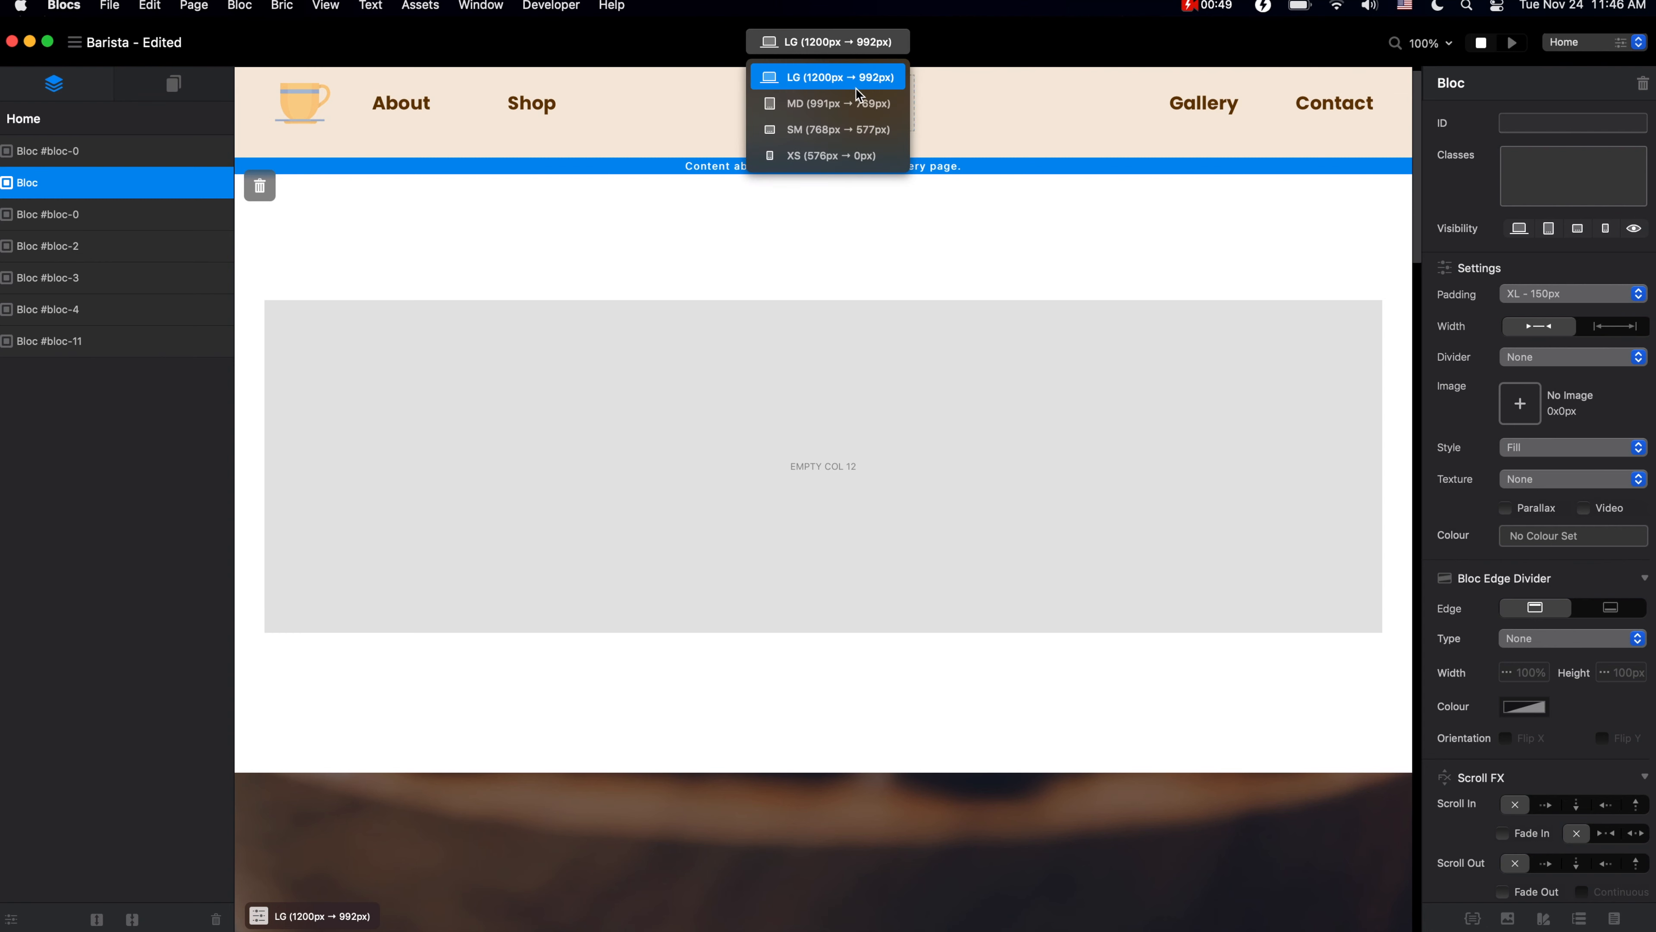
# At the SM (768px → 577px) breakpoint, set the empty bloc's padding to None.
pyautogui.click(858, 132)
pyautogui.click(1564, 295)
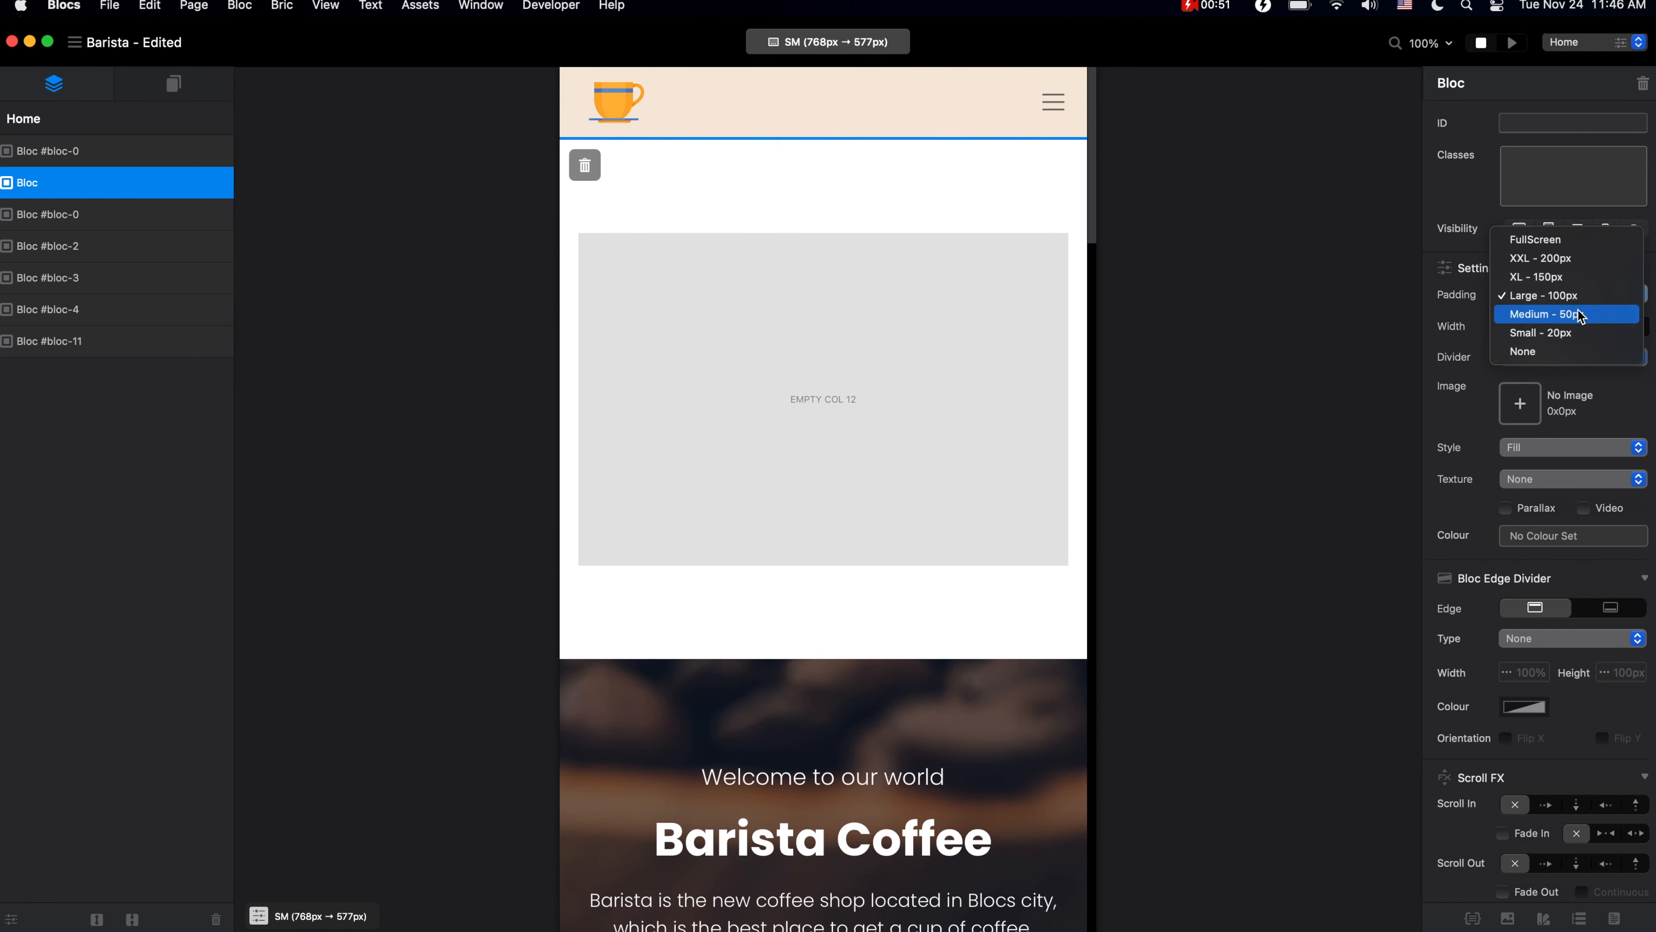
pyautogui.click(1578, 349)
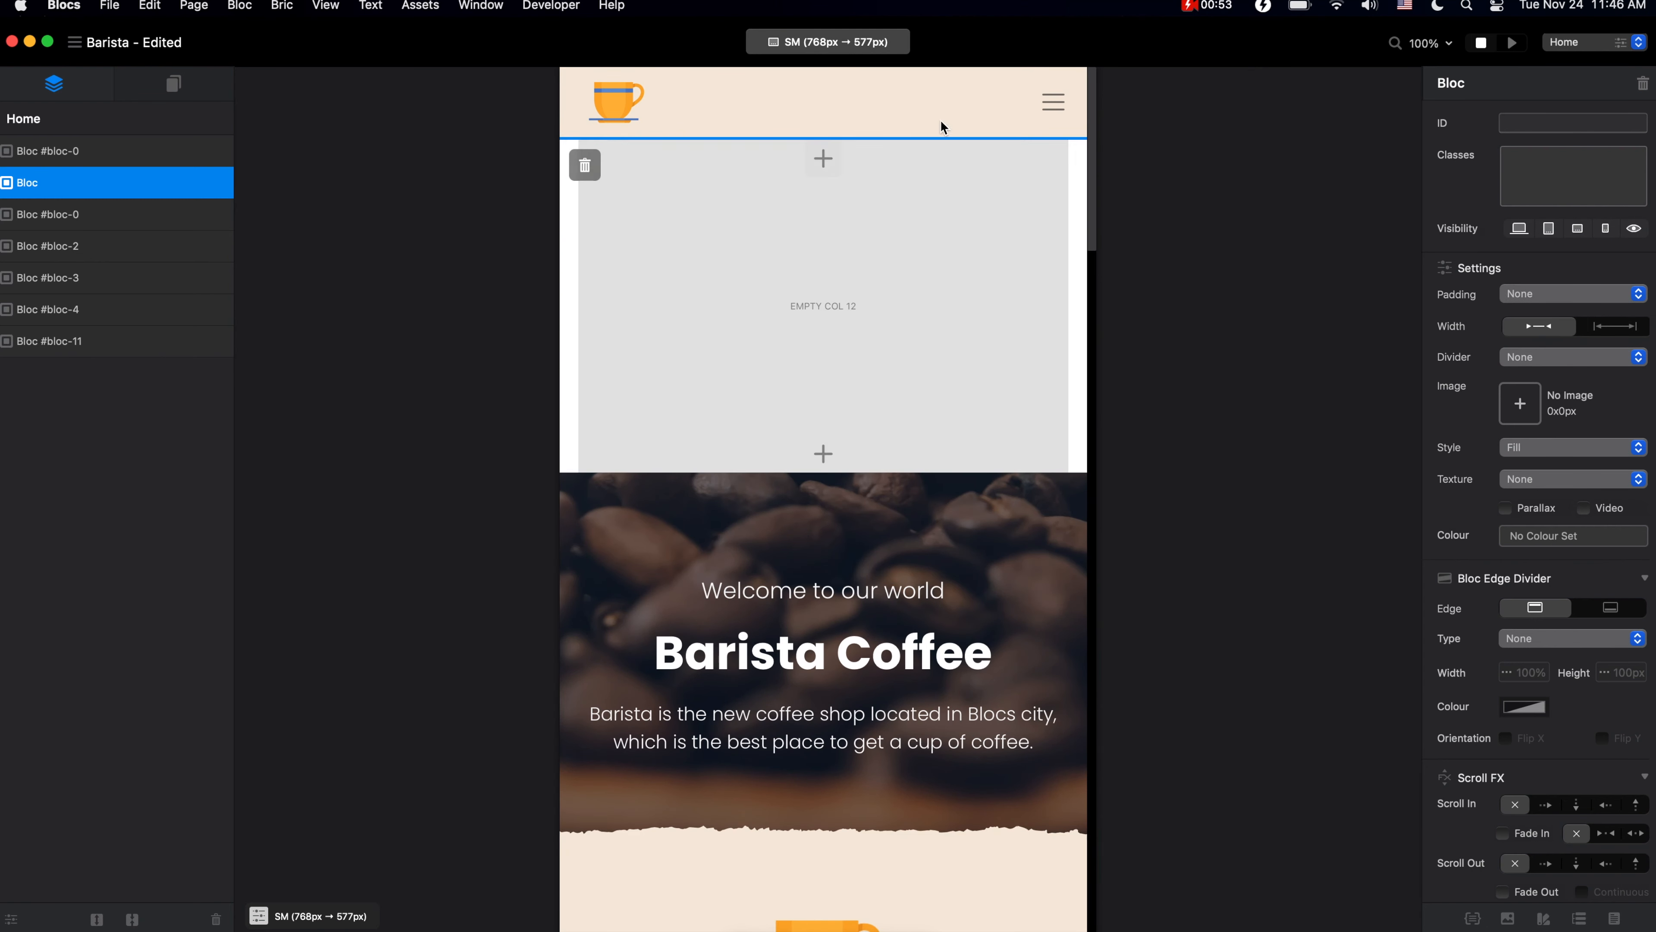
# Return to the LG (1200px → 992px) breakpoint and set the bloc's padding to XXL - 200px.
pyautogui.click(872, 47)
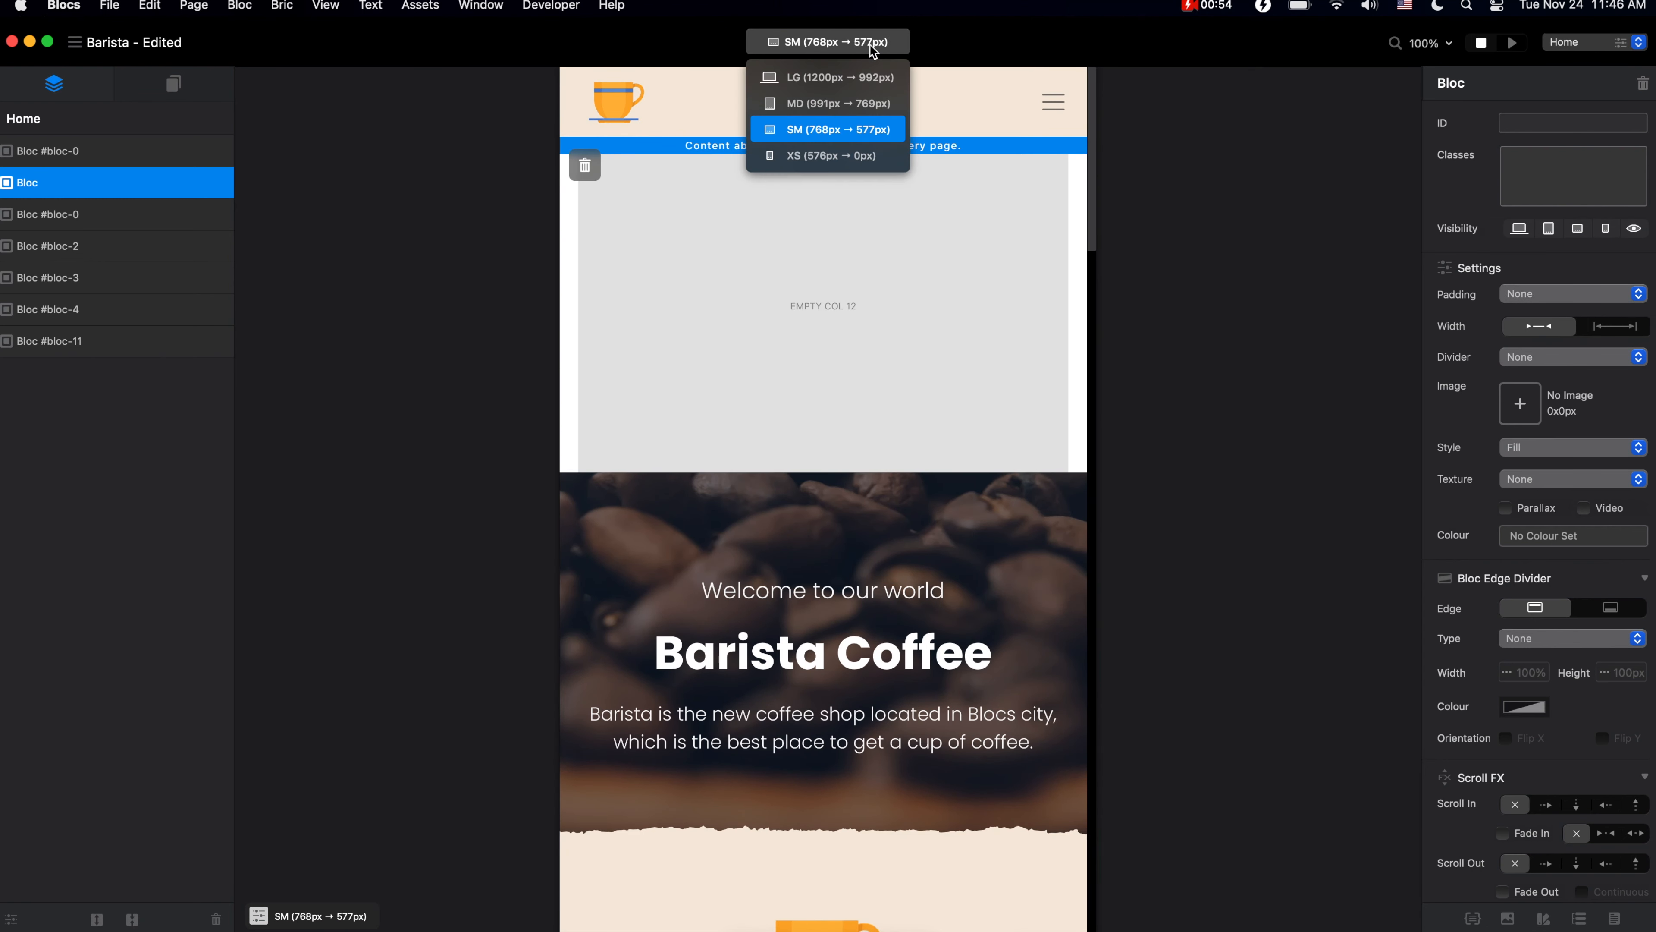
pyautogui.click(862, 88)
pyautogui.click(1596, 298)
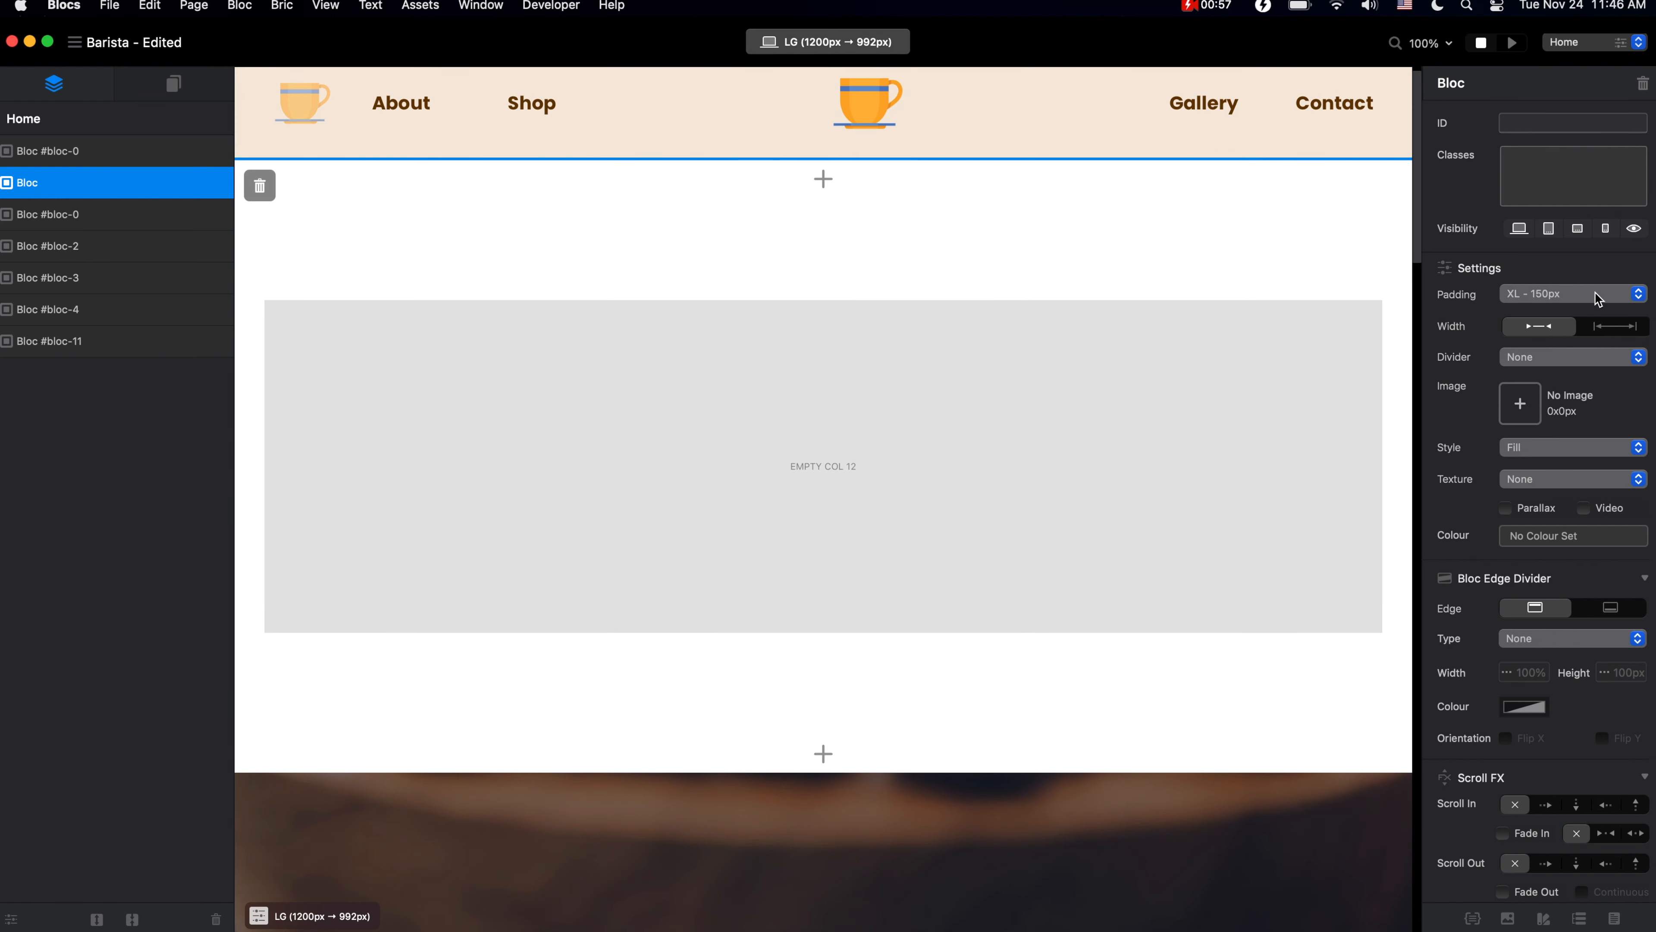
pyautogui.click(1596, 298)
pyautogui.click(1598, 282)
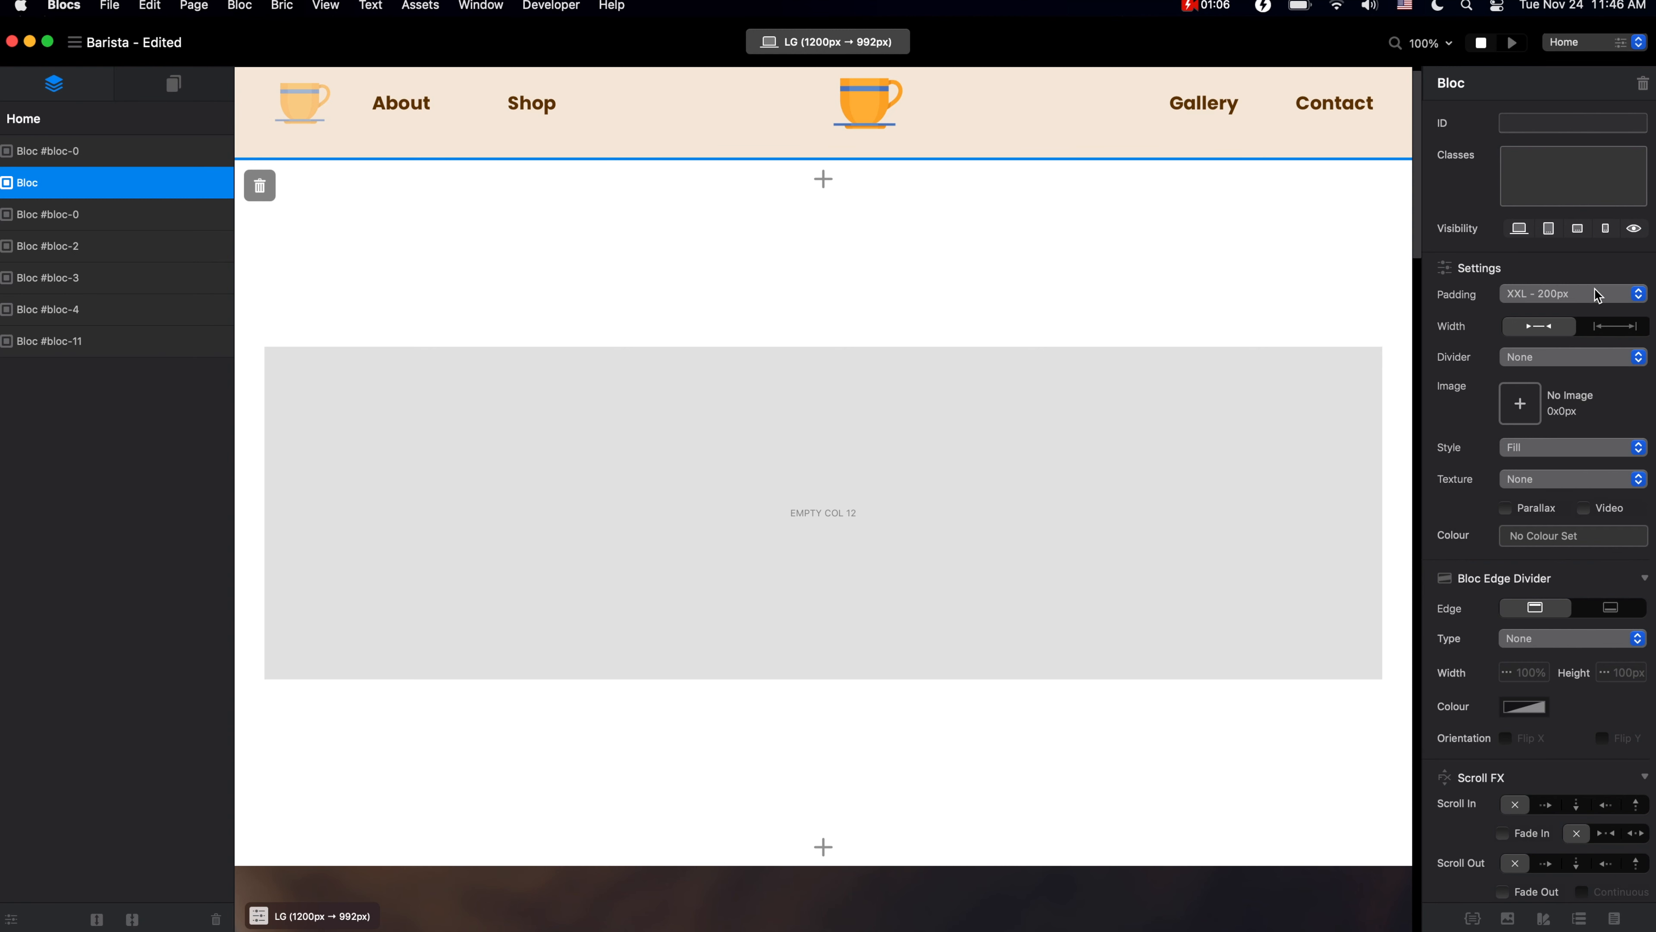
# Set the bloc's padding to Large - 100px and stretch its content to full width.
pyautogui.click(1598, 295)
pyautogui.click(1597, 341)
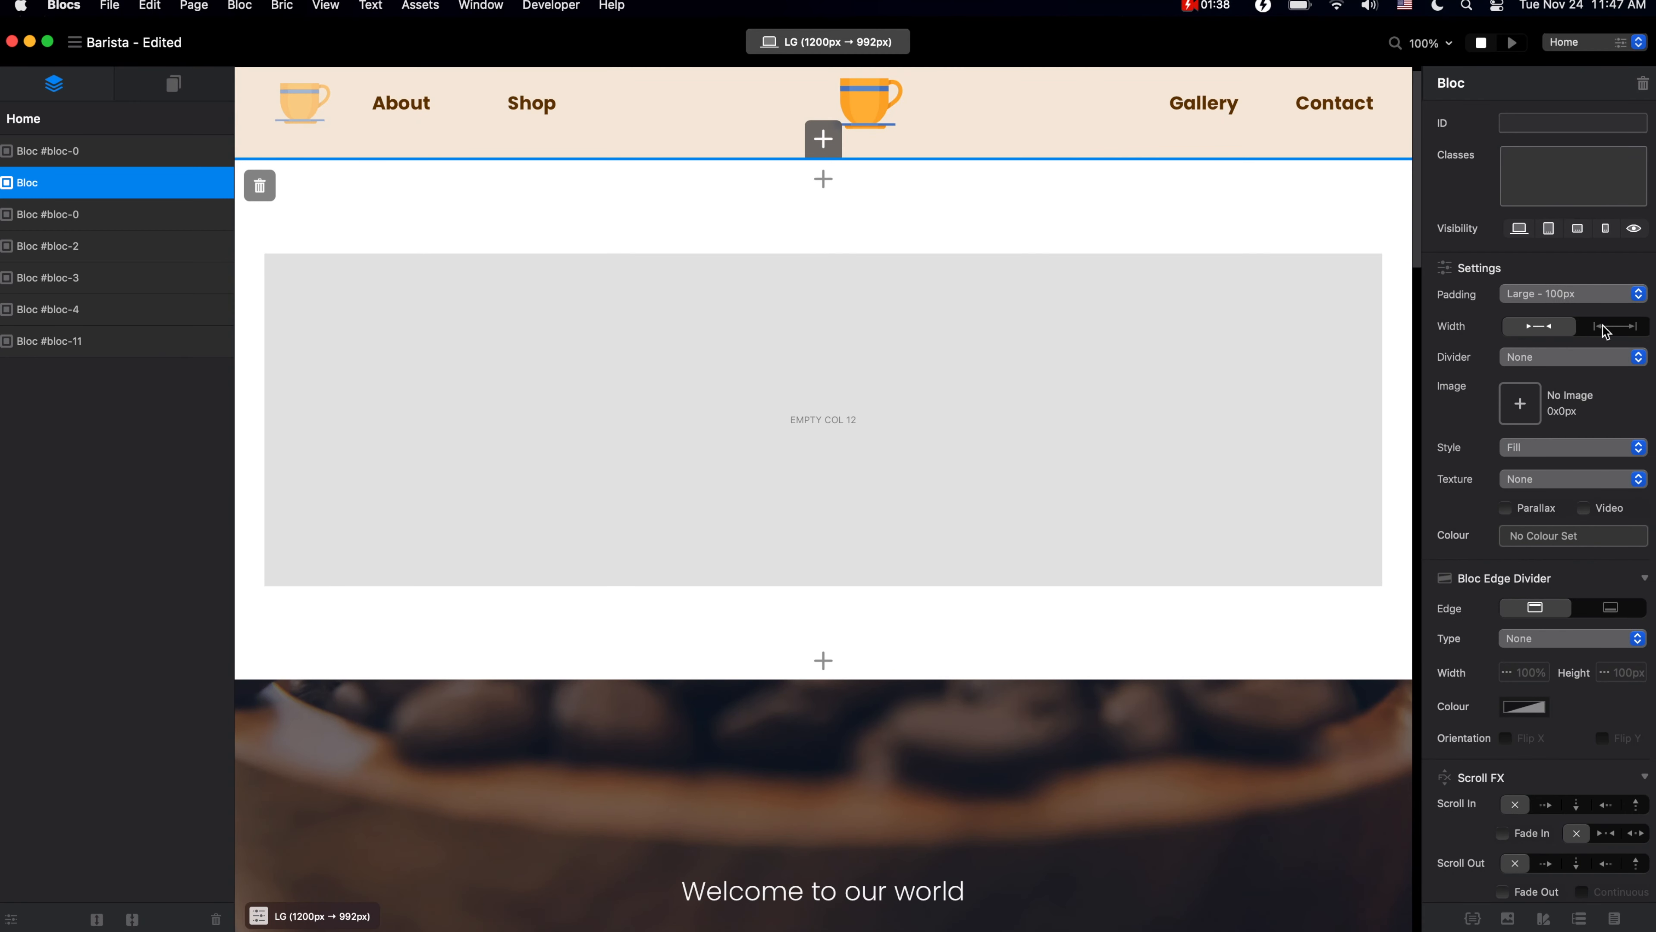
pyautogui.click(1622, 330)
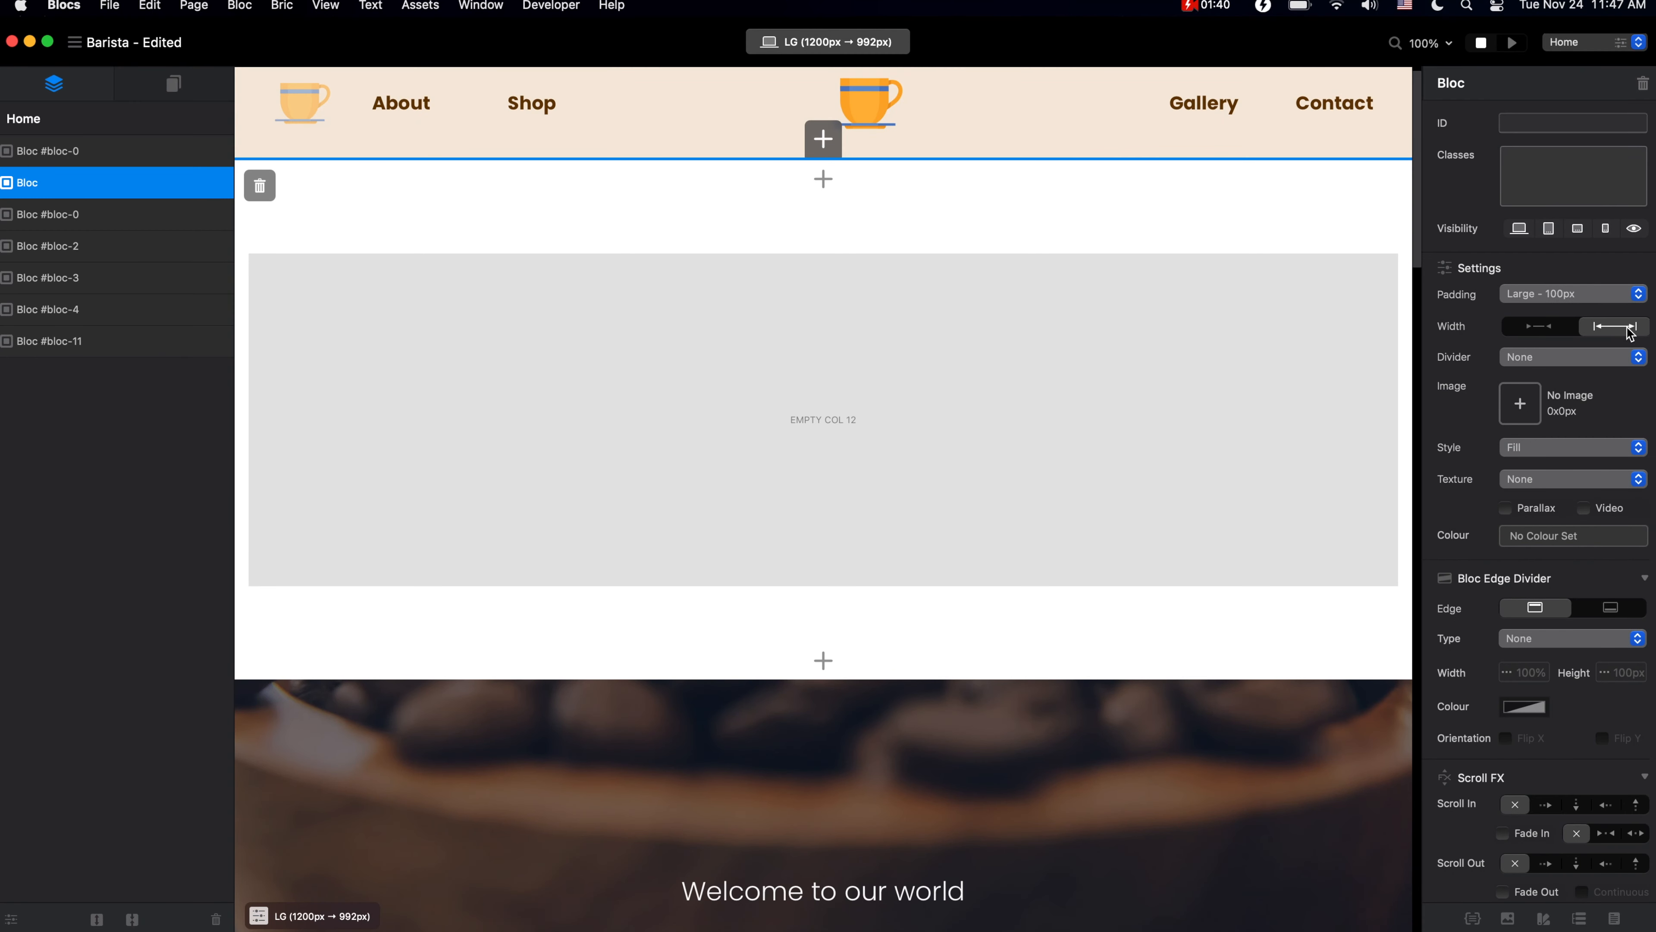
# Give the bloc the background image barista-2.jpg and apply the Darken texture over it.
pyautogui.click(1519, 403)
pyautogui.scroll(-3, 1565, 456)
pyautogui.click(1572, 407)
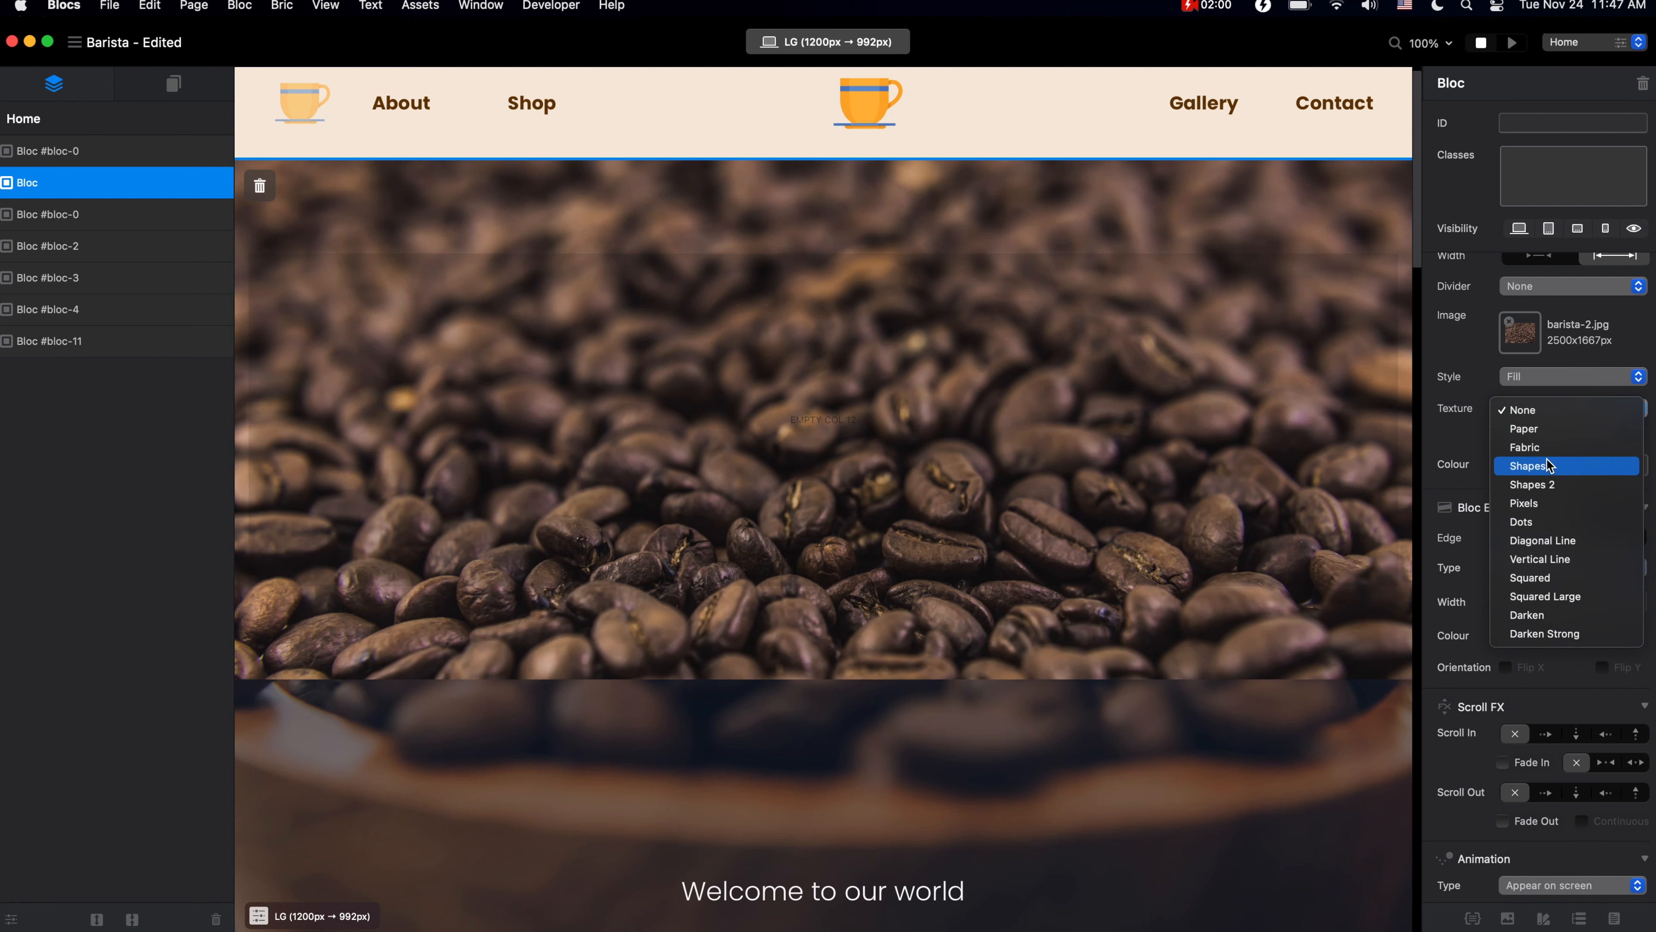
pyautogui.click(1552, 616)
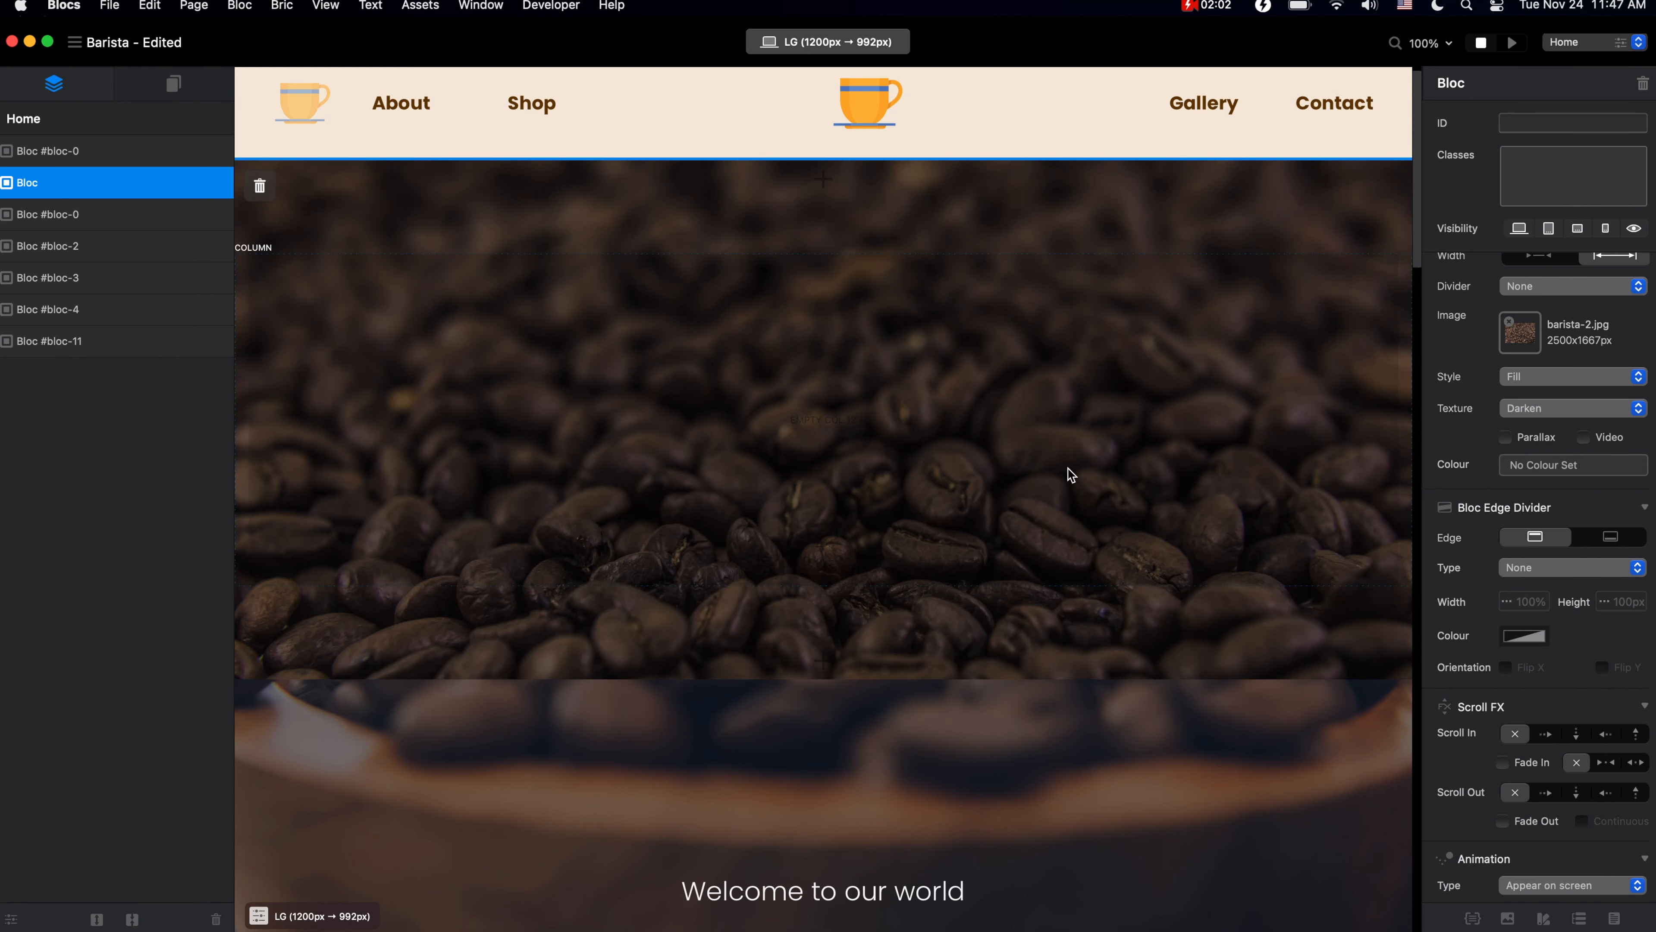
# Insert a Heading One bric into the empty column of the coffee-bean bloc.
pyautogui.click(823, 433)
pyautogui.click(824, 420)
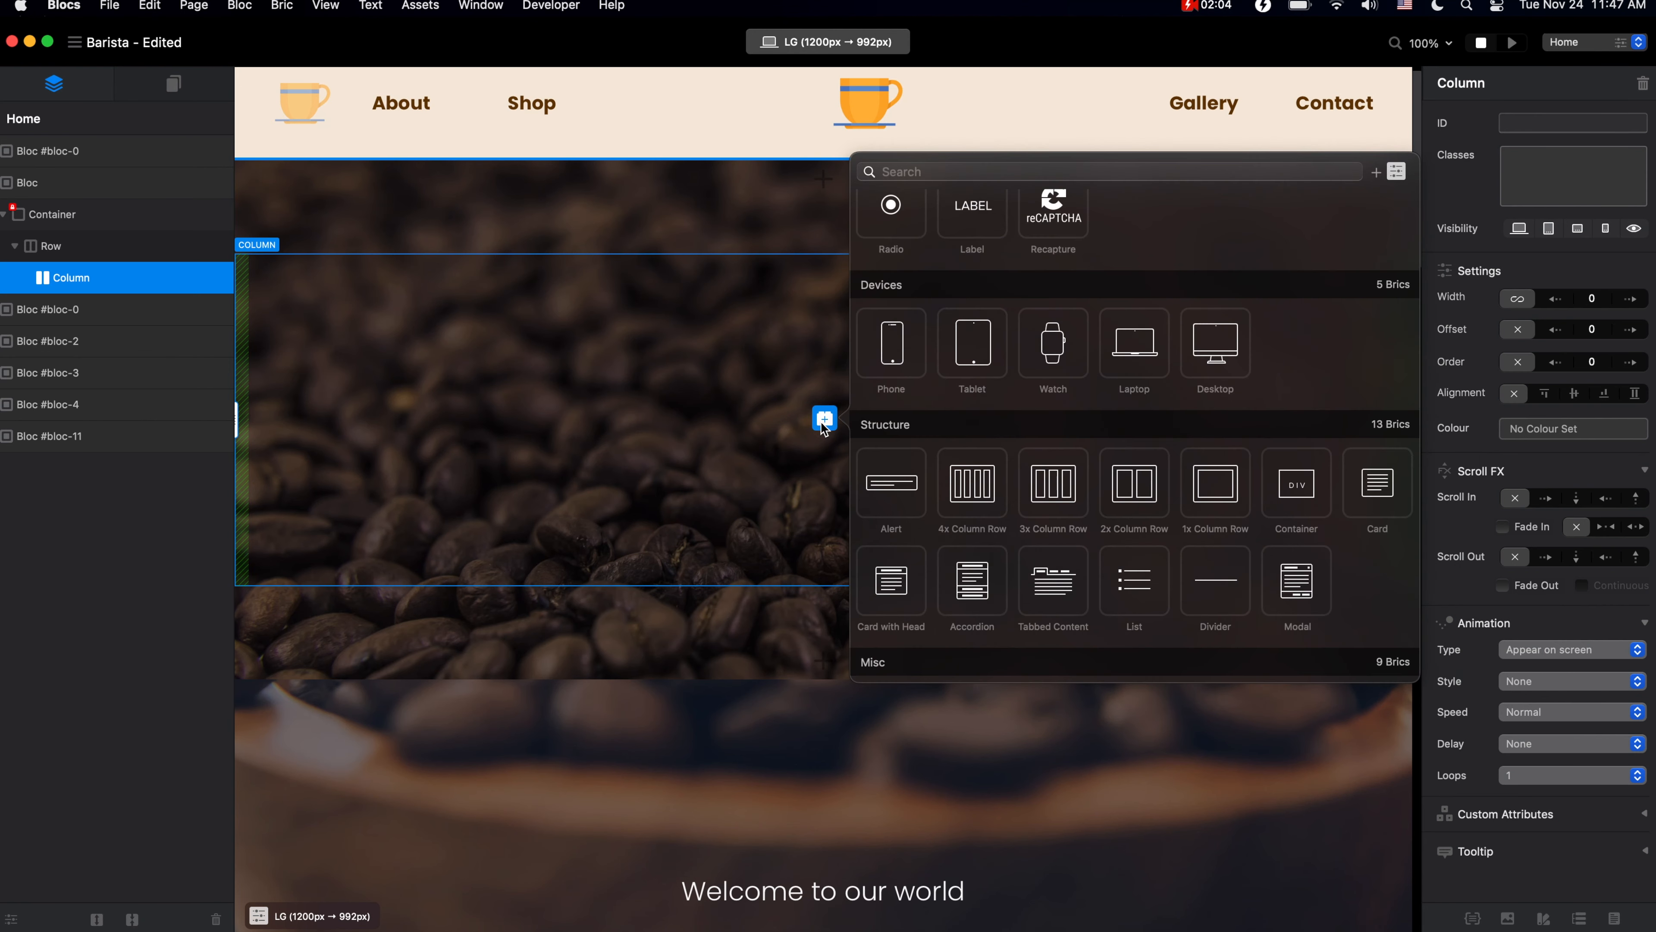
pyautogui.scroll(-5, 927, 261)
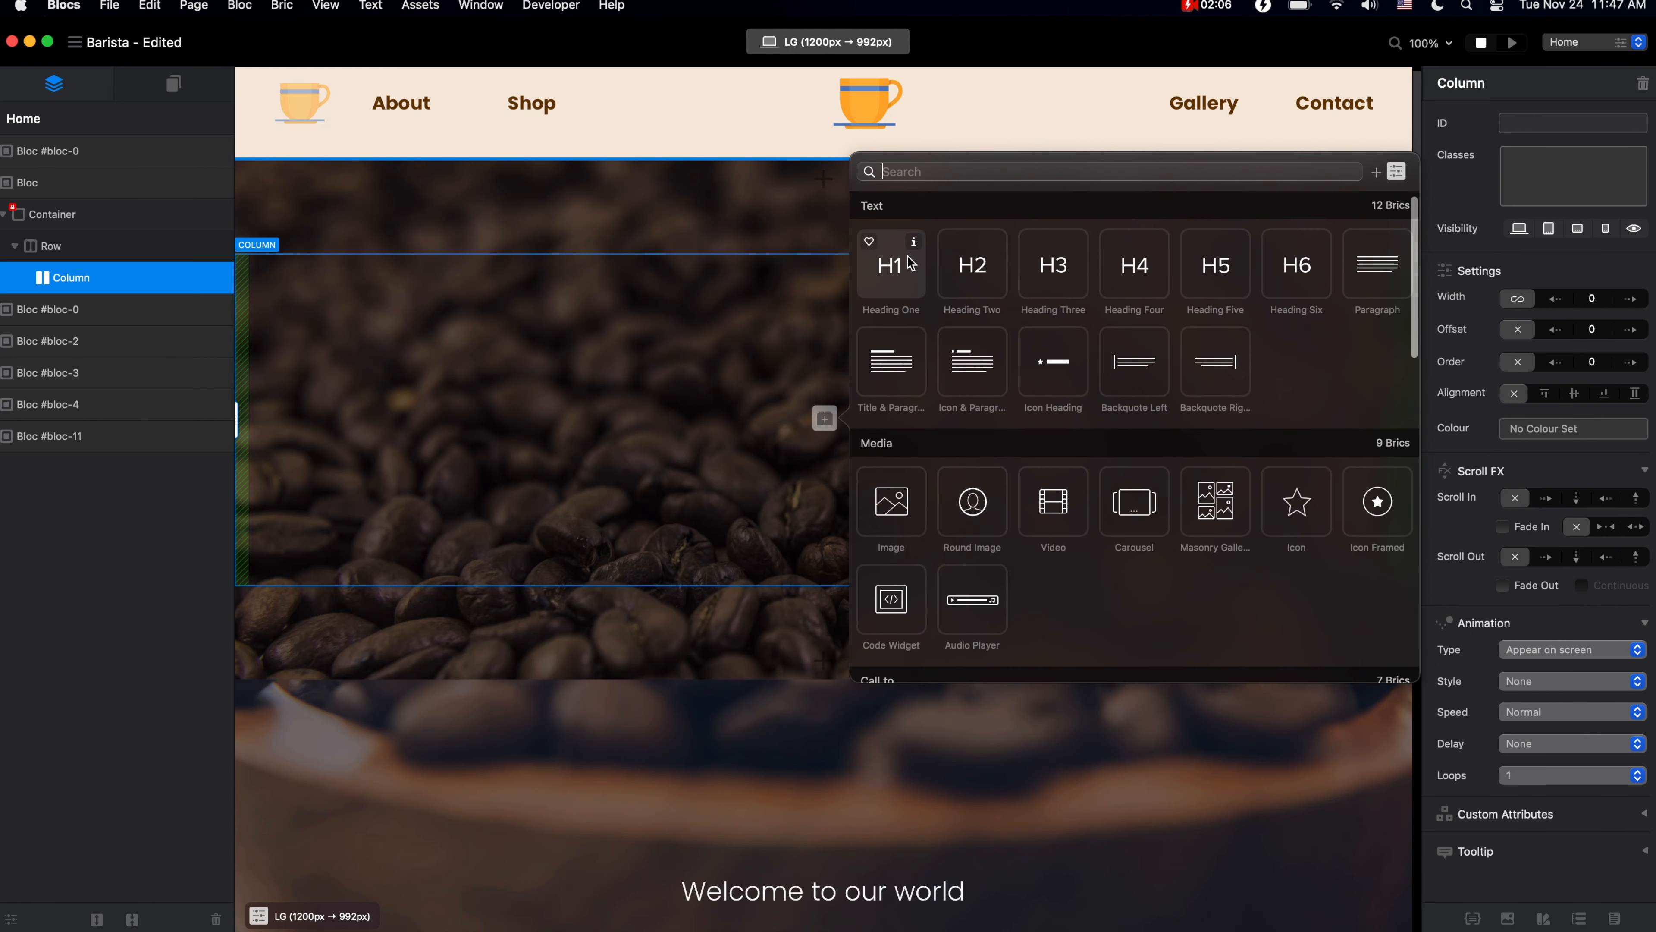
pyautogui.click(896, 270)
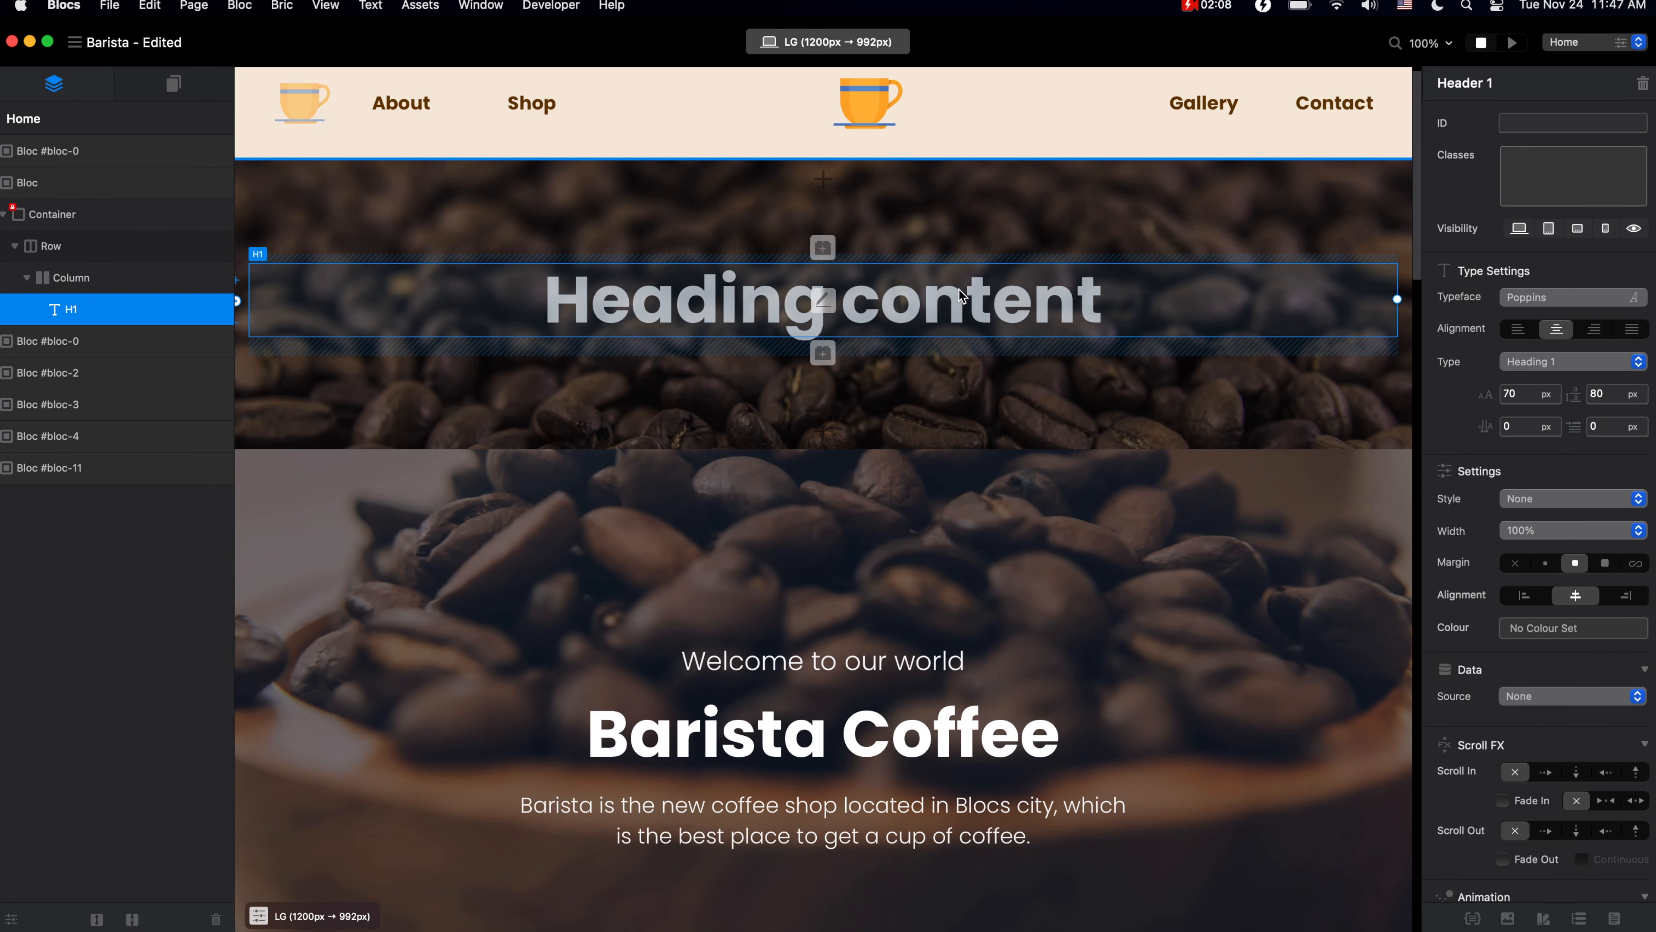
# Set the padding of the bloc containing the new heading to XXL - 200px.
pyautogui.click(1280, 219)
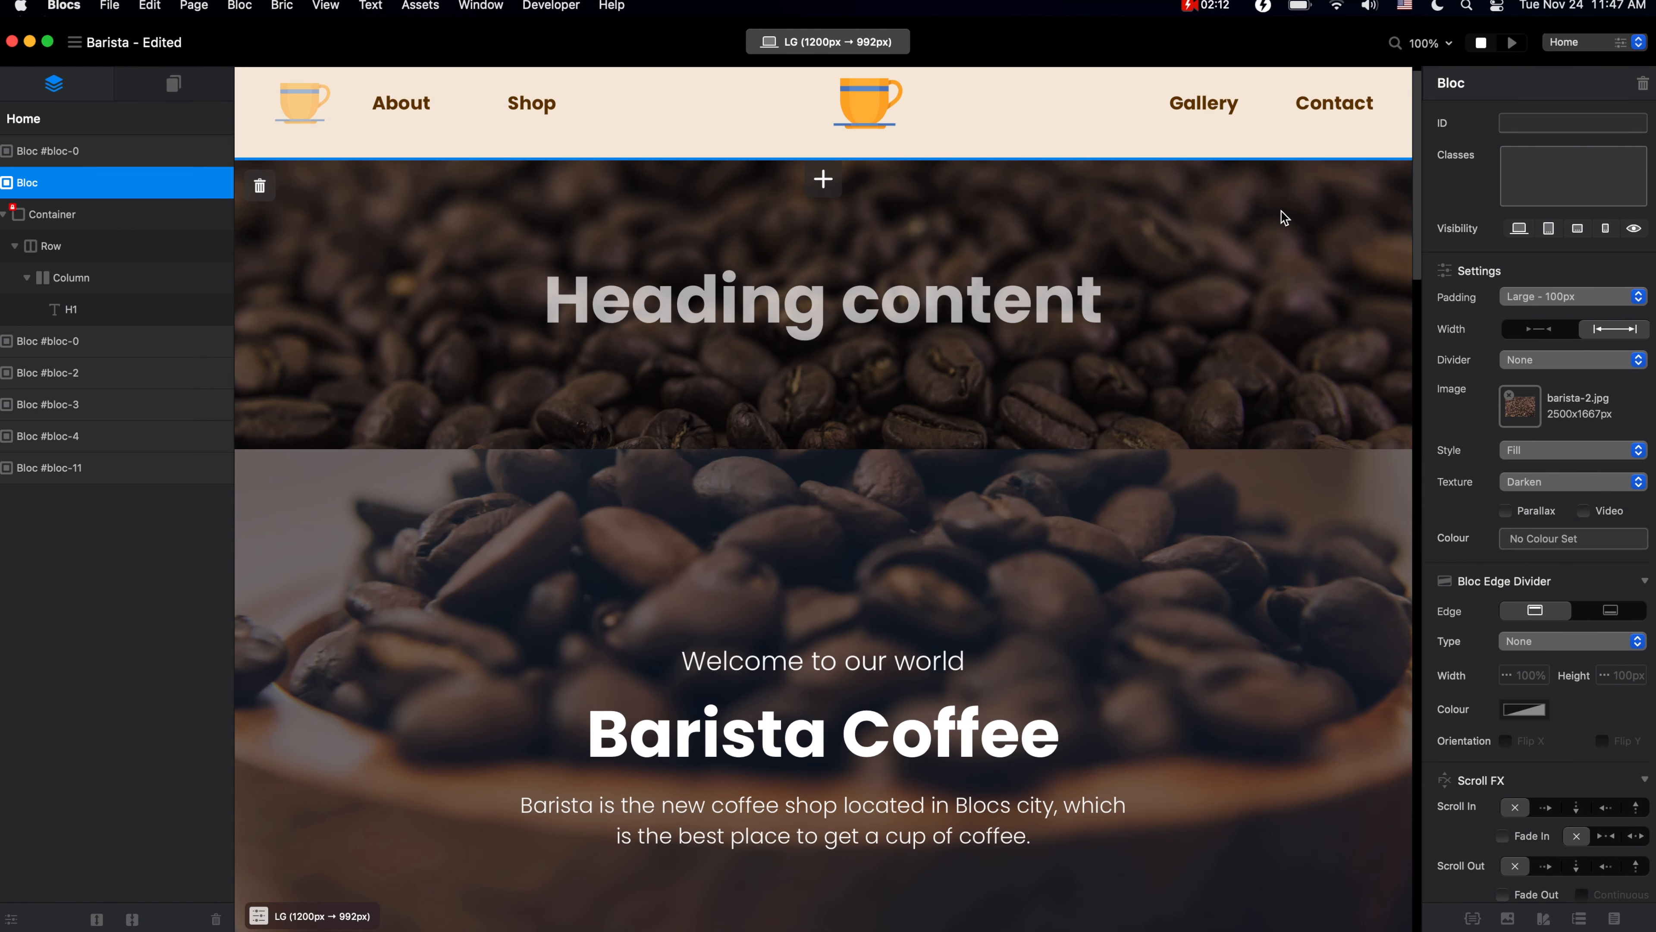
pyautogui.click(1539, 297)
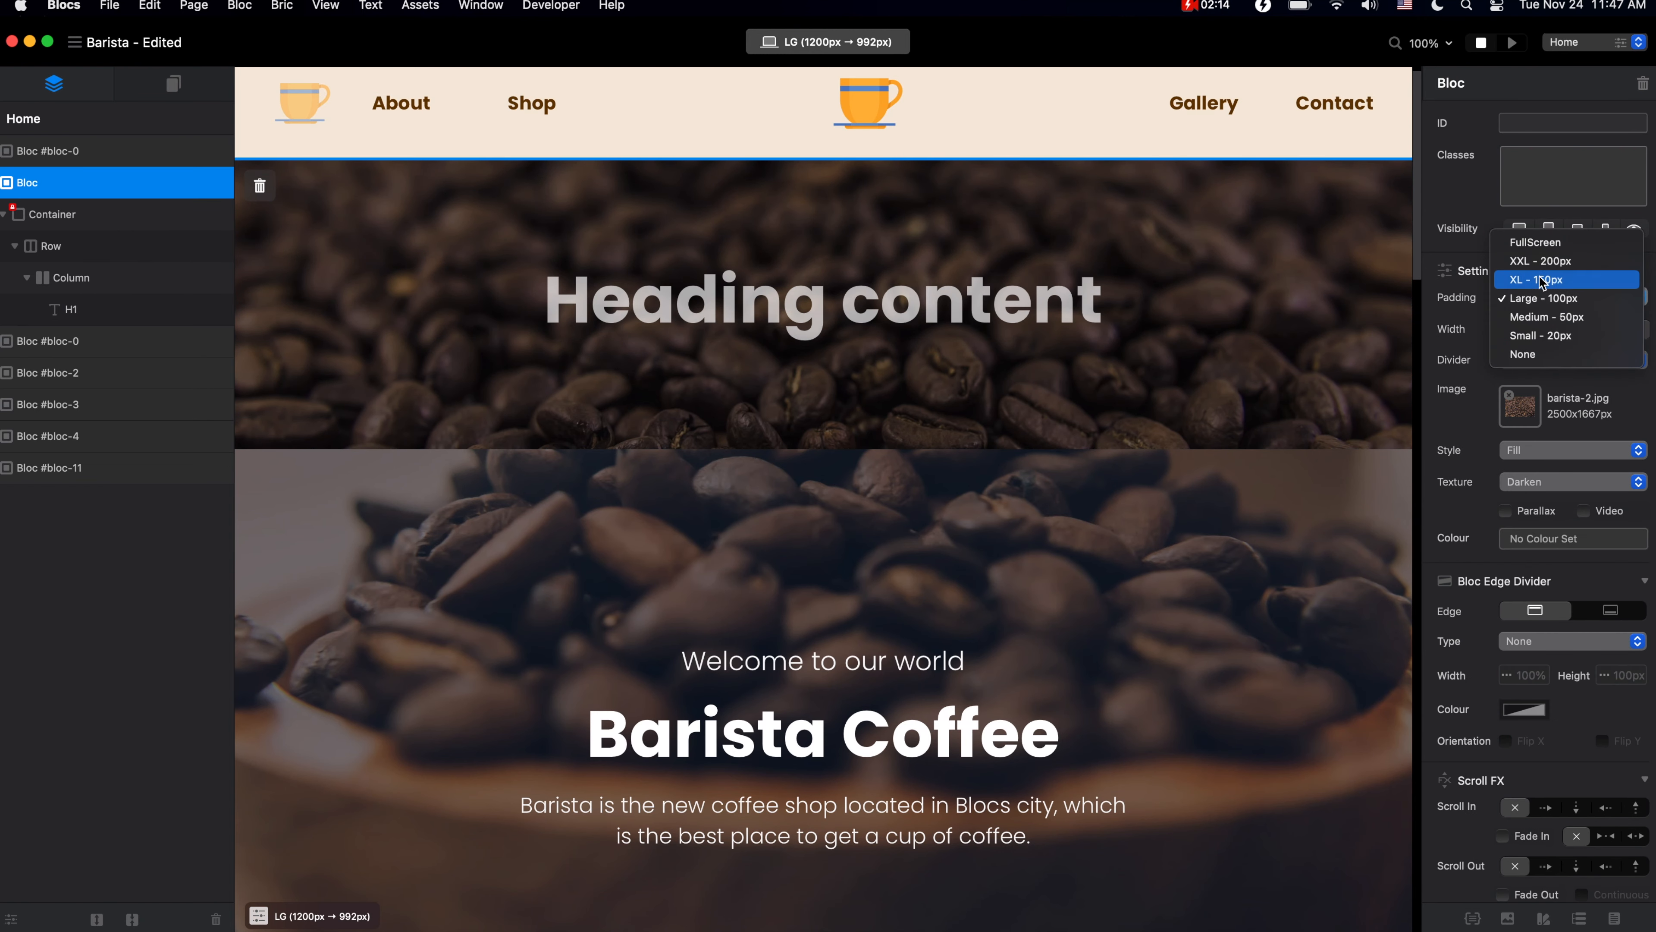
pyautogui.click(1547, 273)
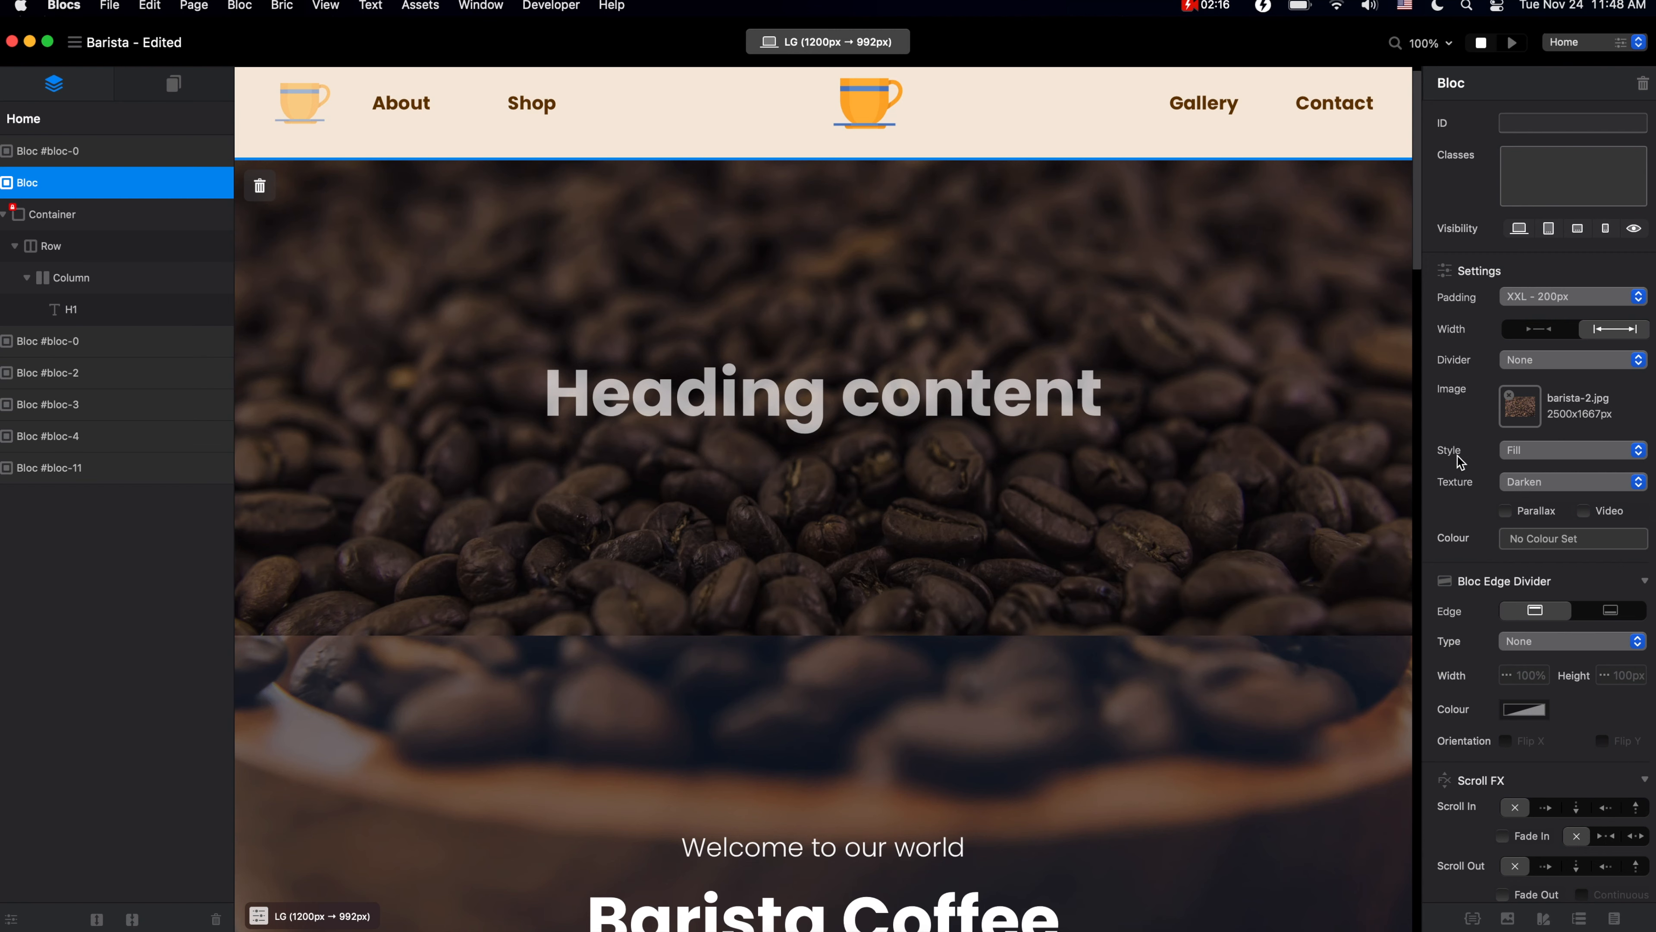
# Enable Parallax on the bloc's background image and check the scrolling effect on the canvas.
pyautogui.scroll(-3, 1458, 461)
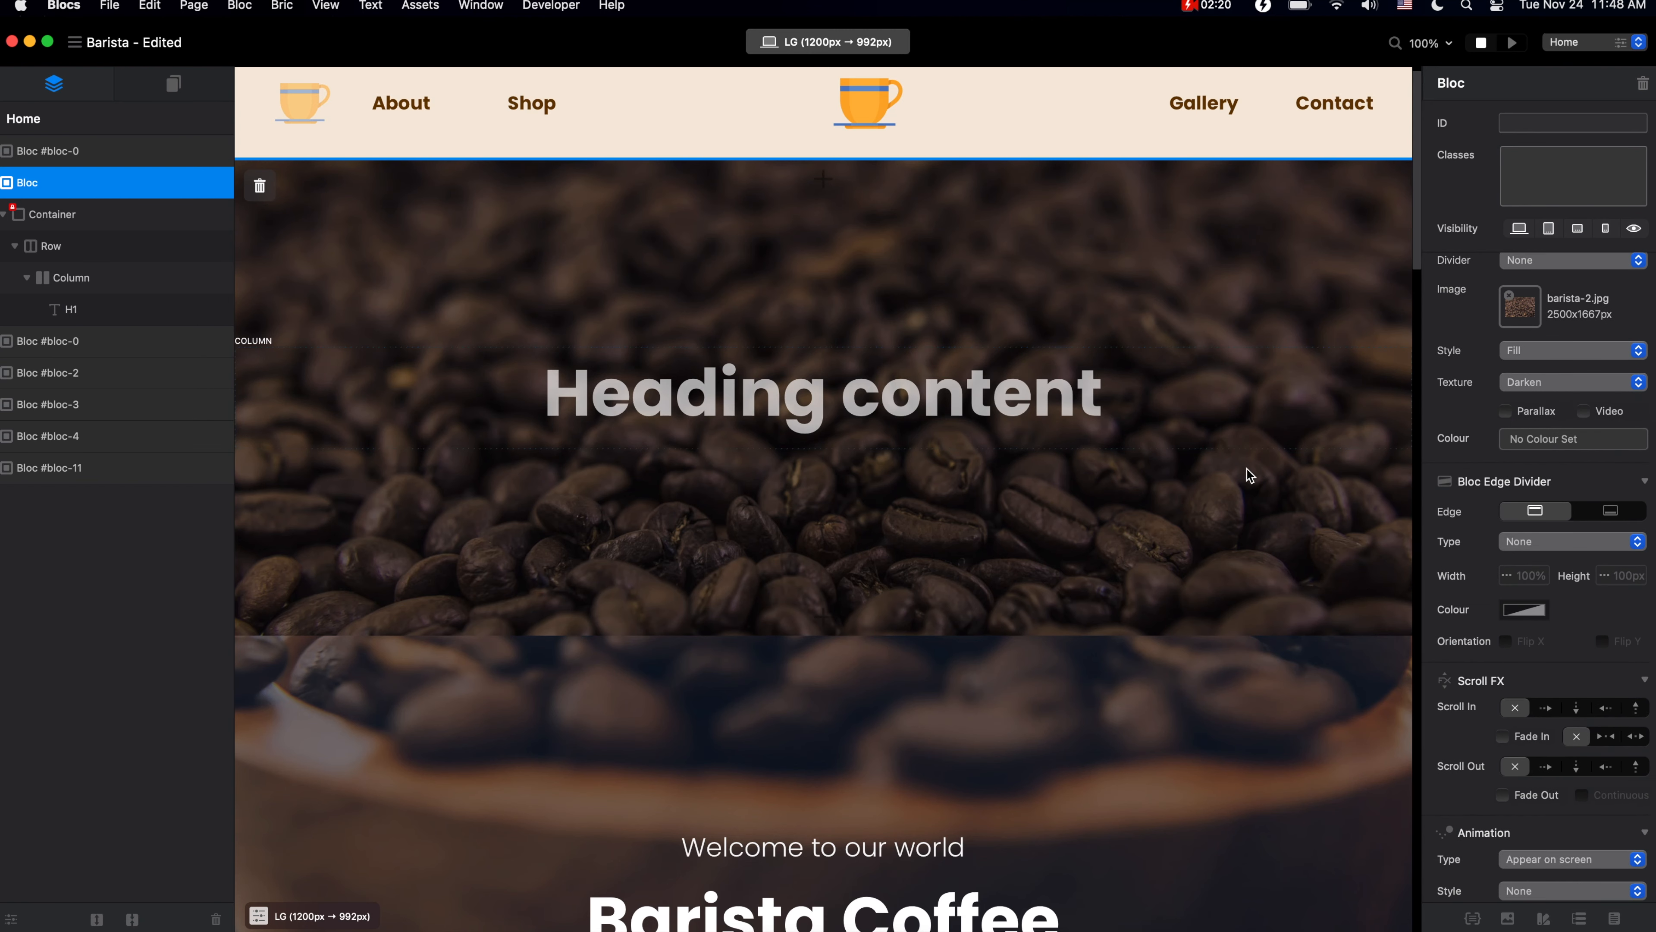
pyautogui.scroll(-3, 1246, 474)
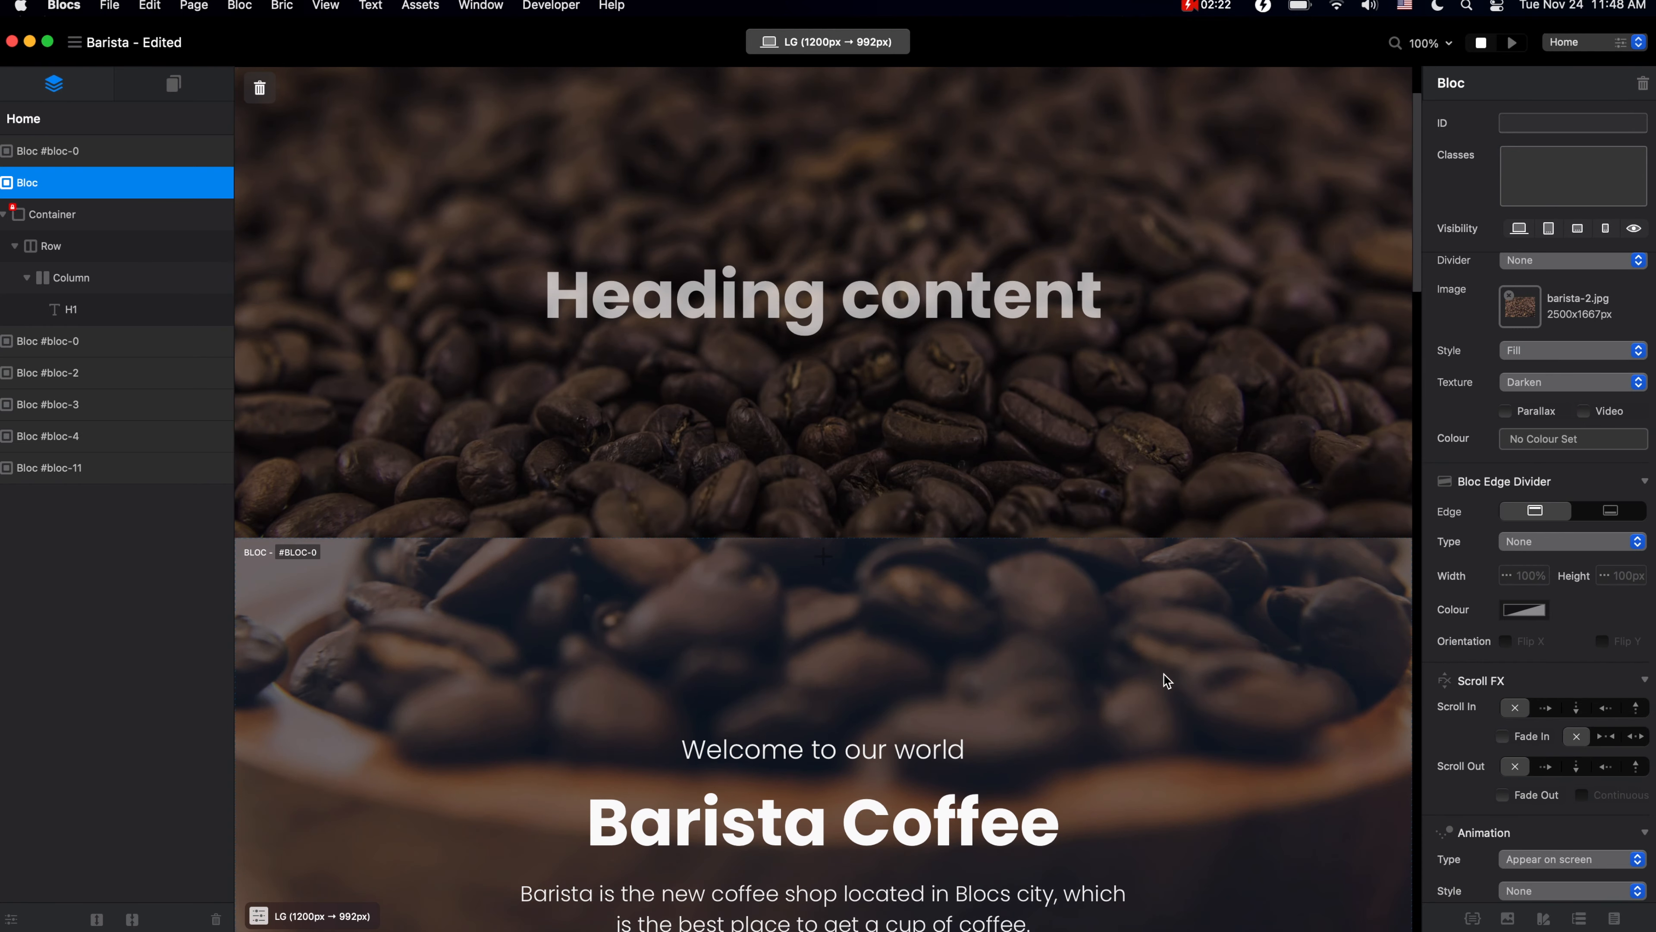
pyautogui.scroll(2, 1128, 313)
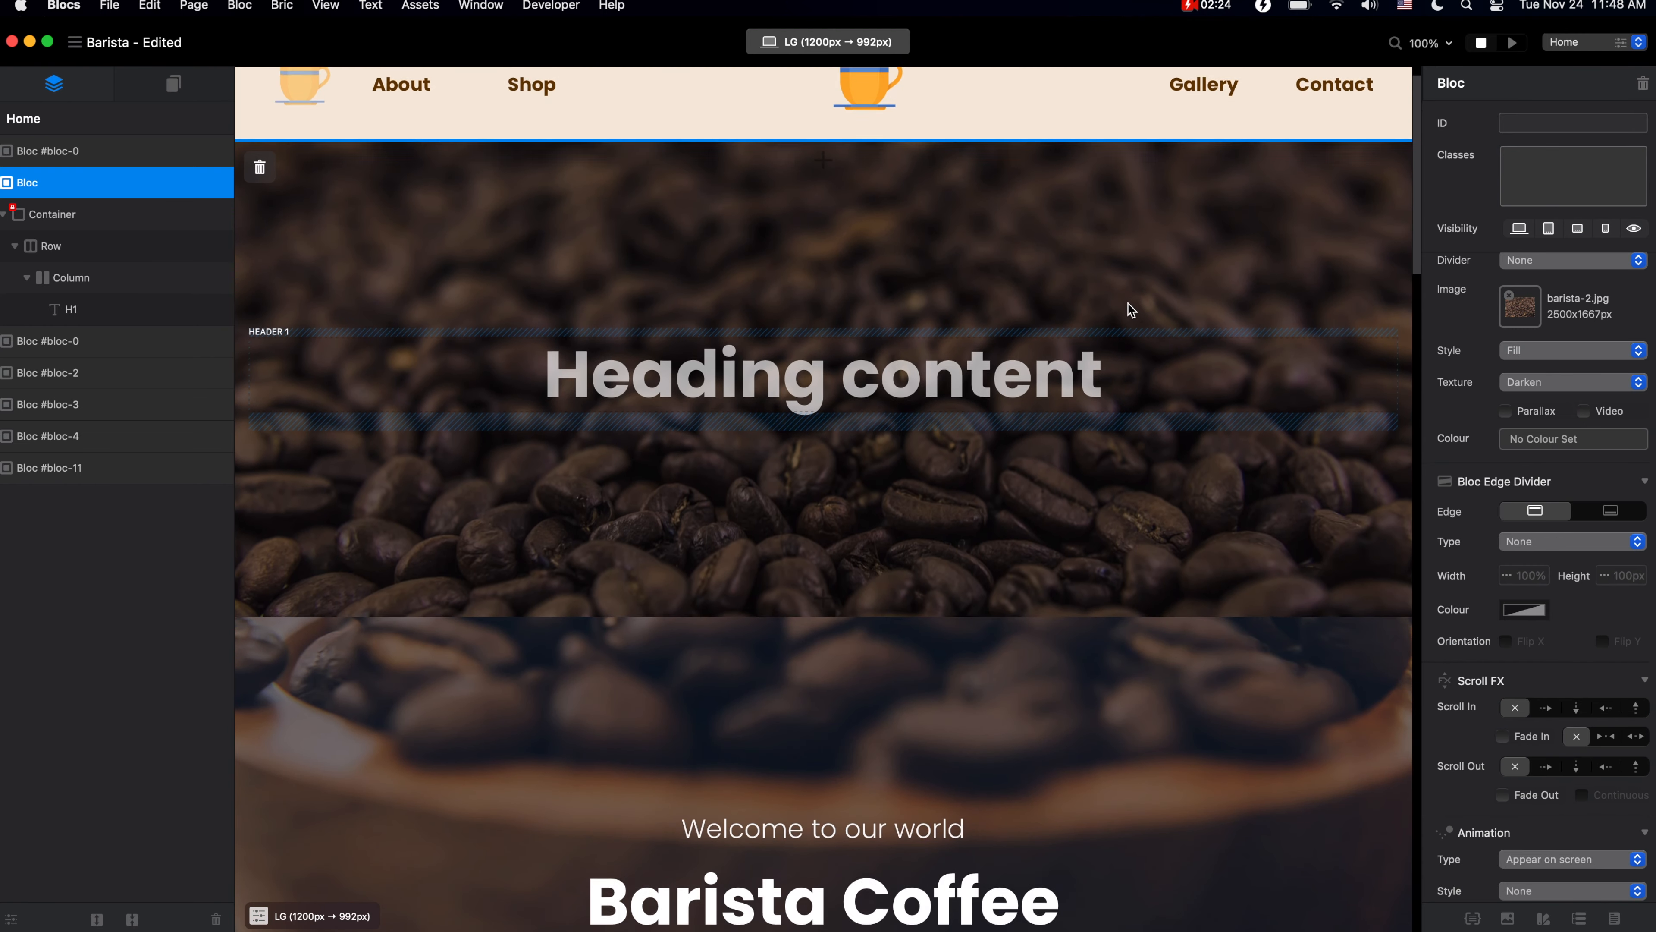
pyautogui.scroll(-1, 1130, 309)
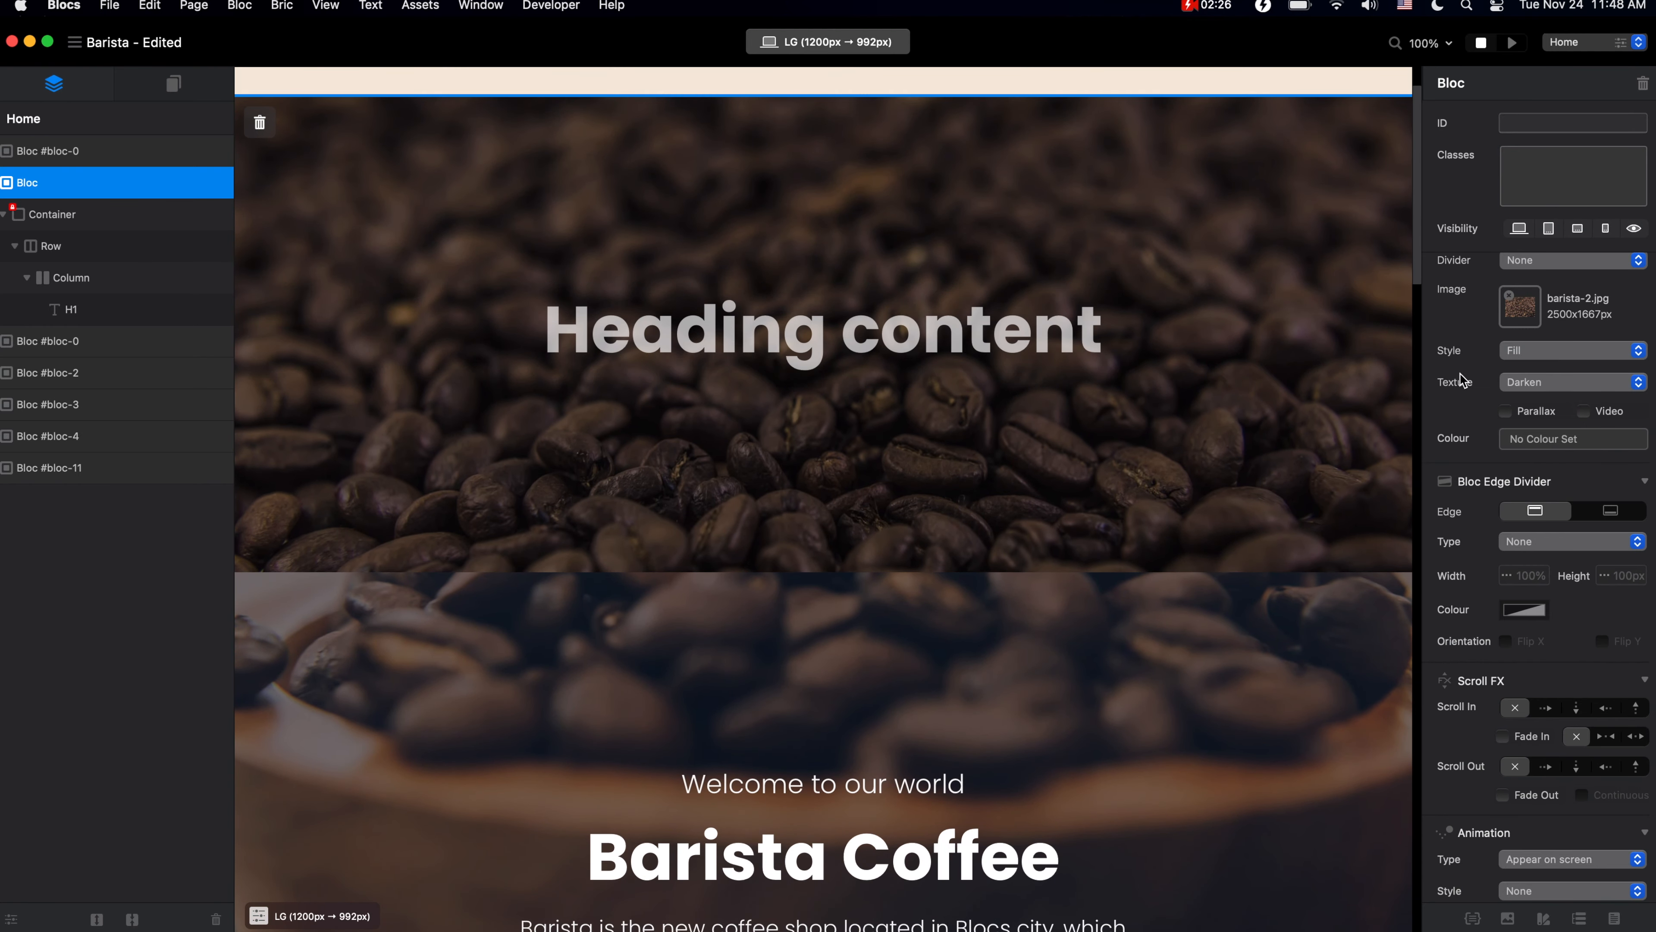
pyautogui.click(1507, 411)
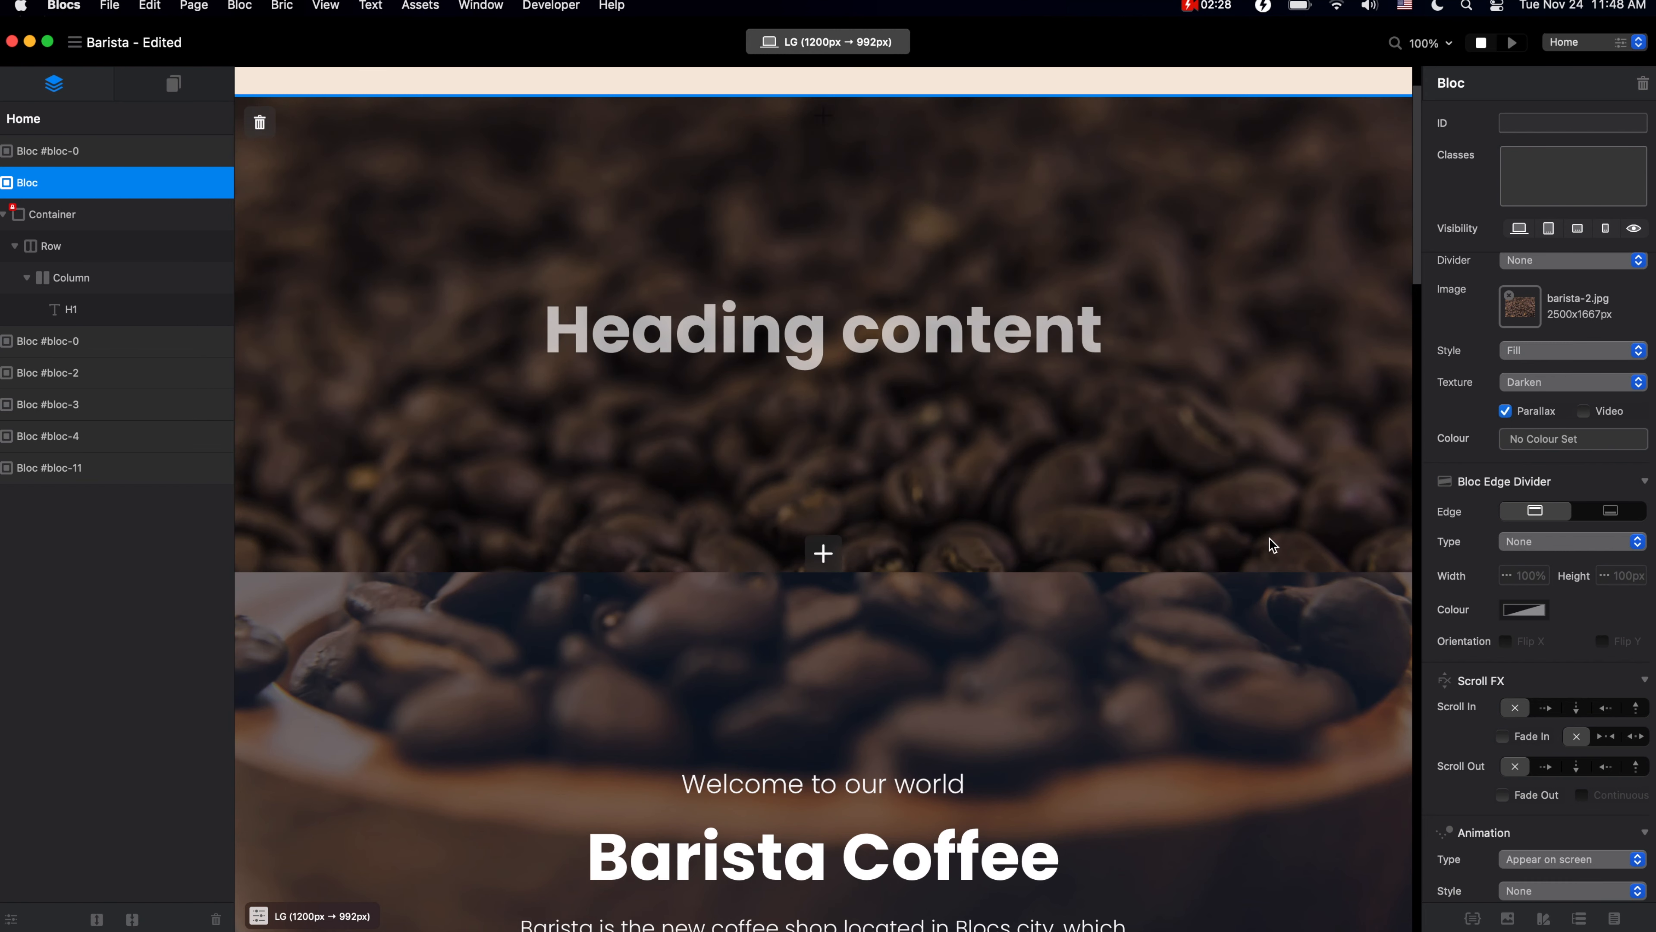
pyautogui.scroll(-8, 1271, 544)
pyautogui.scroll(4, 1272, 545)
pyautogui.scroll(6, 1271, 544)
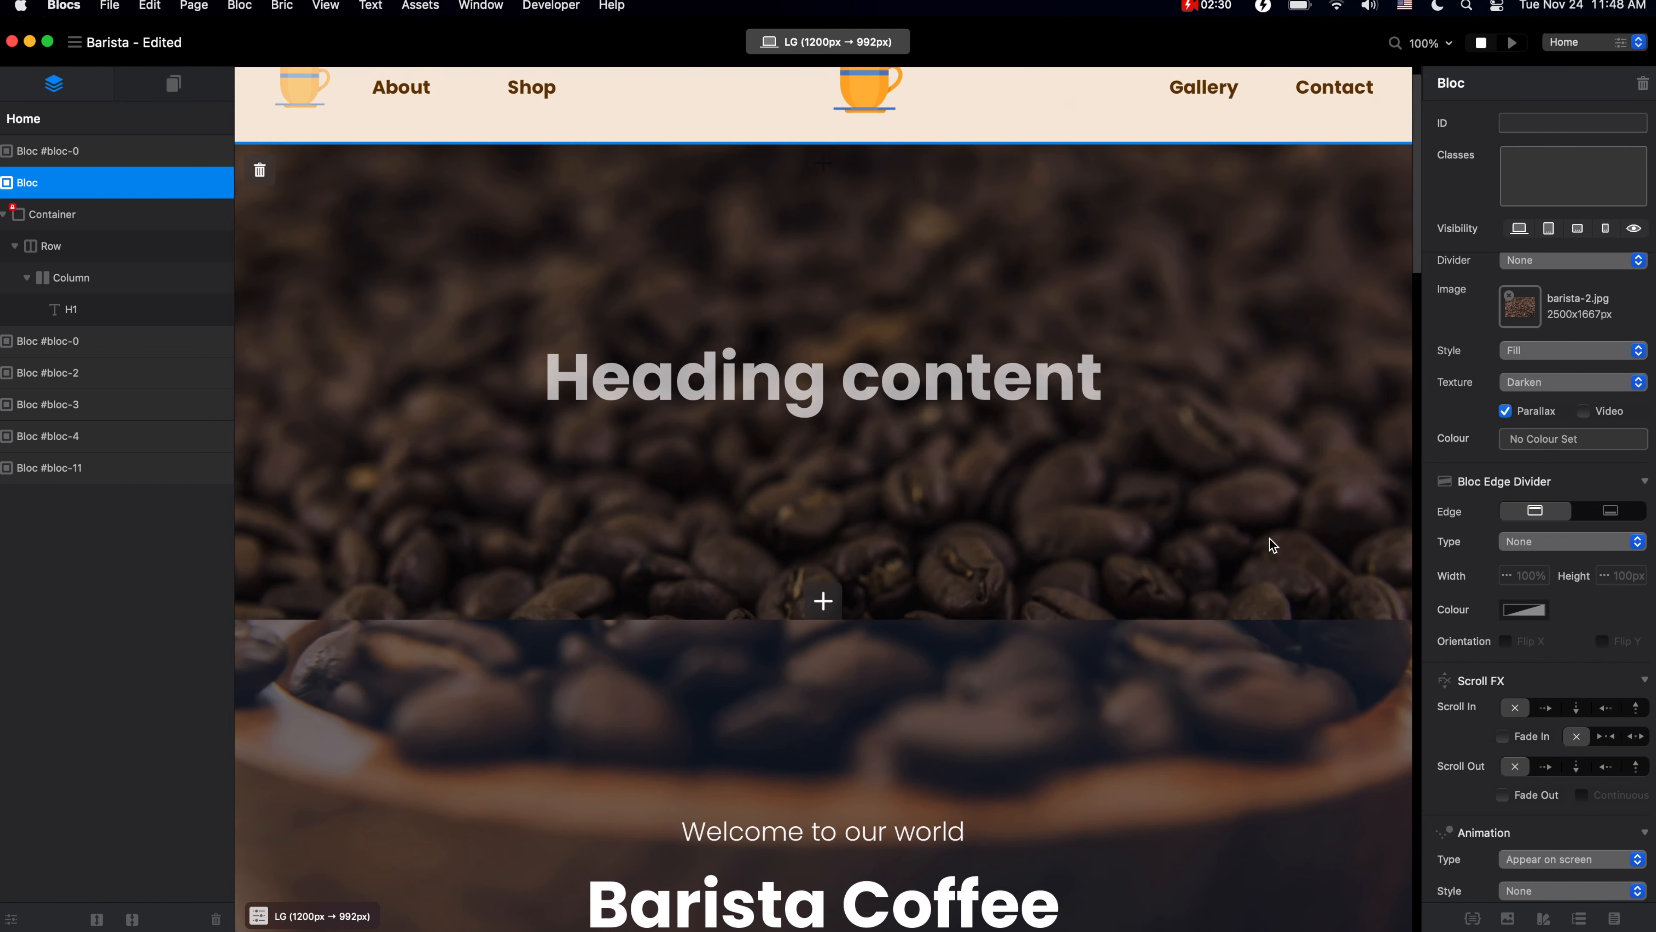
# Preview the home page and examine the heading bloc's parallax background while scrolling through it.
pyautogui.click(1511, 42)
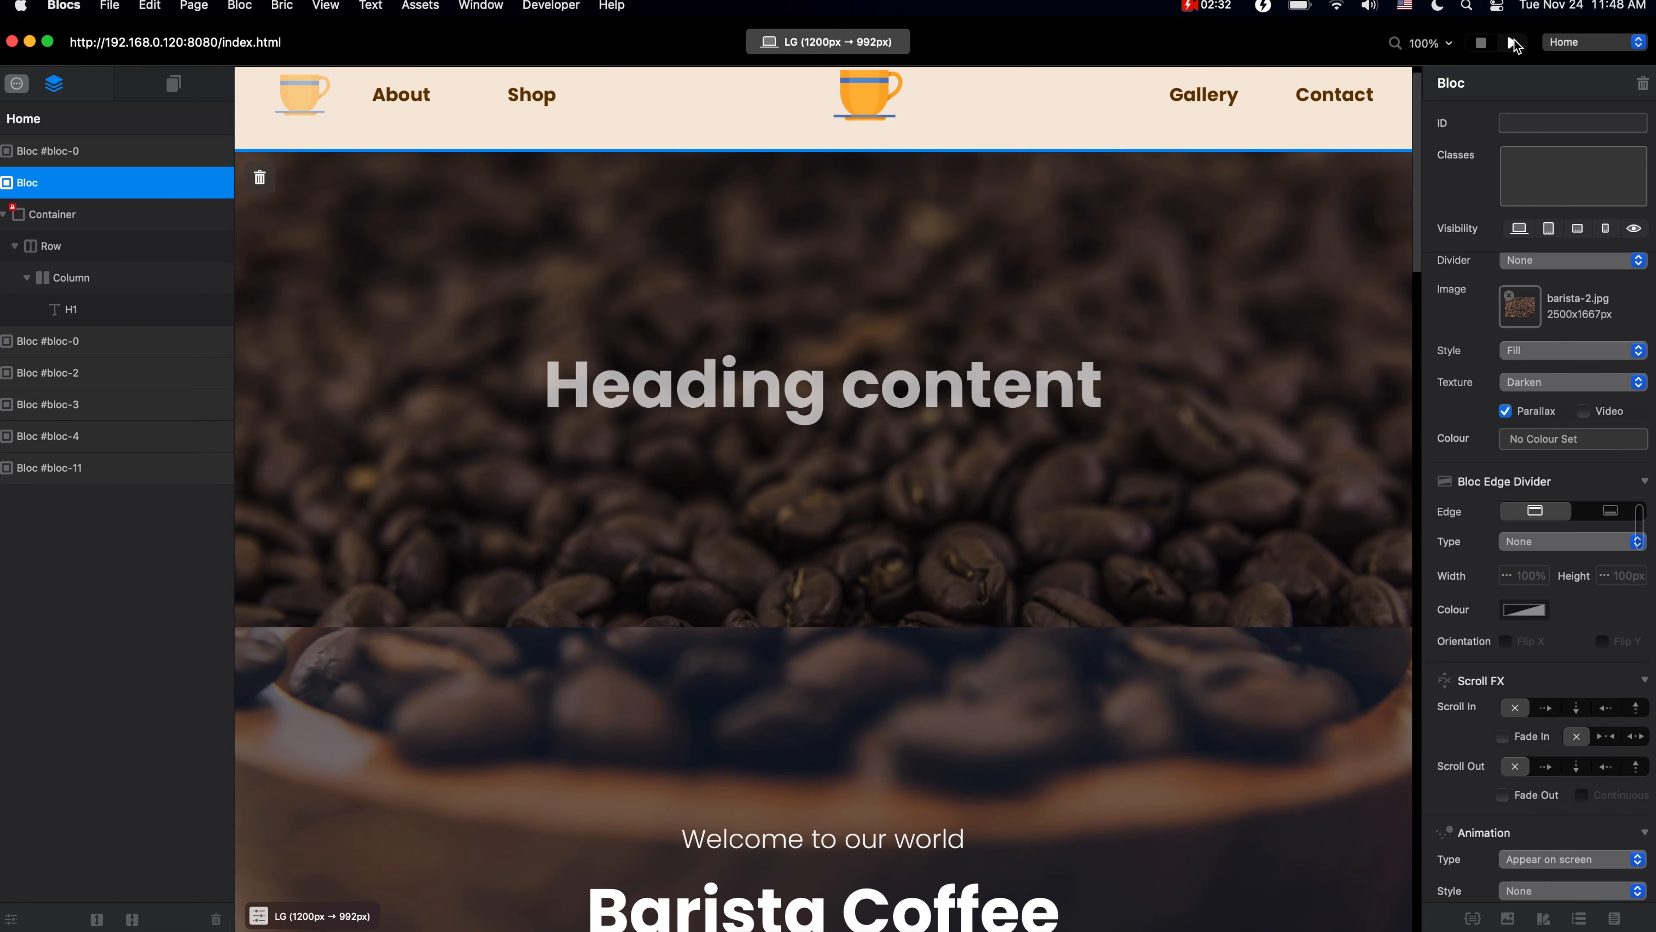
pyautogui.scroll(-8, 1373, 470)
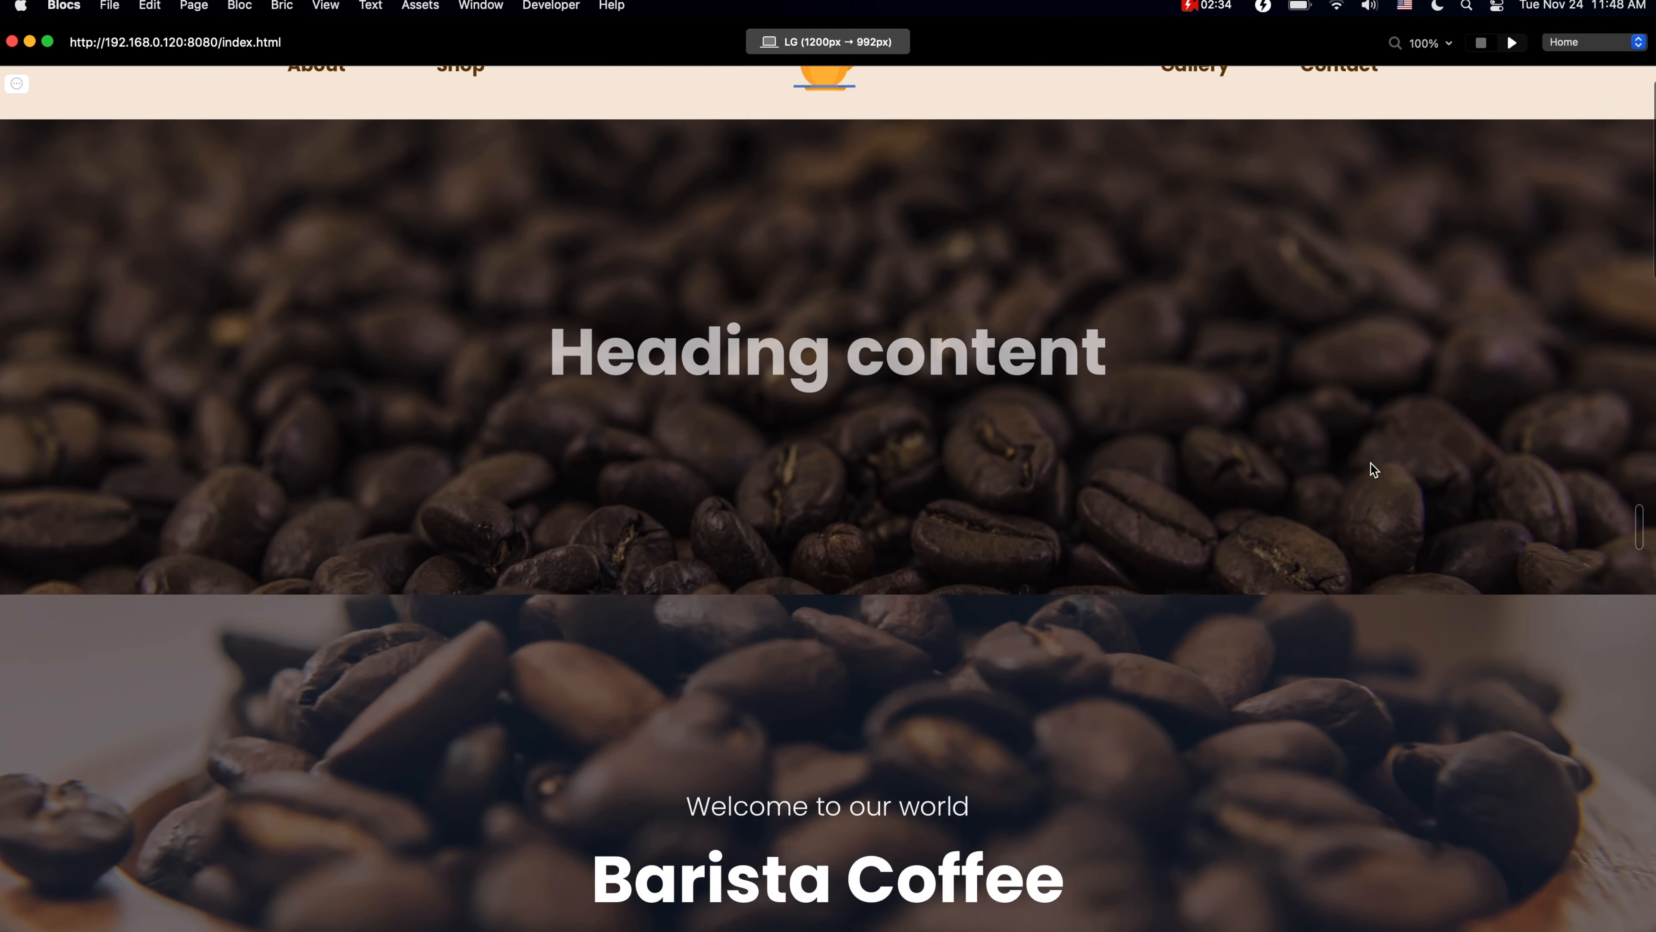
pyautogui.scroll(3, 1374, 469)
pyautogui.scroll(6, 1373, 469)
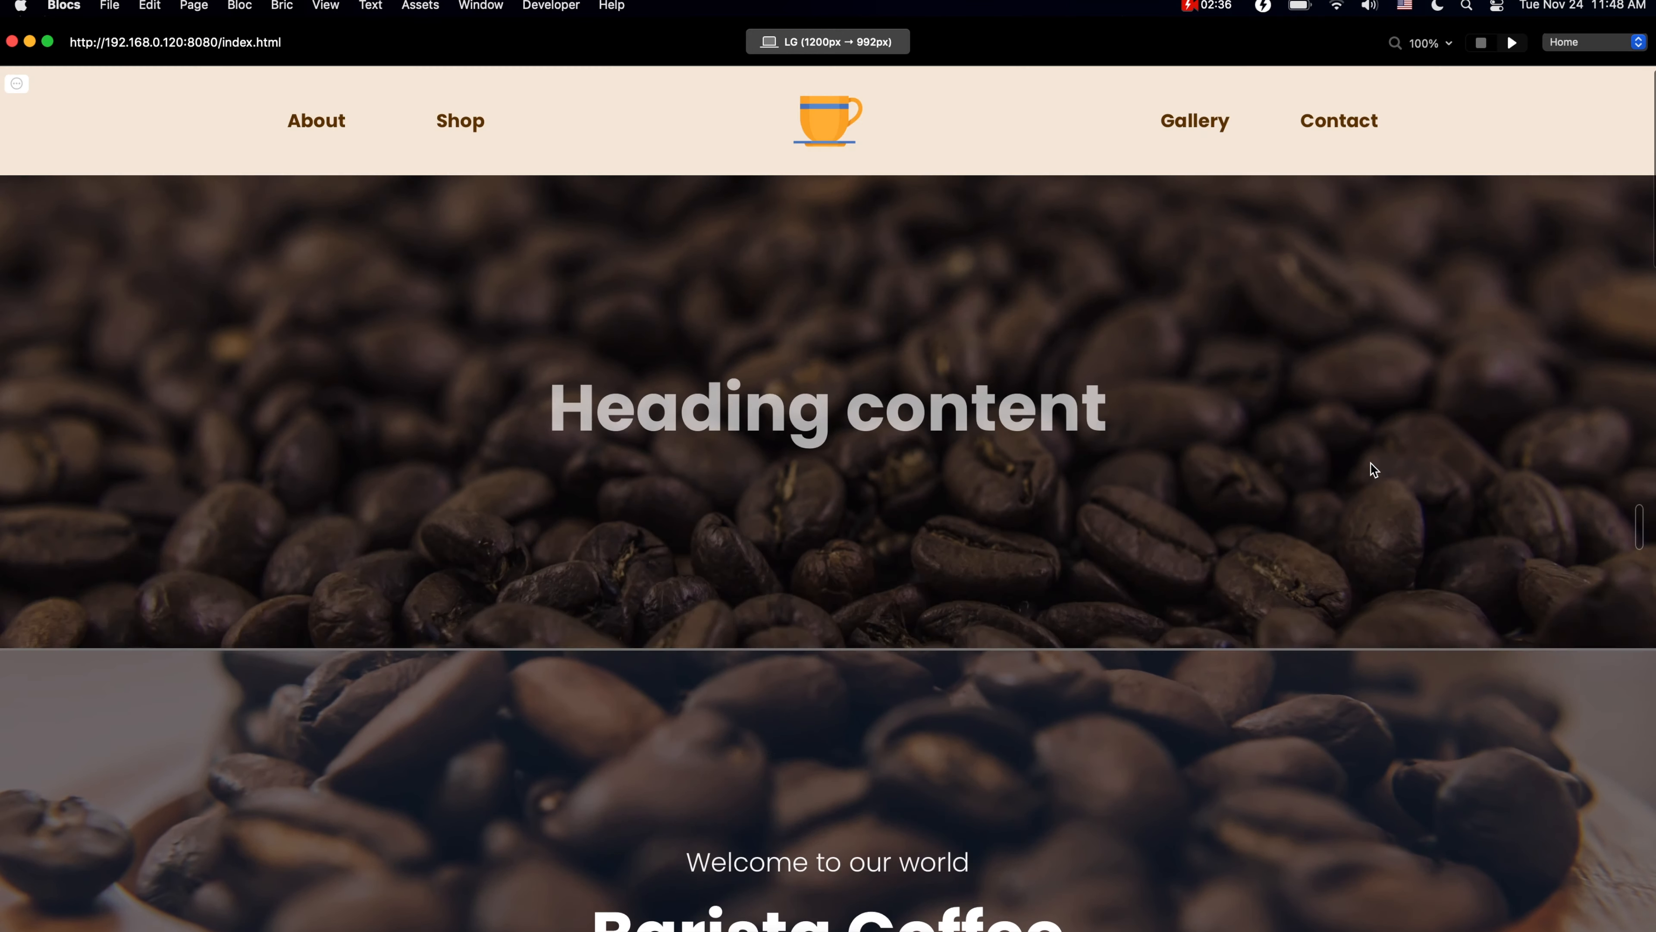
pyautogui.scroll(-13, 1373, 470)
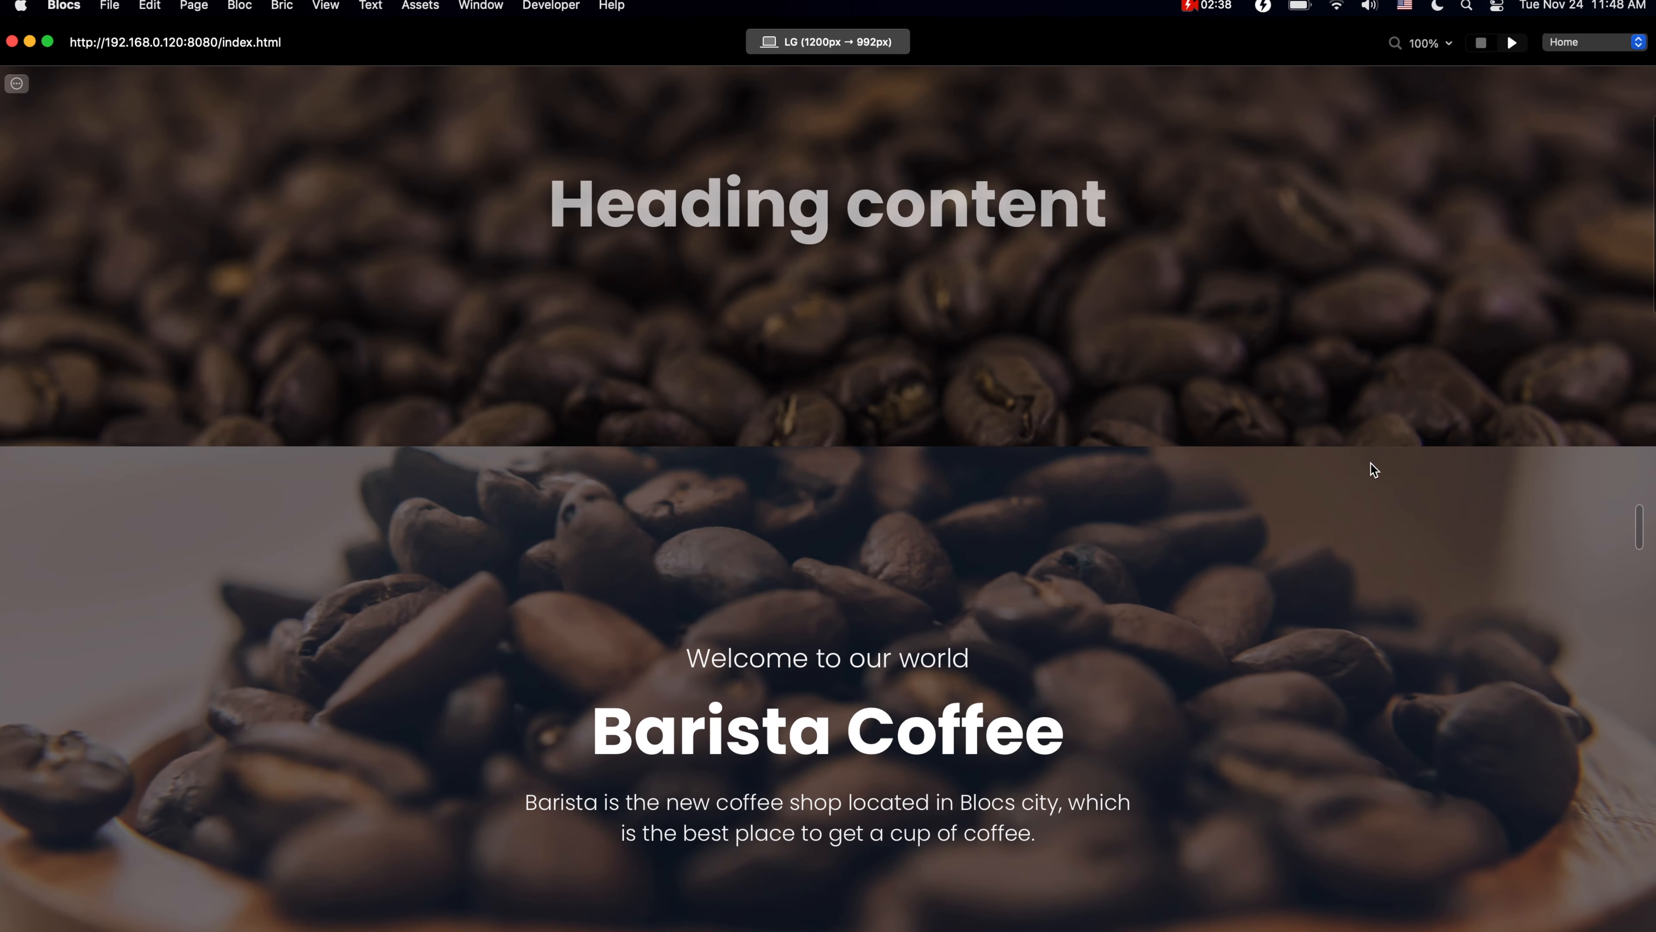
pyautogui.scroll(8, 1373, 469)
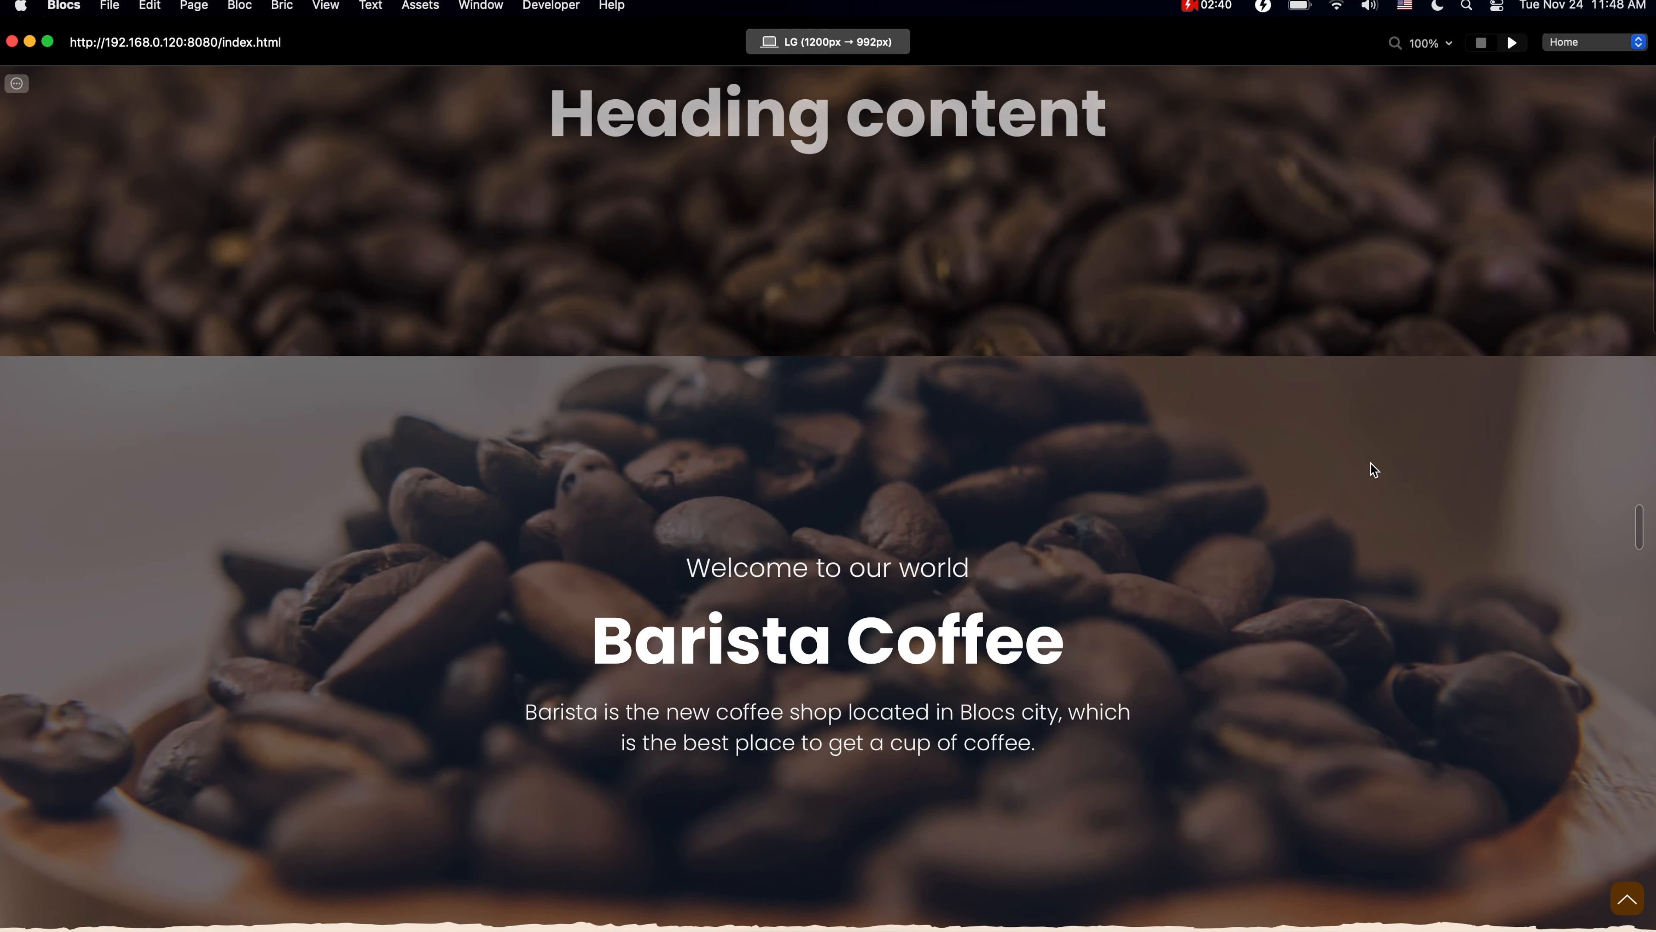
pyautogui.scroll(5, 1373, 470)
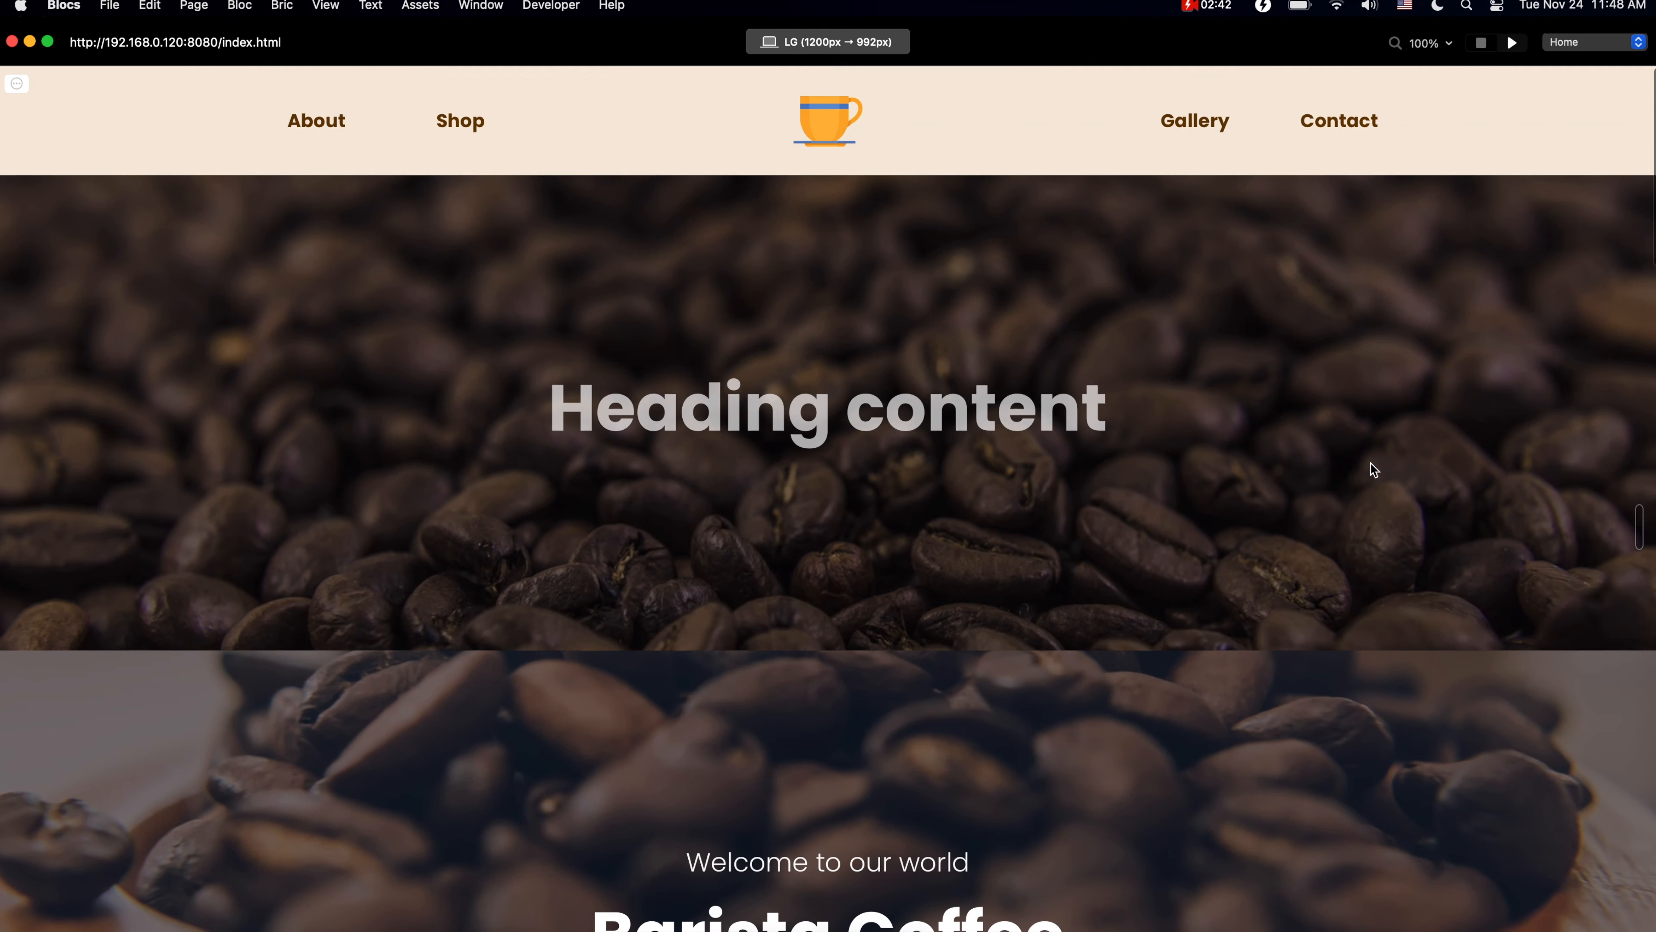
pyautogui.scroll(-8, 1373, 470)
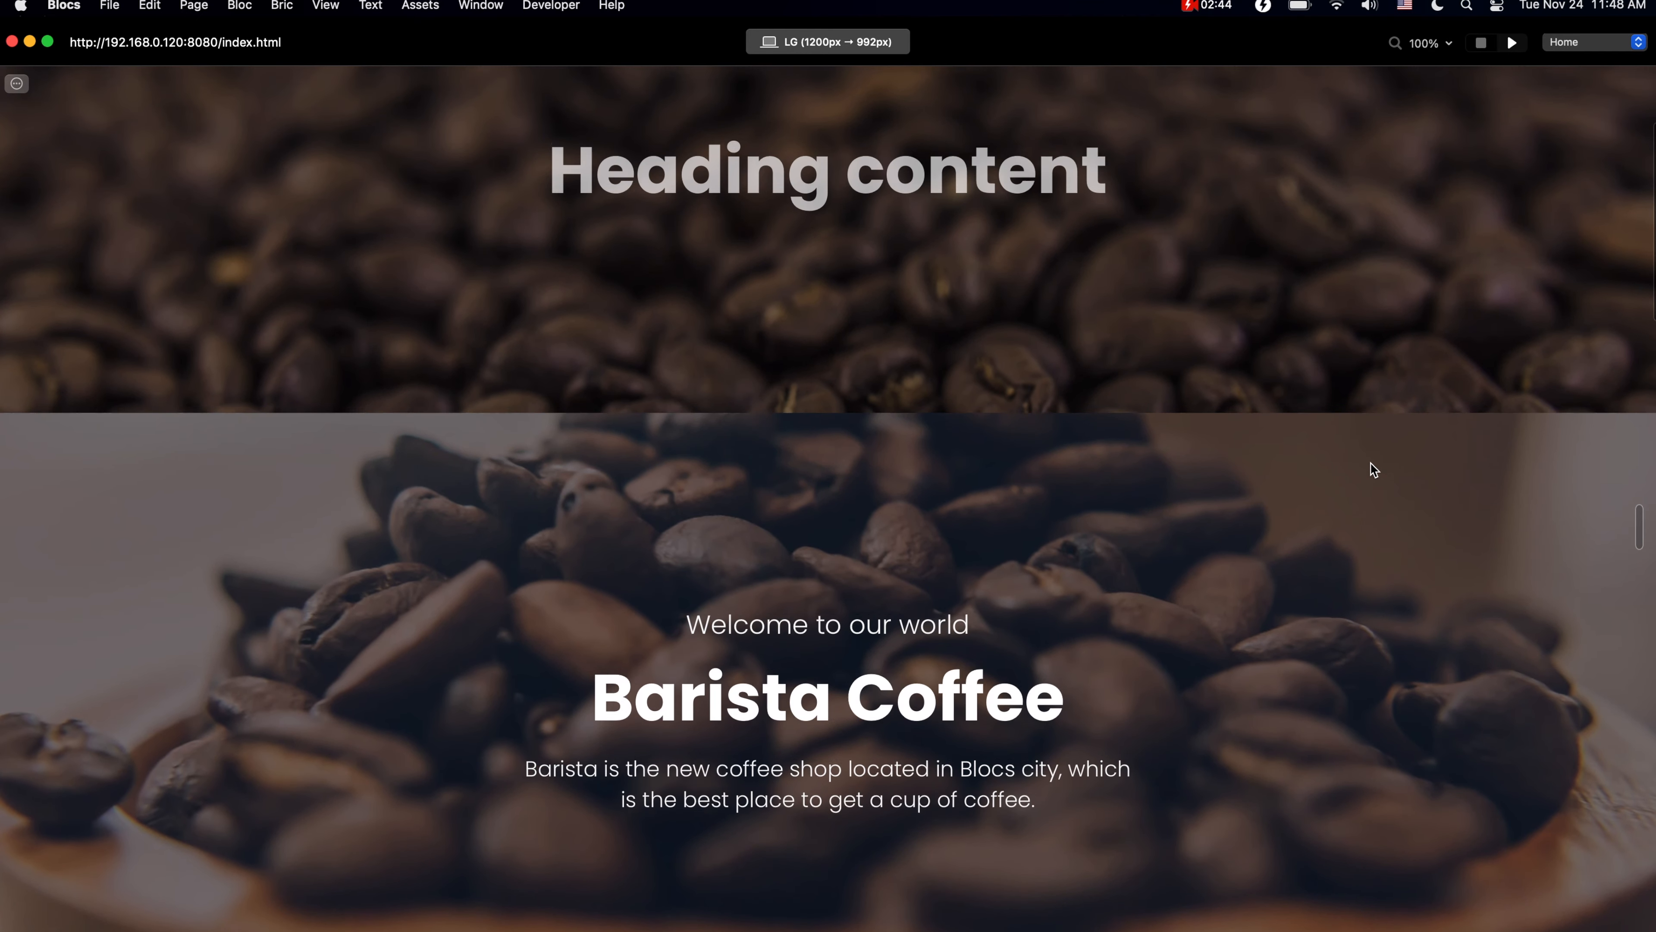
pyautogui.scroll(6, 1373, 469)
pyautogui.scroll(2, 1373, 470)
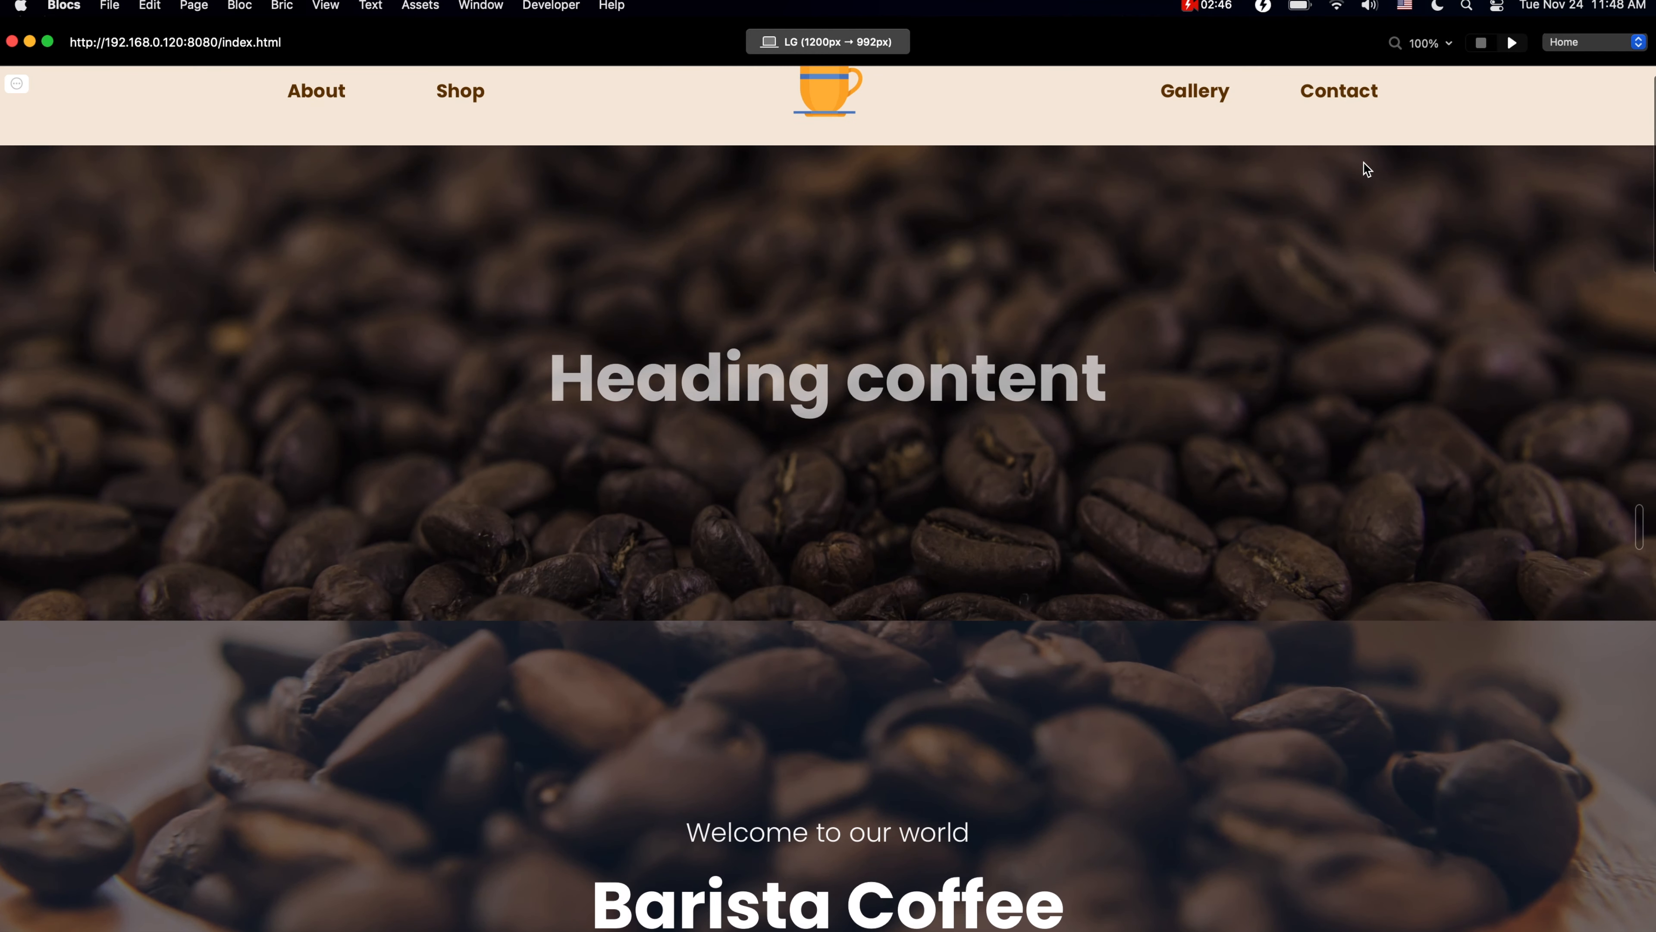
# Examine the page preview at the SM (768px → 577px) breakpoint, then return to LG and leave the preview.
pyautogui.click(867, 41)
pyautogui.click(870, 129)
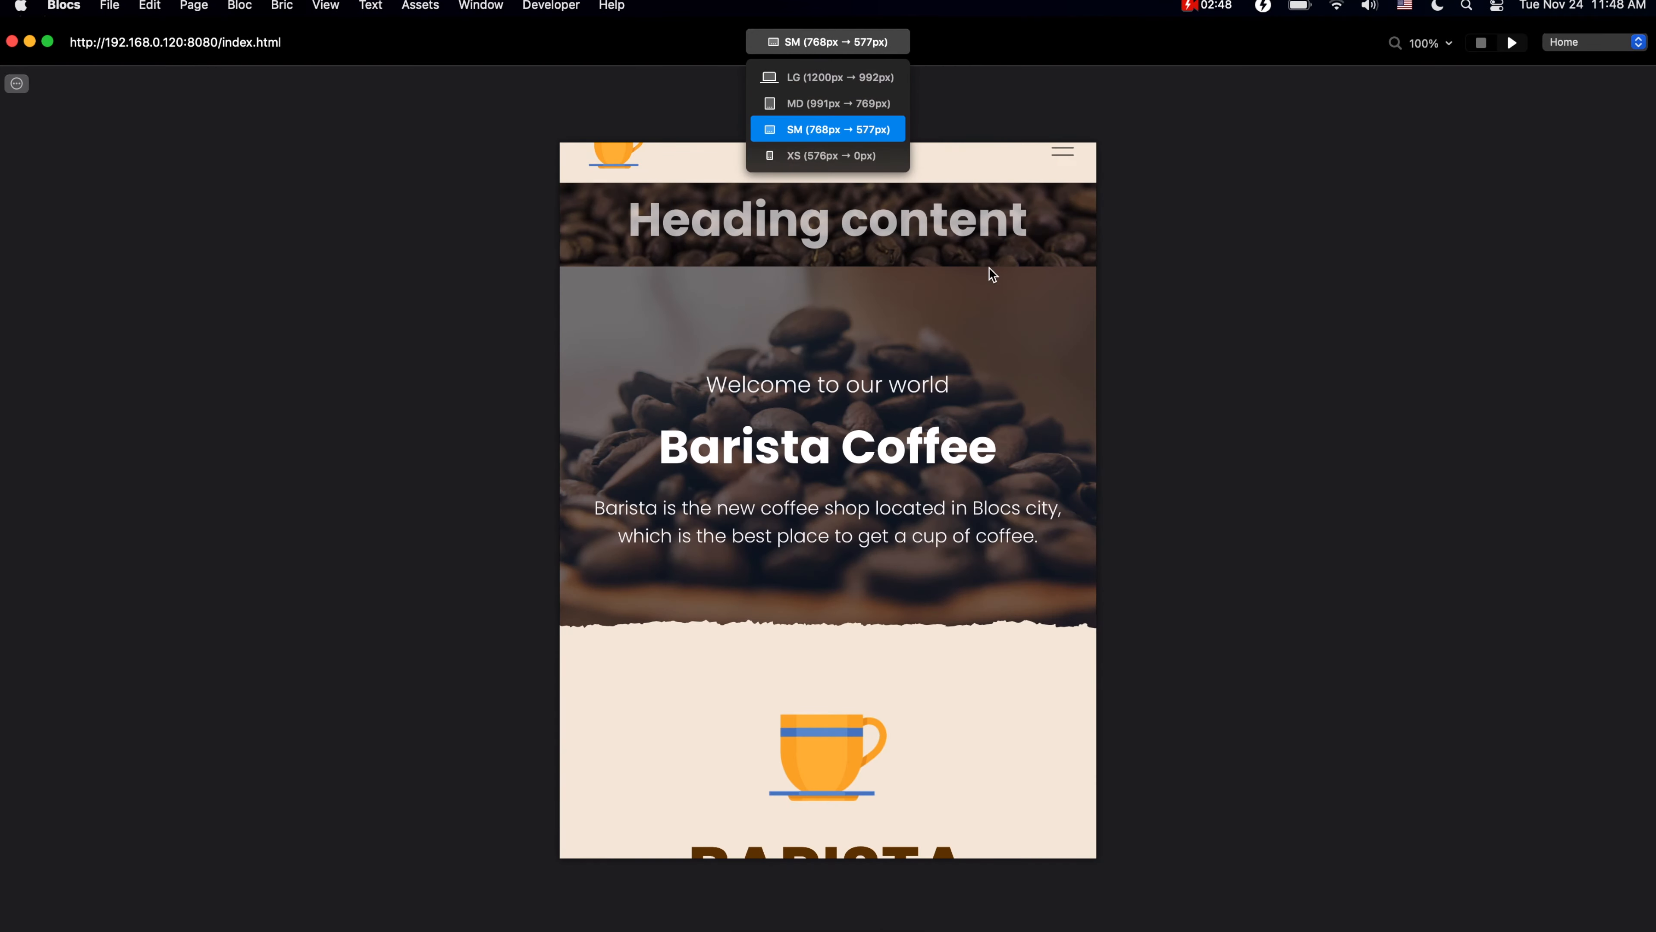
pyautogui.scroll(-3, 993, 423)
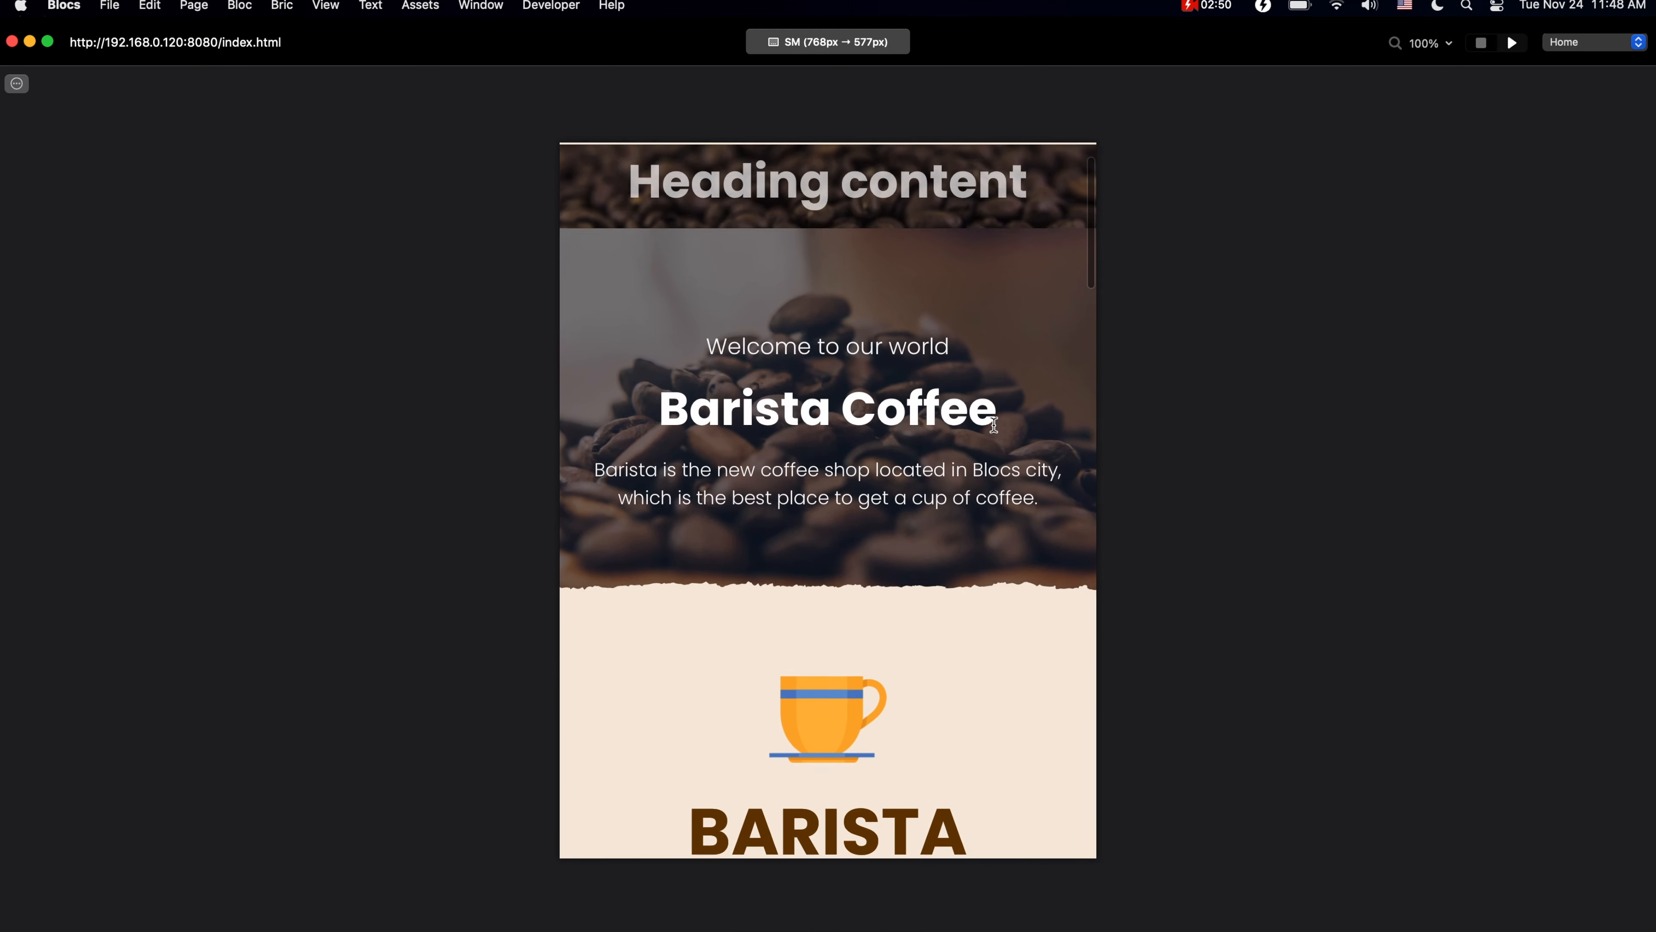
pyautogui.scroll(2, 994, 425)
pyautogui.scroll(-3, 994, 425)
pyautogui.scroll(2, 994, 425)
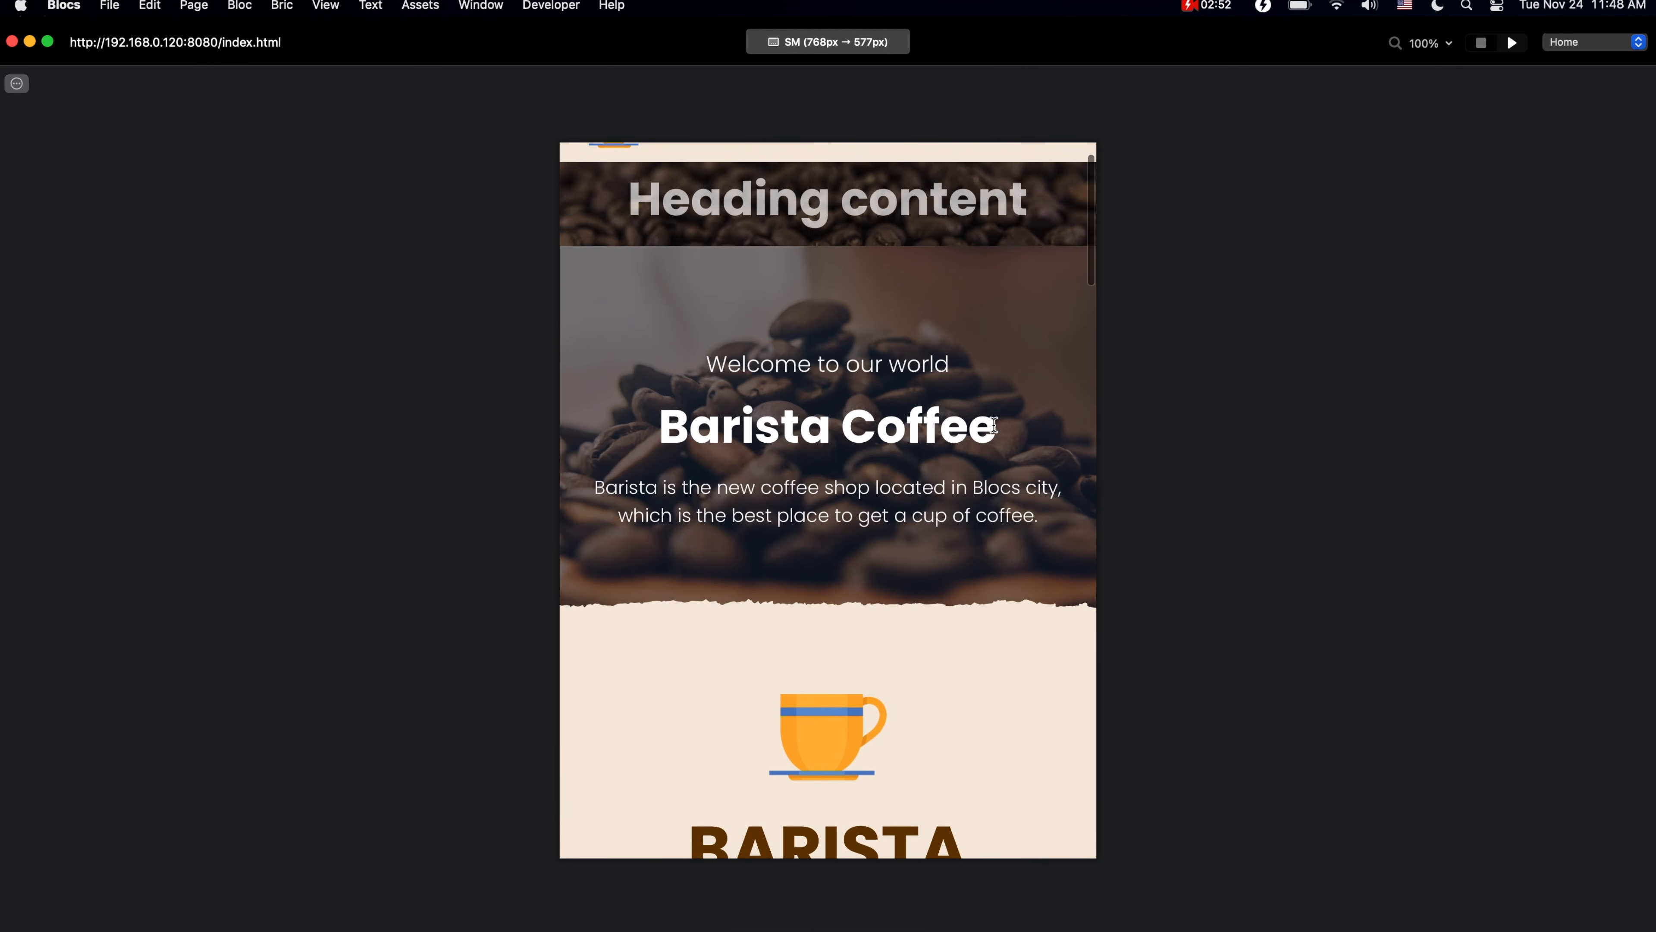
pyautogui.scroll(3, 994, 425)
pyautogui.click(834, 40)
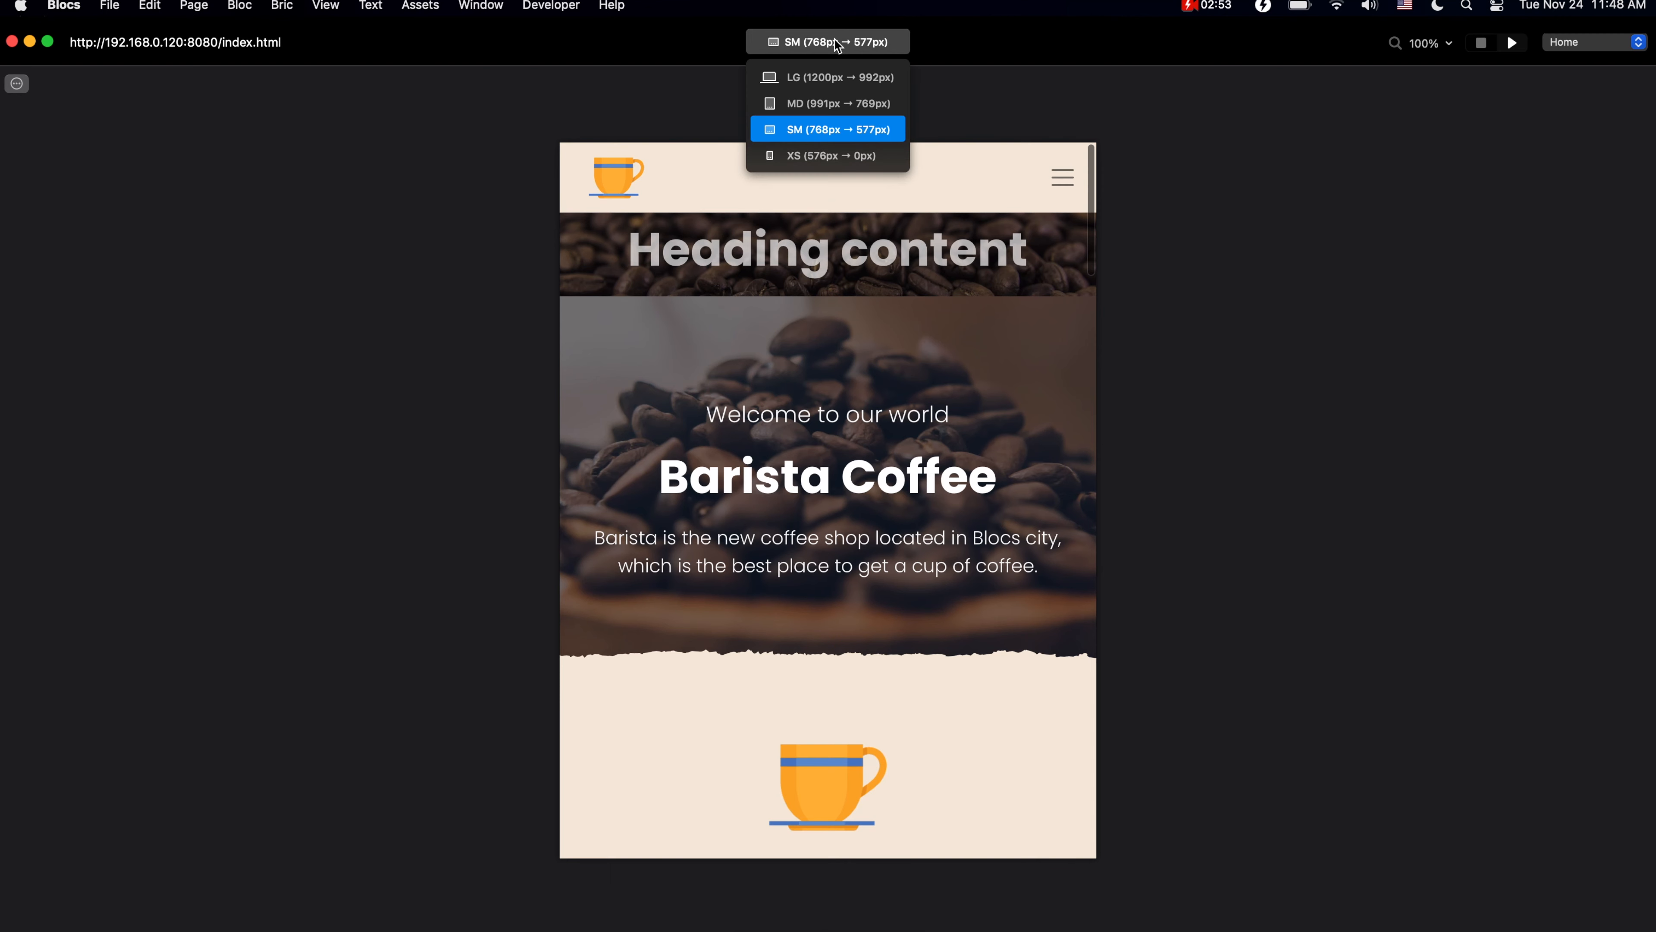
pyautogui.click(842, 76)
pyautogui.click(1481, 43)
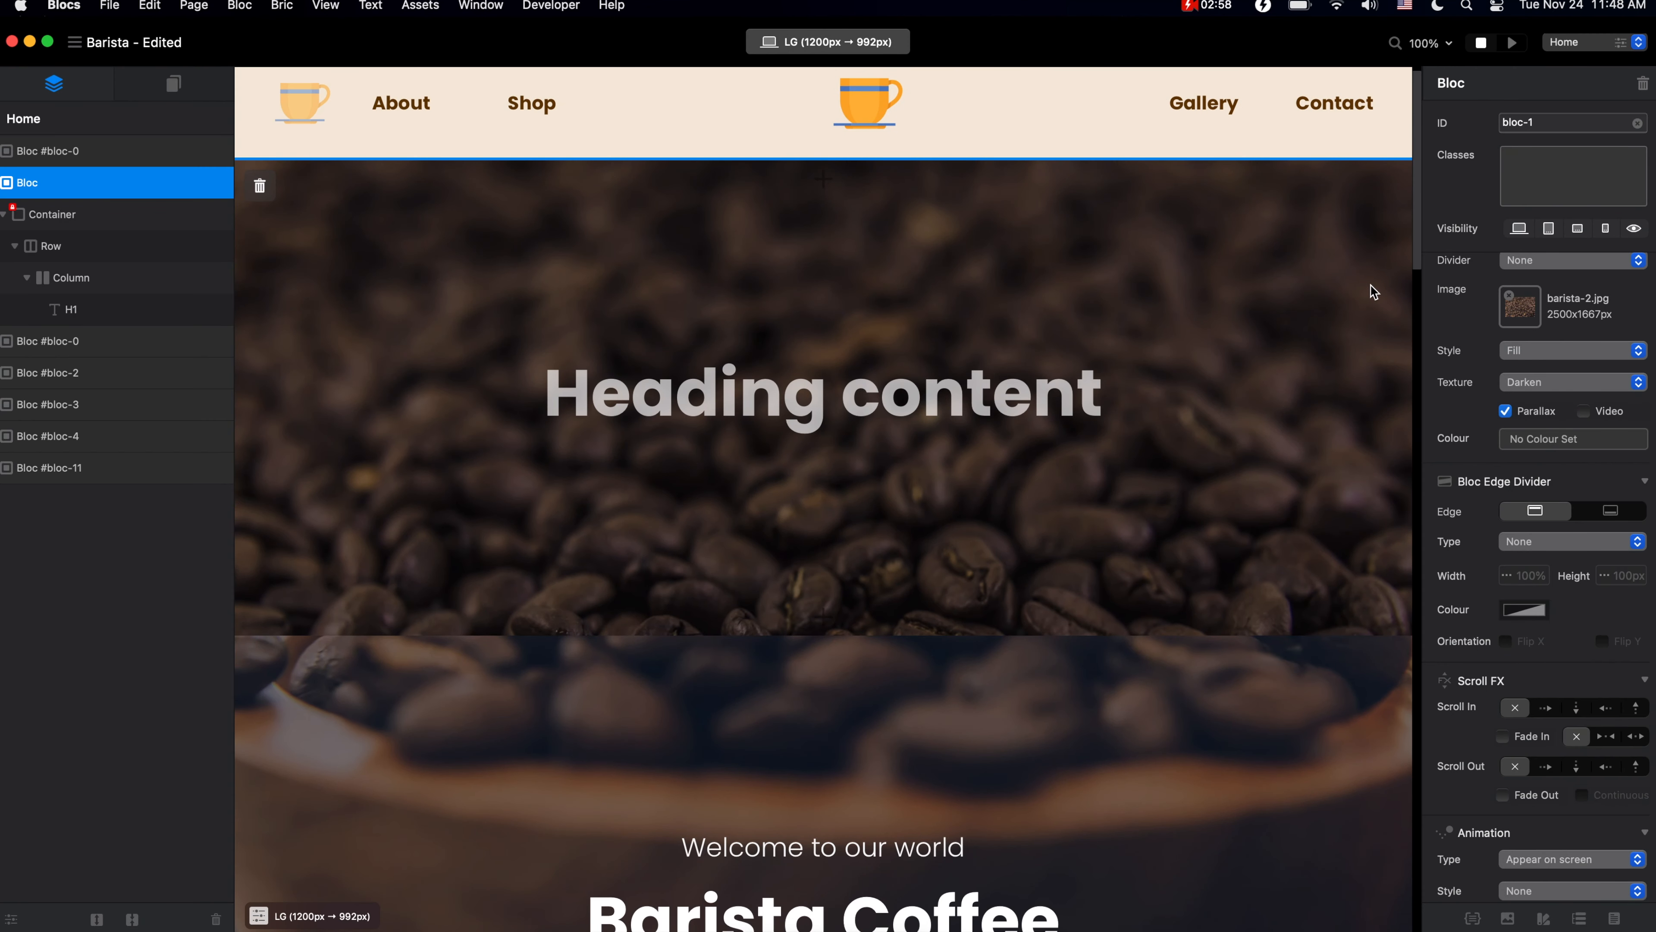
# Enable a video background on the heading bloc.
pyautogui.click(1583, 411)
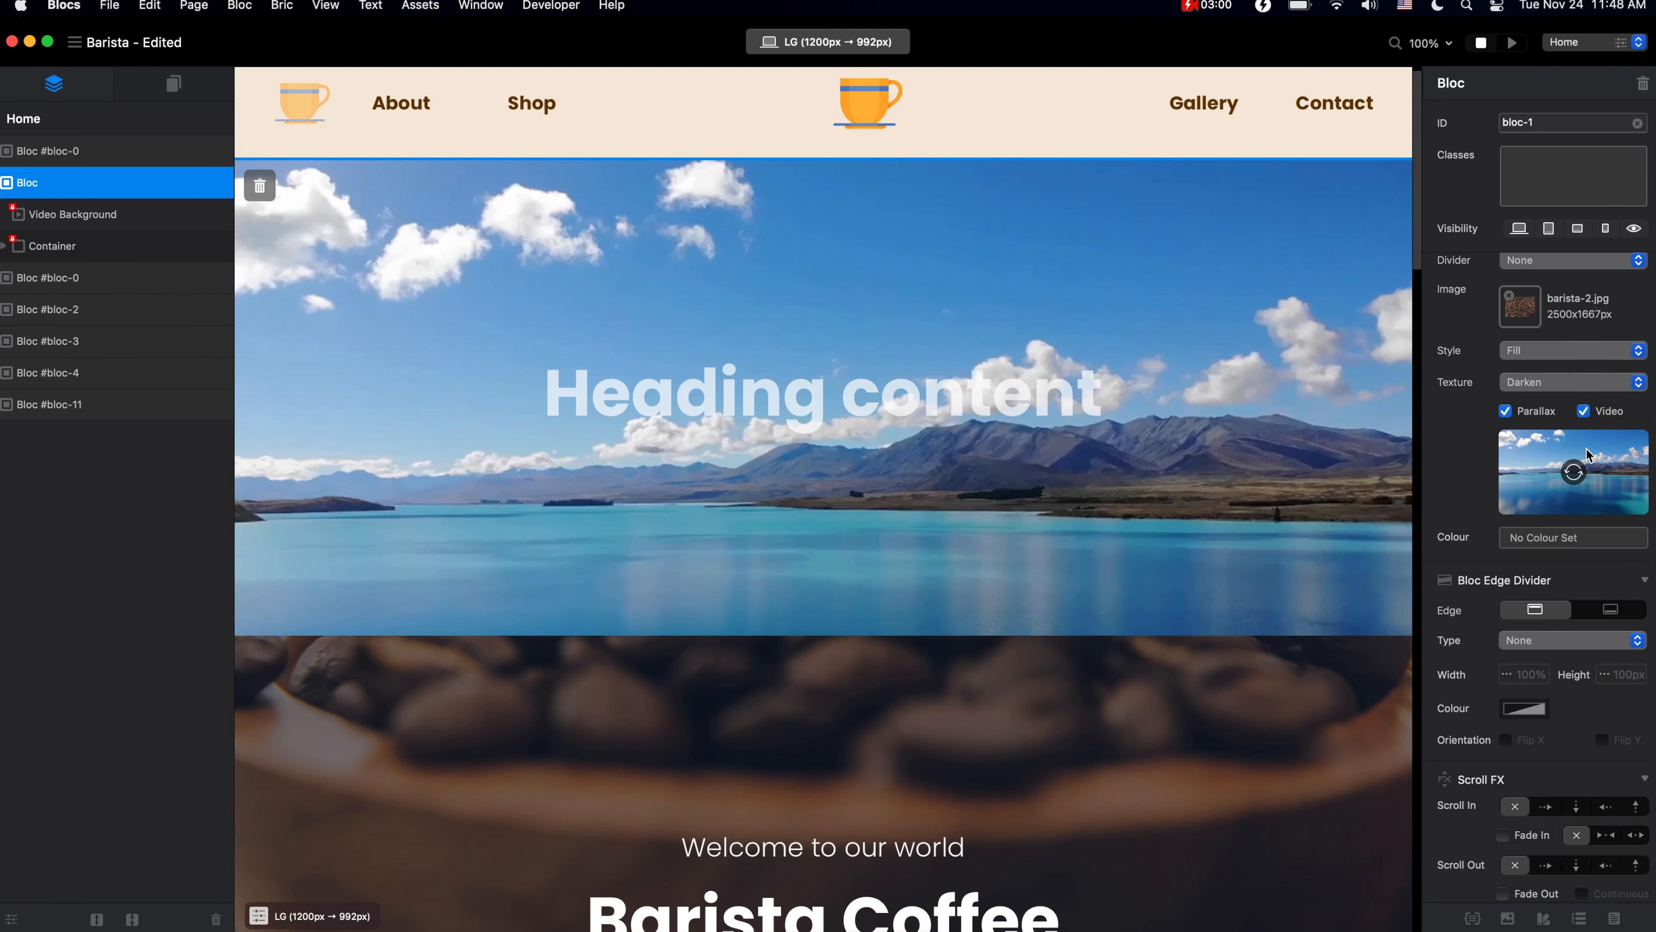
# Replace the heading bloc's background video with barista-30.mp4 from the project assets.
pyautogui.click(1591, 494)
pyautogui.click(840, 559)
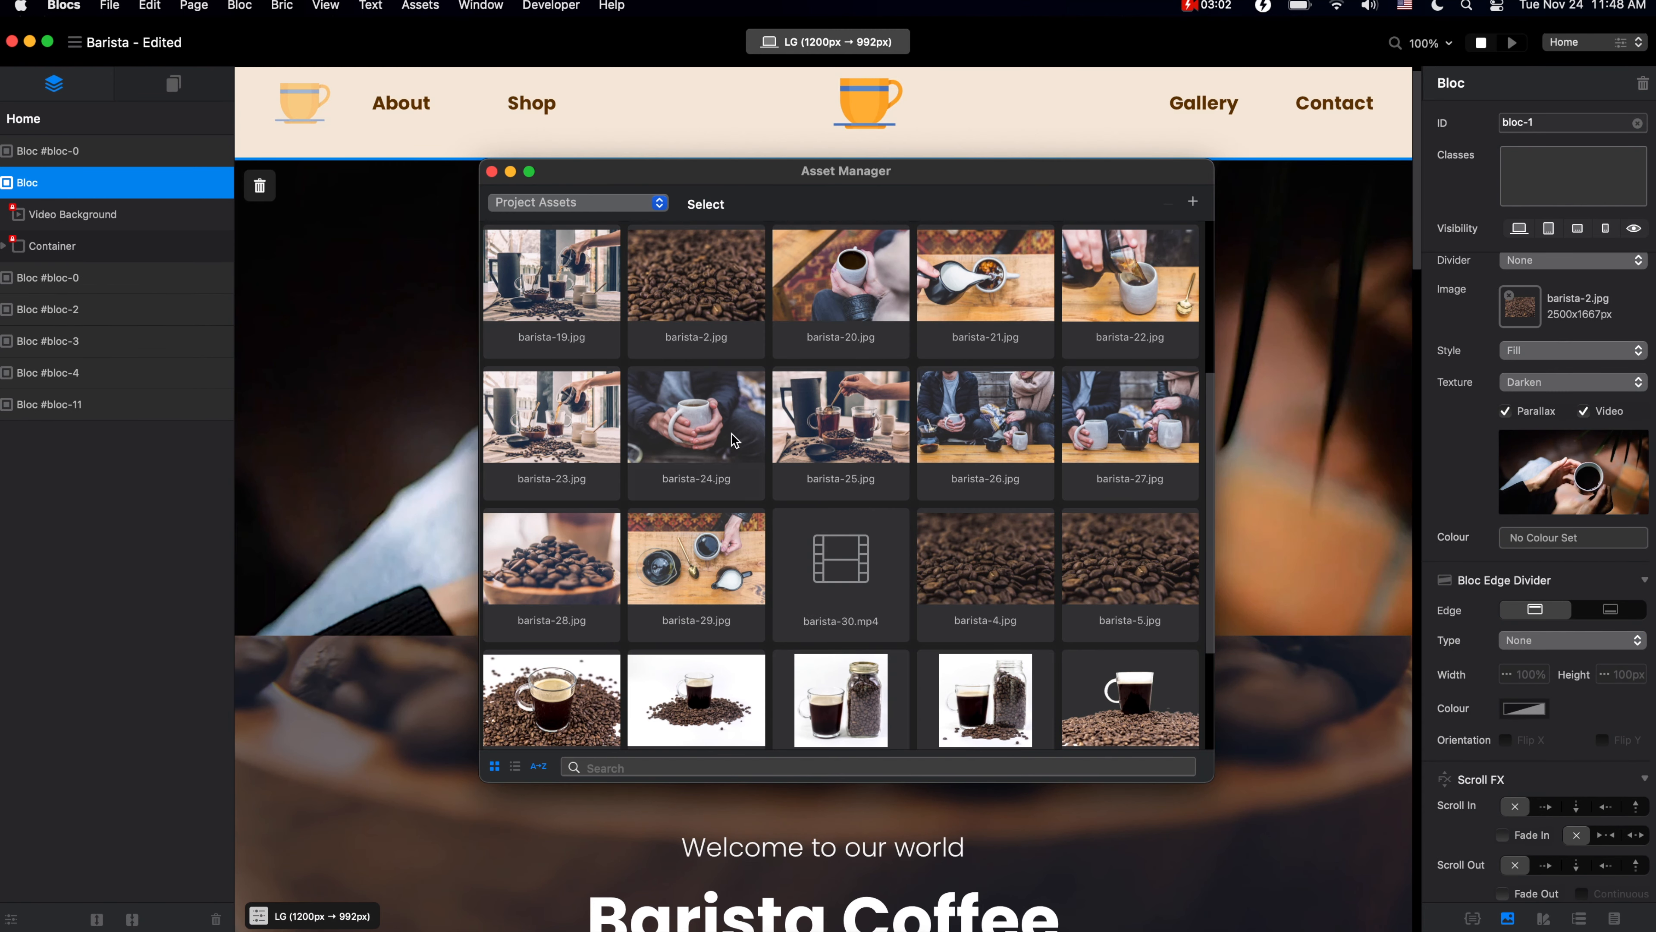
pyautogui.click(492, 172)
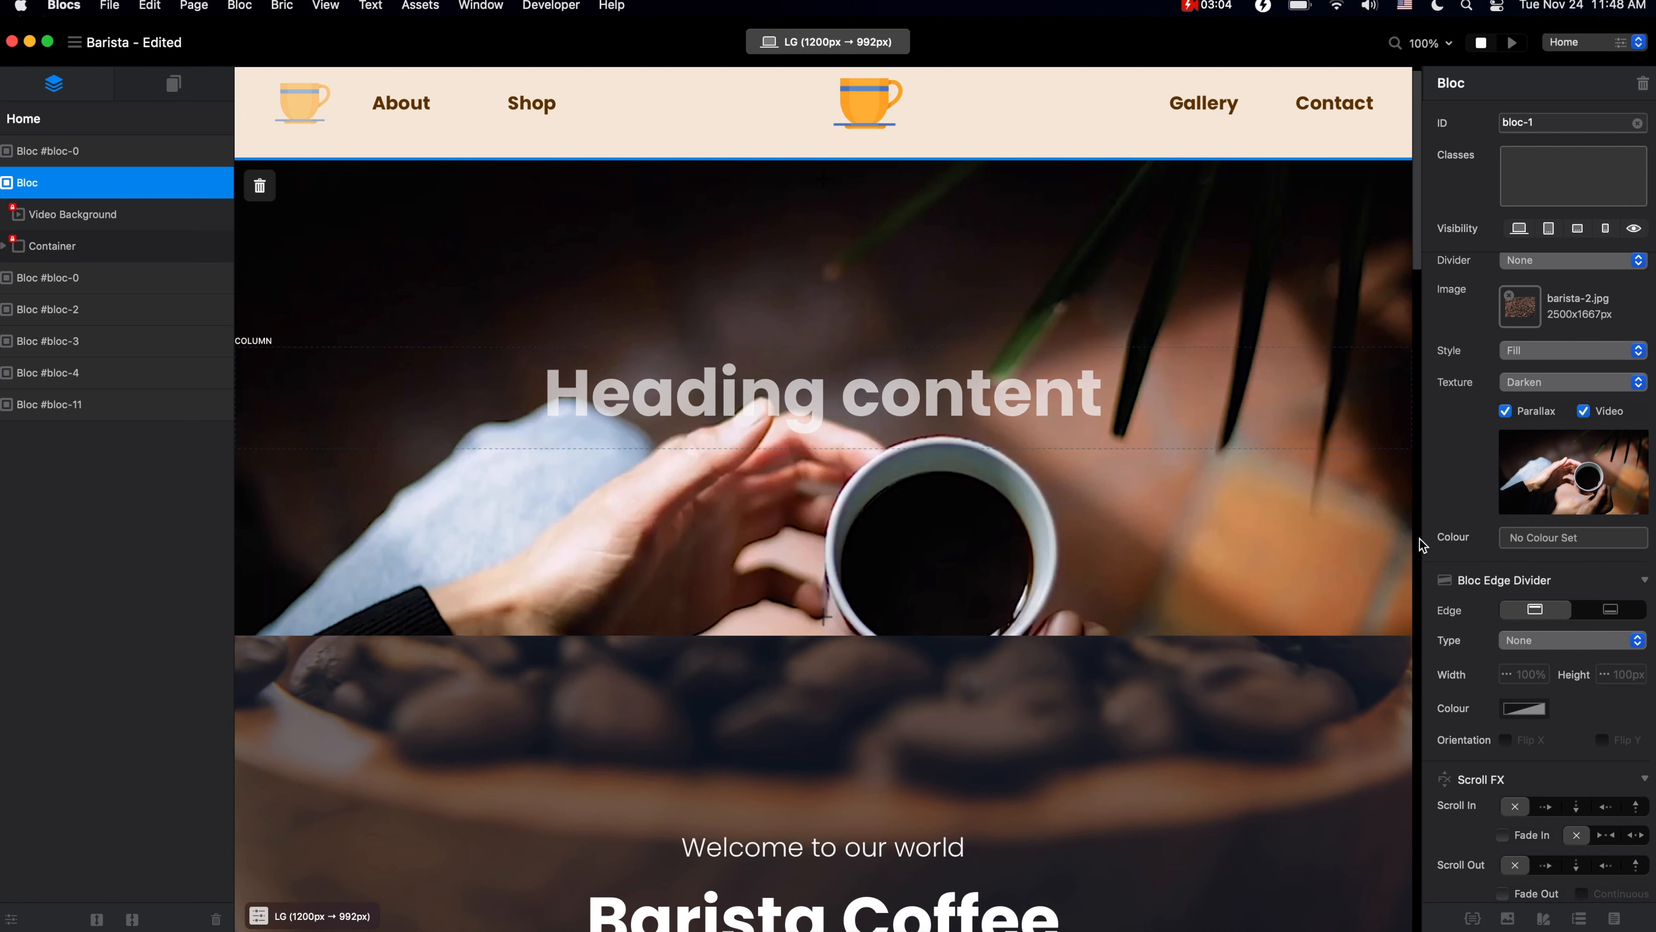
# Preview the page and examine the heading bloc's video background with the preview narrowed to about 1081px, and leave the preview.
pyautogui.click(1513, 45)
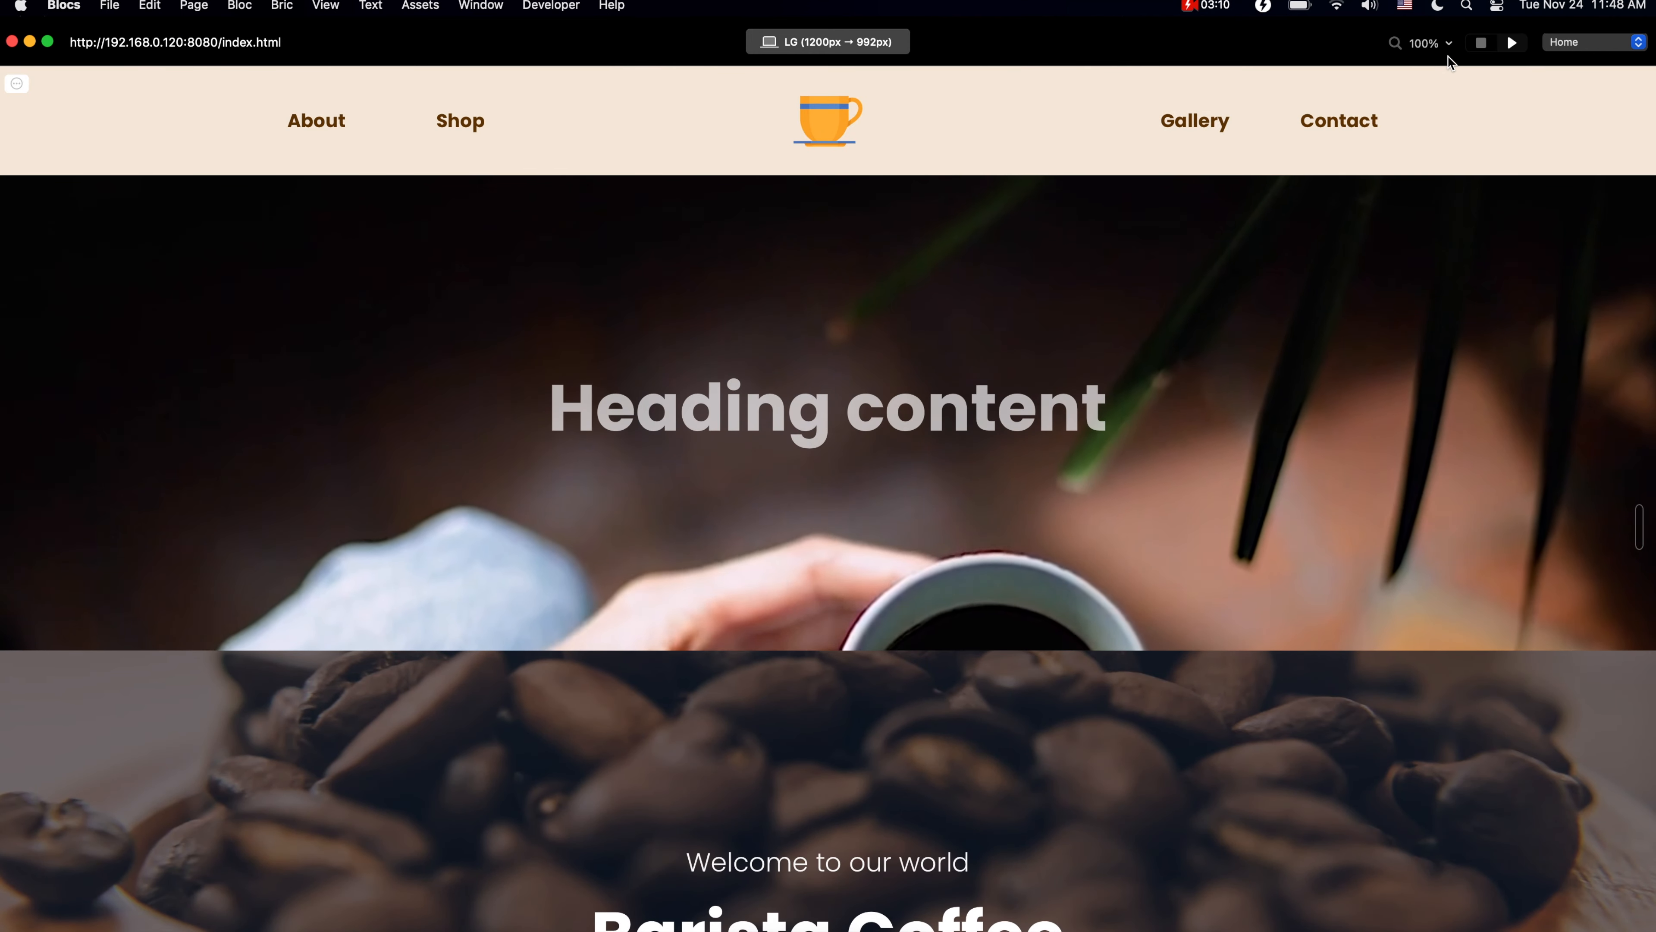
pyautogui.click(1639, 520)
pyautogui.moveTo(1640, 520); pyautogui.dragTo(1287, 532)
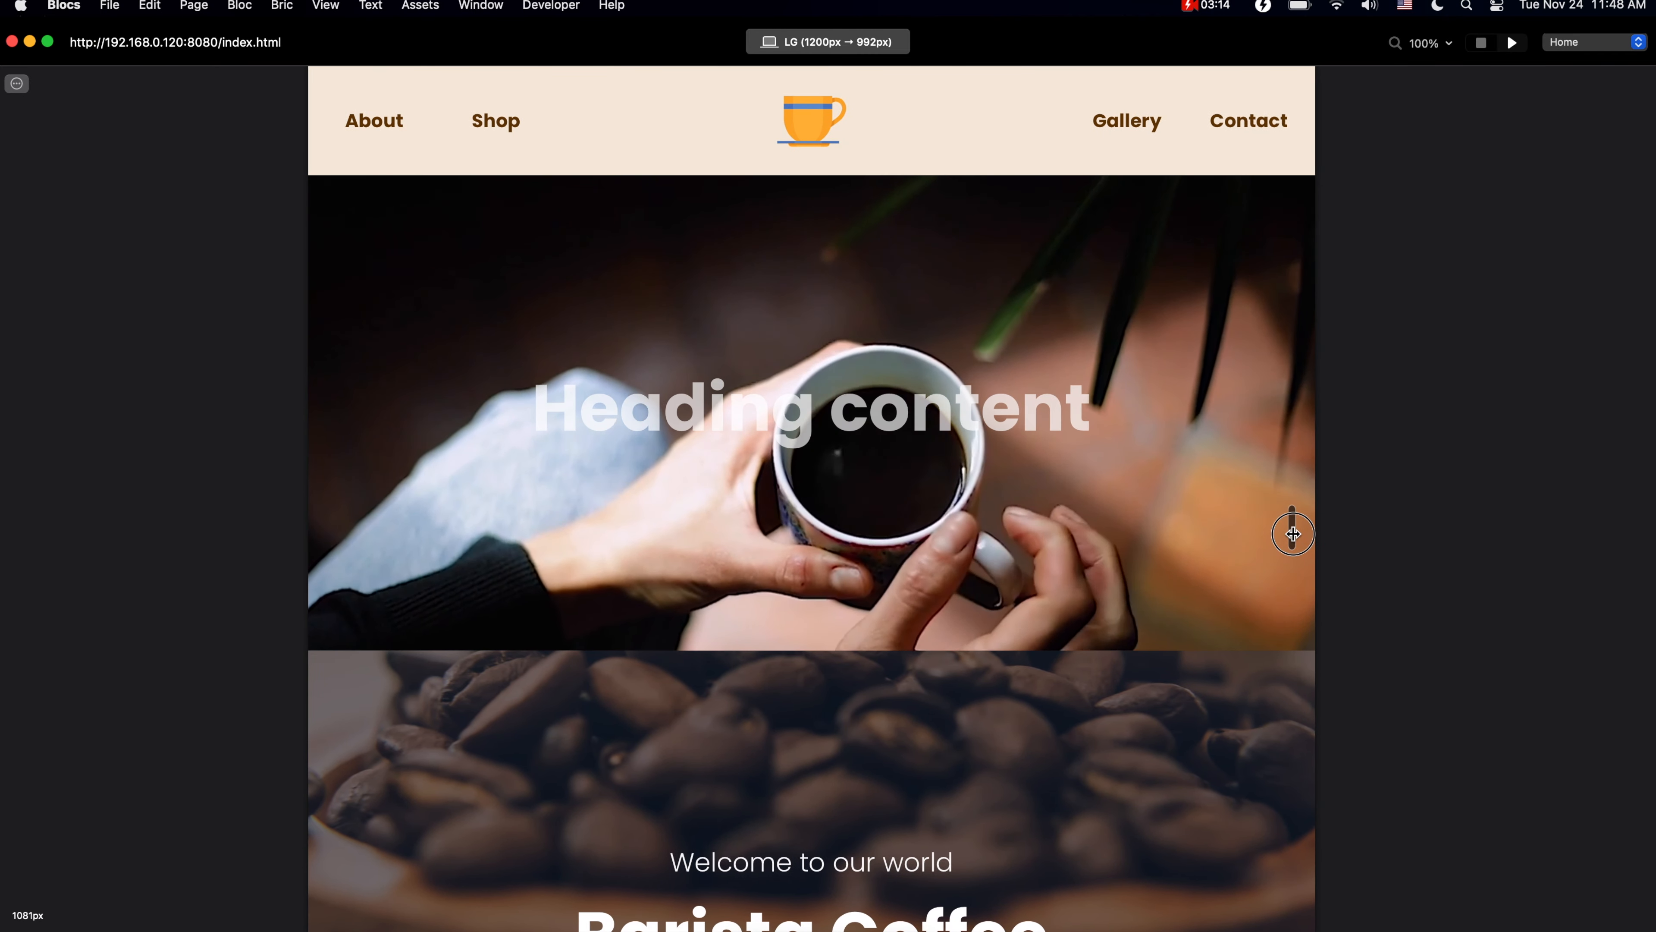
pyautogui.click(1480, 42)
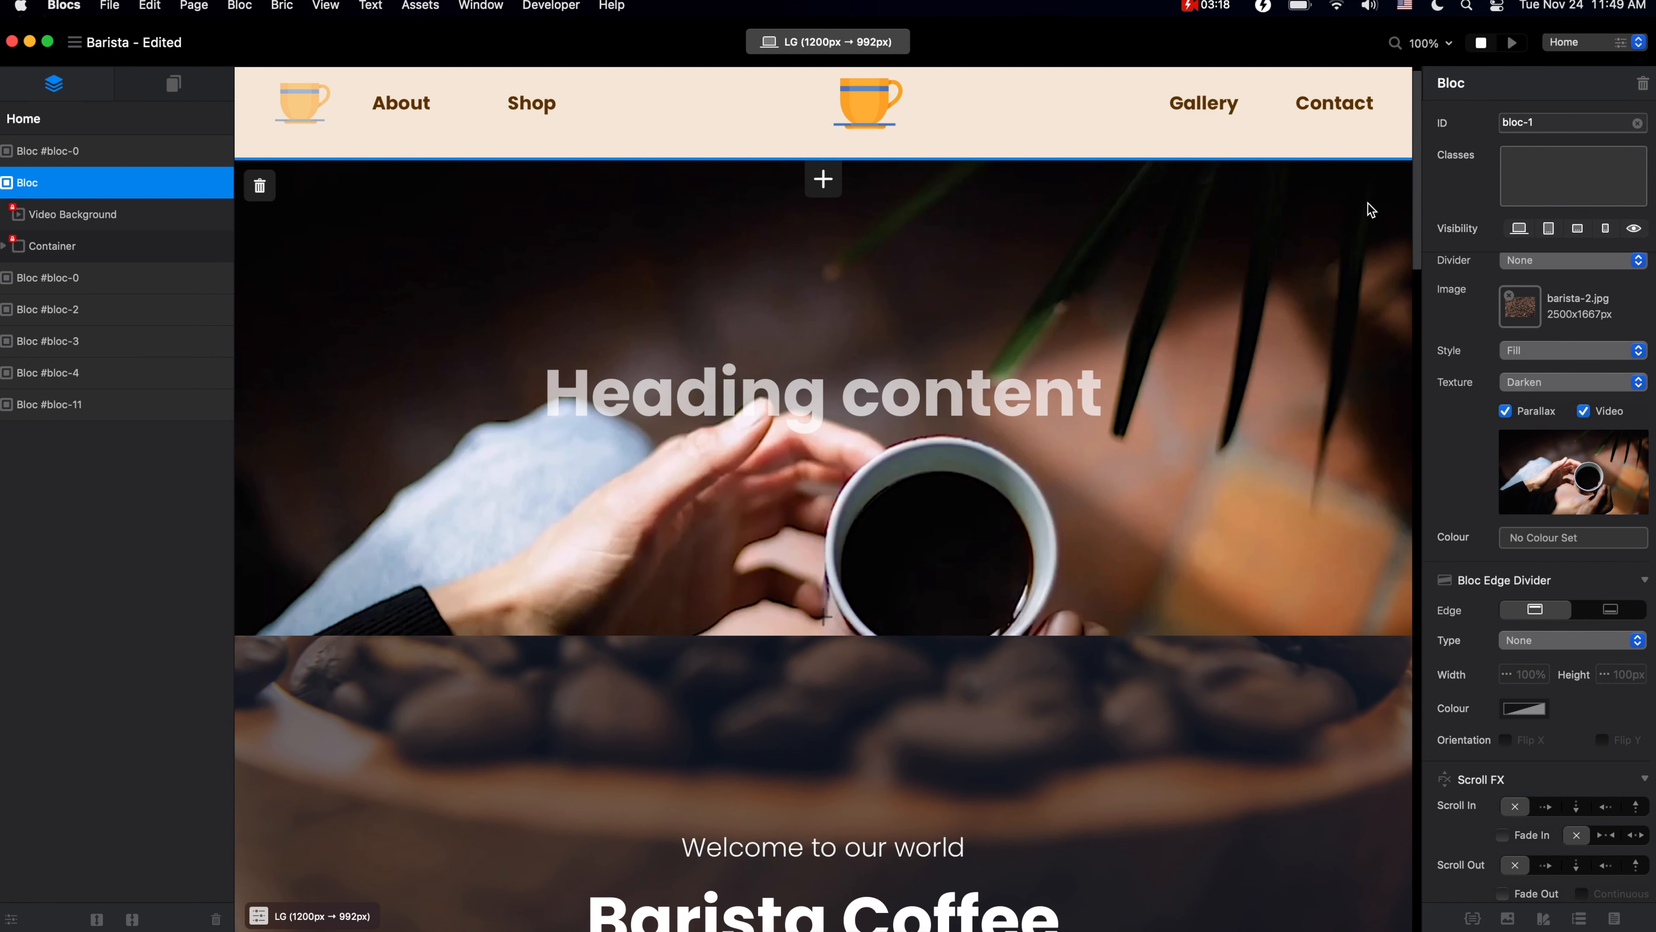
# Clear the heading bloc's background by removing its video and image and setting its texture to None.
pyautogui.click(1583, 411)
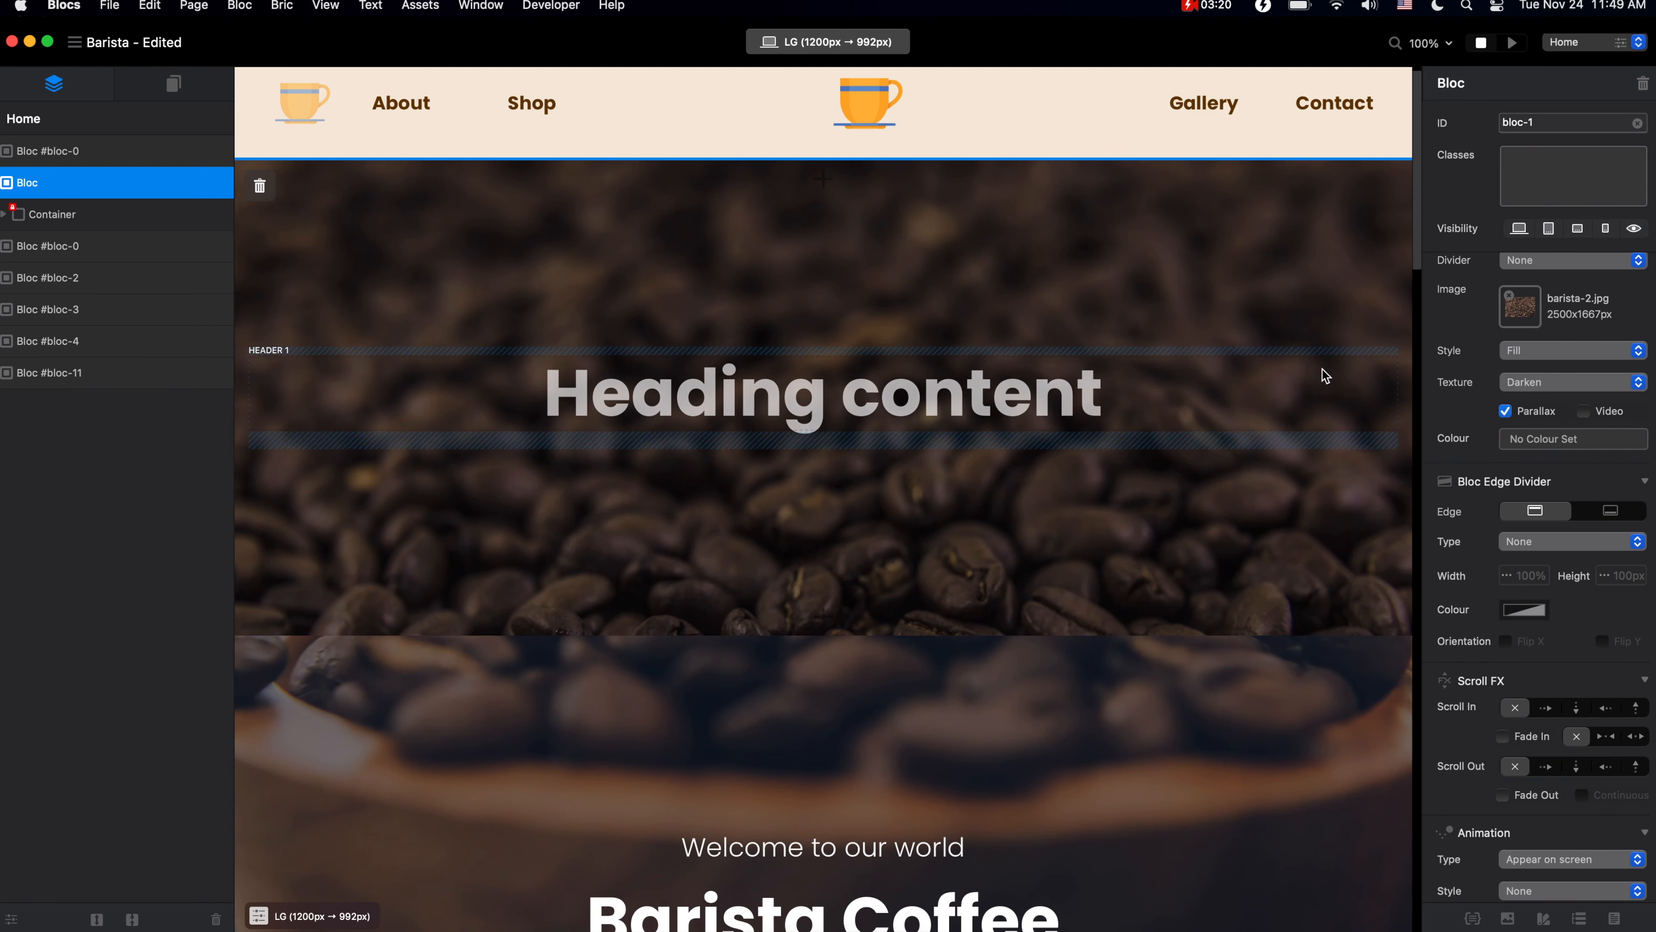
pyautogui.click(1508, 297)
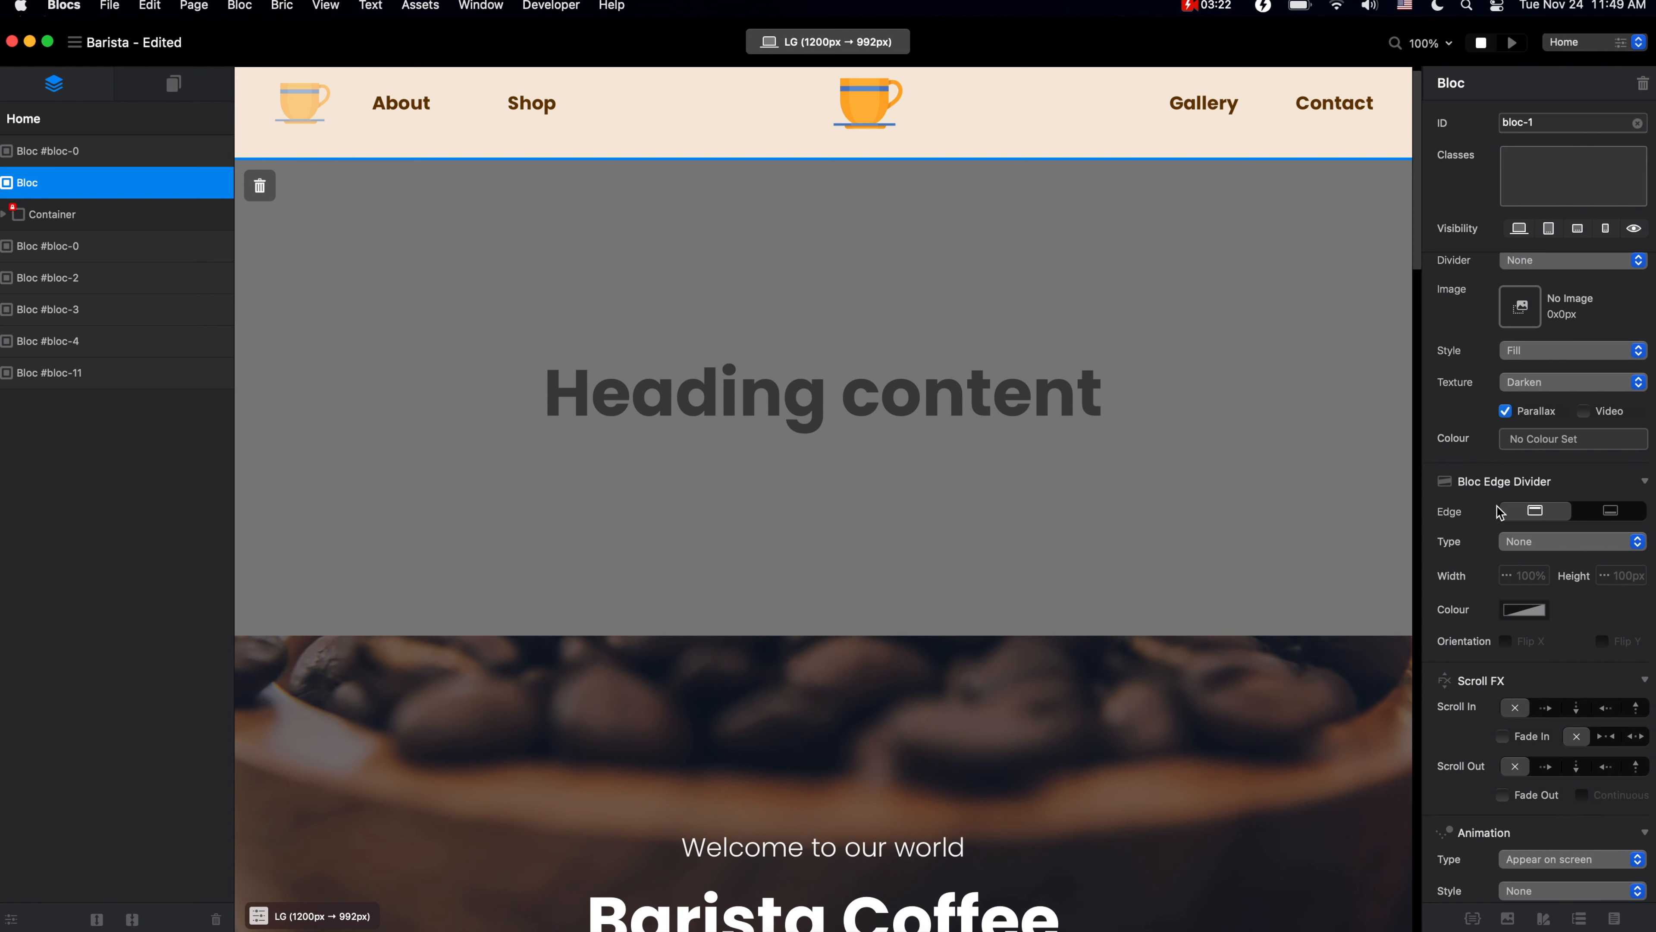
pyautogui.click(1565, 383)
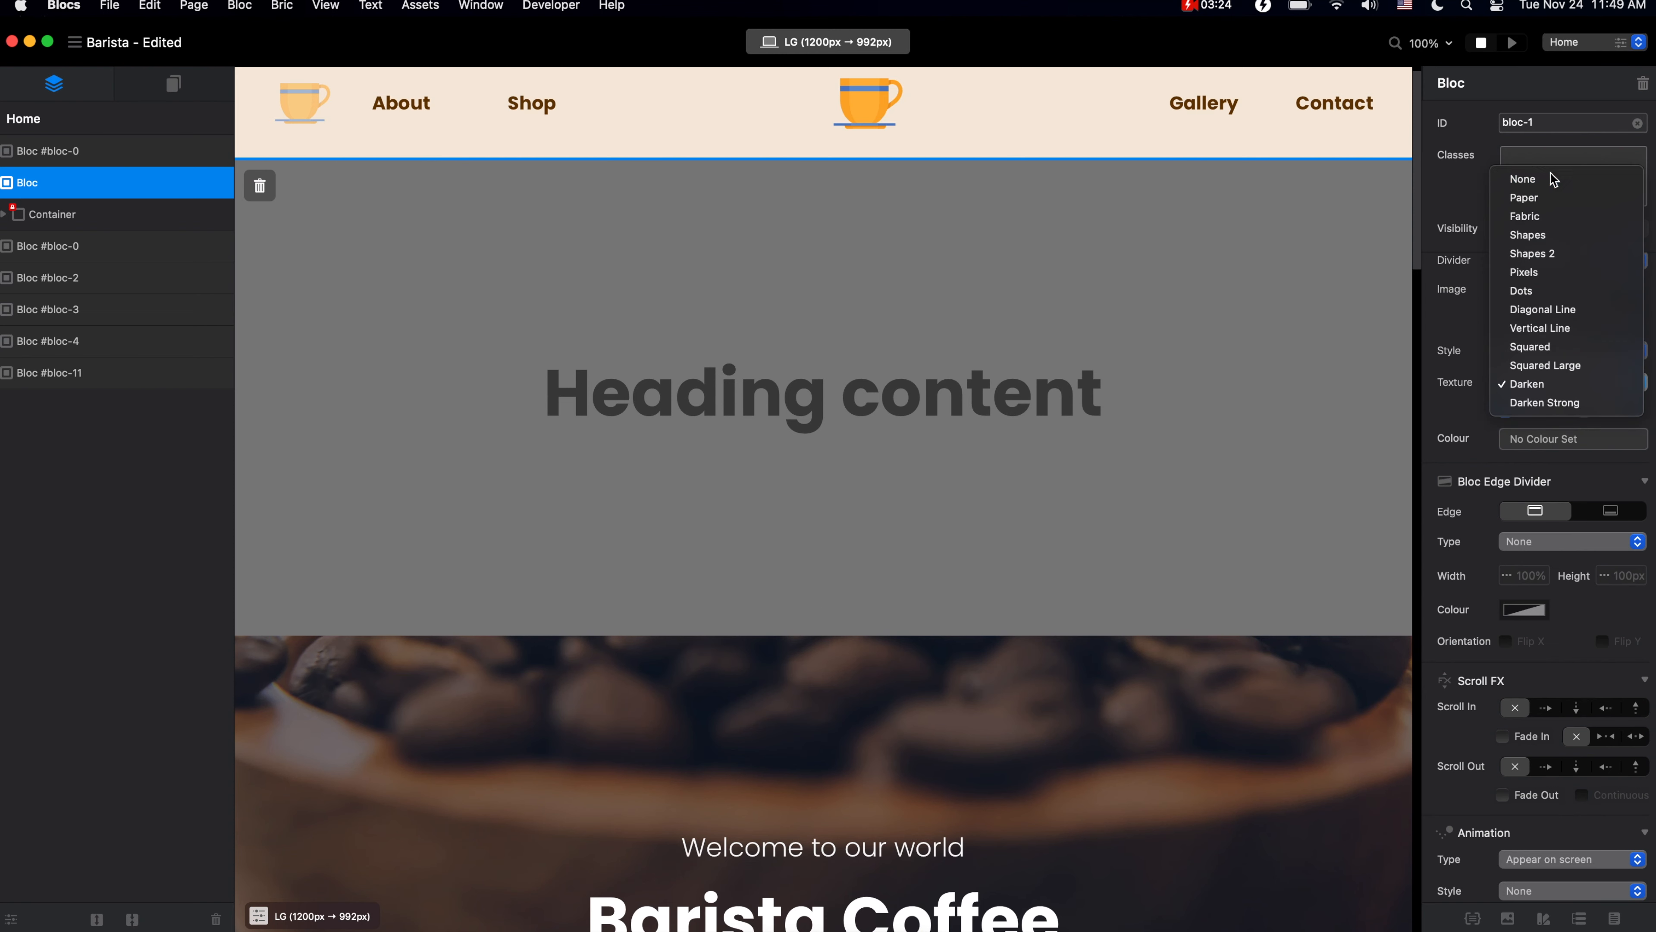
pyautogui.click(1565, 179)
# Set the heading bloc's background colour to the global Brand swatch #673900.
pyautogui.click(1525, 439)
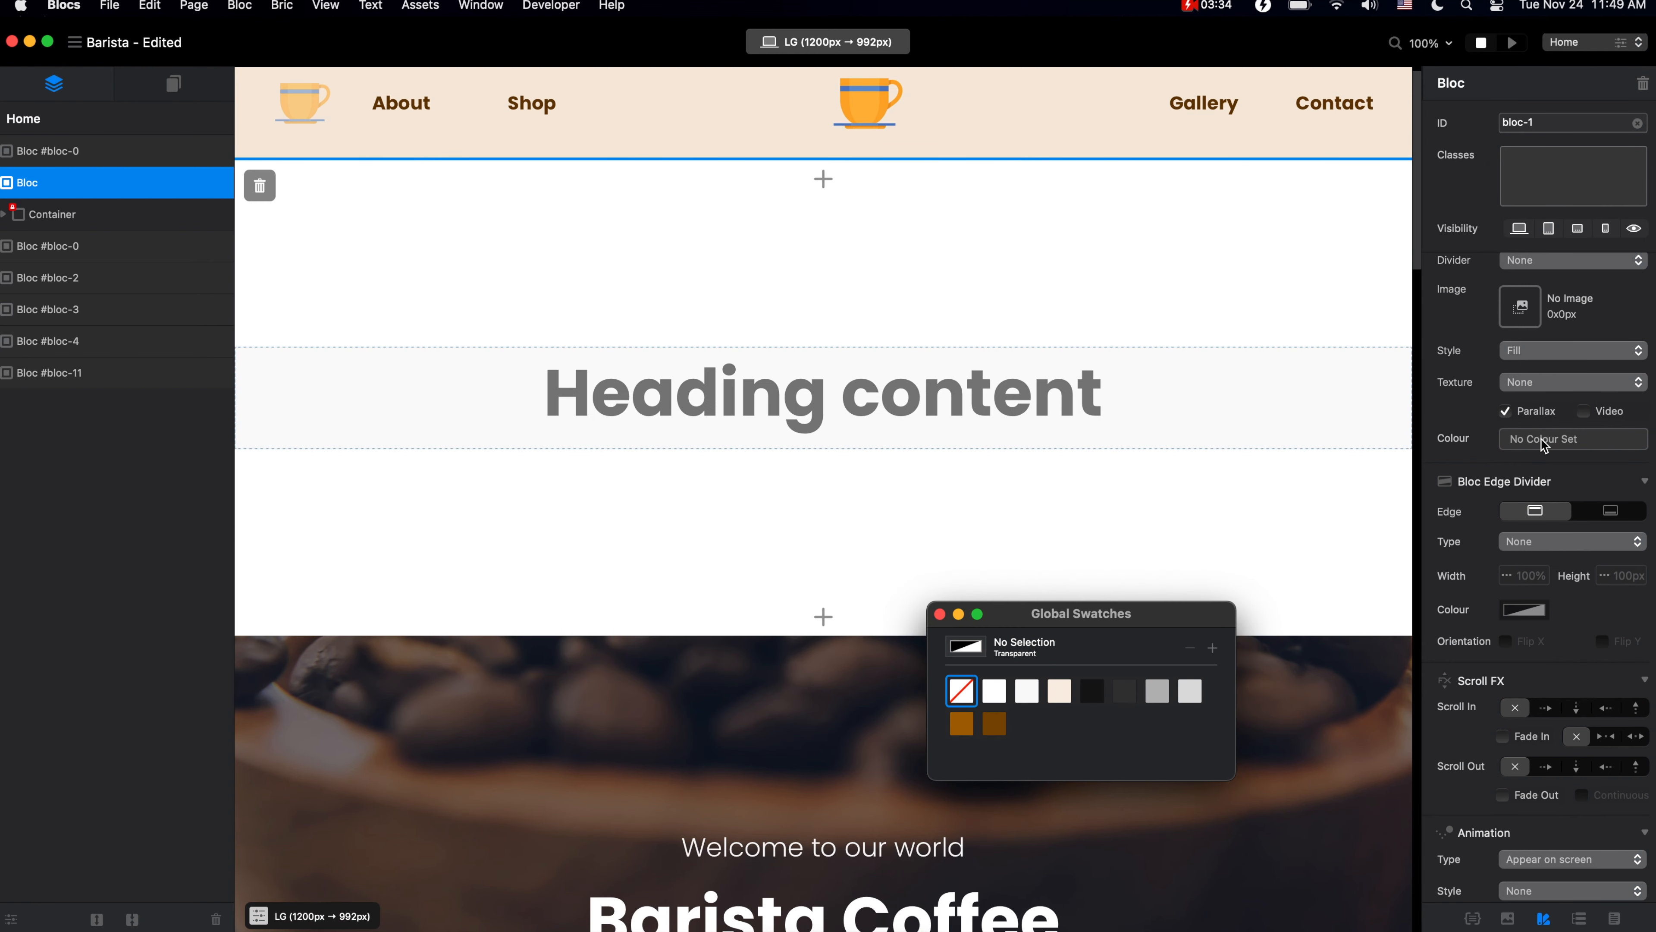
pyautogui.click(993, 723)
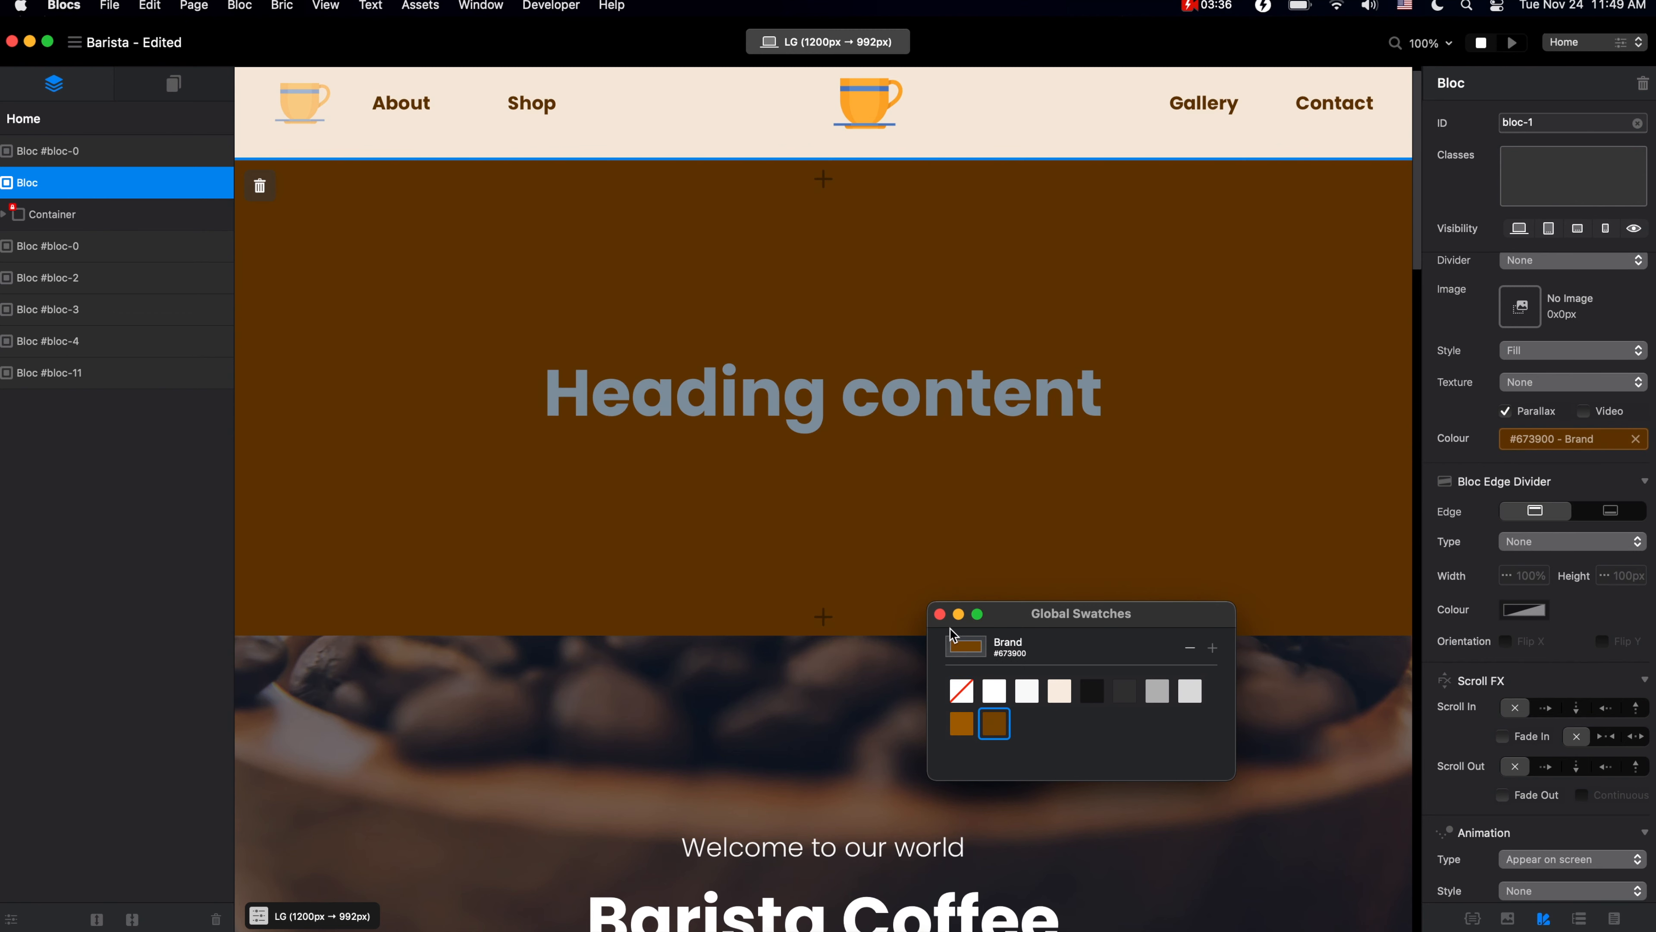
pyautogui.click(941, 615)
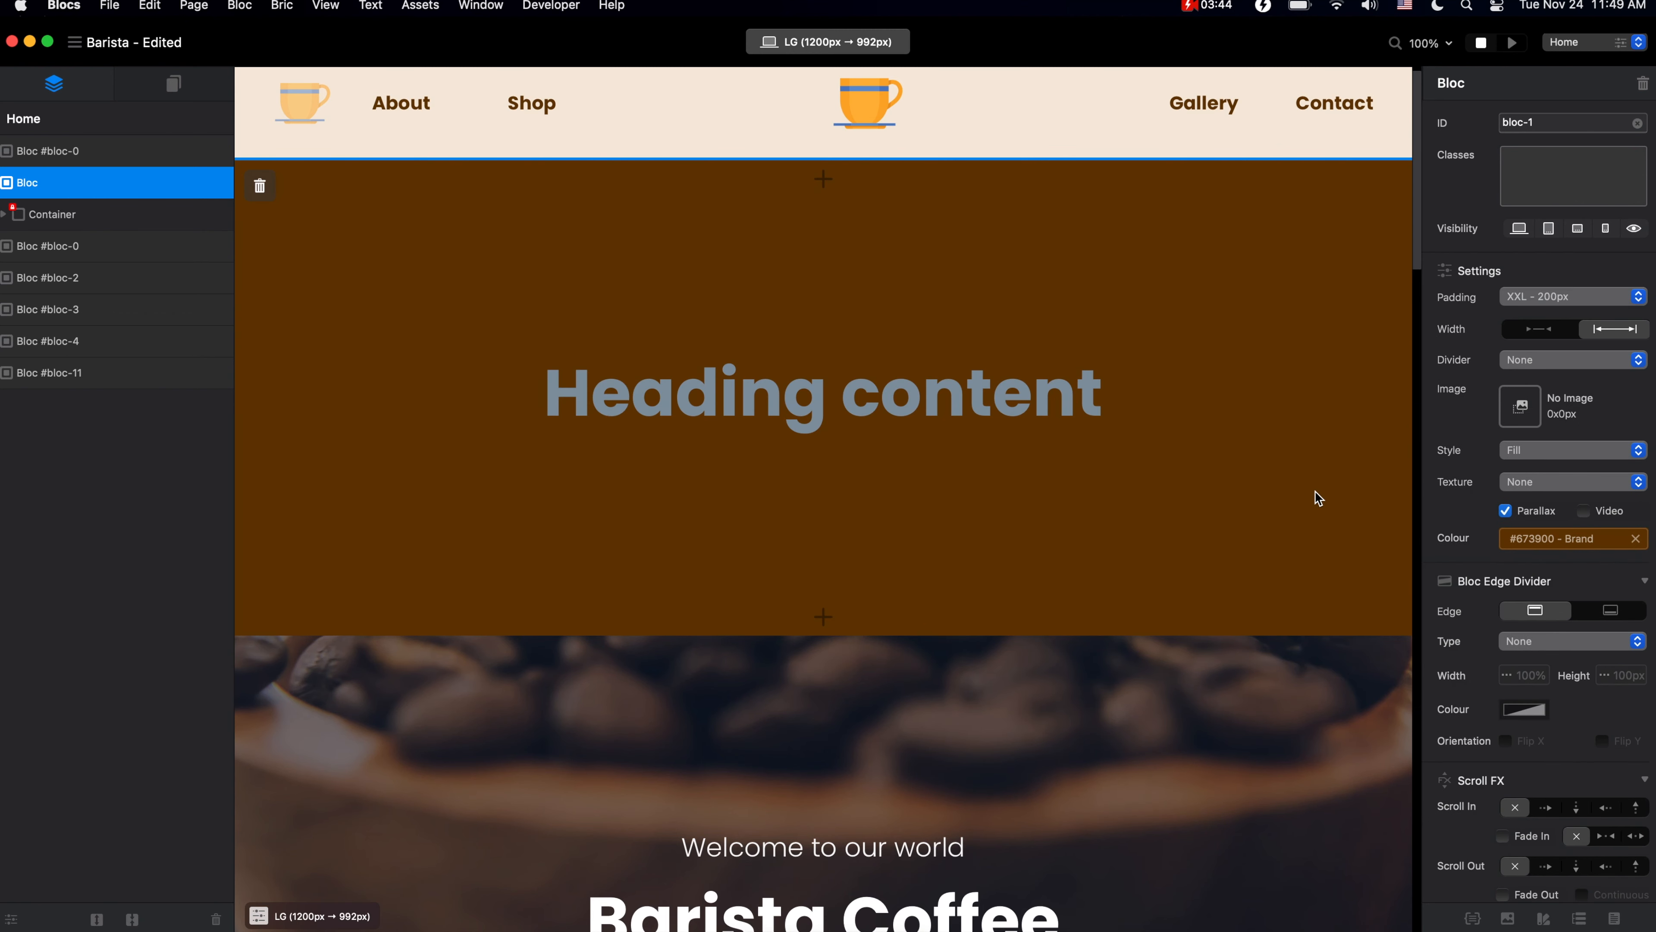
# Select the Barista Coffee bloc and set the height of its bottom edge's Paper divider to 286px.
pyautogui.scroll(-5, 1531, 587)
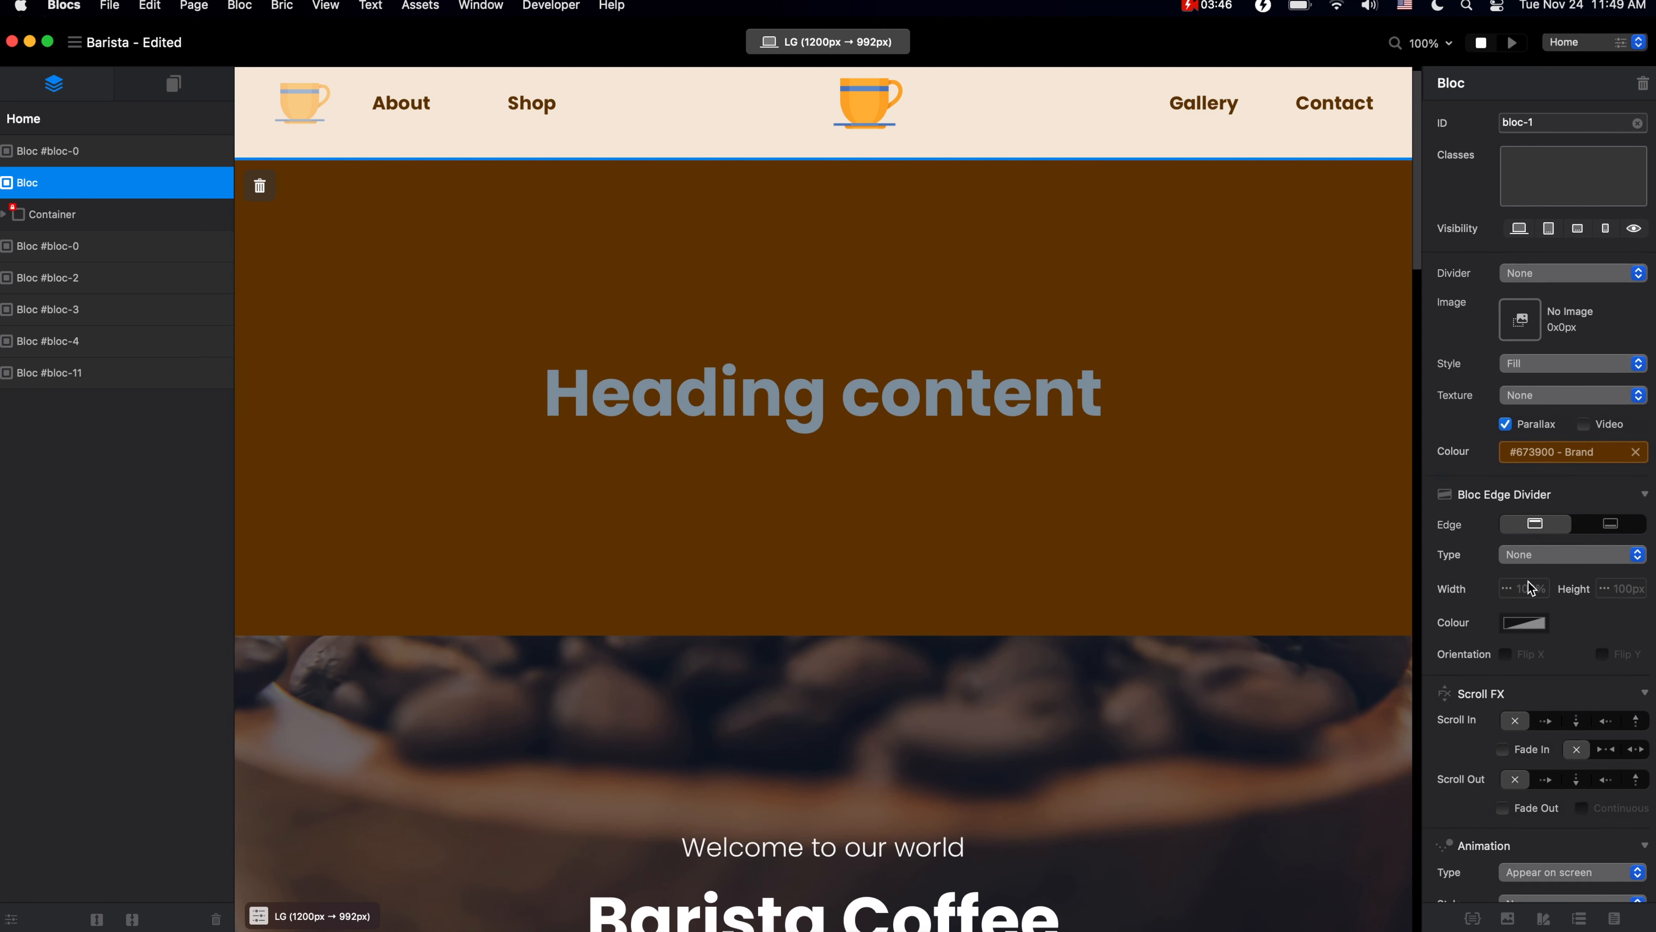
pyautogui.scroll(-10, 1261, 728)
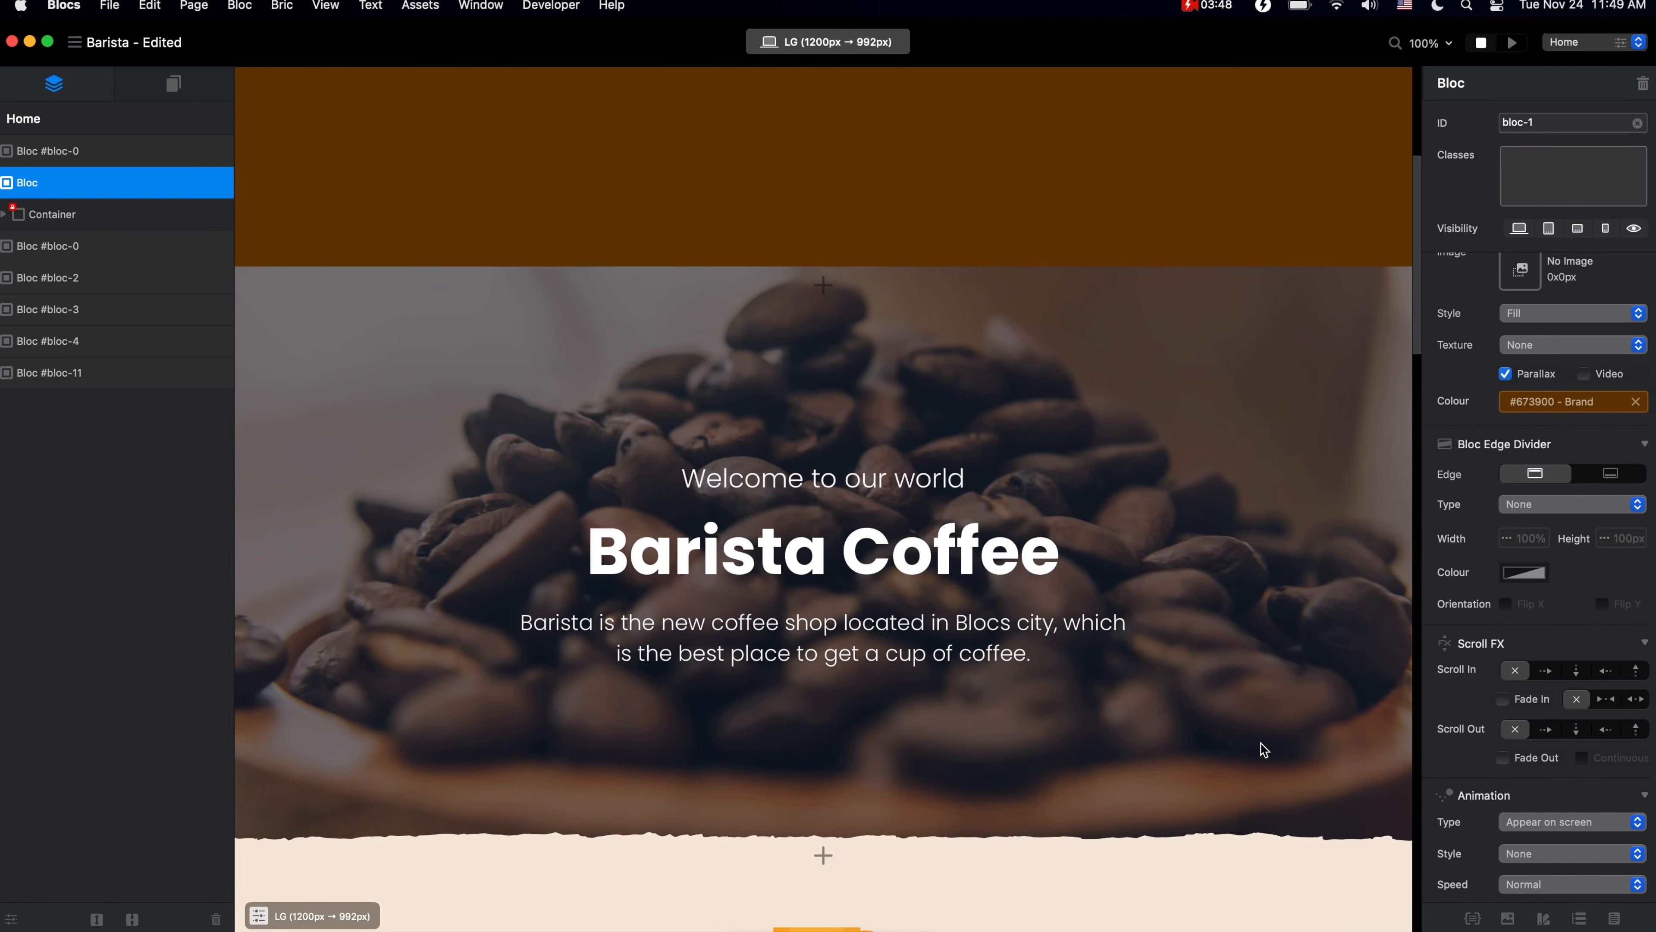
pyautogui.click(1310, 587)
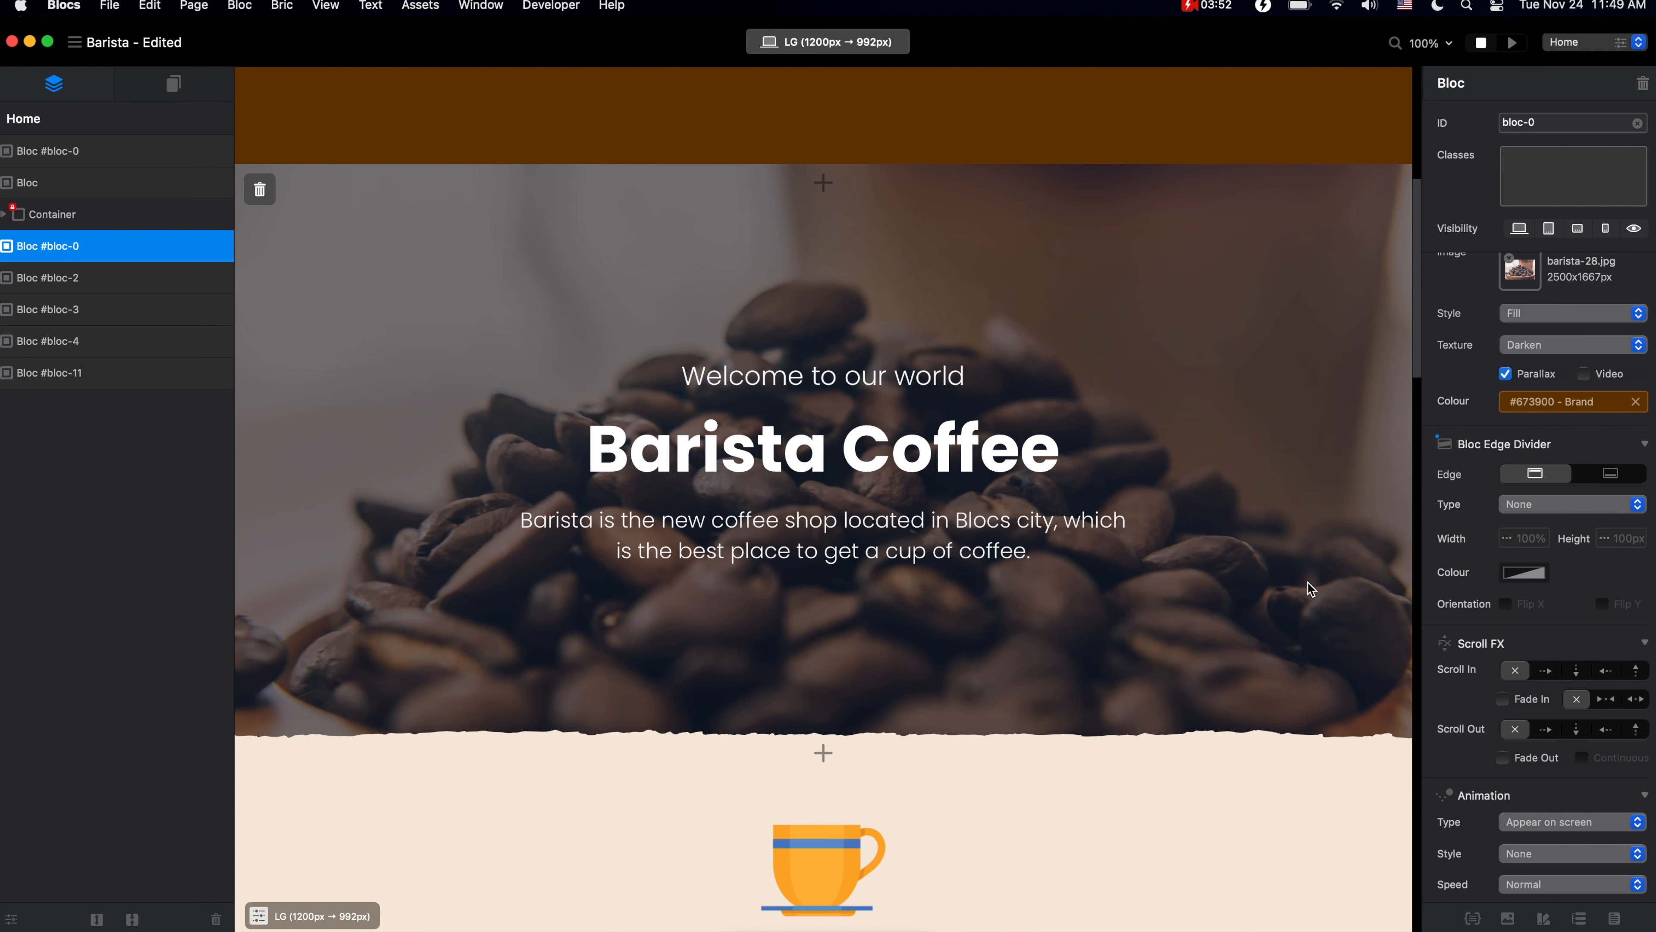
pyautogui.scroll(-1, 1335, 298)
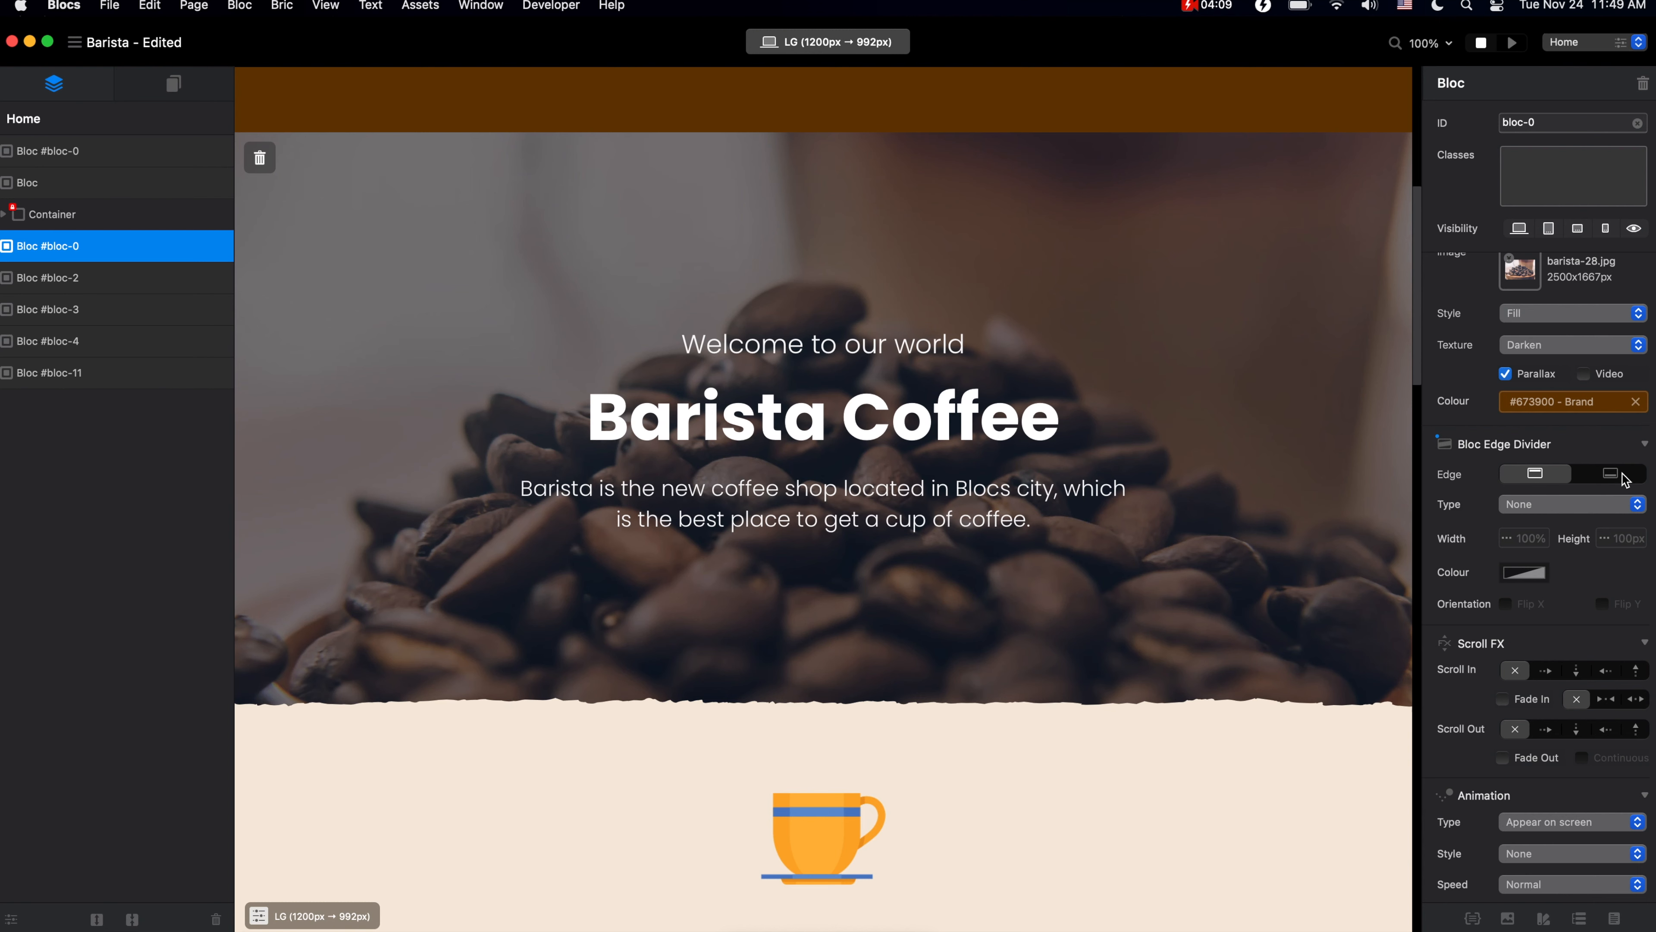
pyautogui.click(1610, 474)
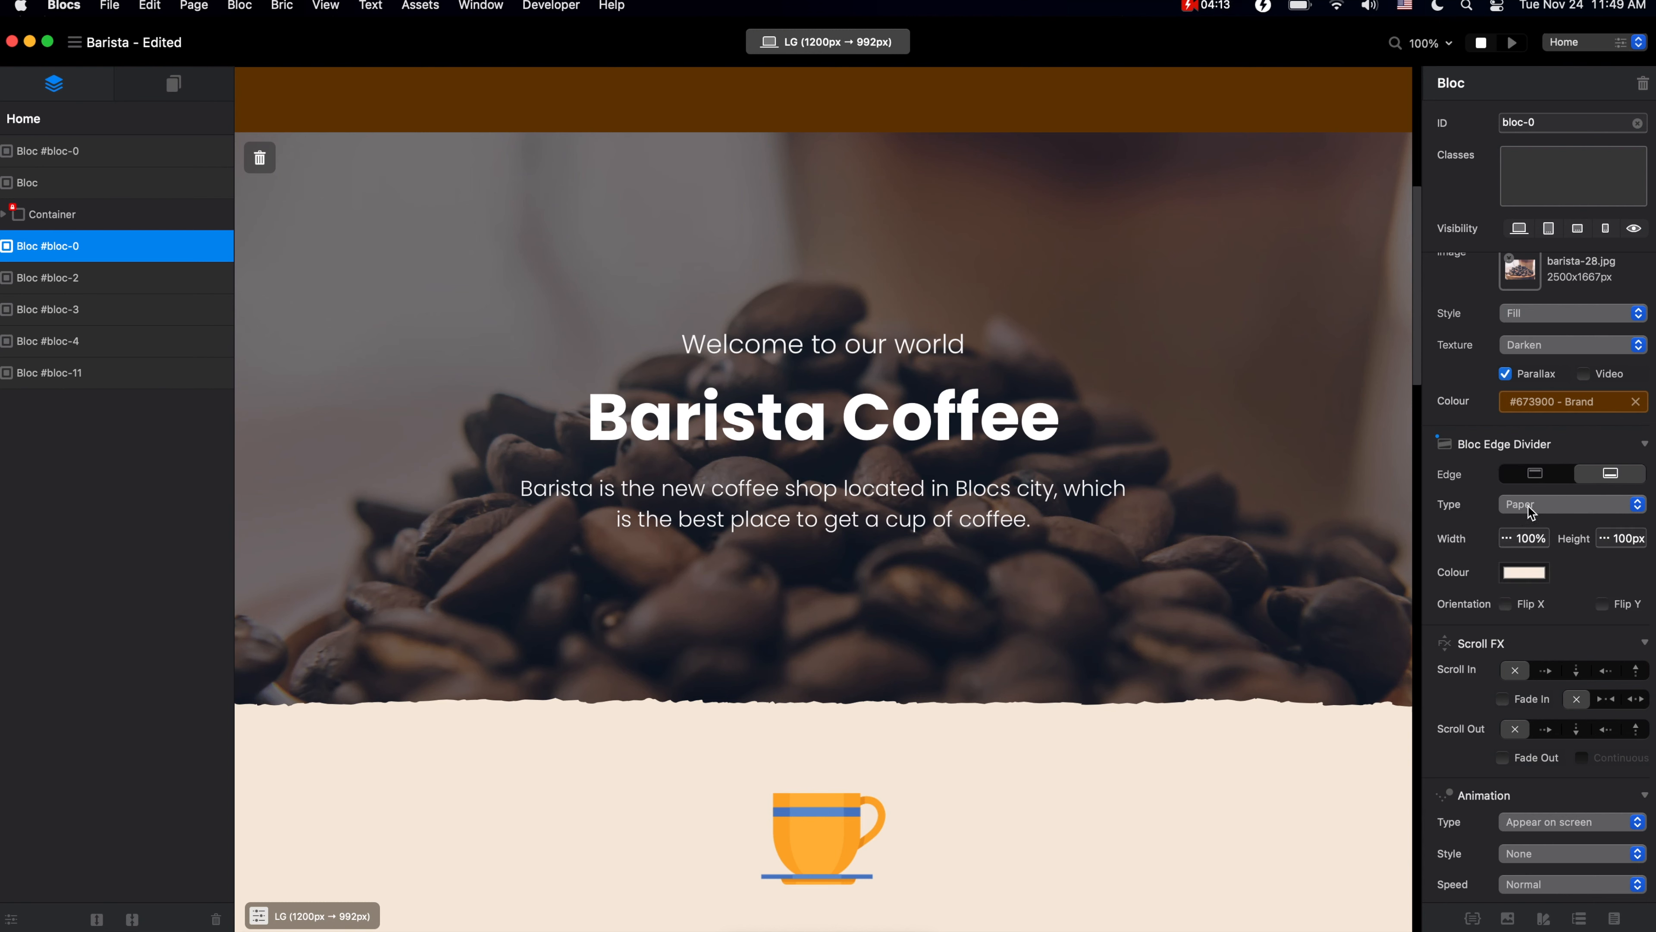
pyautogui.click(1613, 538)
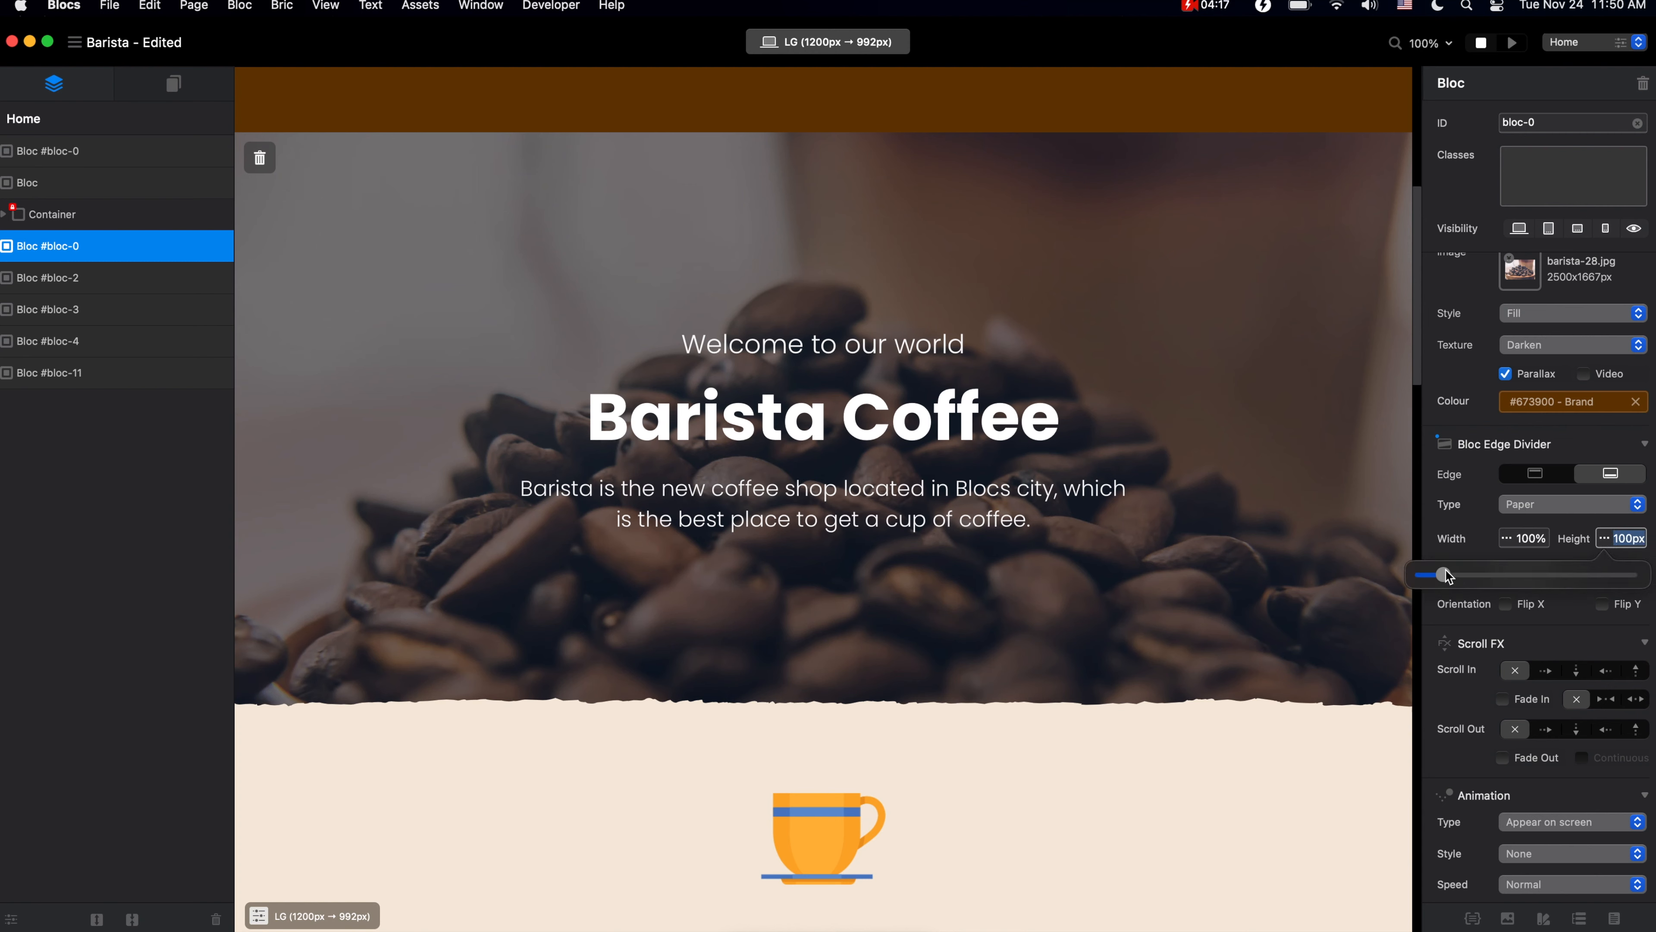
pyautogui.moveTo(1446, 579); pyautogui.dragTo(1485, 582)
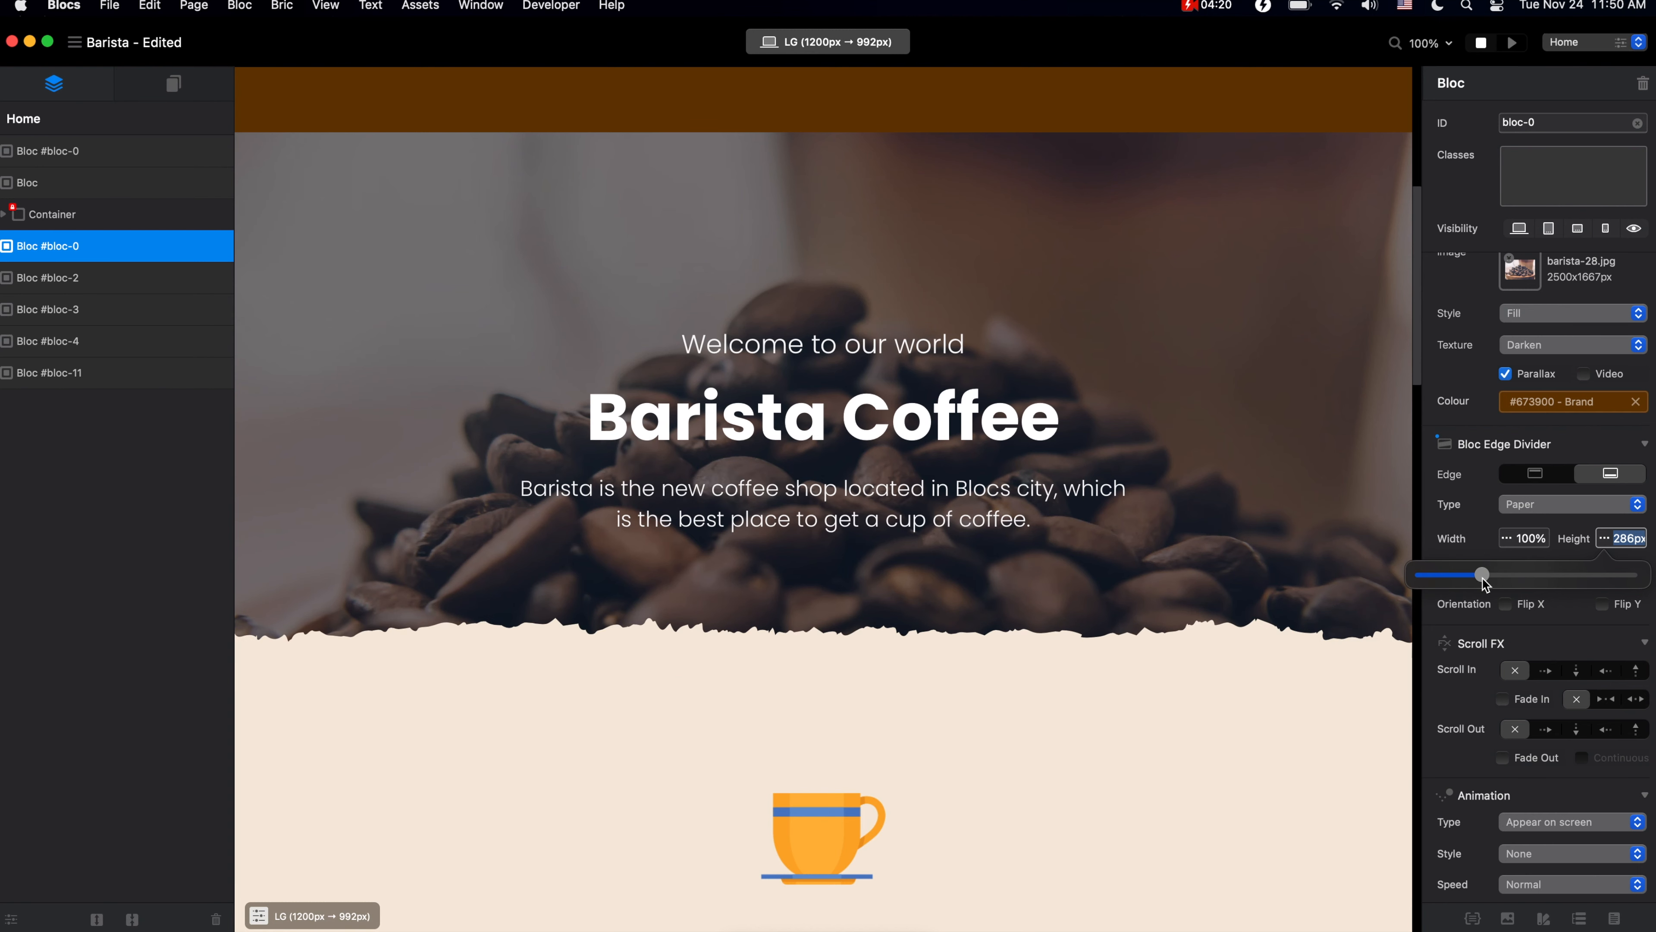
# Try the Mountains type for the Barista Coffee bloc's bottom edge divider, and switch it to Slant Opacity.
pyautogui.click(1548, 511)
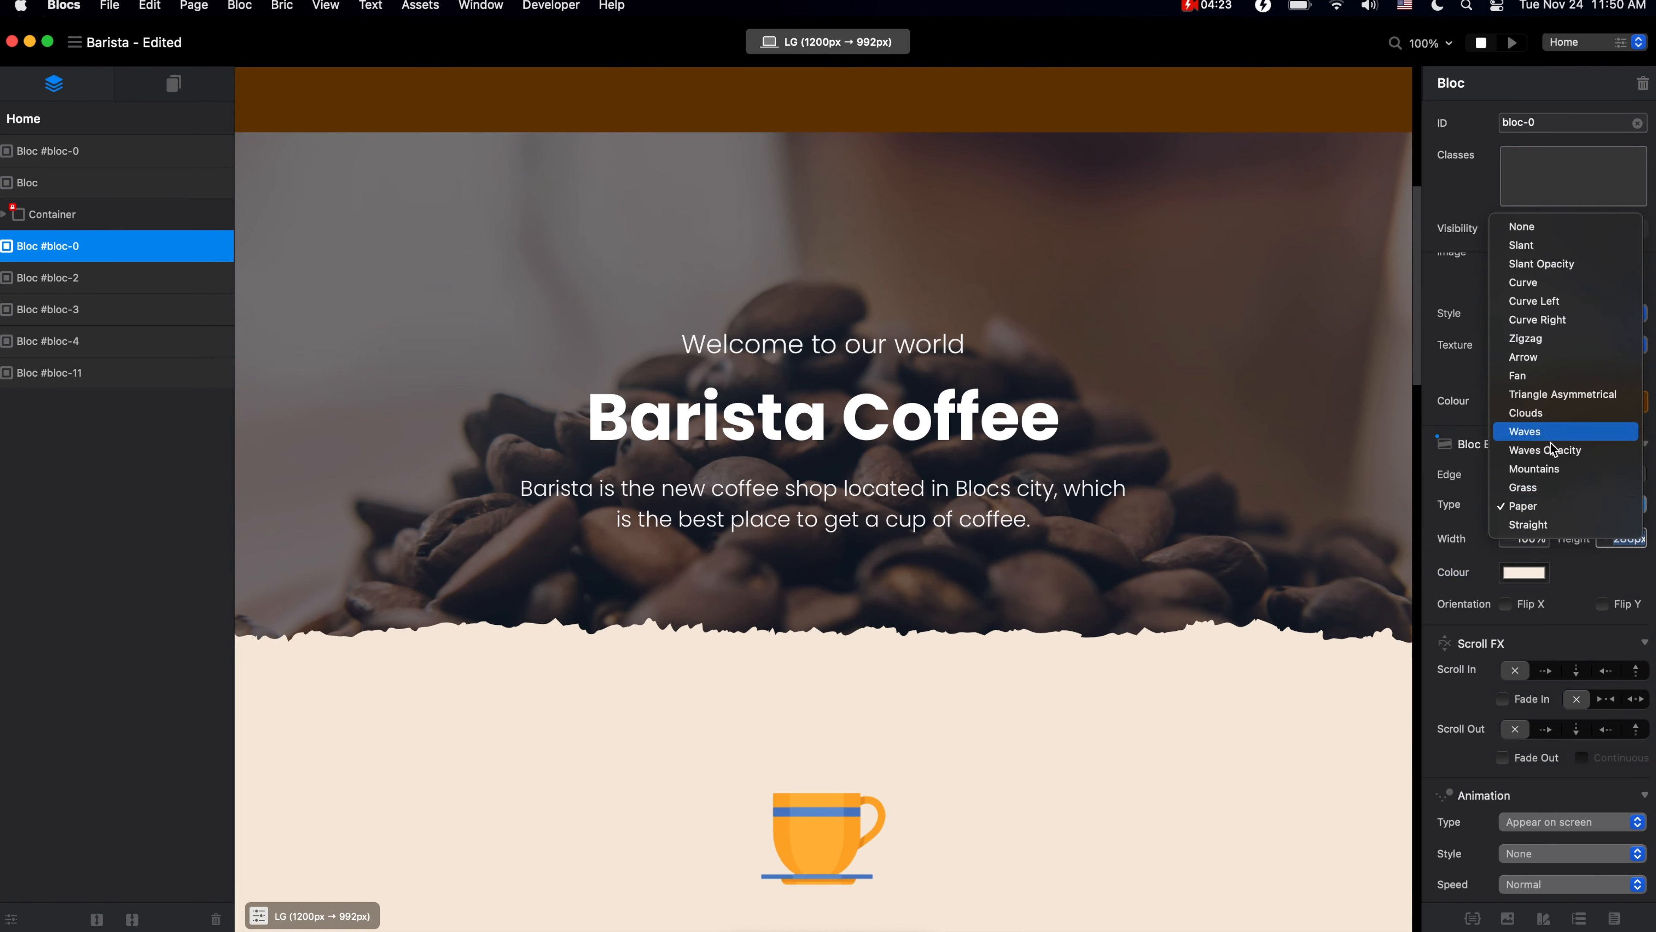
pyautogui.click(1551, 469)
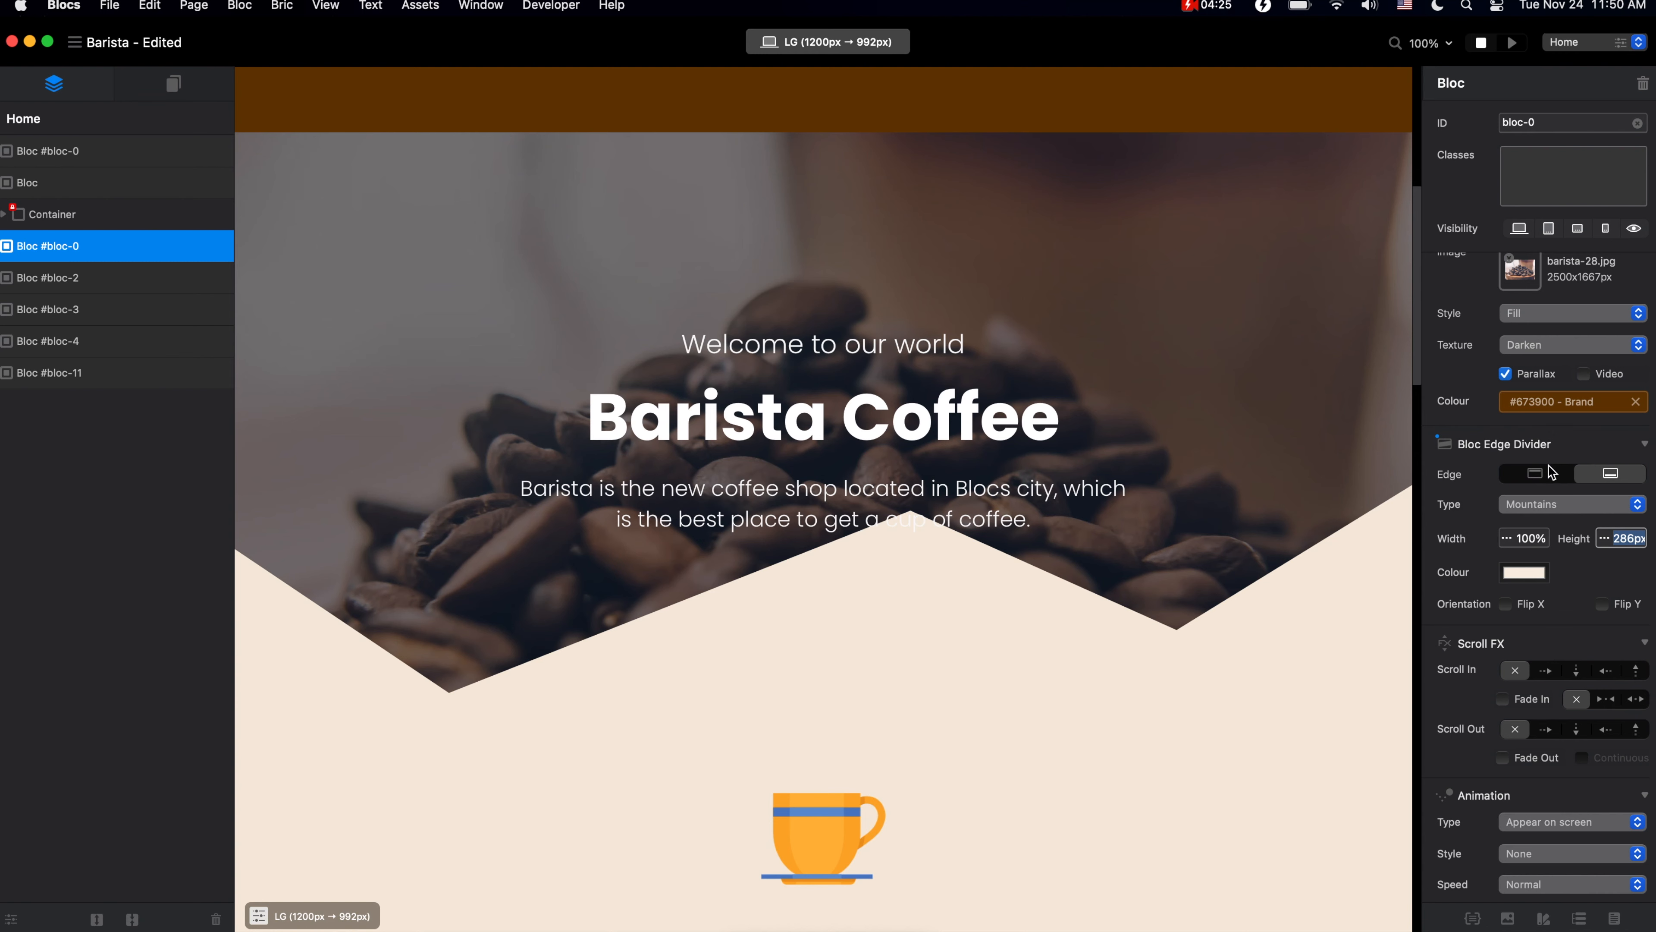
pyautogui.click(1551, 506)
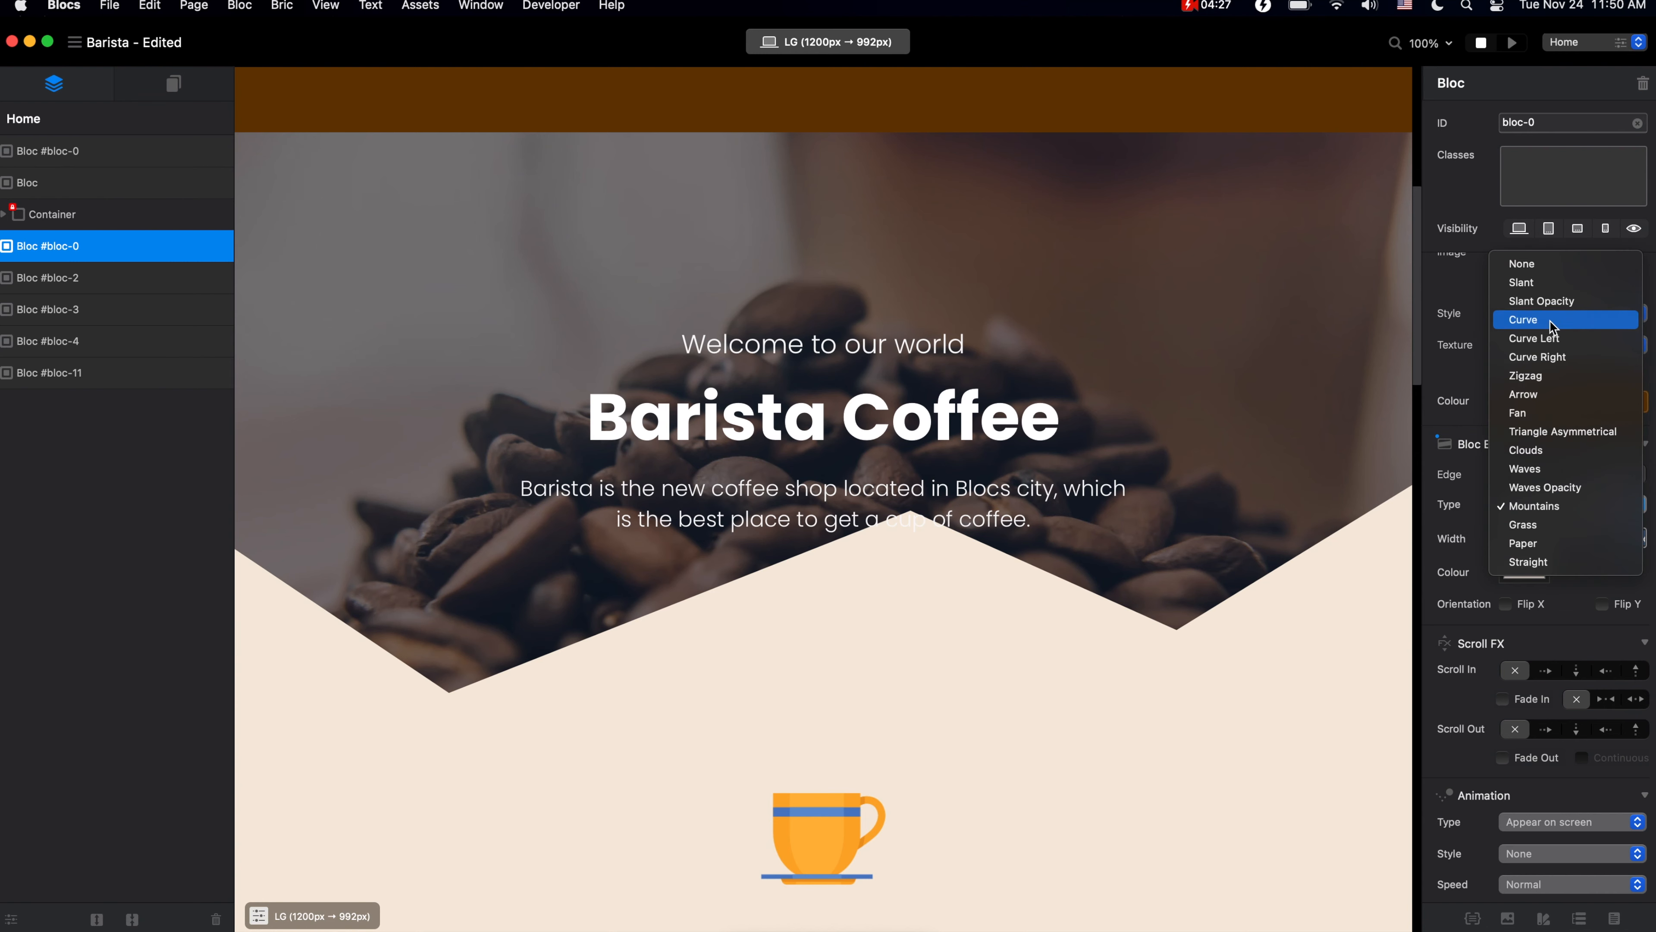
pyautogui.click(1565, 304)
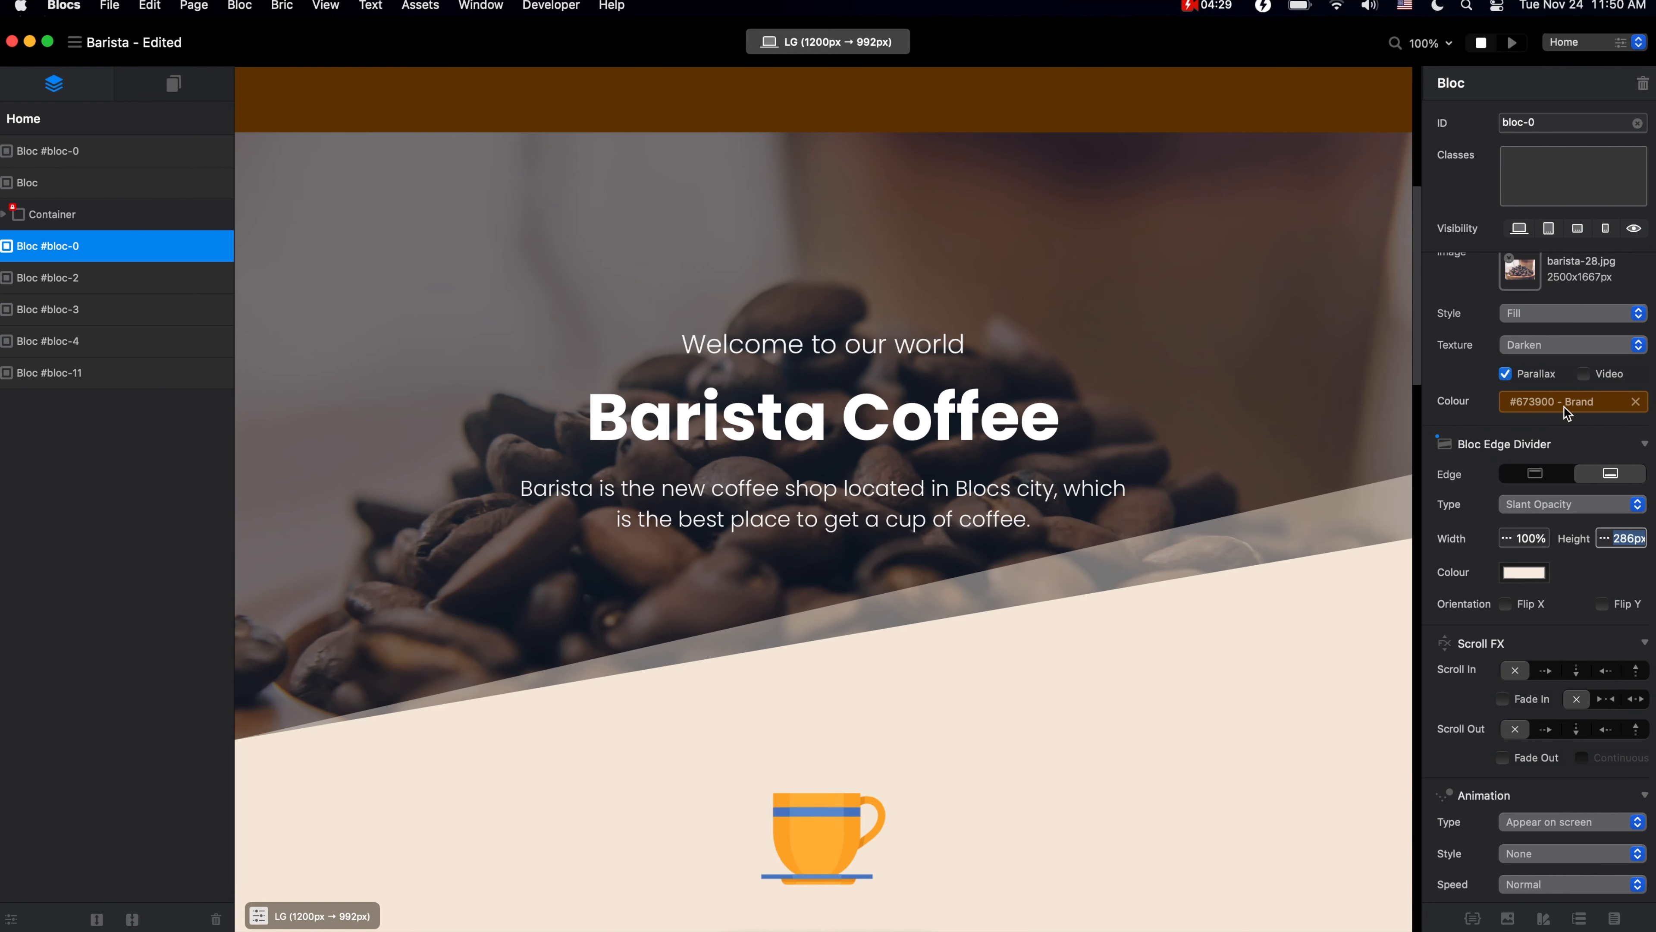
# Narrow the bottom edge divider to 67% width, enable Flip X, and reduce the width further to 60%.
pyautogui.click(1511, 542)
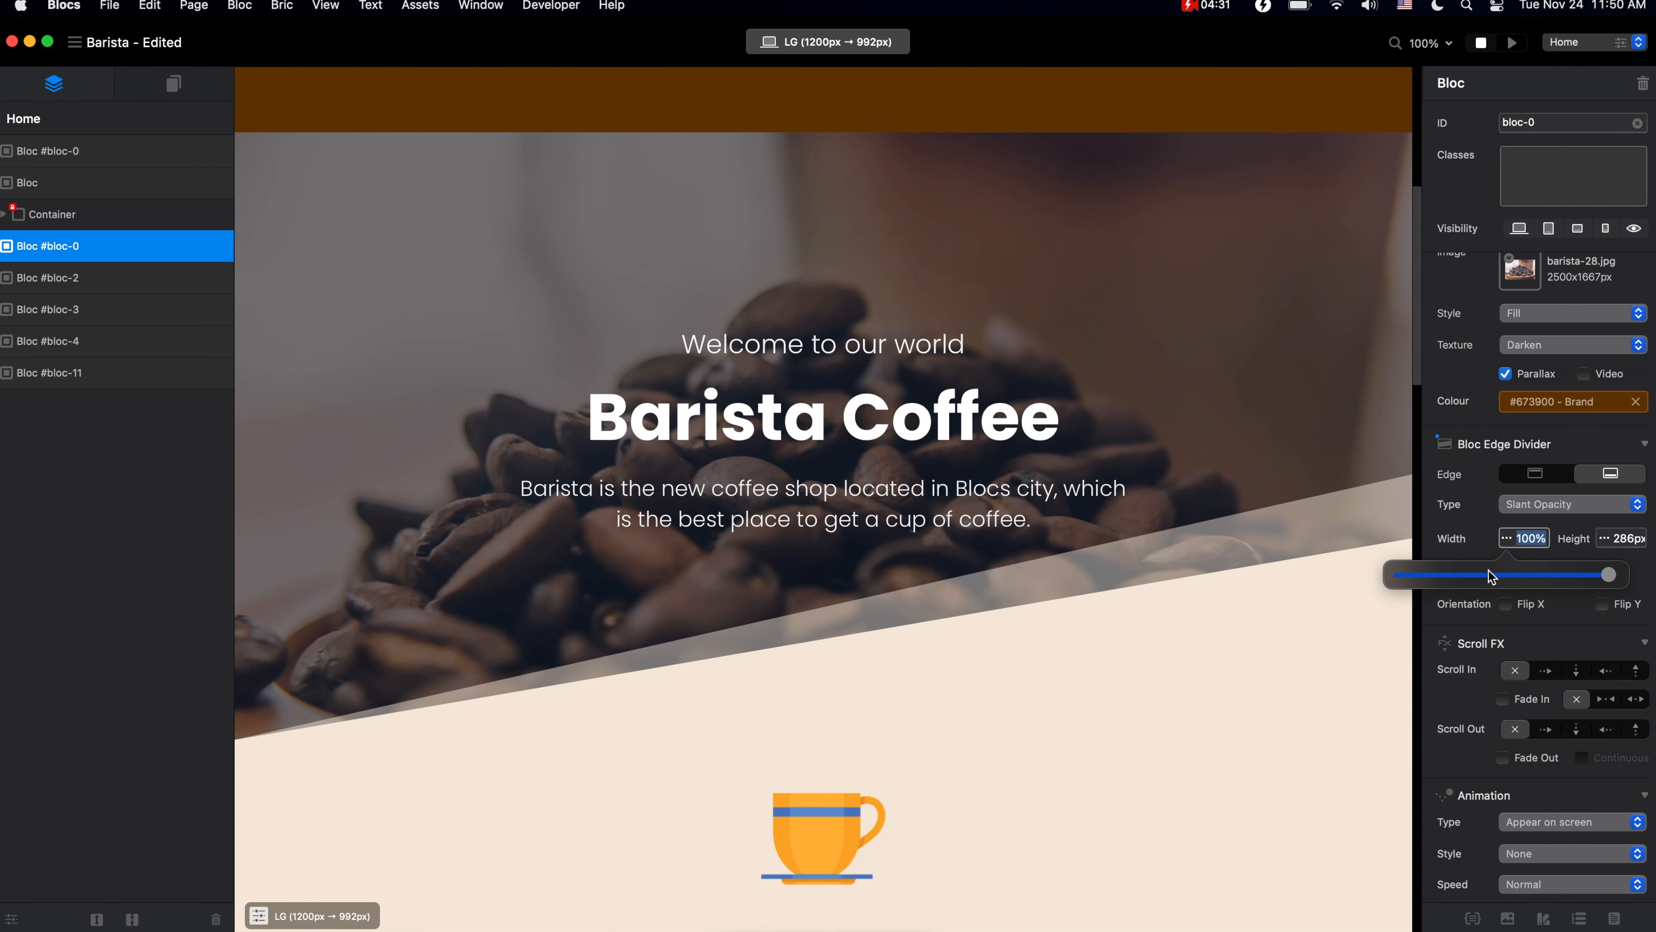
pyautogui.moveTo(1605, 581); pyautogui.dragTo(1540, 579)
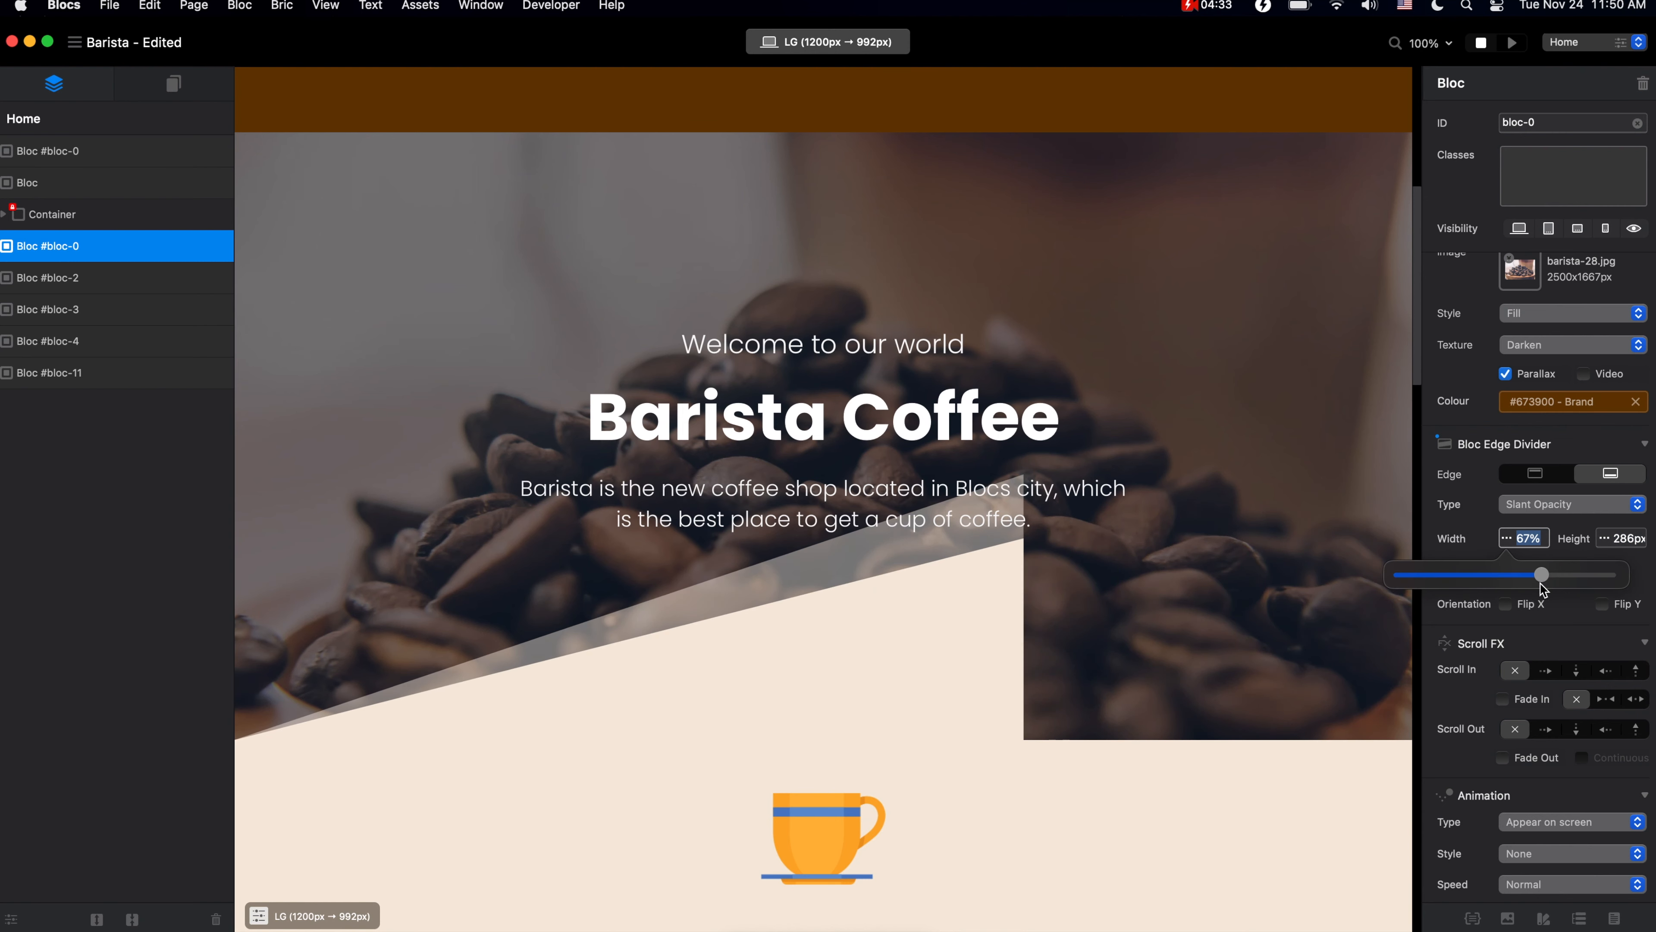
pyautogui.click(1506, 606)
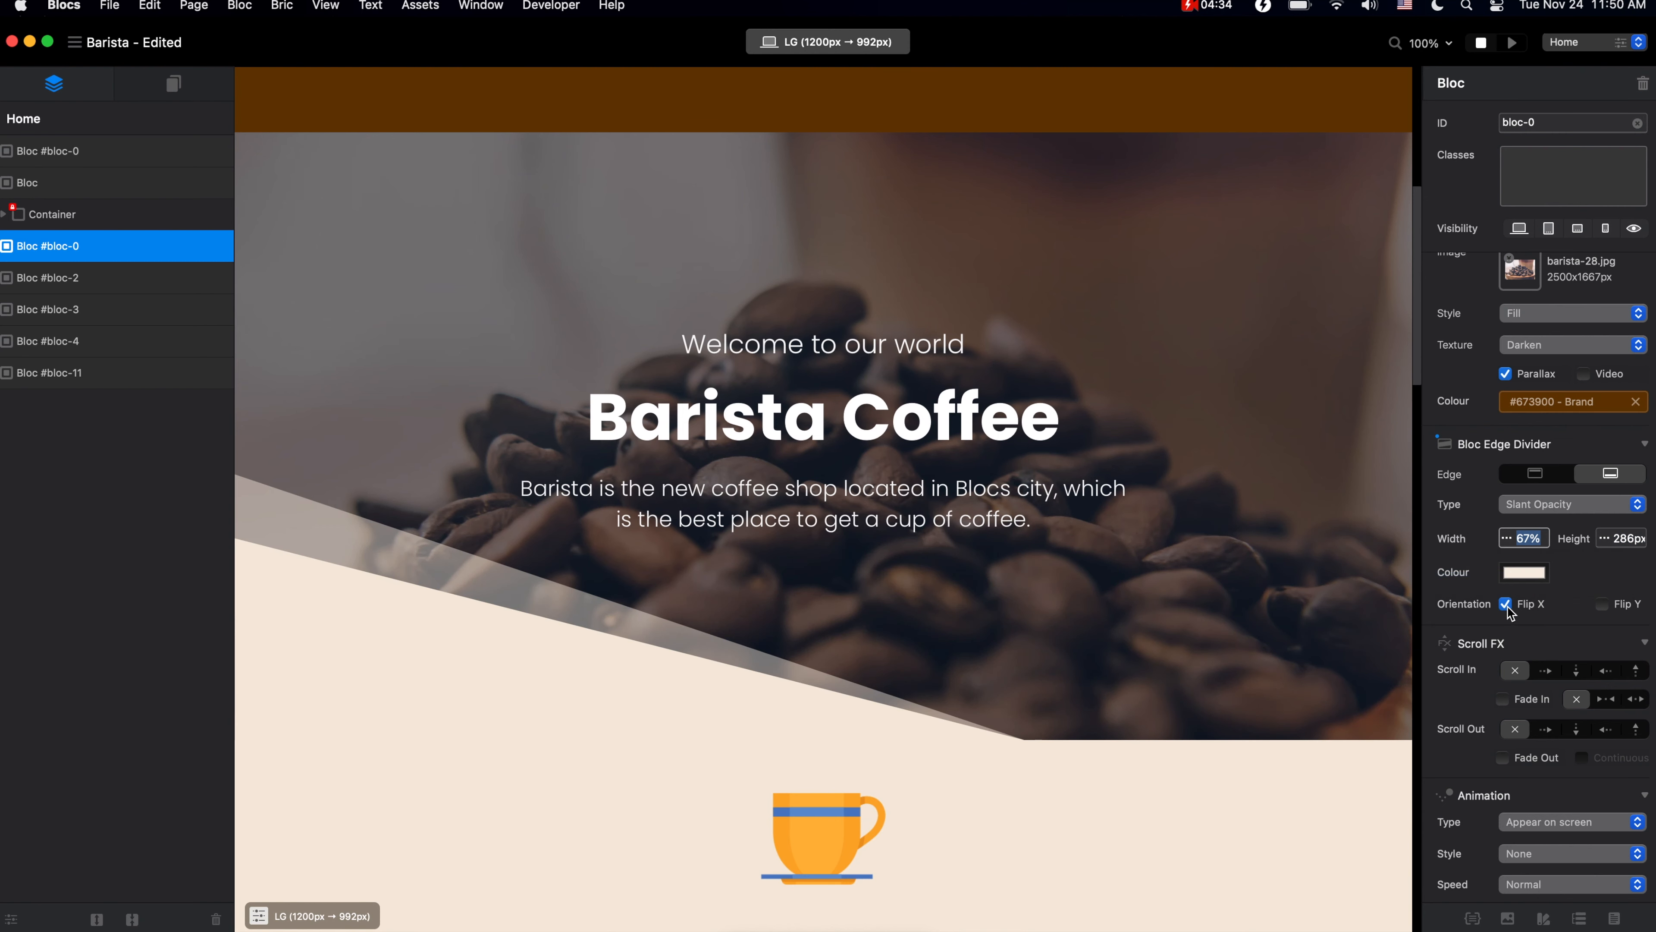
pyautogui.click(1514, 552)
pyautogui.moveTo(1540, 579)
pyautogui.mouseDown()
pyautogui.moveTo(1479, 580)
pyautogui.moveTo(1574, 576)
pyautogui.moveTo(1532, 582)
pyautogui.mouseUp()
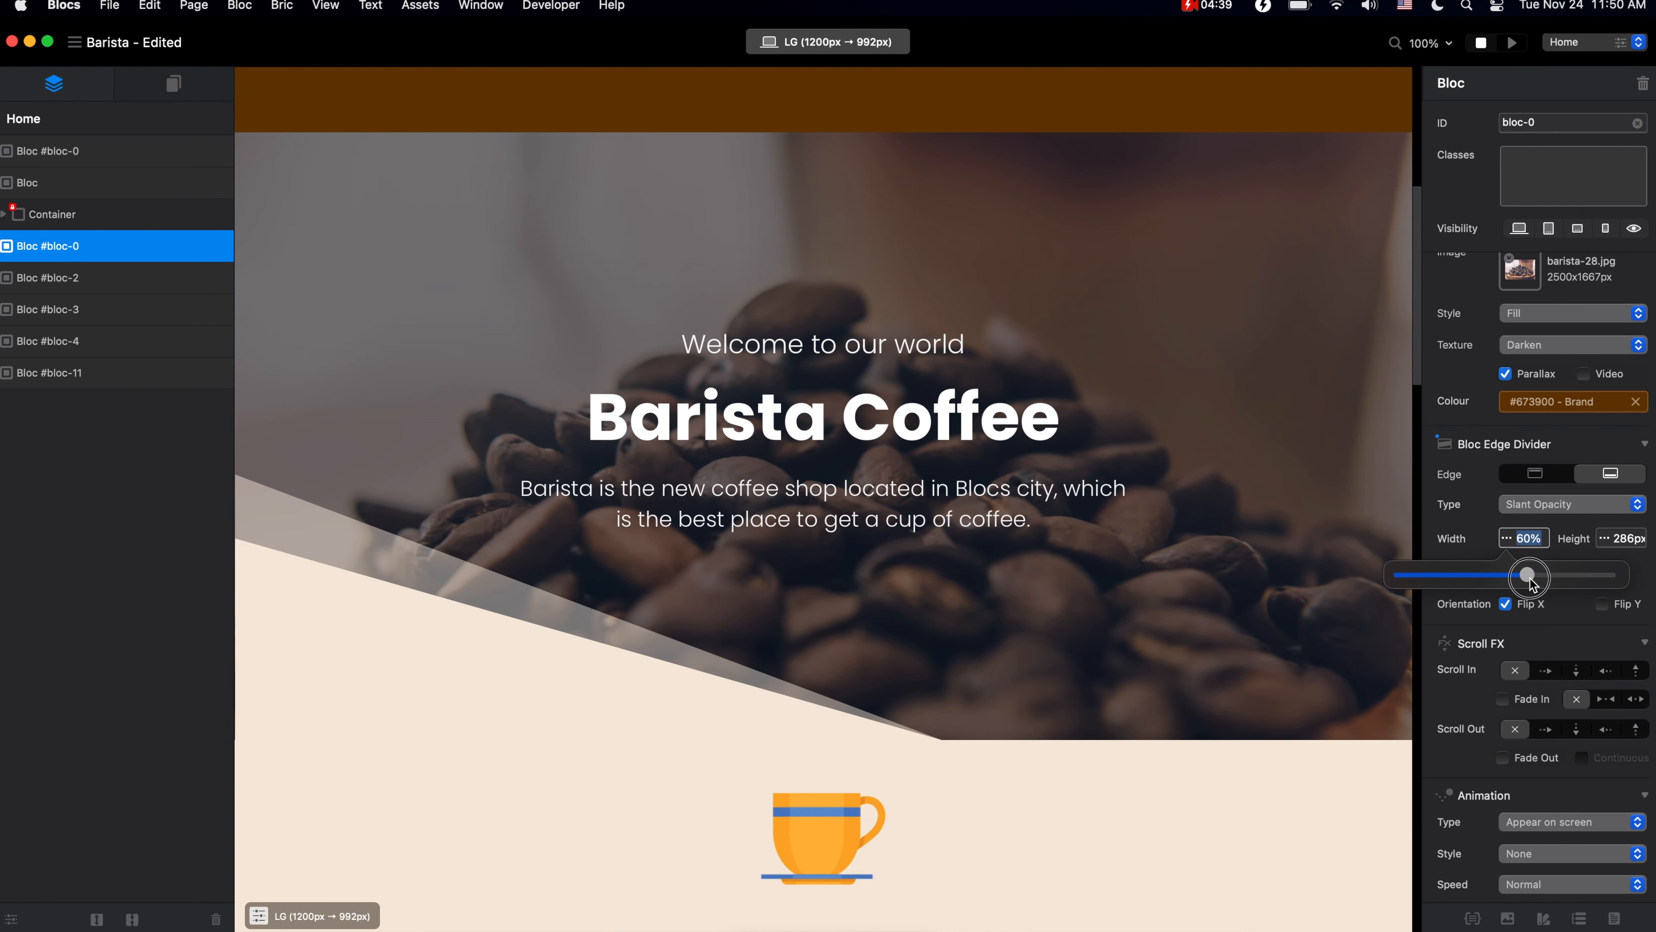
# Try a height of 443px for the Slant Opacity divider, and reduce it to about 225px.
pyautogui.click(1606, 539)
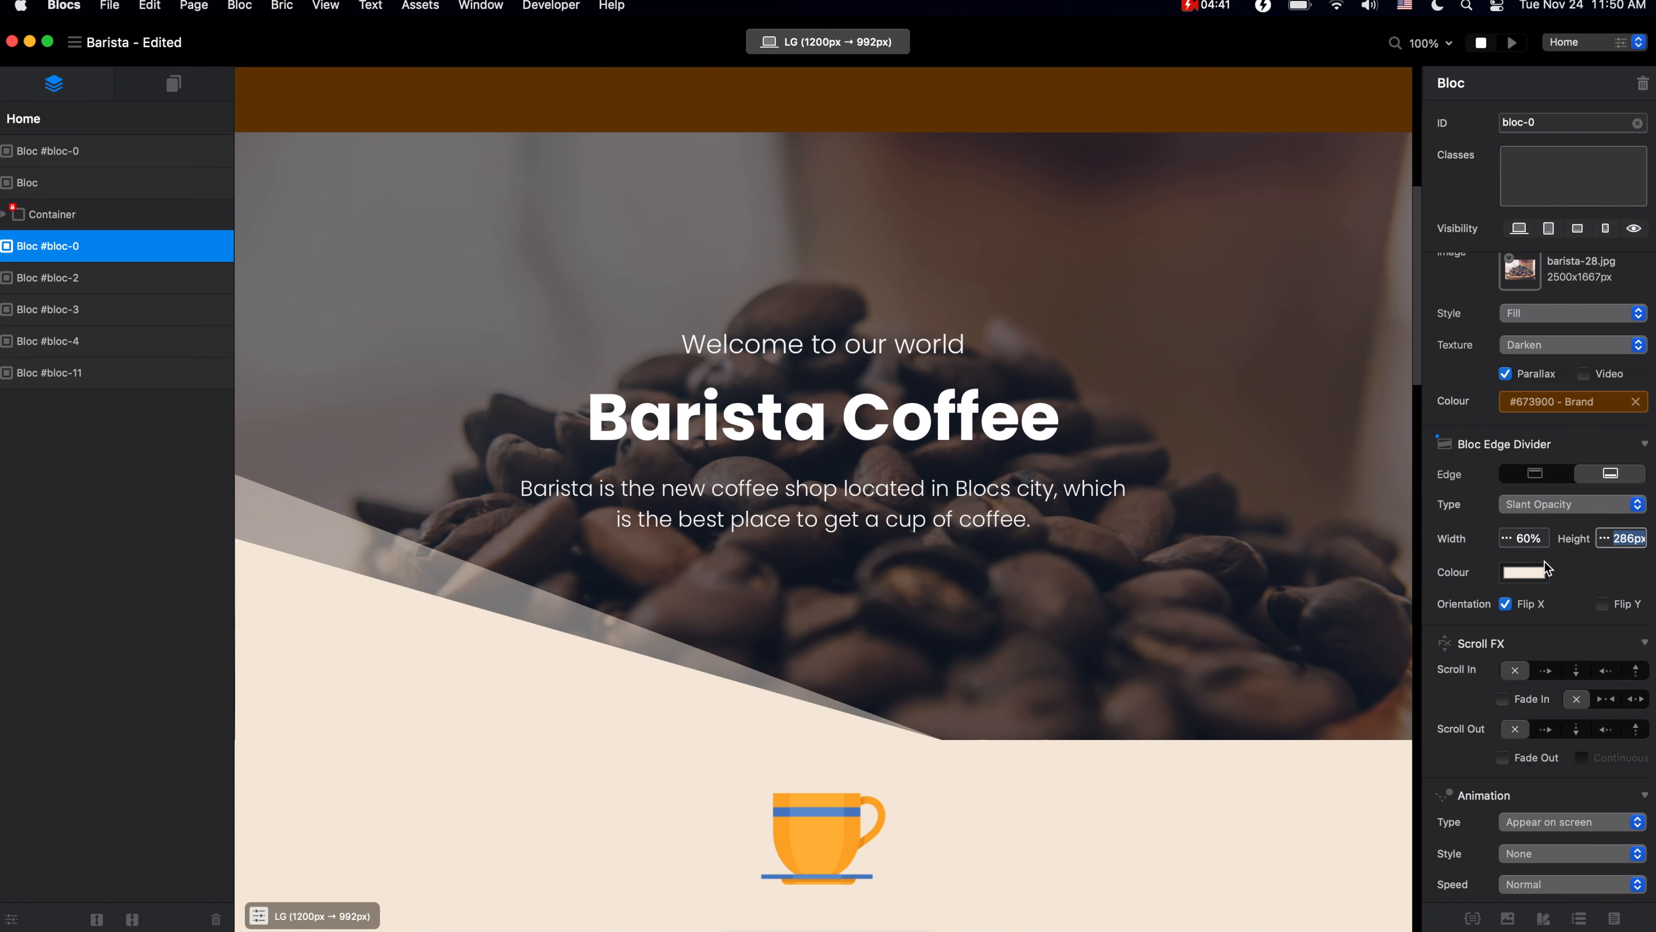
pyautogui.moveTo(1477, 578); pyautogui.dragTo(1542, 577)
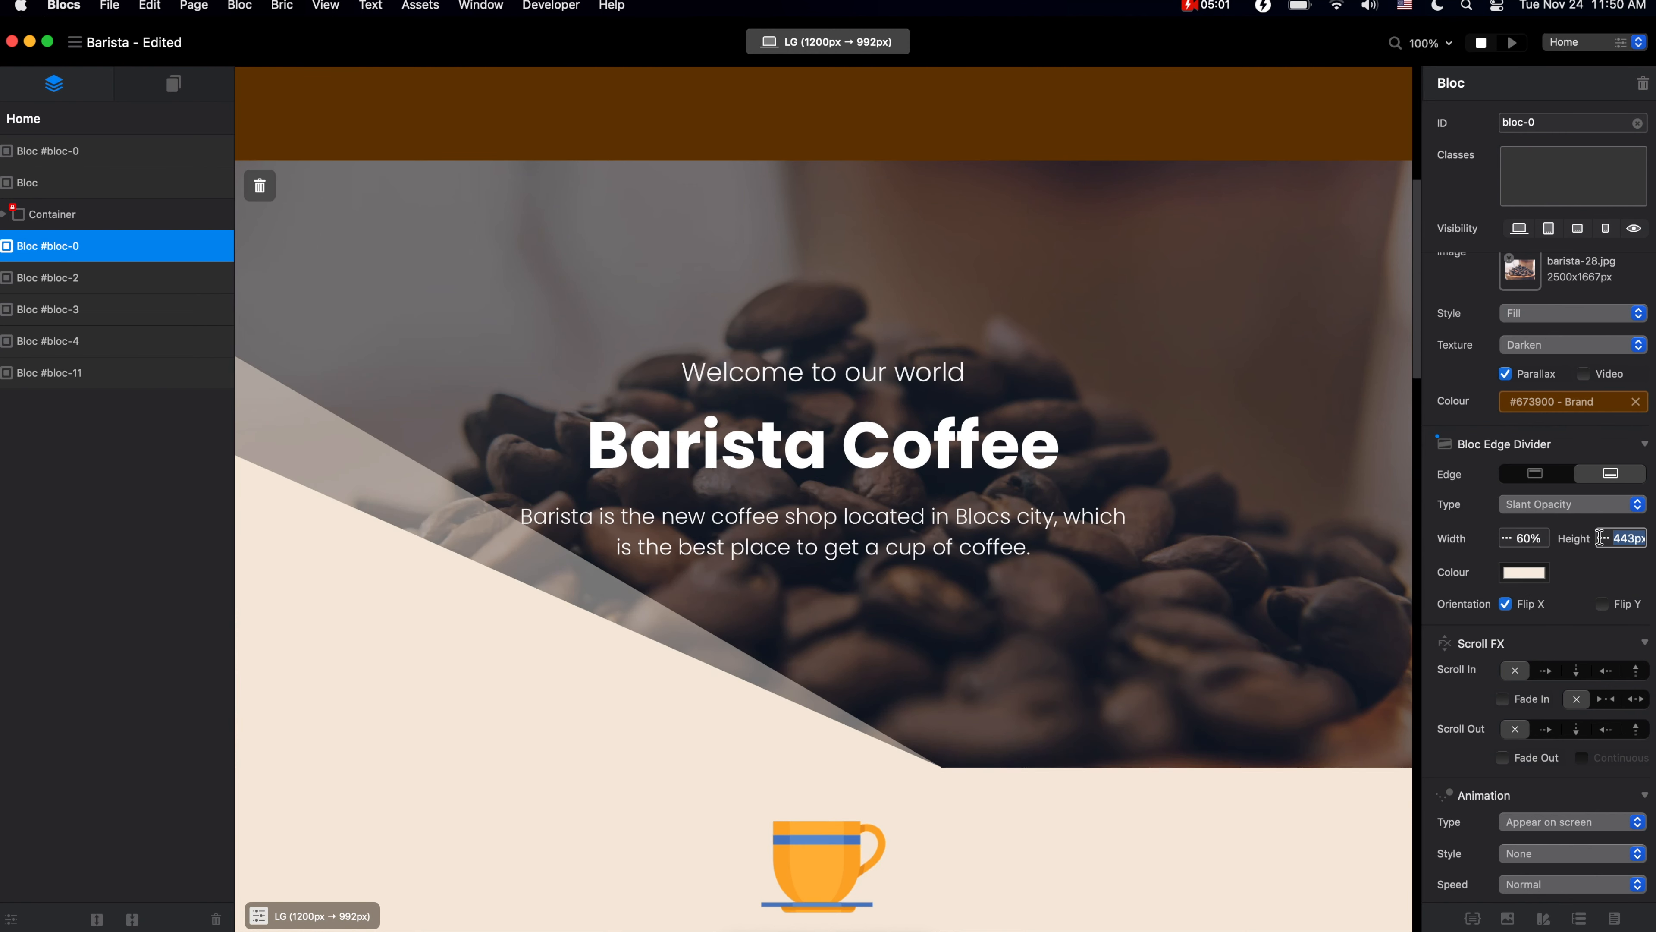
pyautogui.click(1600, 537)
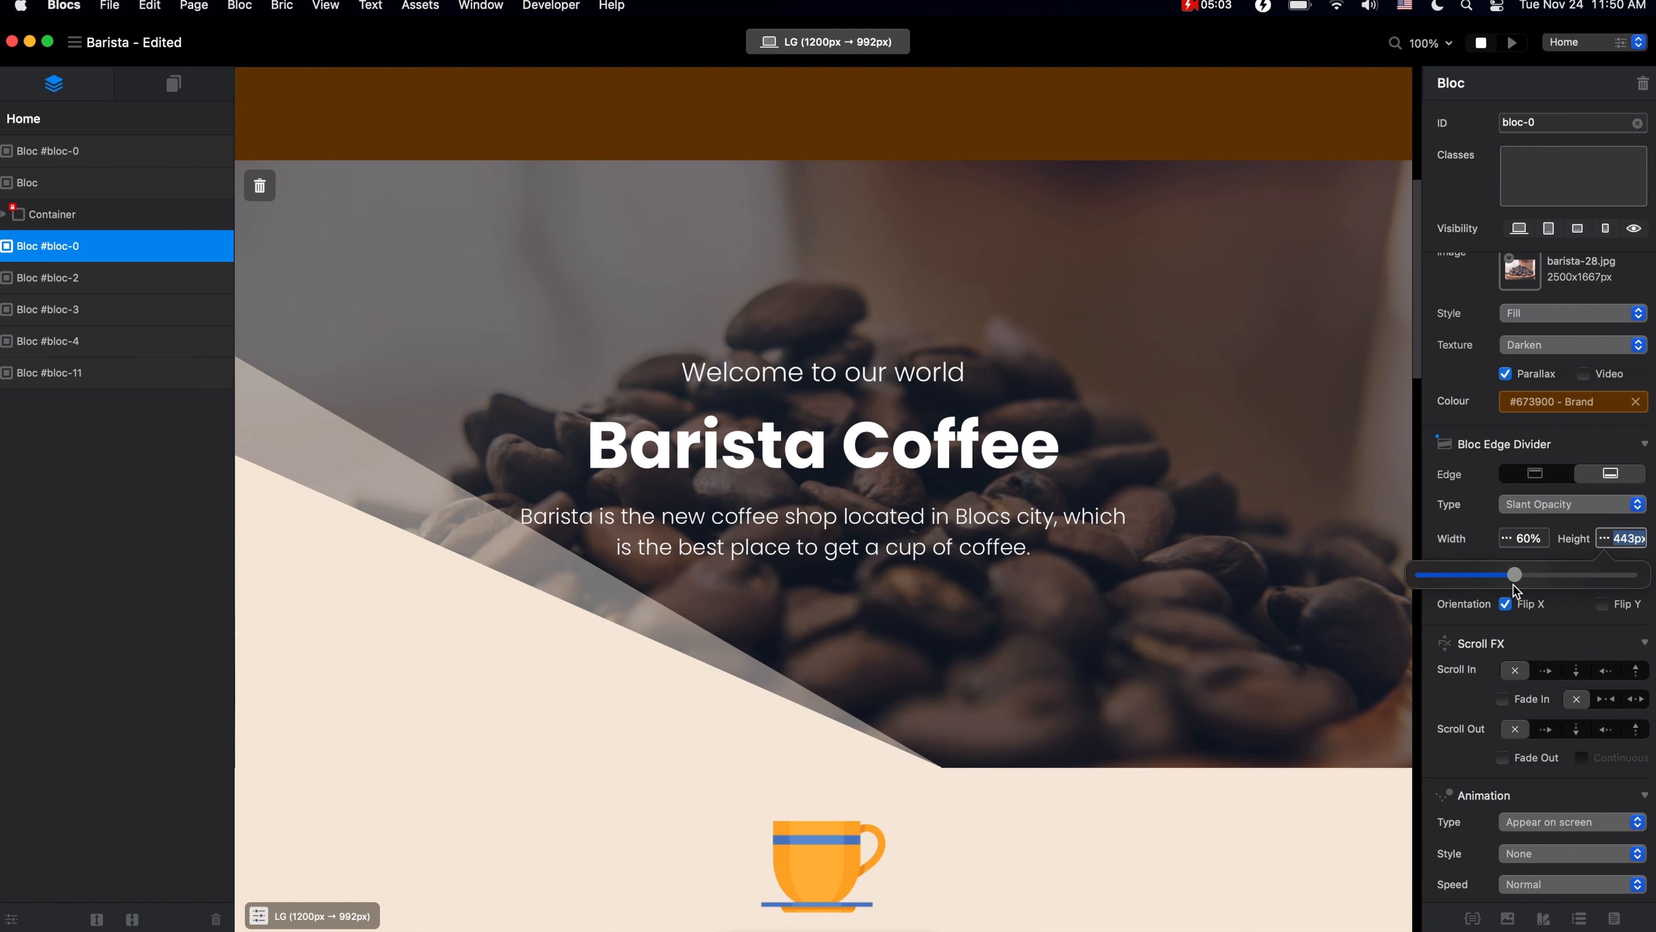
pyautogui.moveTo(1513, 585); pyautogui.dragTo(1478, 586)
pyautogui.moveTo(1493, 586); pyautogui.dragTo(1514, 584)
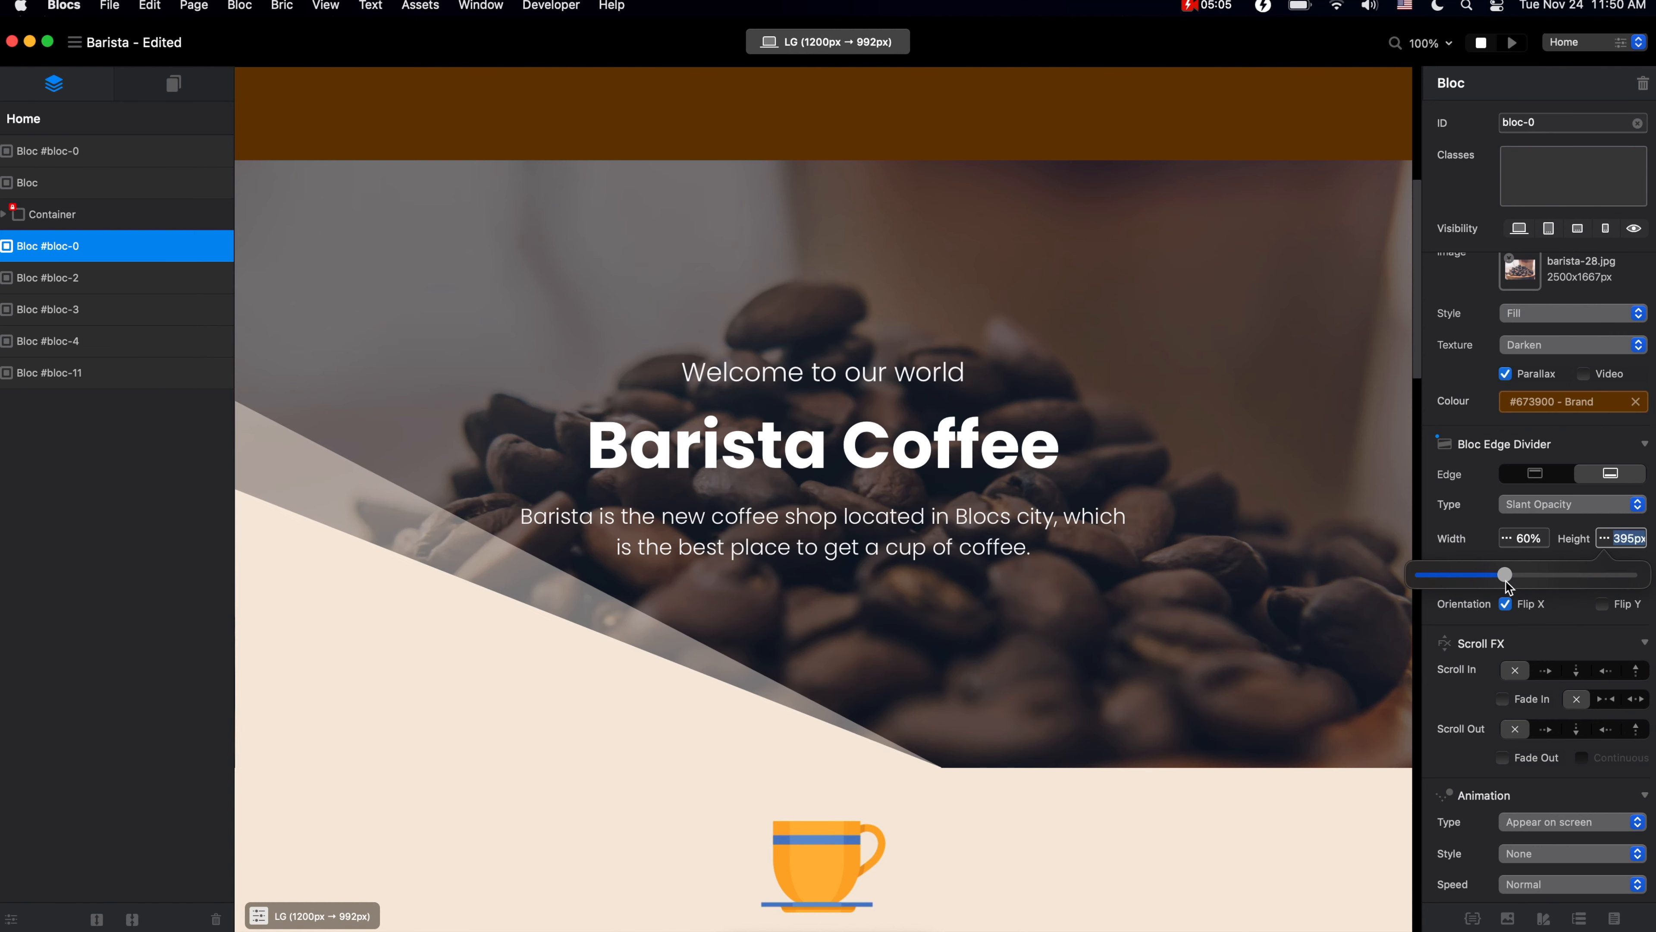
# At the MD (991px → 769px) breakpoint, set the bottom edge divider's height to 158px and its width to 100%.
pyautogui.click(852, 49)
pyautogui.click(853, 104)
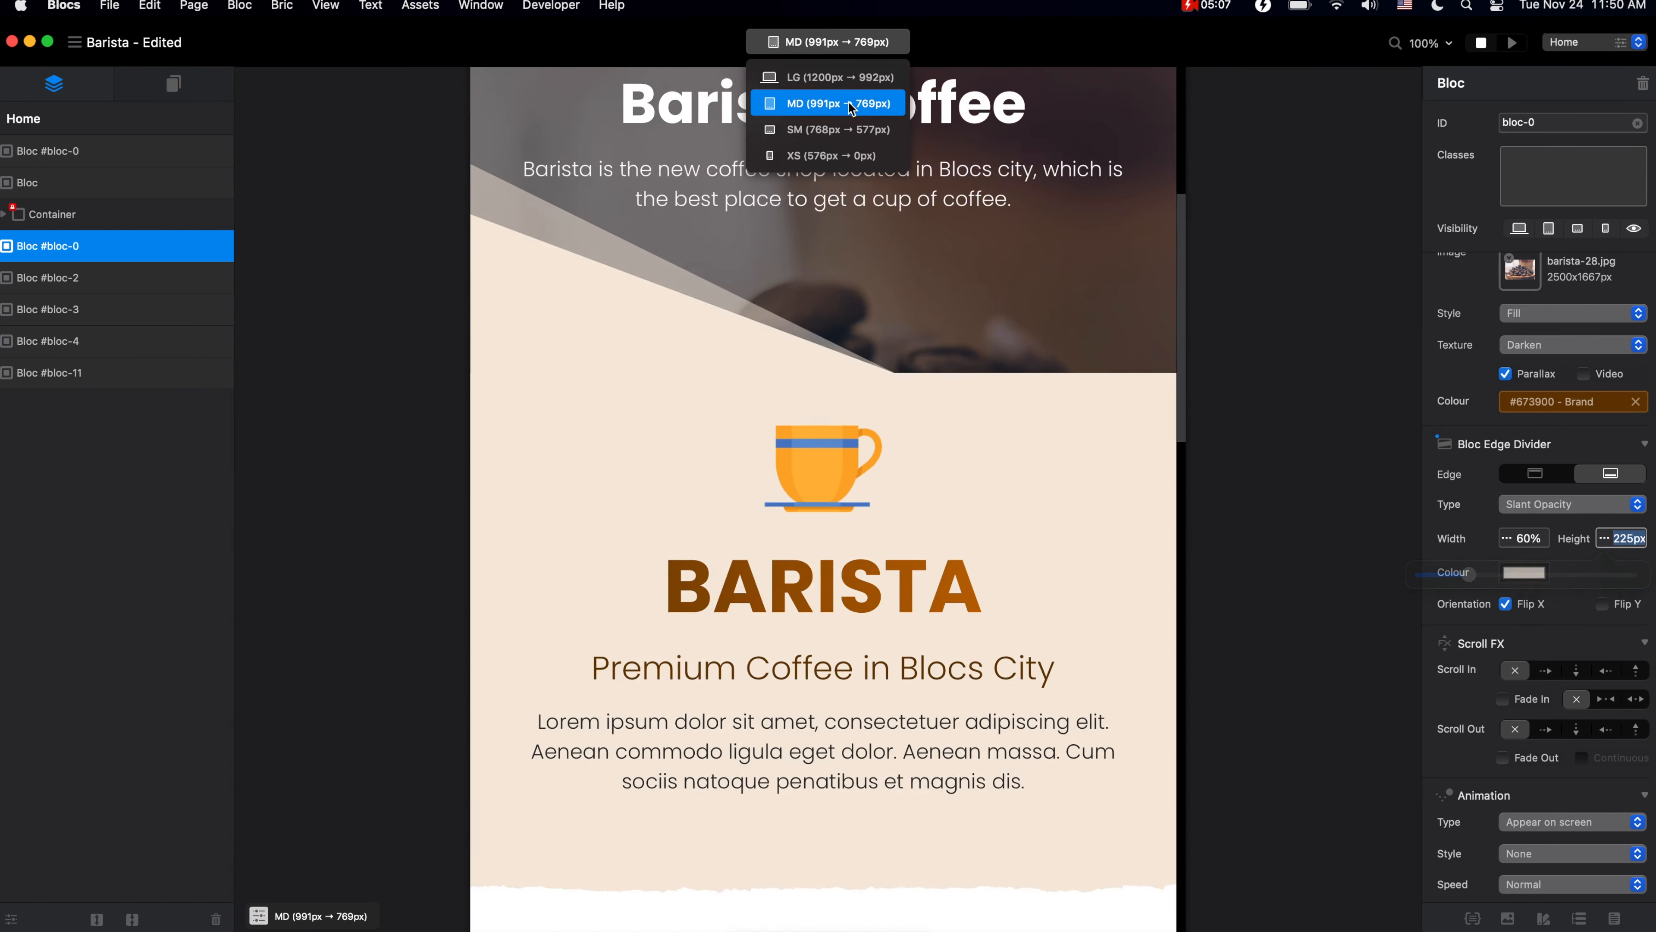
pyautogui.click(1604, 539)
pyautogui.moveTo(1498, 575); pyautogui.dragTo(1454, 583)
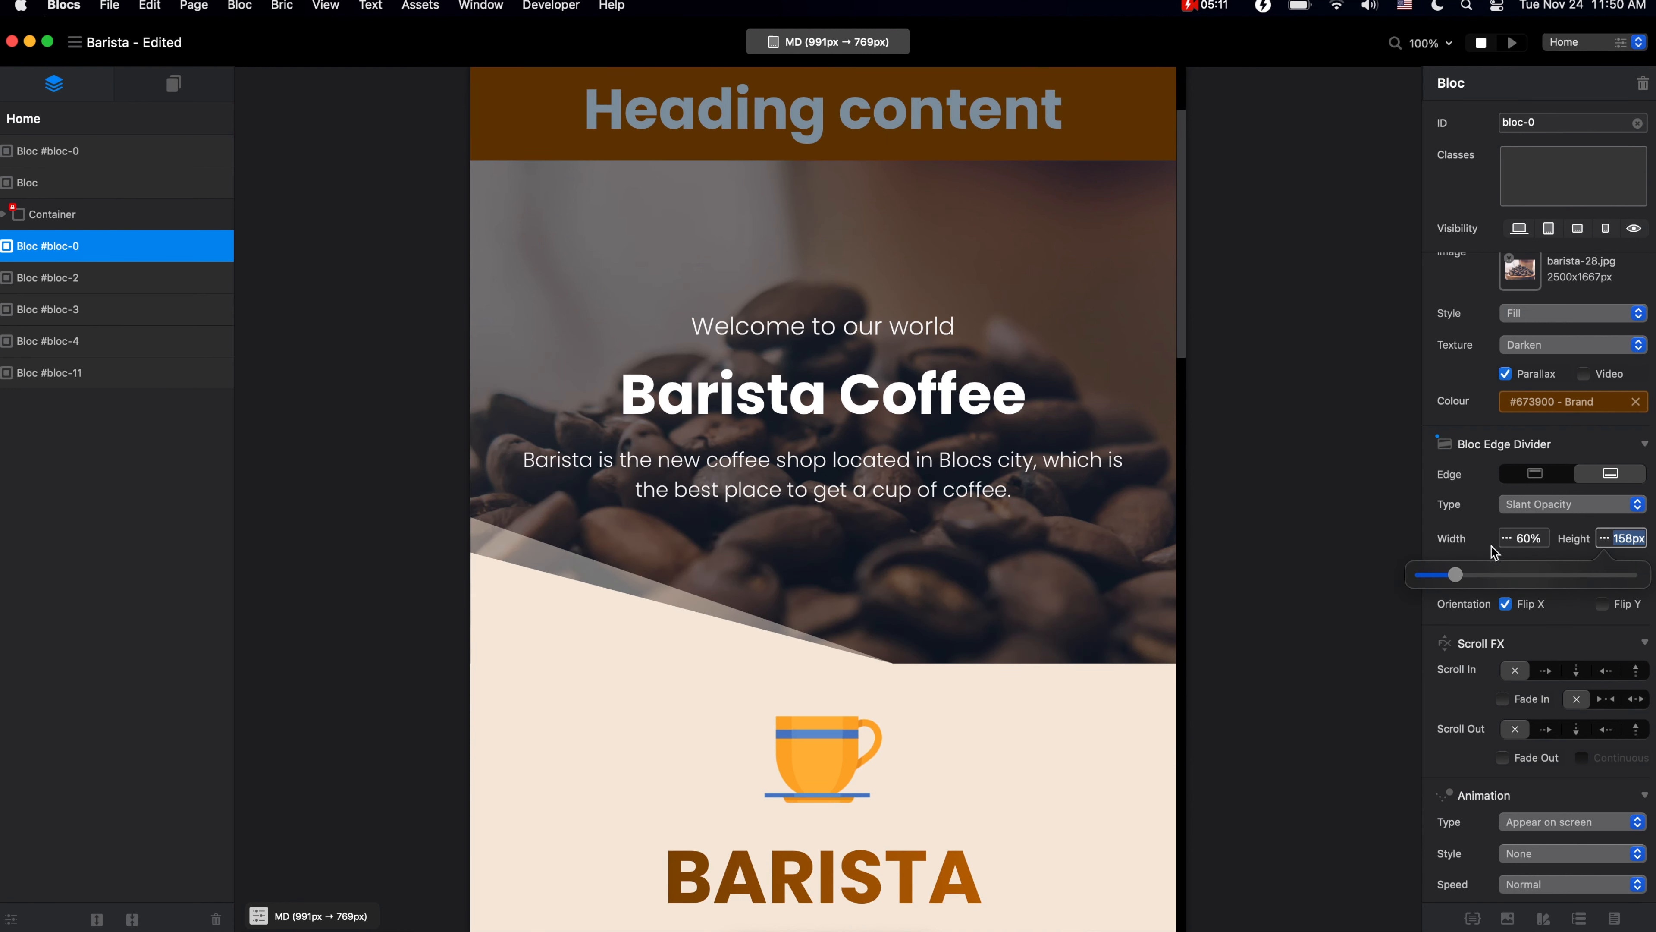
pyautogui.click(1506, 538)
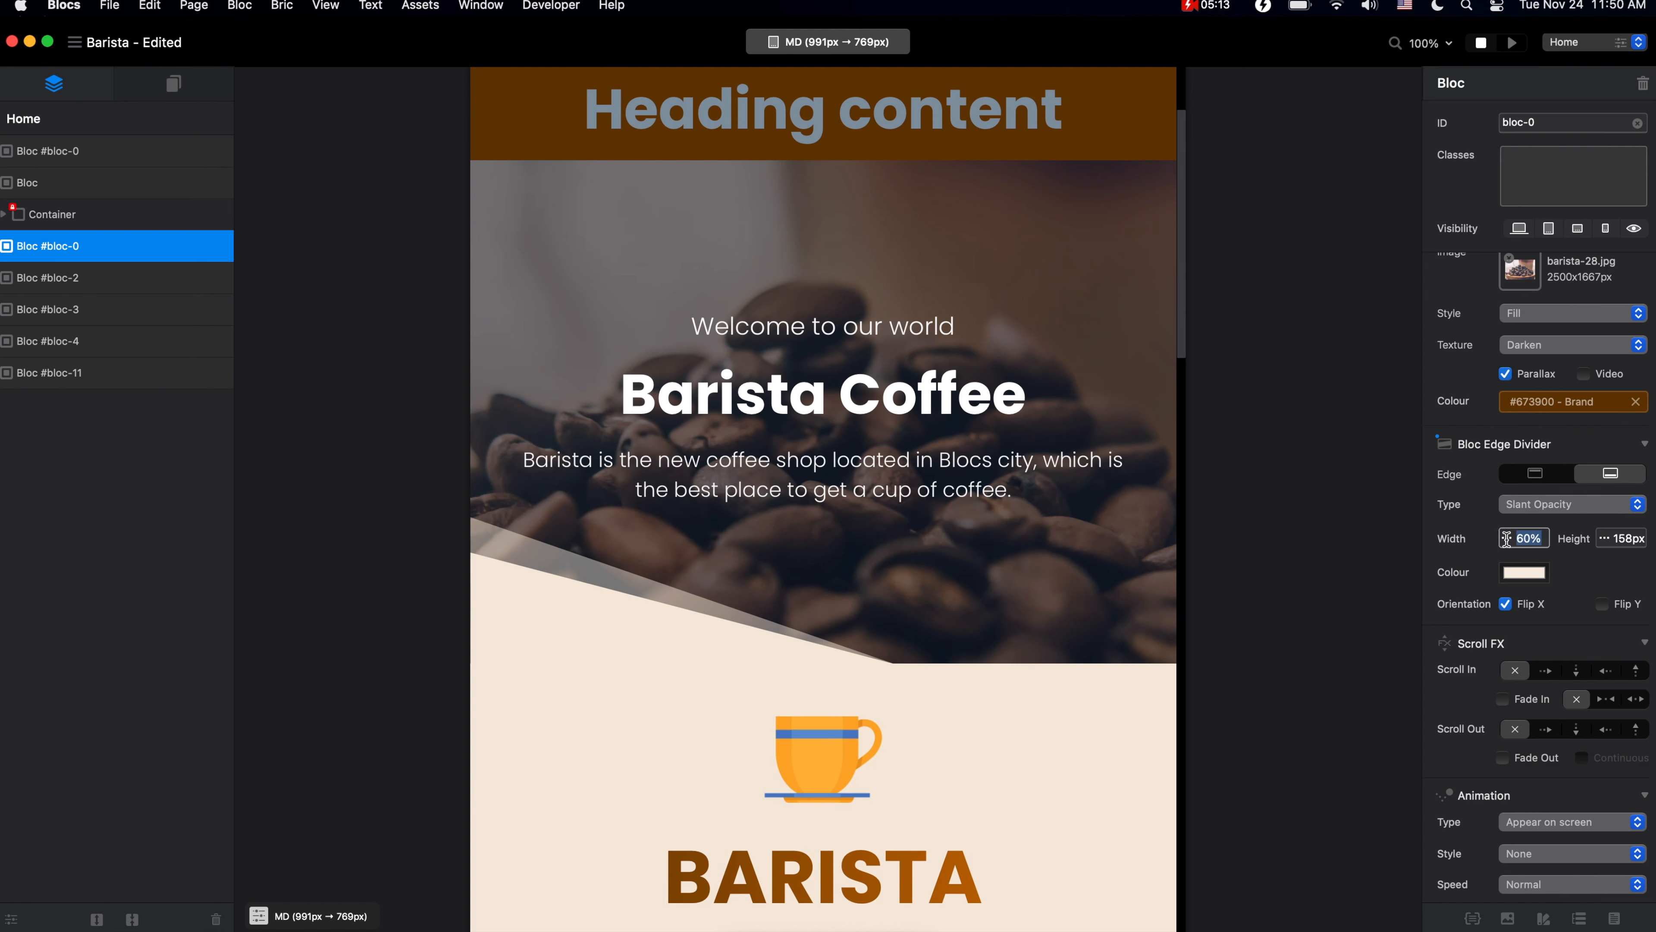
pyautogui.click(1506, 538)
pyautogui.moveTo(1519, 580); pyautogui.dragTo(1637, 579)
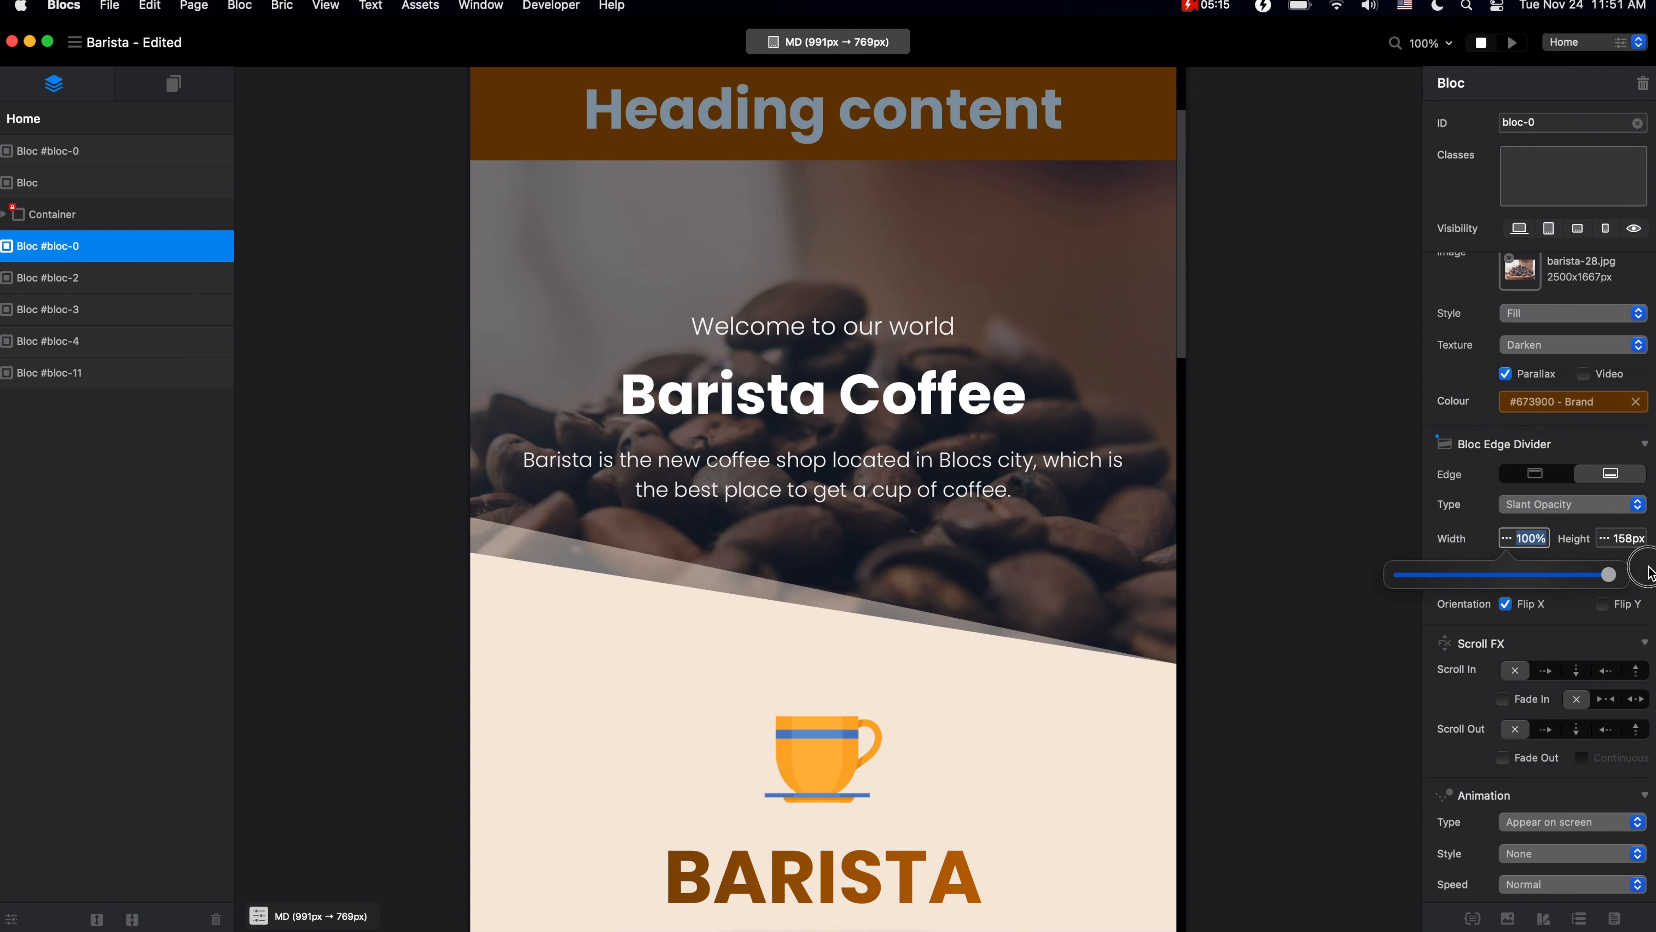
pyautogui.click(1469, 541)
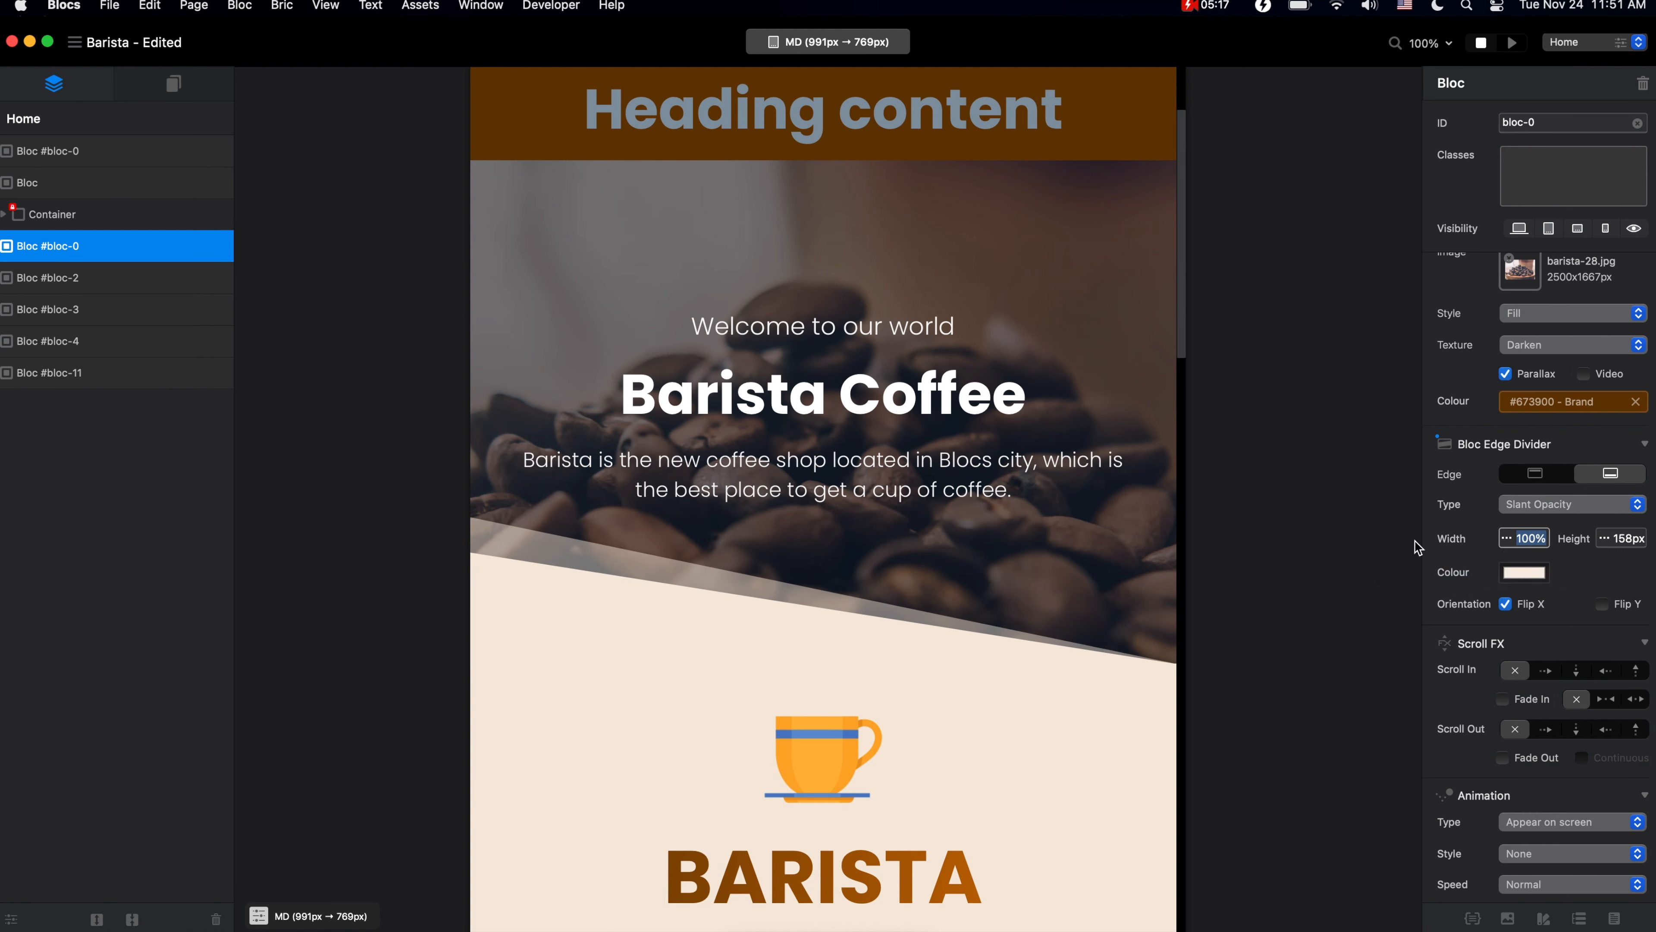
# Switch to the LG (1200px → 992px) breakpoint and select the hero bloc with the coffee bean background.
pyautogui.click(826, 42)
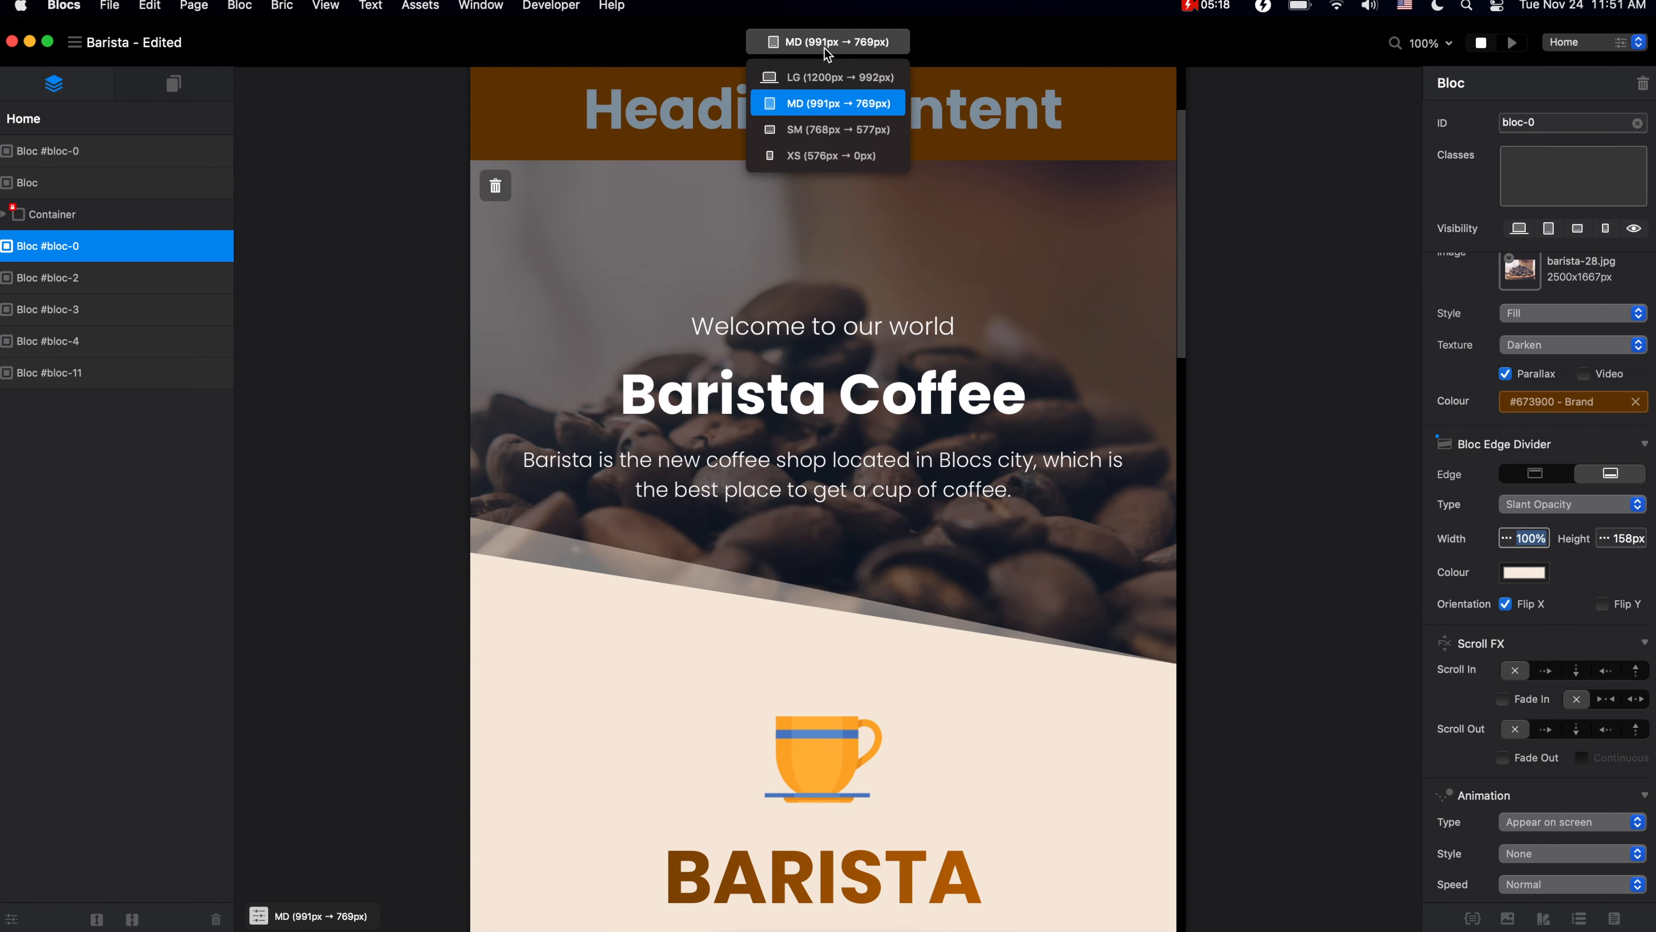
pyautogui.click(831, 79)
pyautogui.scroll(-3, 1154, 323)
pyautogui.click(1191, 277)
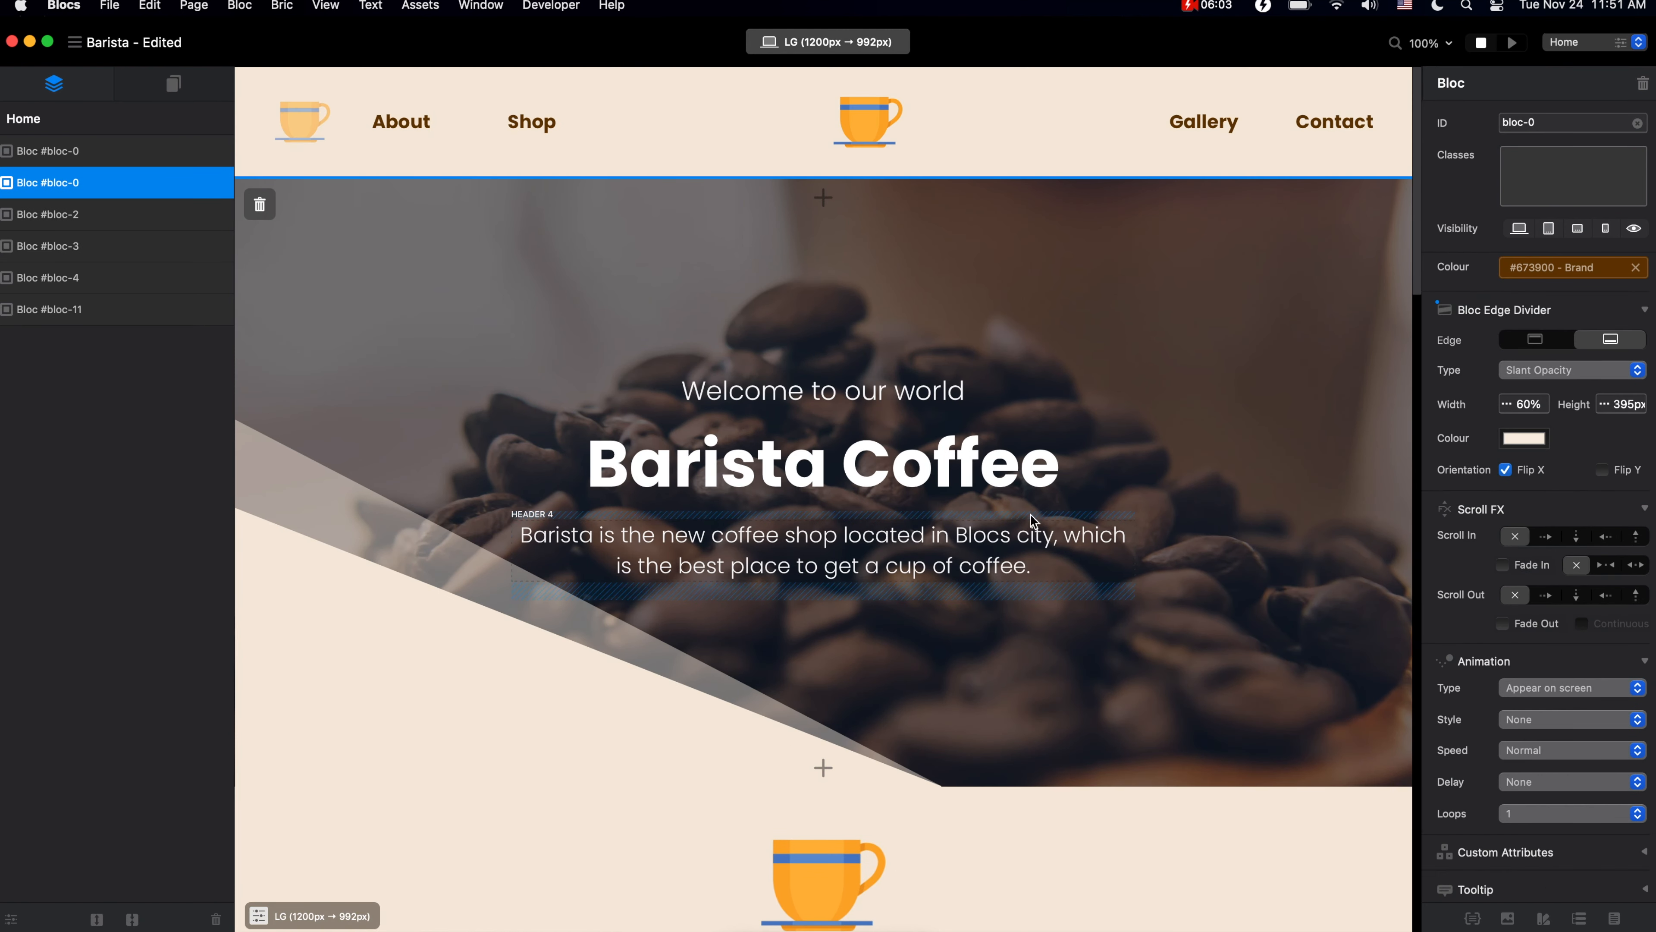
# Try left and right text alignment on the Barista Coffee heading, and set it back to centre.
pyautogui.click(974, 479)
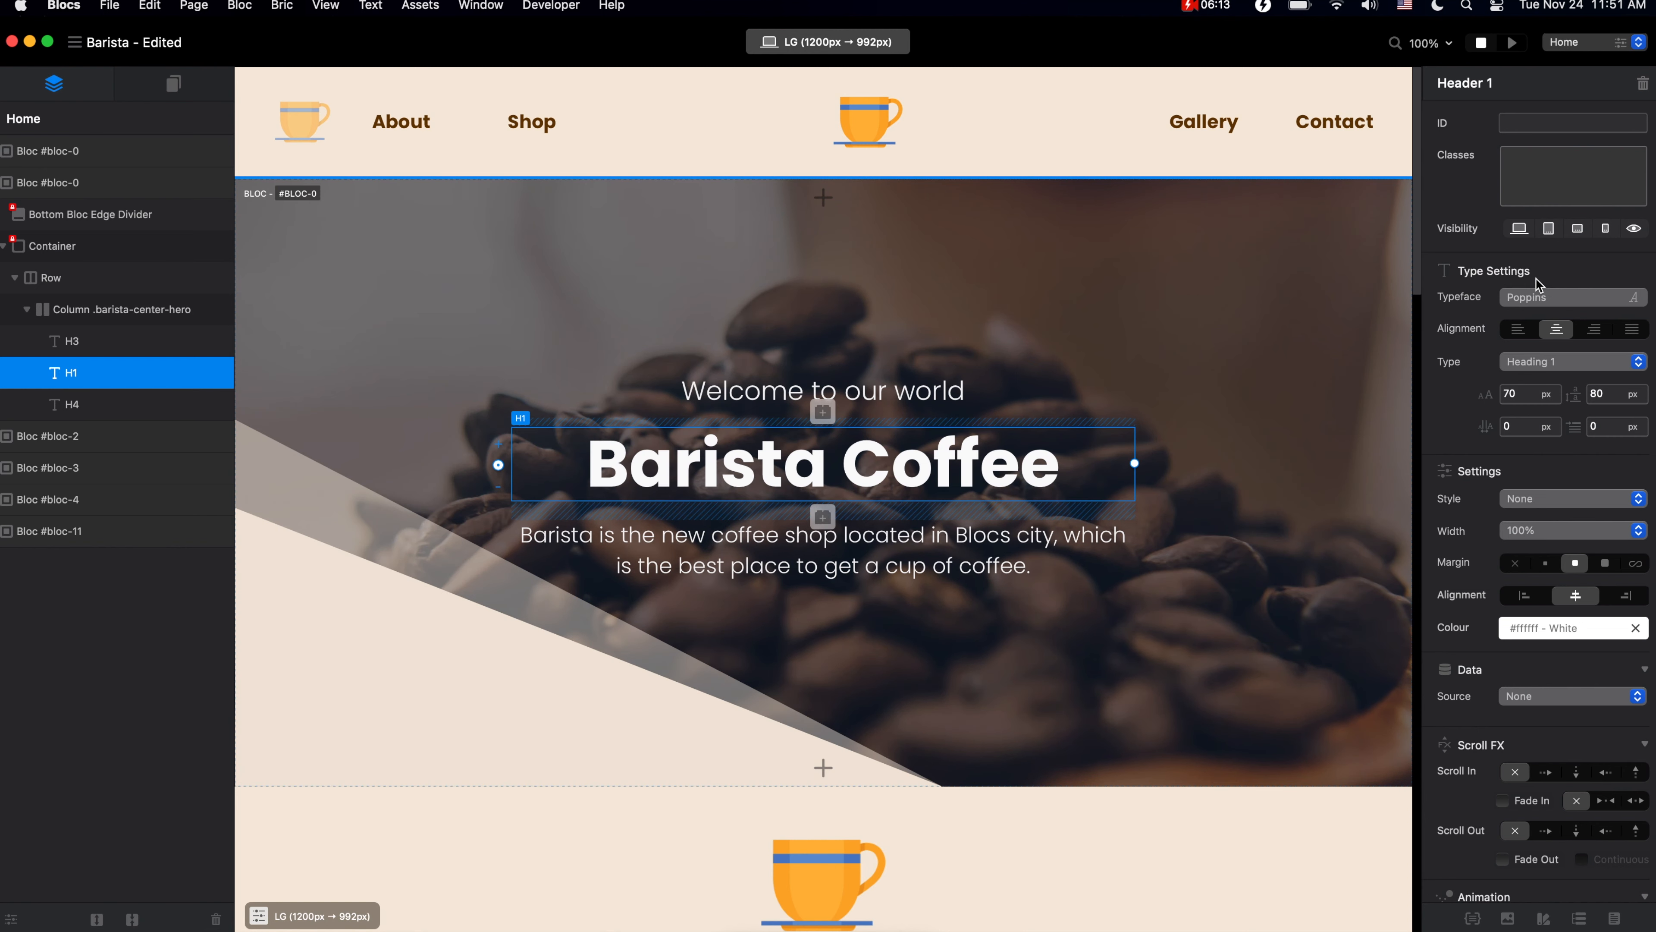
pyautogui.click(1529, 331)
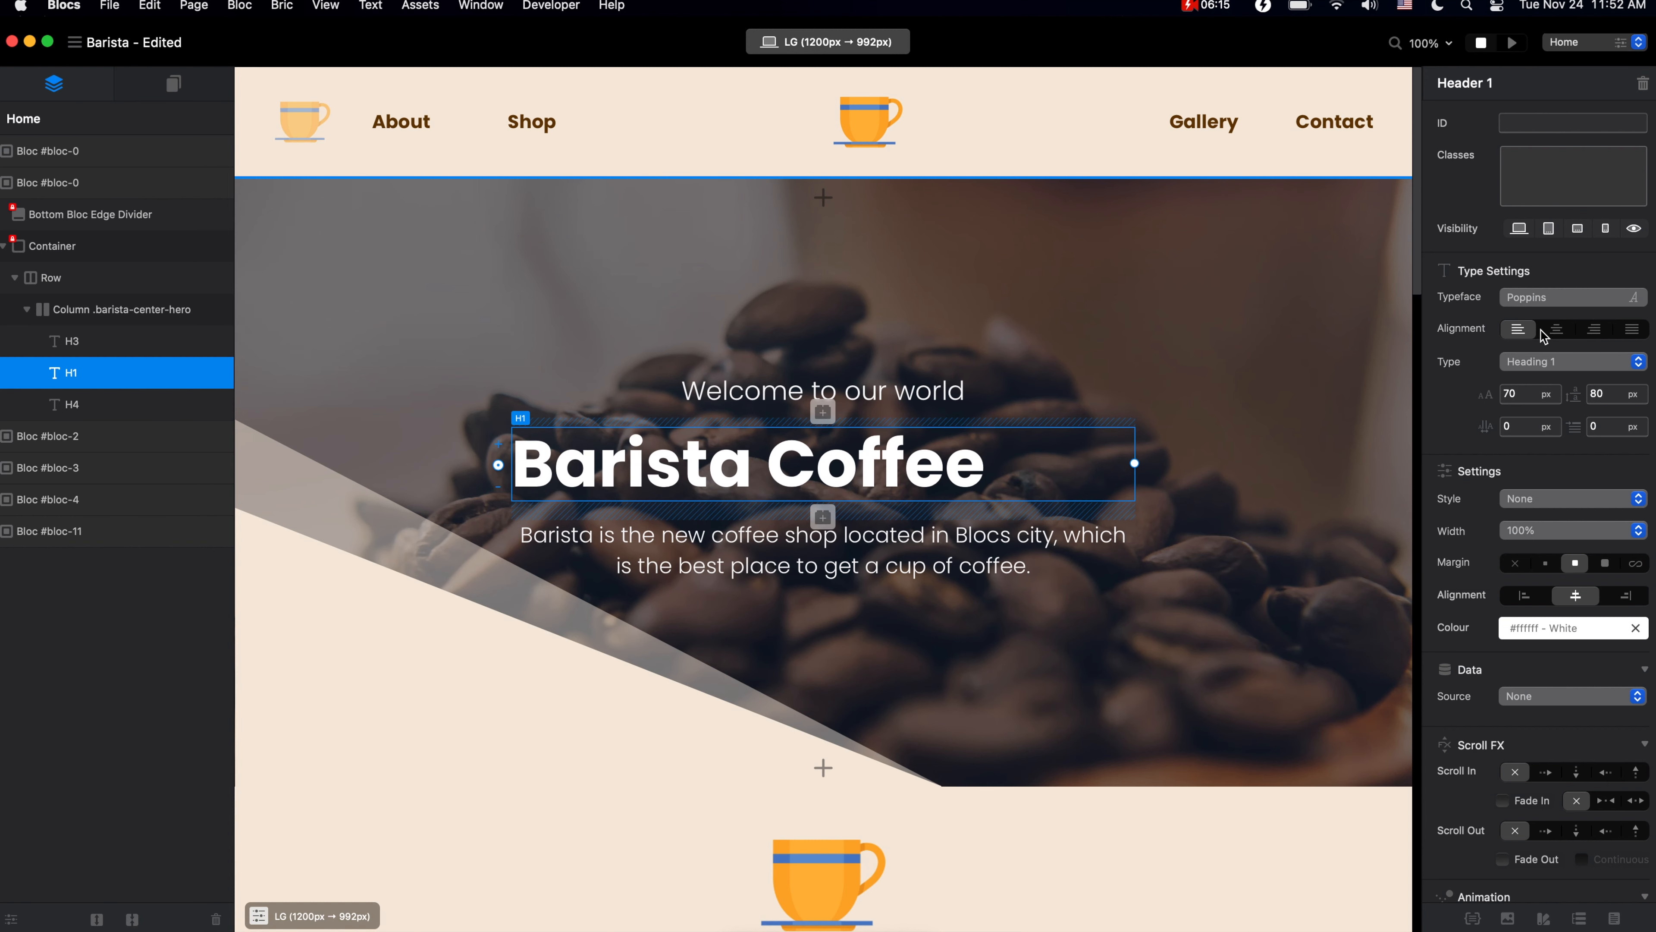
pyautogui.click(1556, 329)
pyautogui.click(1593, 330)
pyautogui.click(1557, 331)
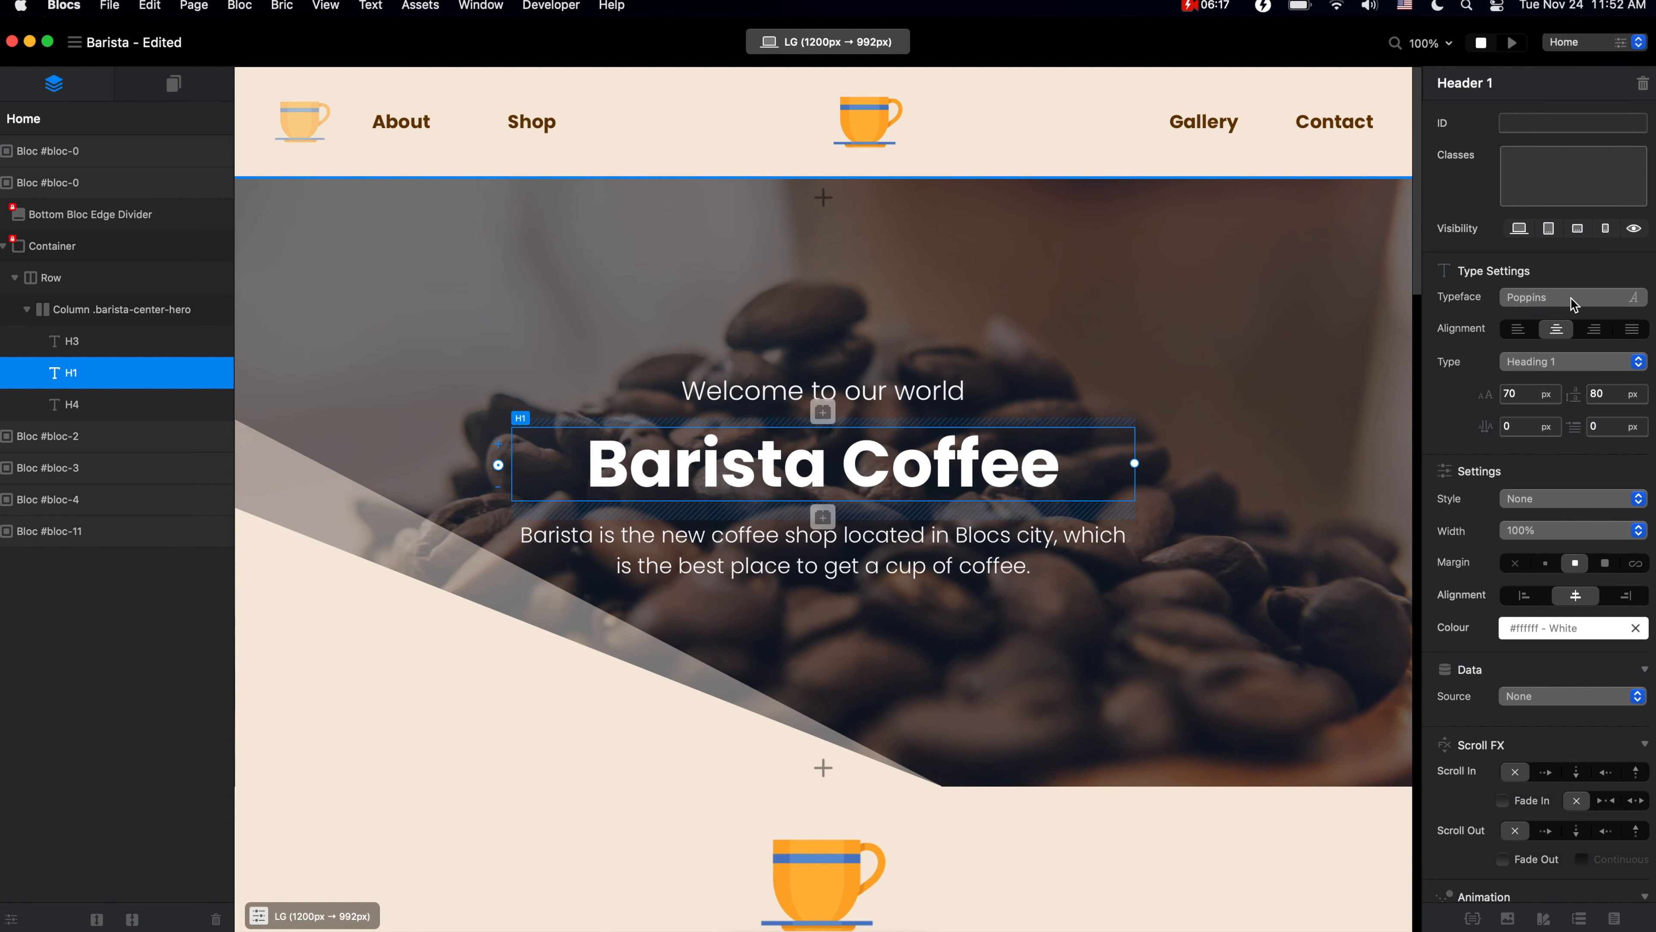
# Set the Barista Coffee heading's typeface to Cairo-Bold and its font size to 100 px.
pyautogui.click(1574, 300)
pyautogui.click(1567, 442)
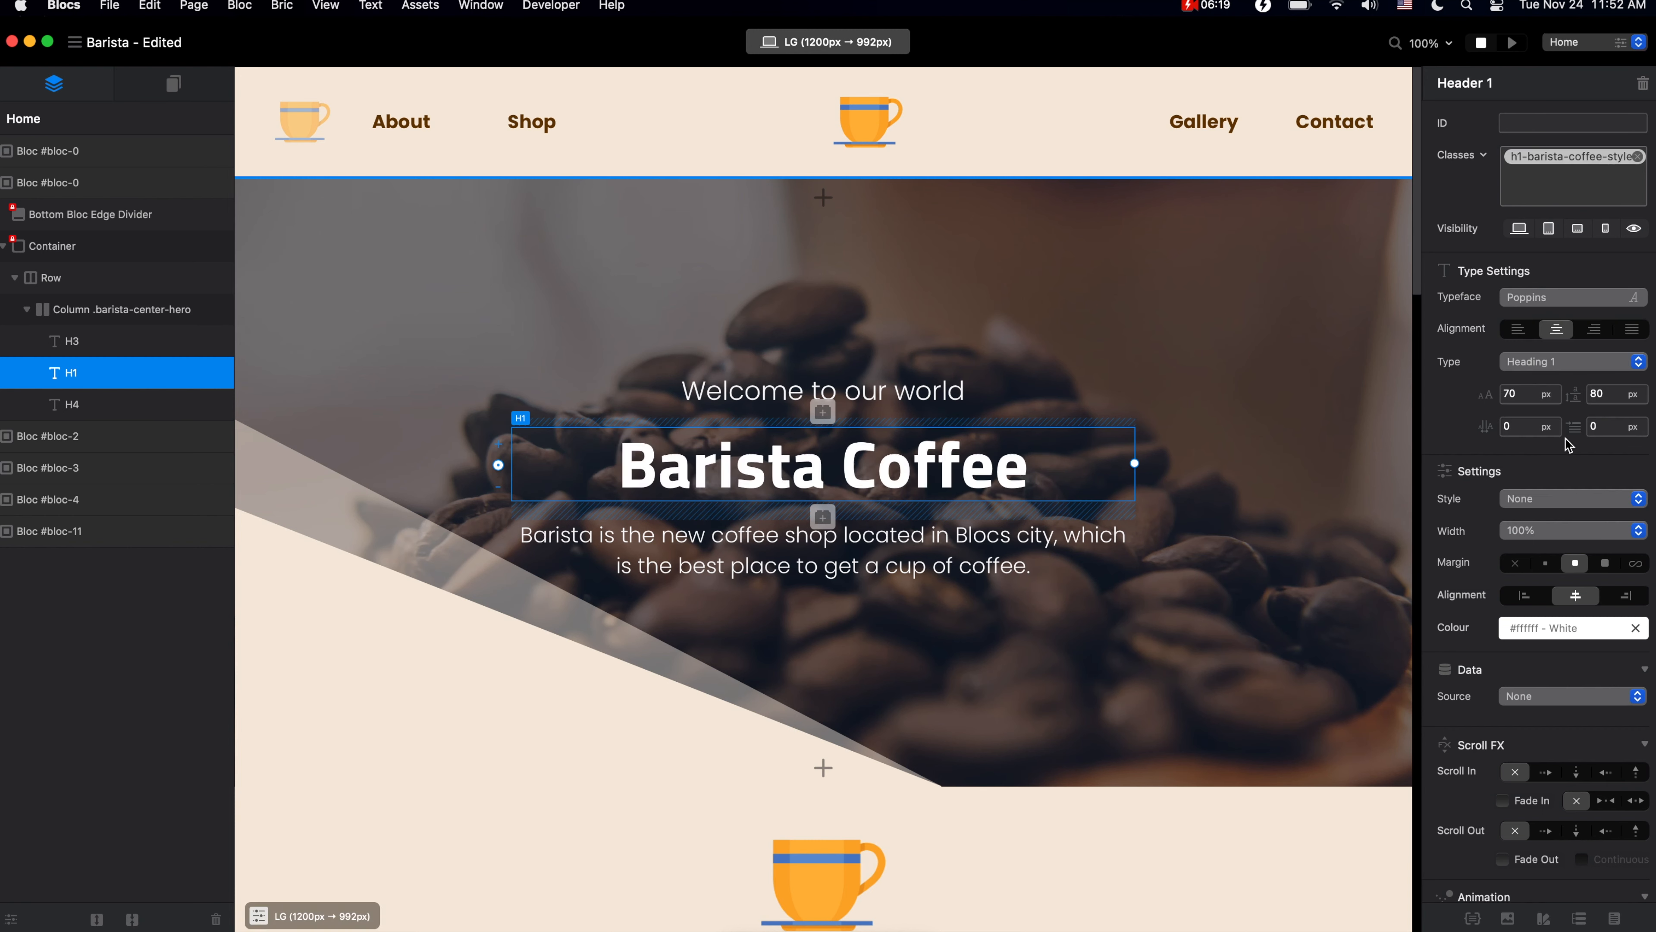
pyautogui.doubleClick(1531, 391)
pyautogui.write('100')
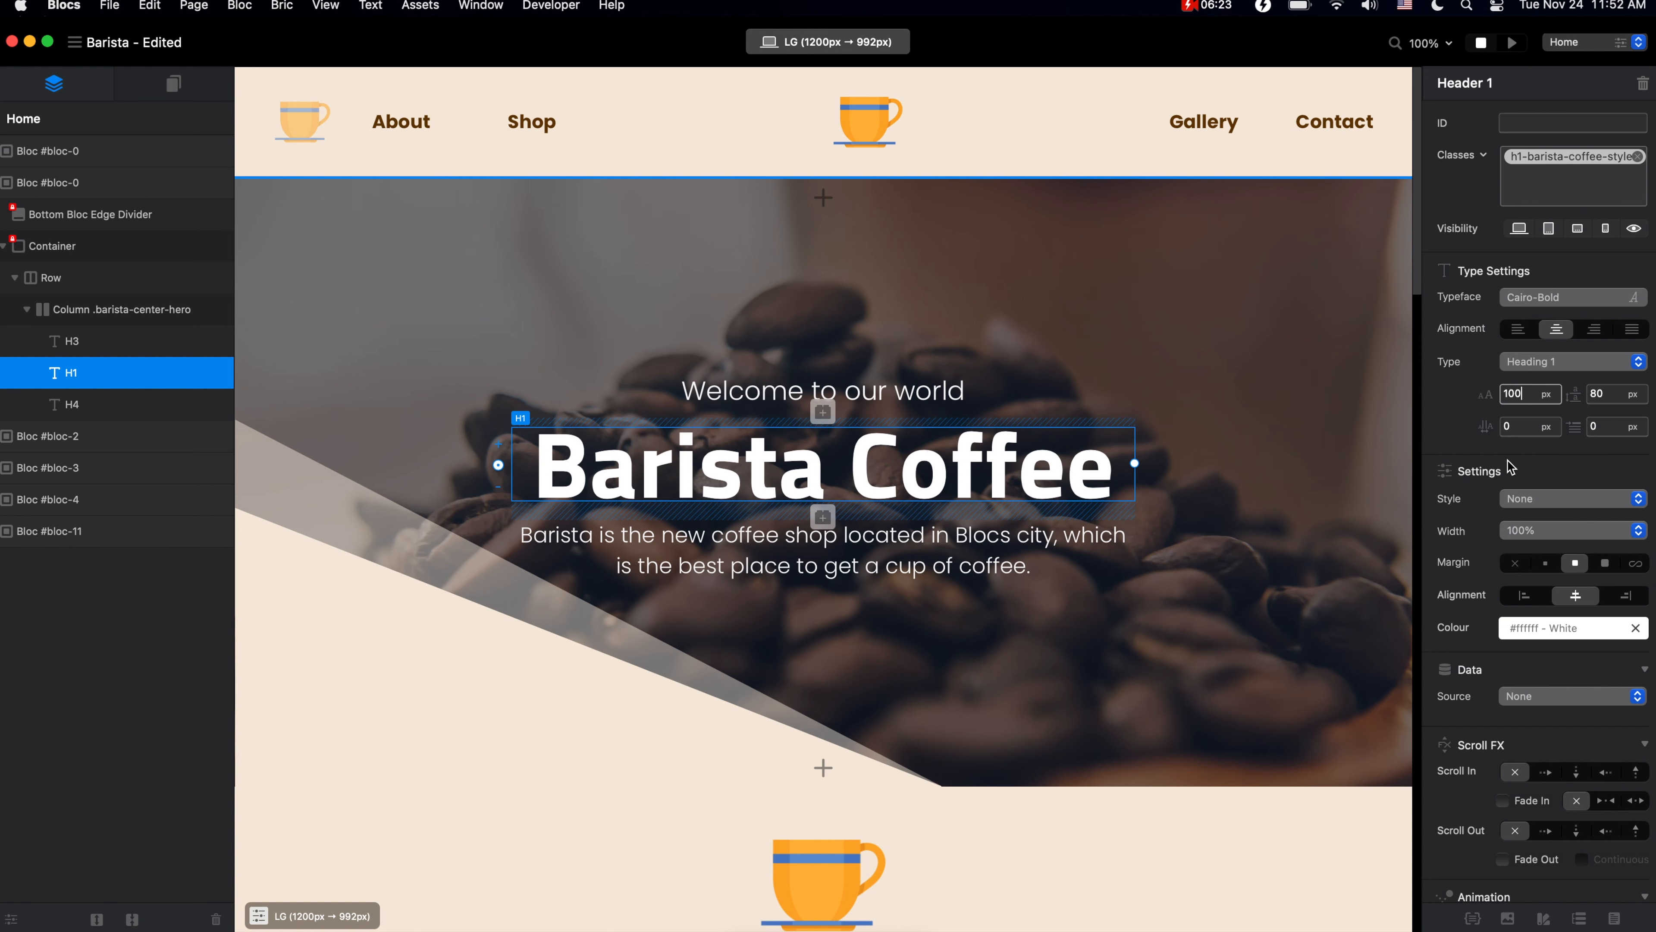
# Change the Barista Coffee heading's colour to the Brand Mocha (#935100) global swatch.
pyautogui.scroll(-4, 1526, 450)
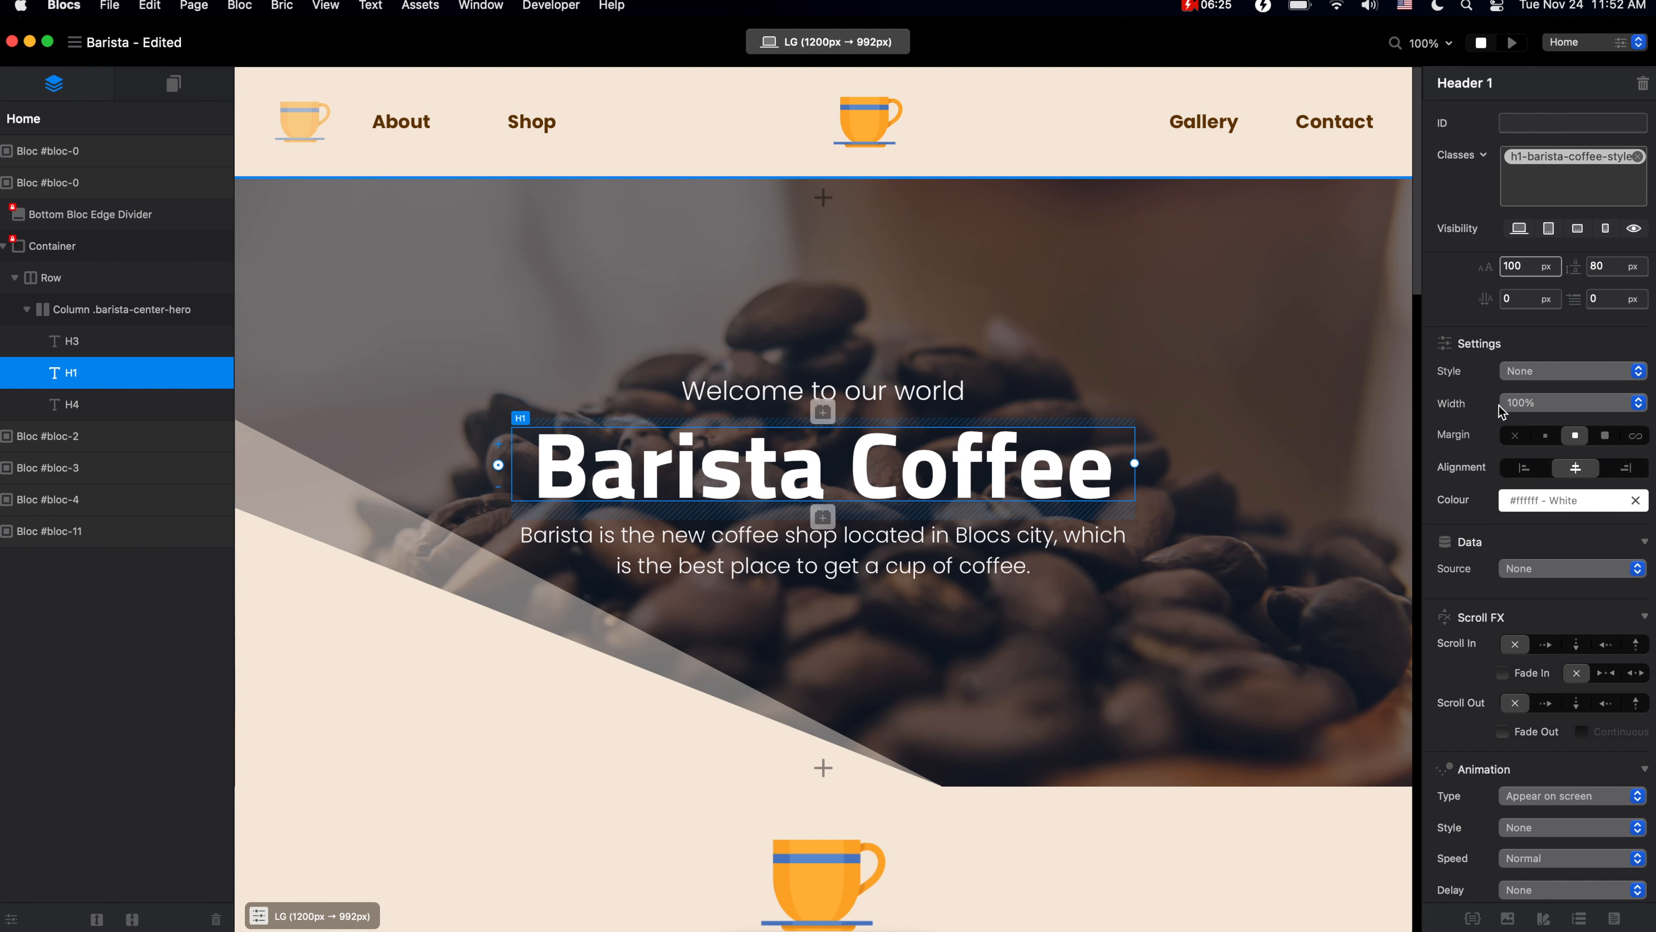
pyautogui.click(1553, 508)
pyautogui.click(961, 722)
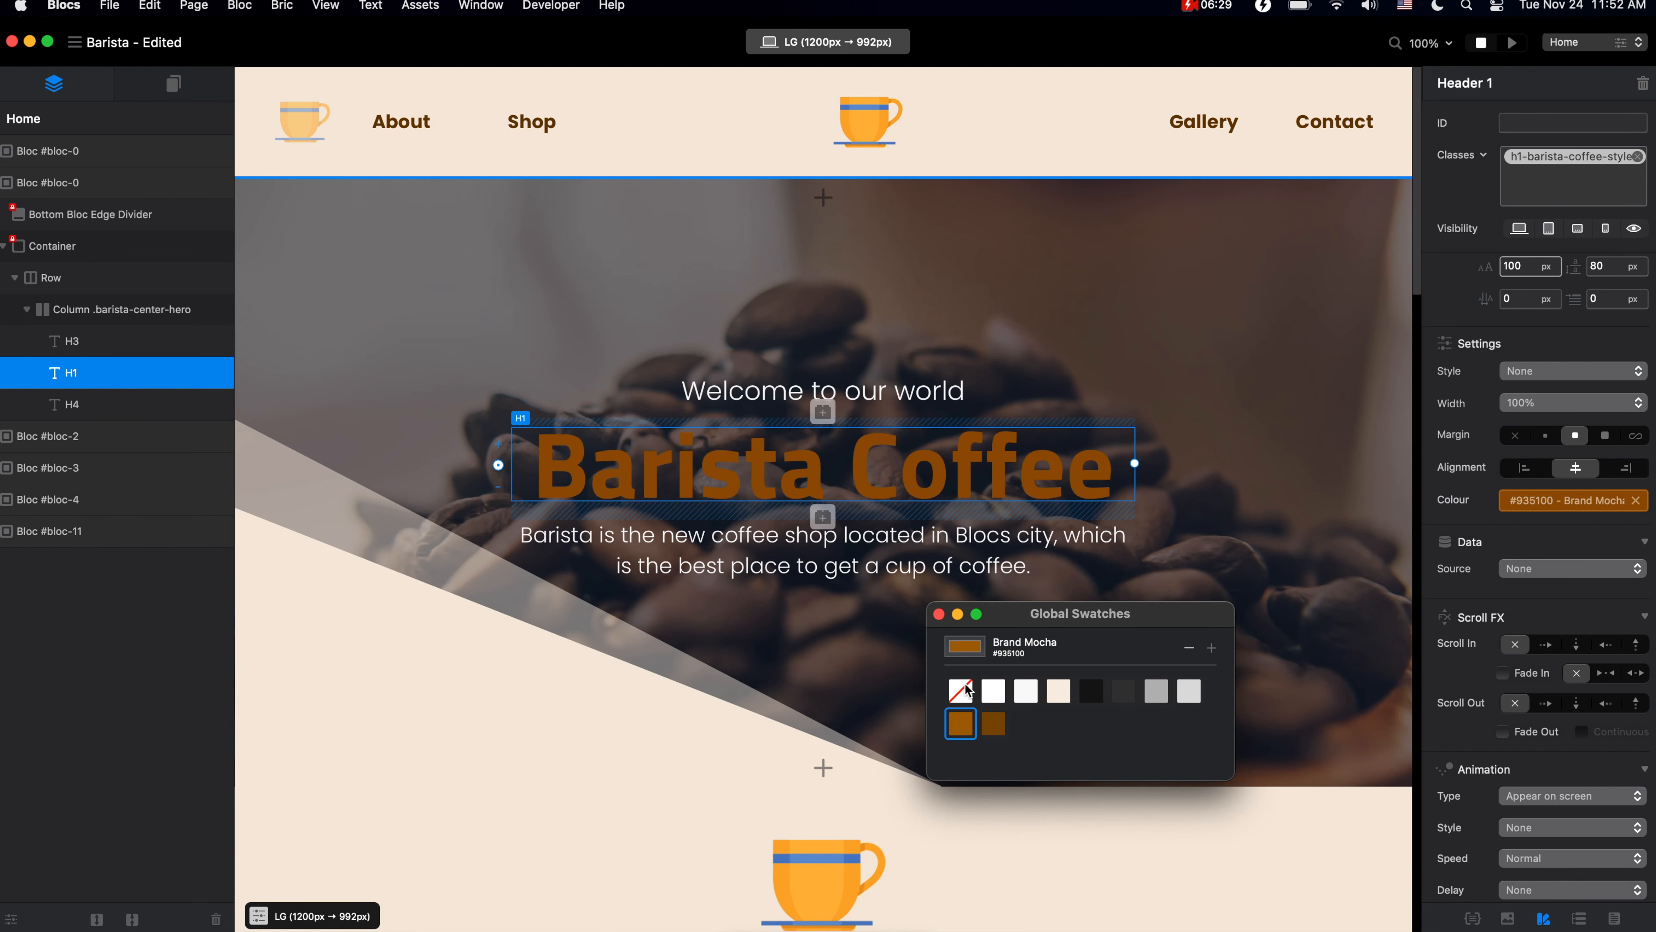
pyautogui.click(939, 614)
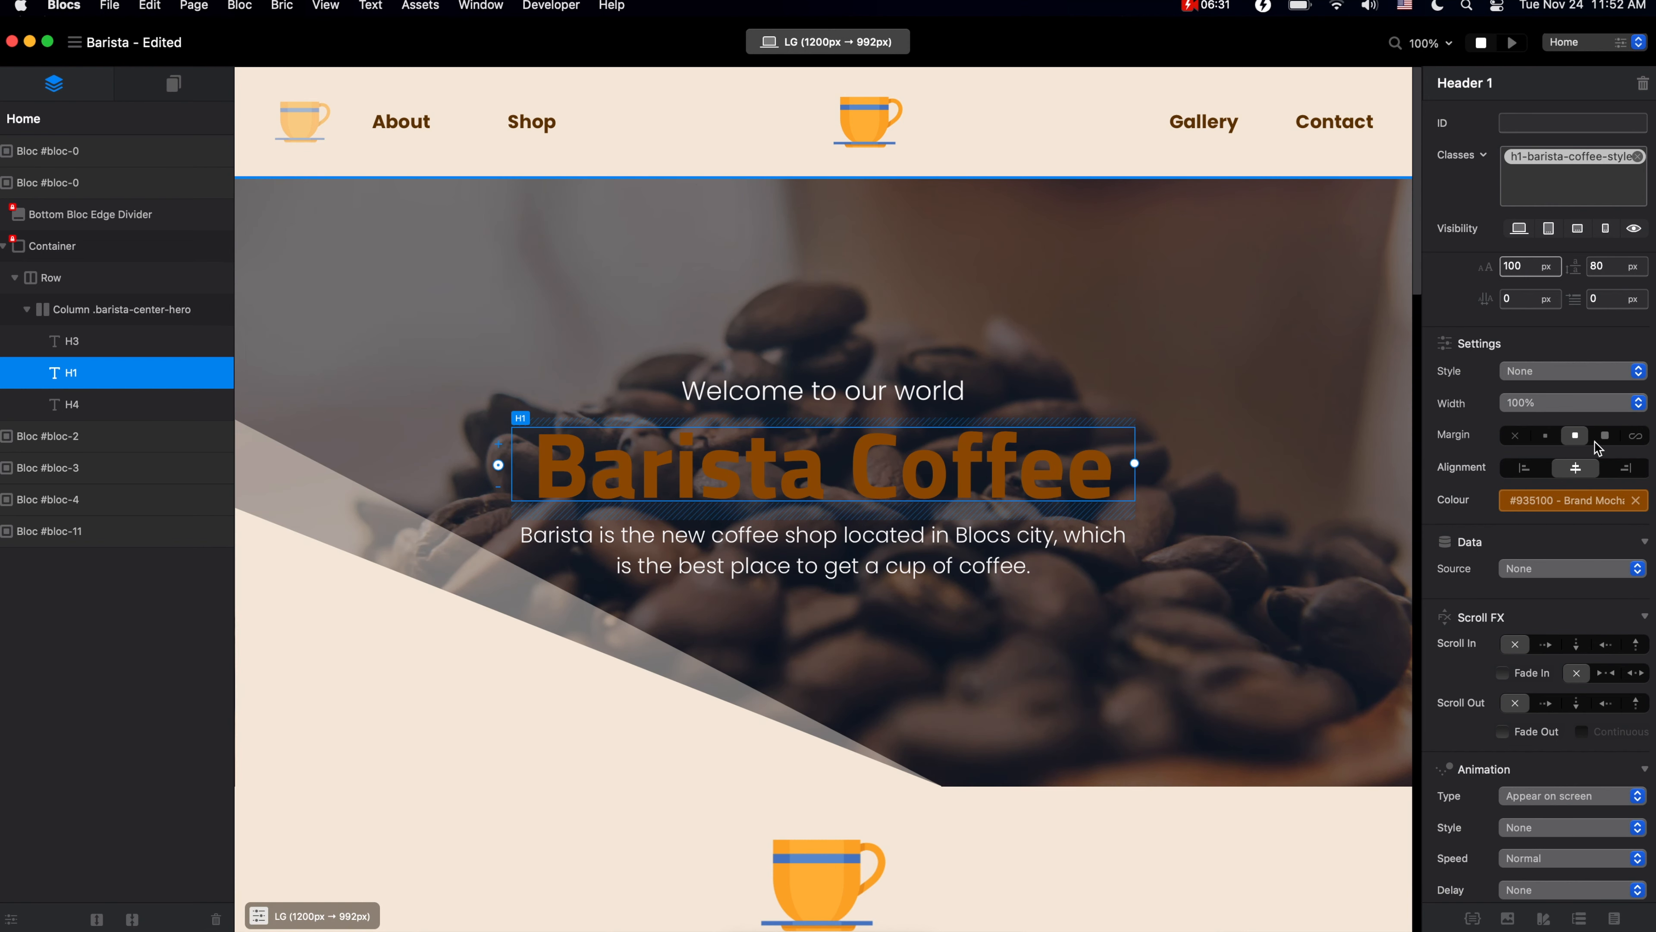
# Give the Barista Coffee heading the large margin and the Shadow - Small style.
pyautogui.click(1605, 435)
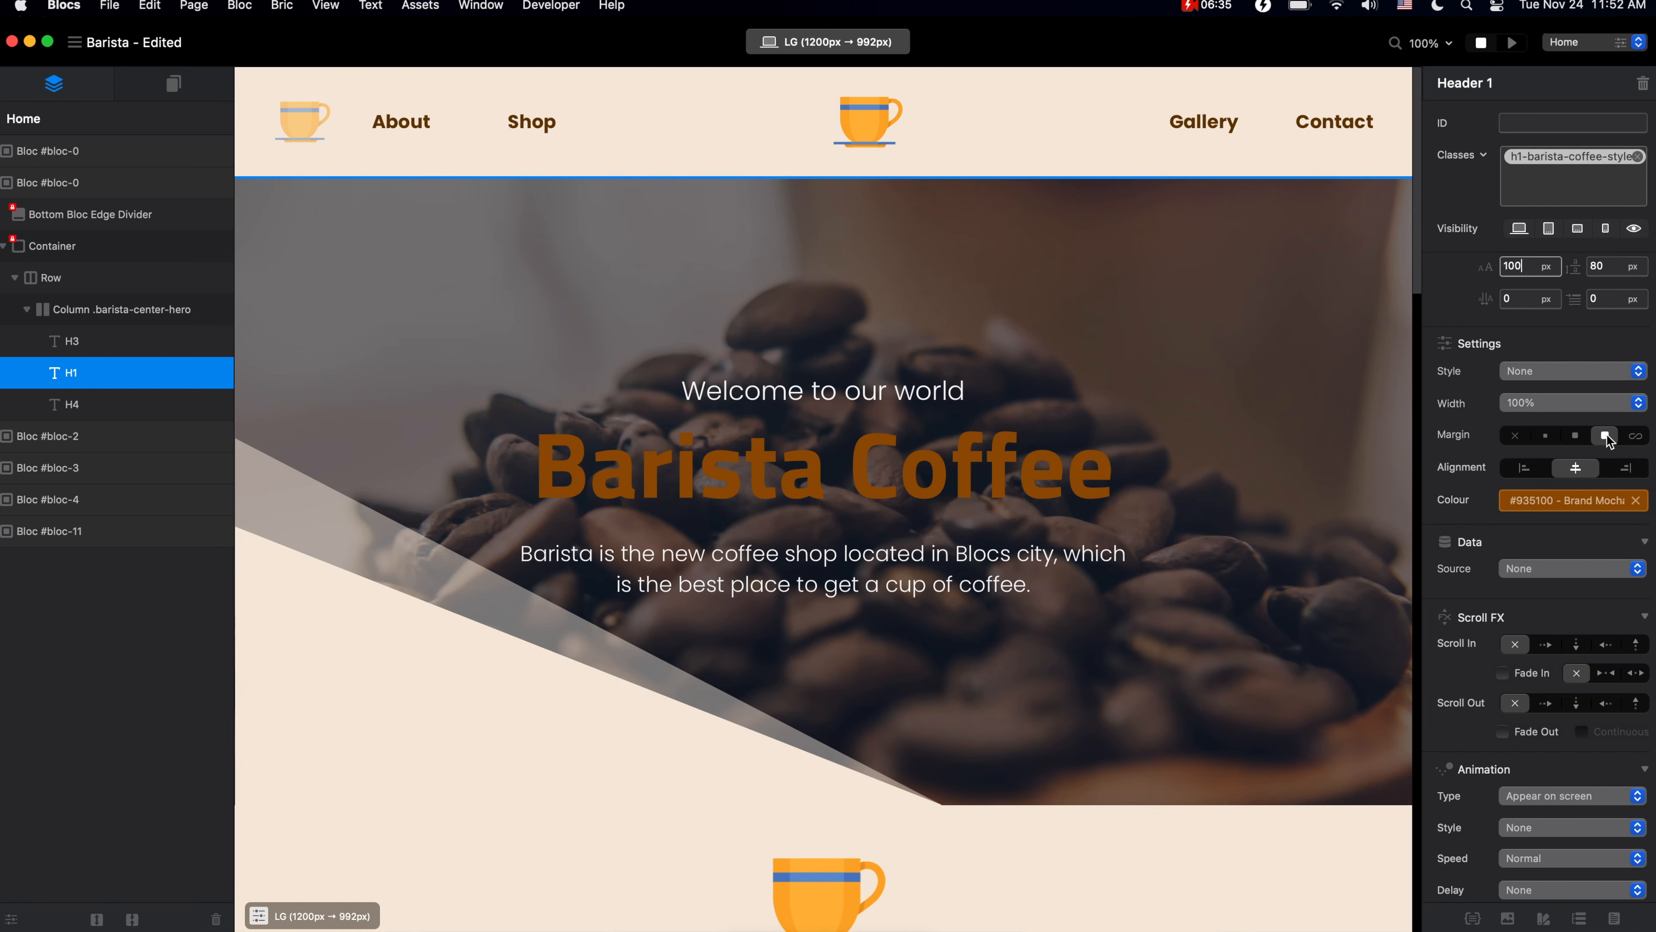
pyautogui.click(1604, 372)
pyautogui.click(1599, 287)
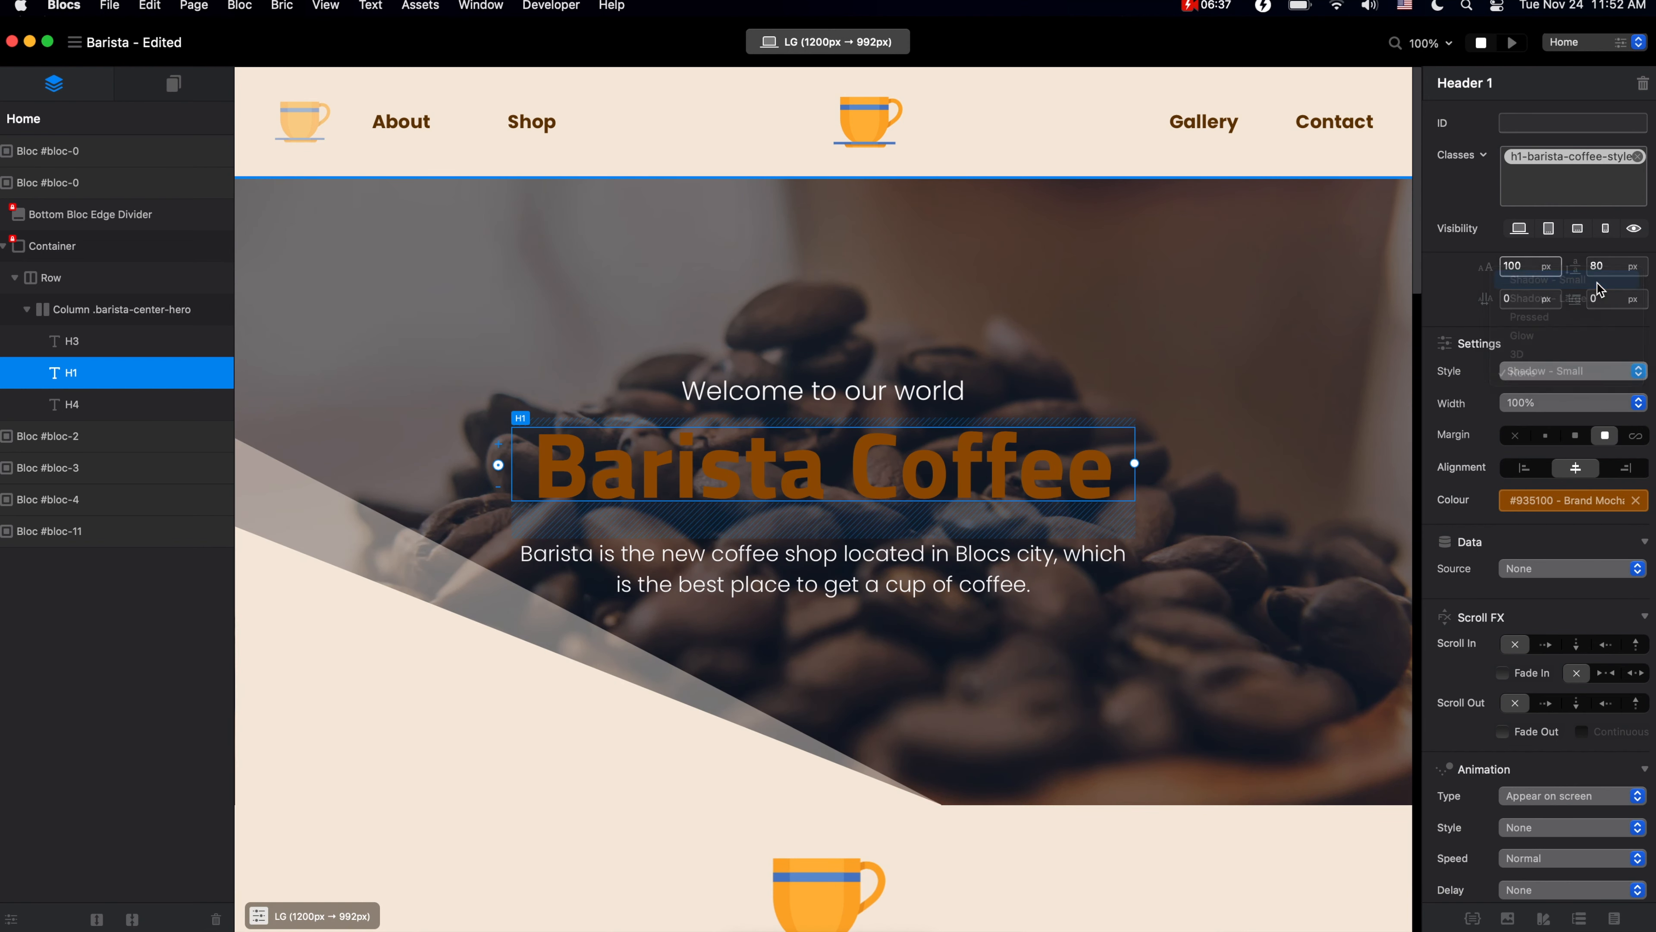
# Preview the Home page to examine the restyled hero heading and the BARISTA heading, and return to editing.
pyautogui.scroll(-4, 1467, 444)
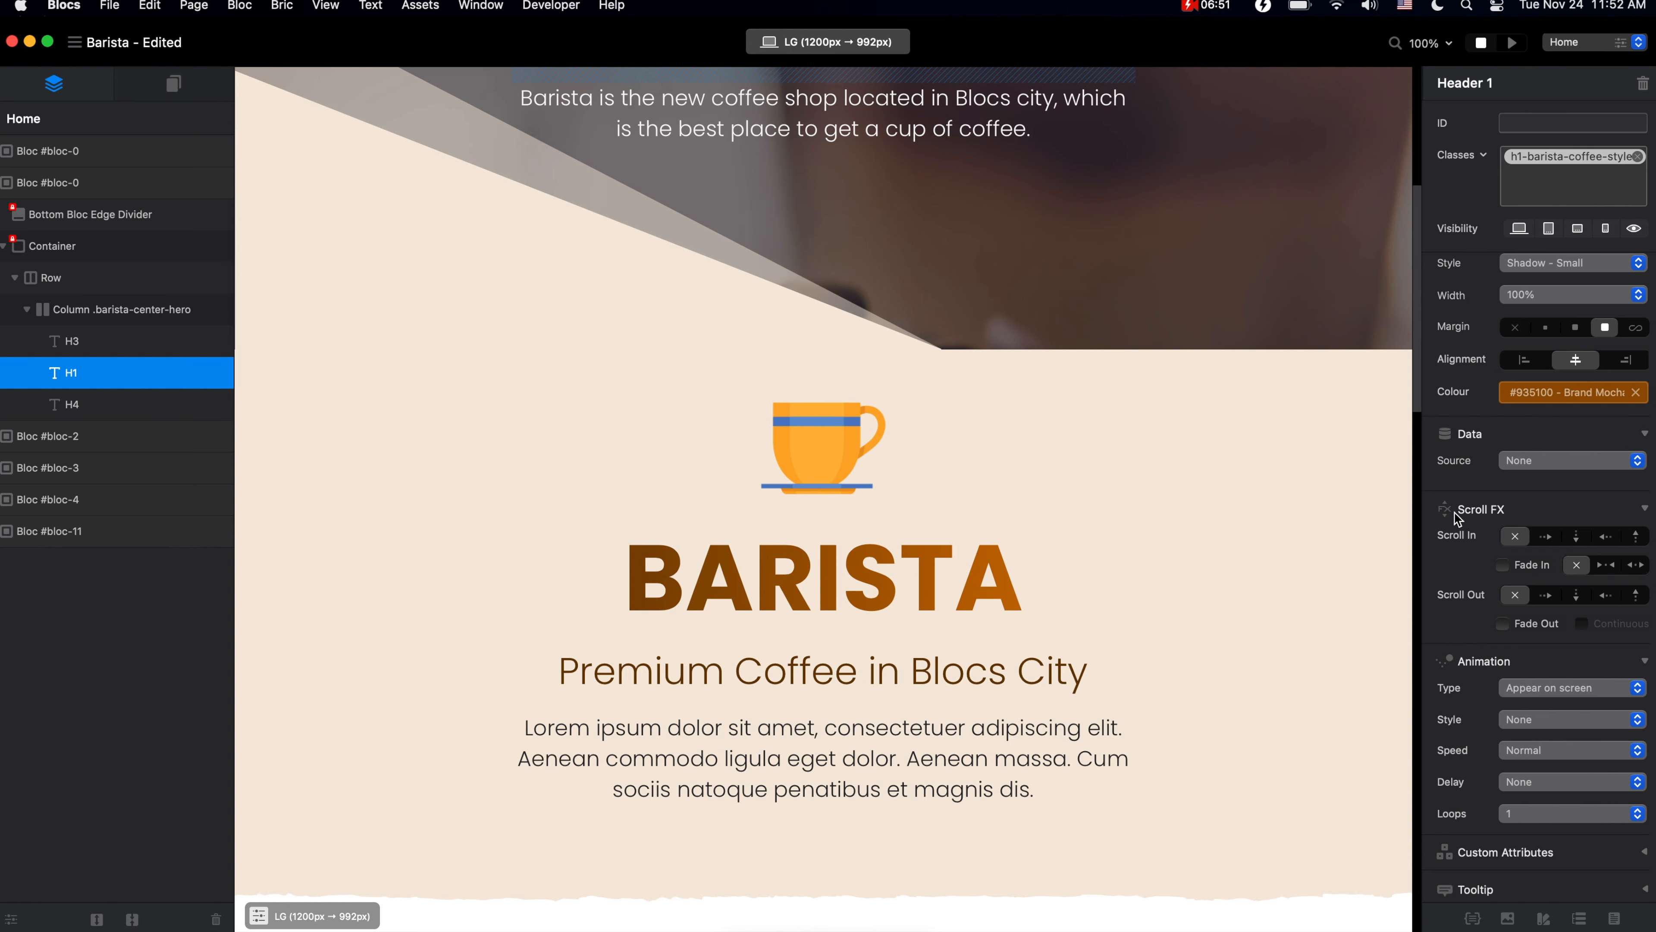
pyautogui.click(1089, 572)
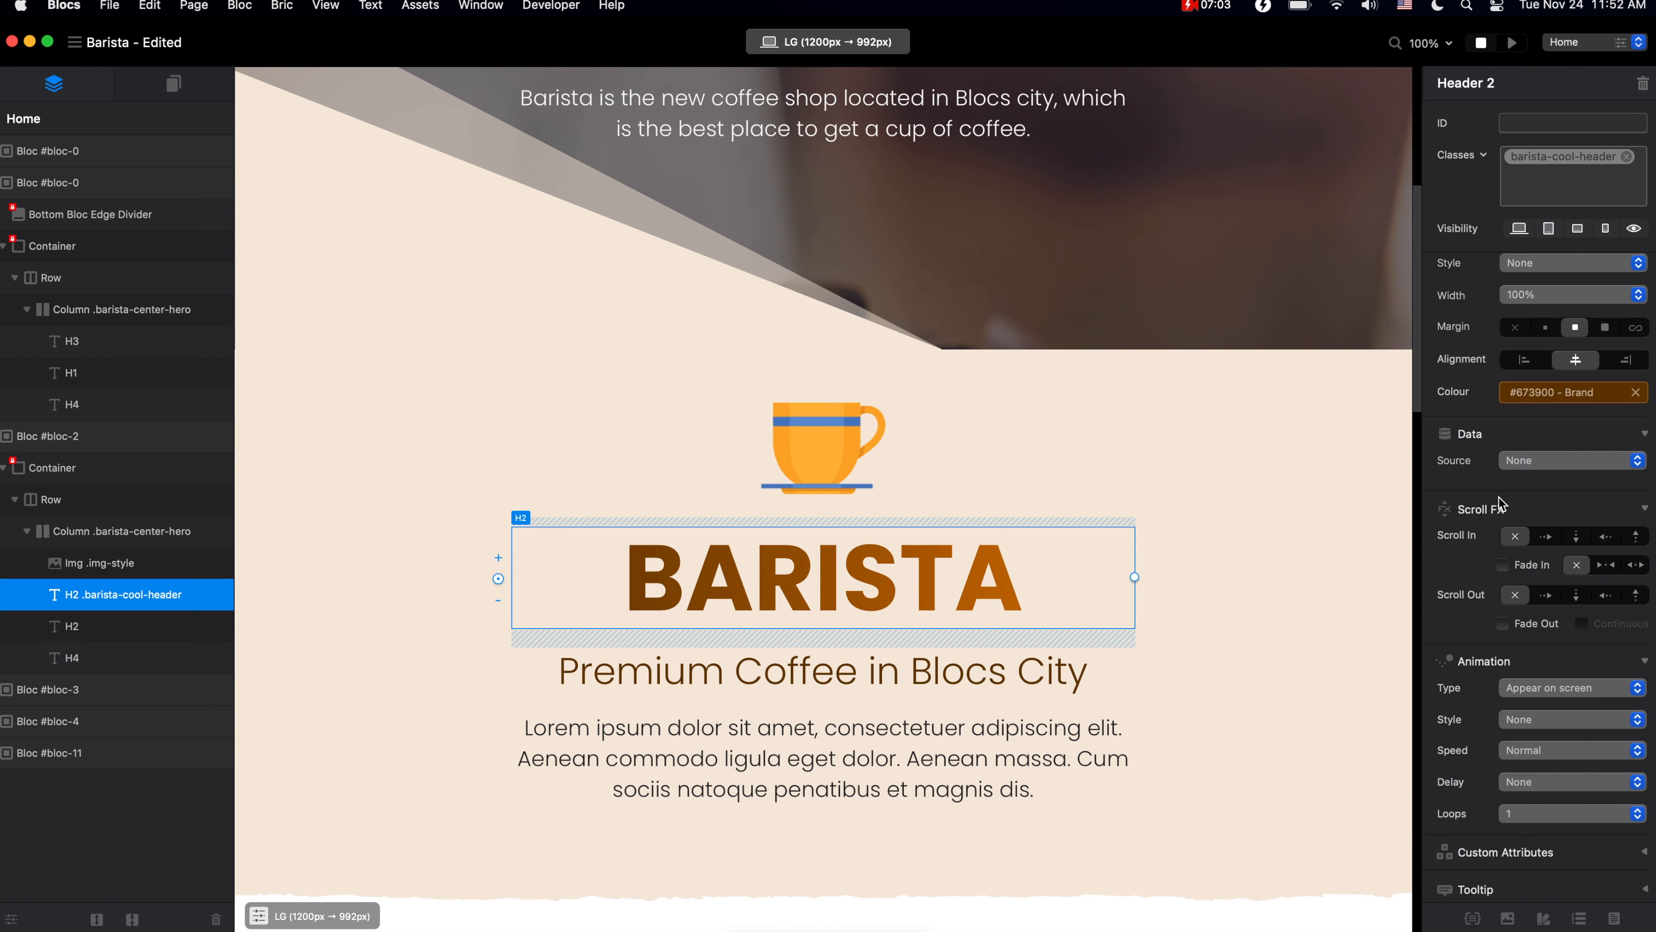
pyautogui.click(1511, 42)
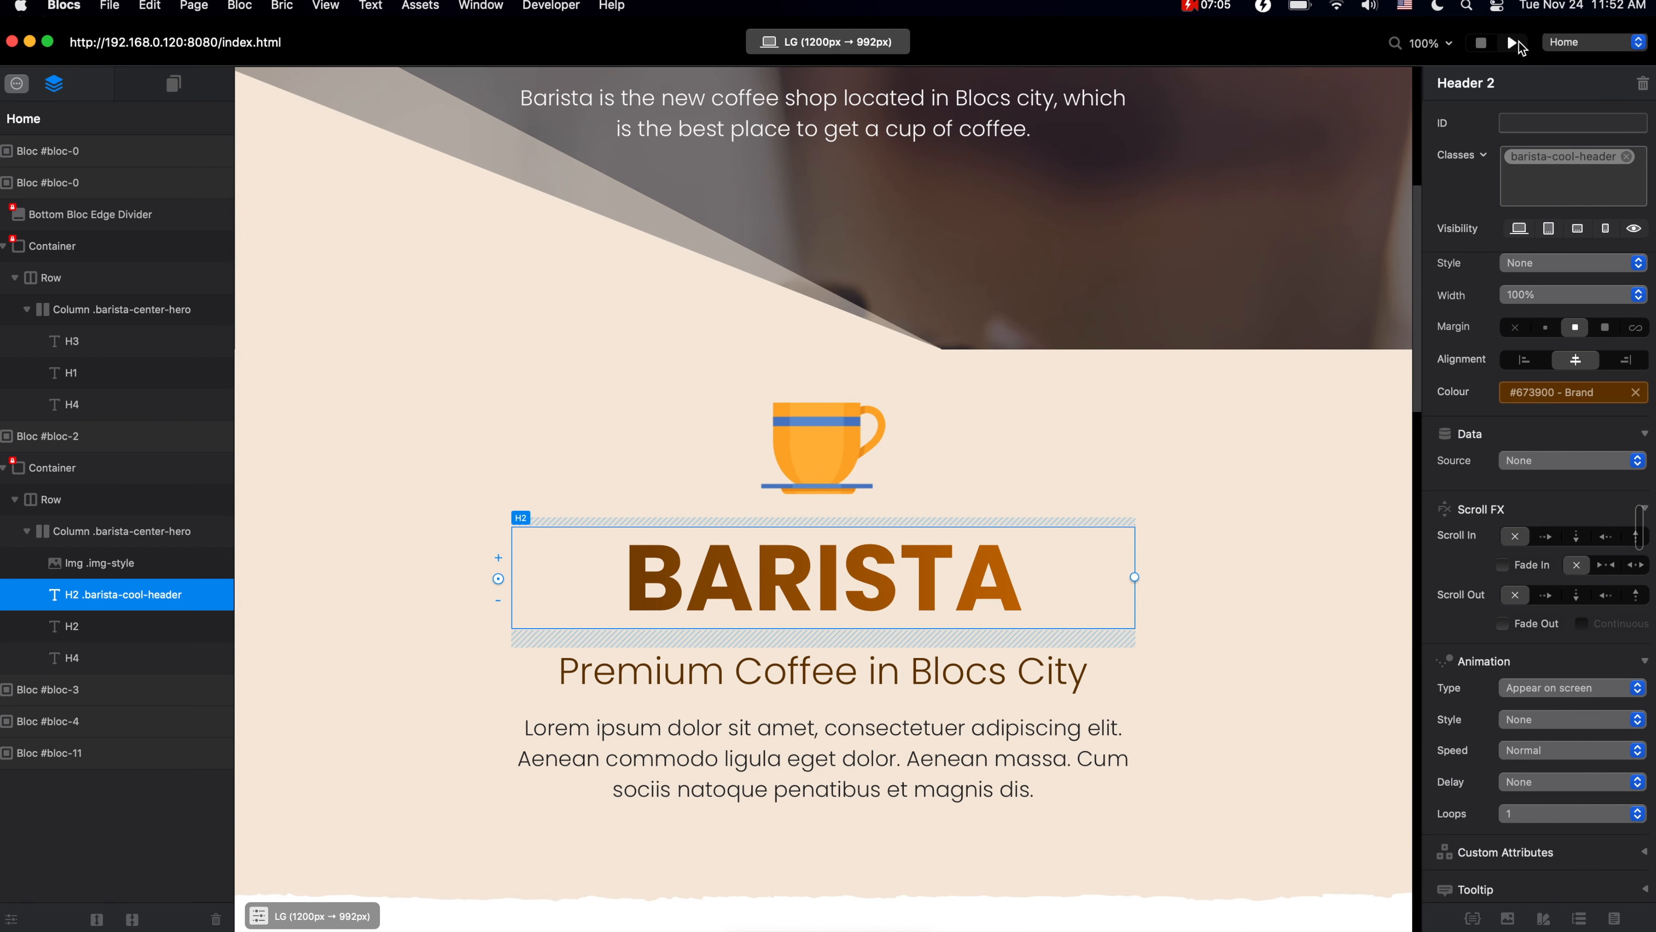
pyautogui.scroll(-5, 1239, 428)
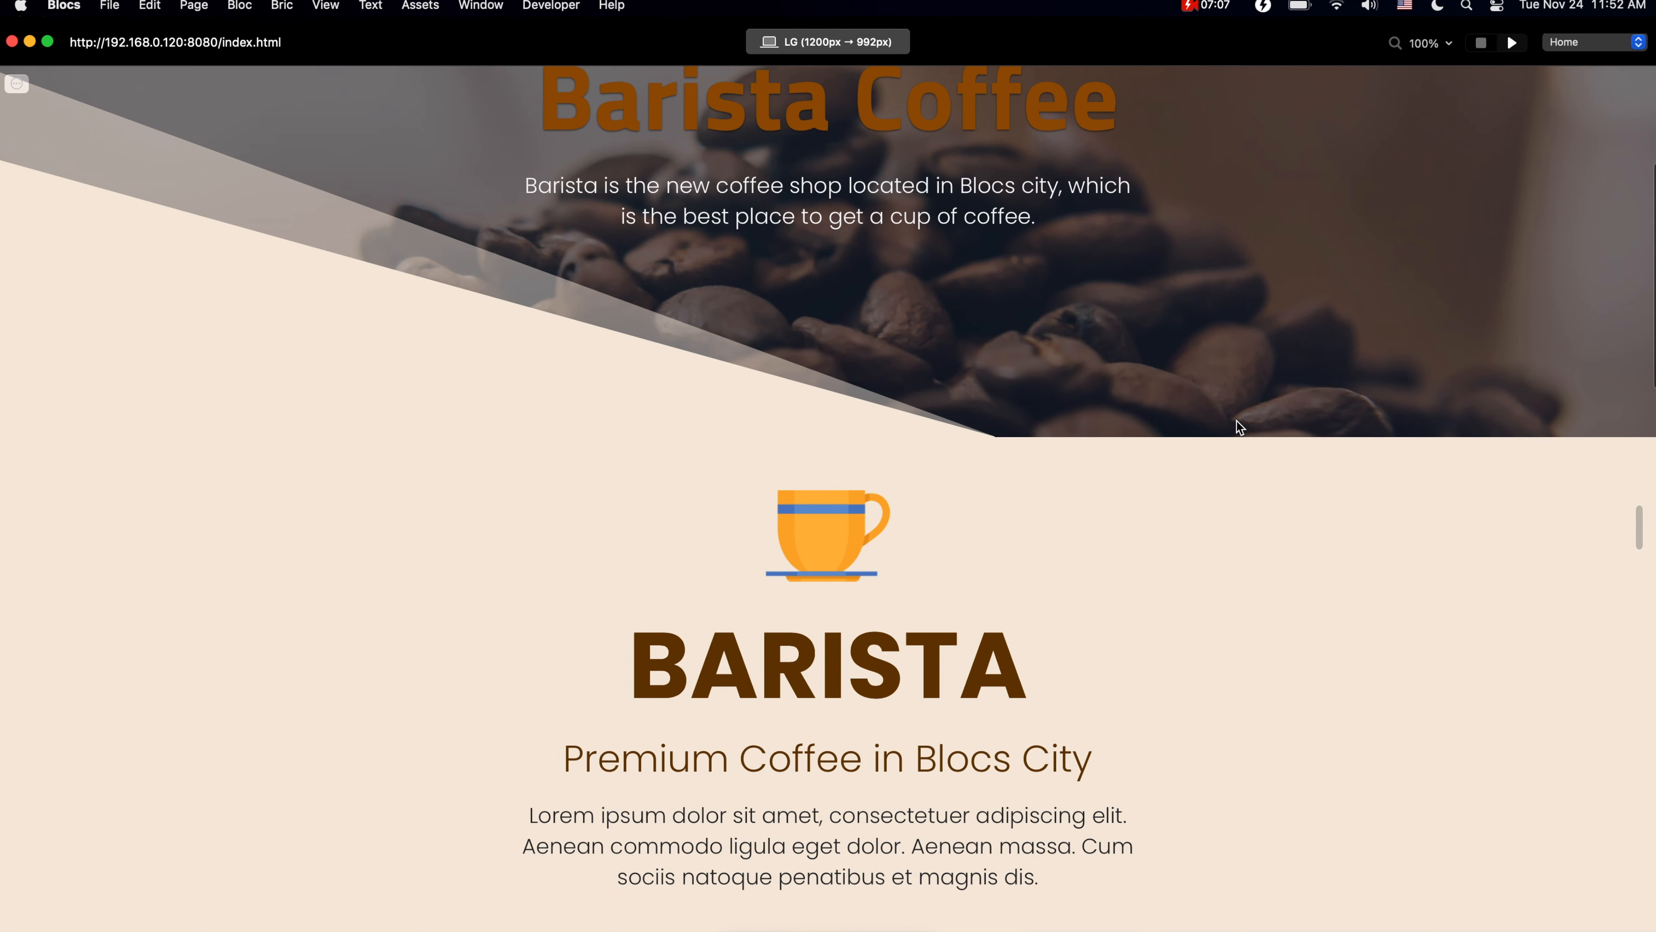
pyautogui.scroll(-3, 1239, 427)
pyautogui.scroll(-3, 649, 447)
pyautogui.scroll(5, 649, 447)
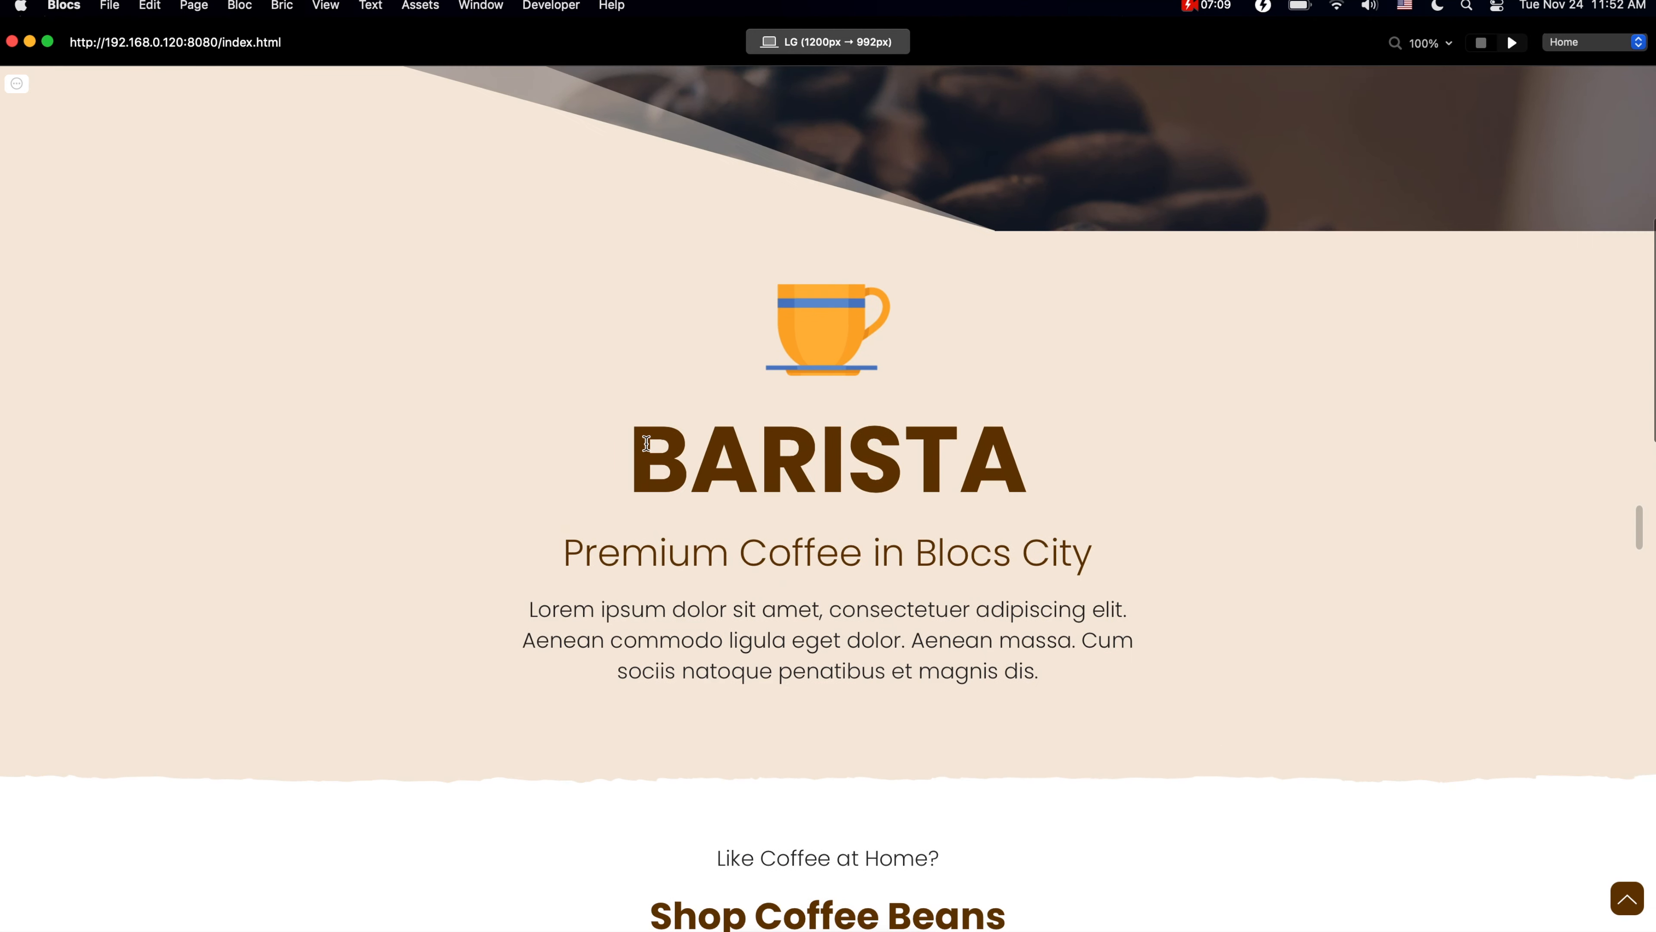
pyautogui.moveTo(553, 473); pyautogui.dragTo(1055, 478)
pyautogui.click(1060, 480)
pyautogui.scroll(10, 1065, 481)
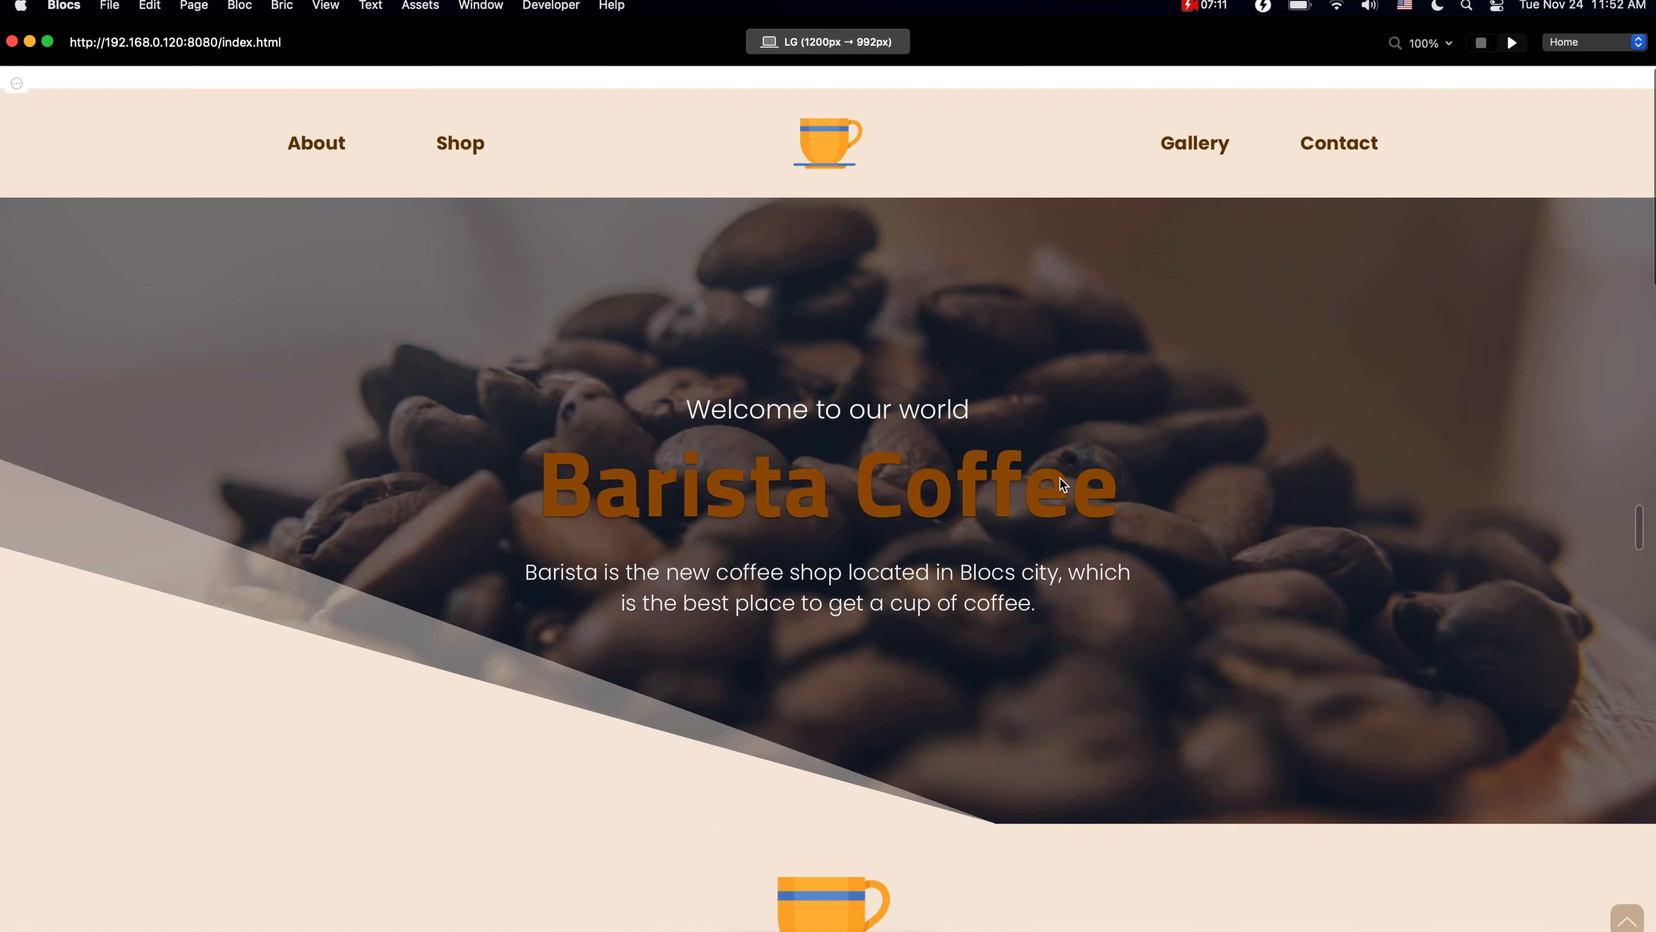
pyautogui.click(1478, 44)
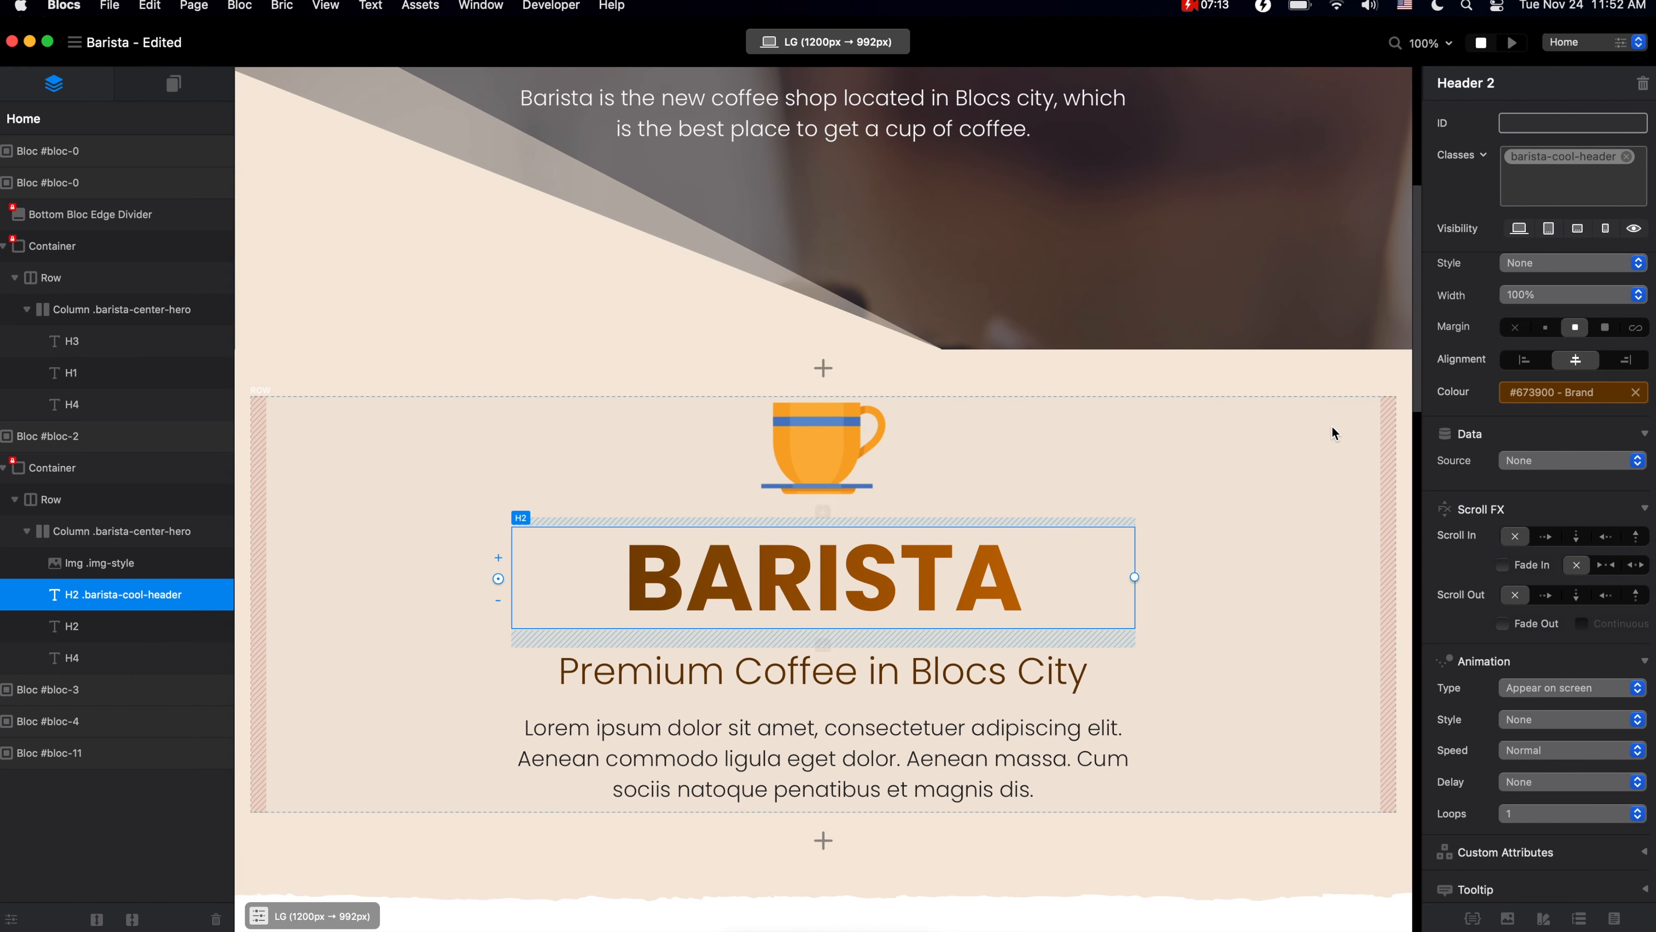
# Set the padding of the bloc containing the BARISTA heading to XXL - 200px.
pyautogui.click(1375, 386)
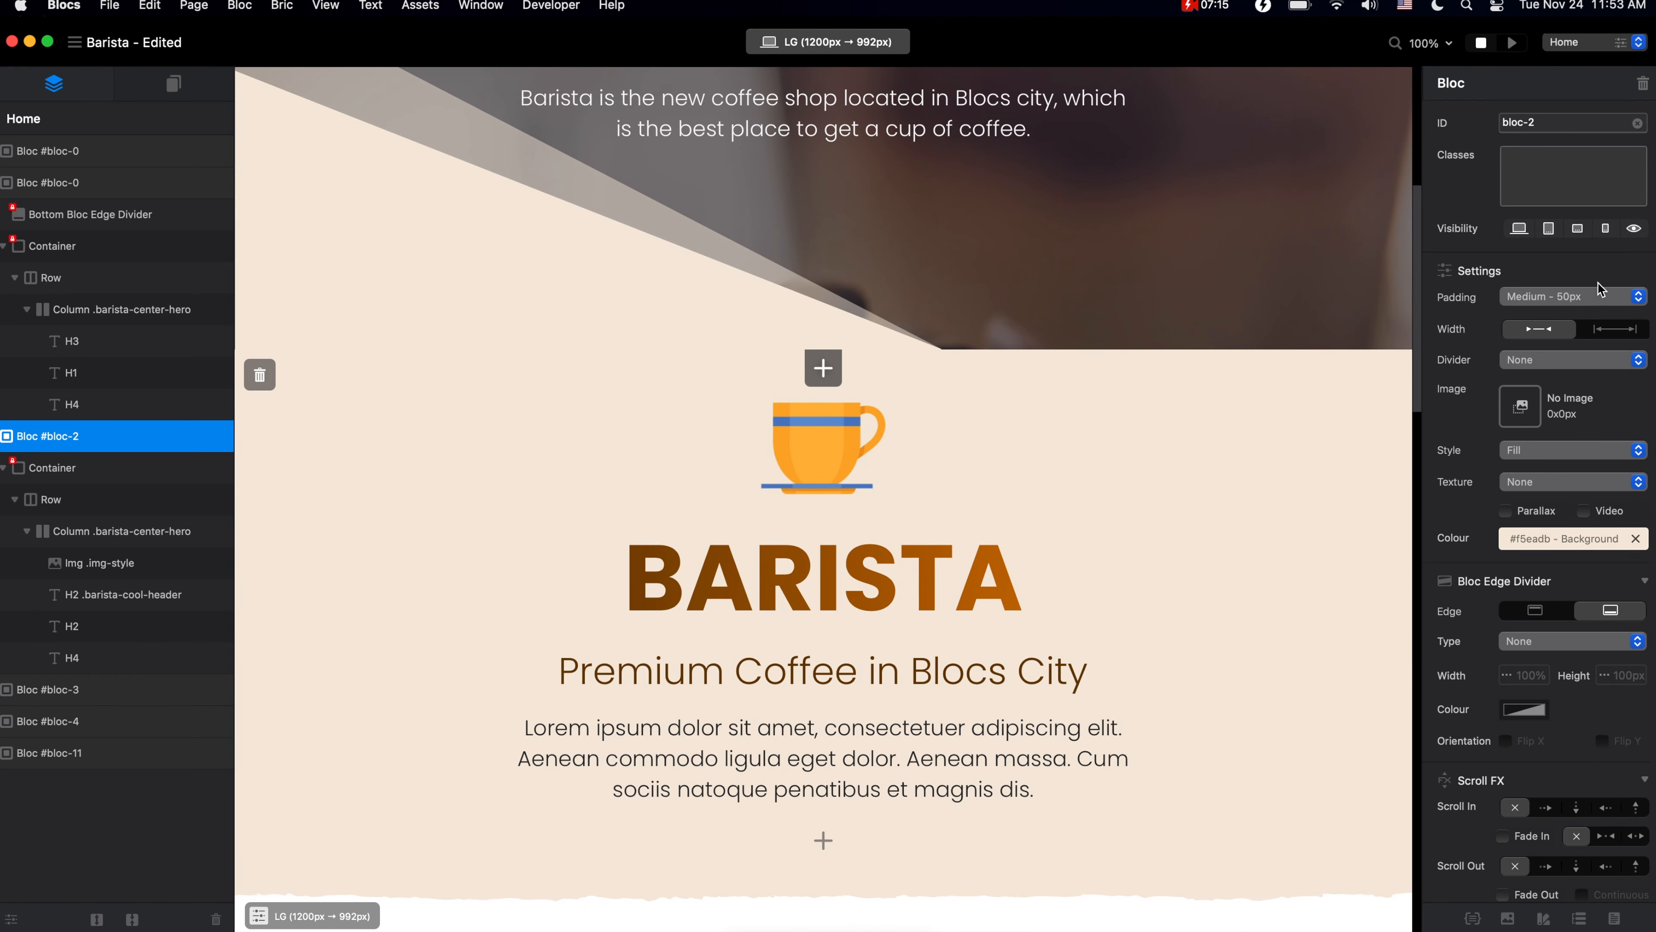
pyautogui.click(1597, 297)
pyautogui.click(1595, 244)
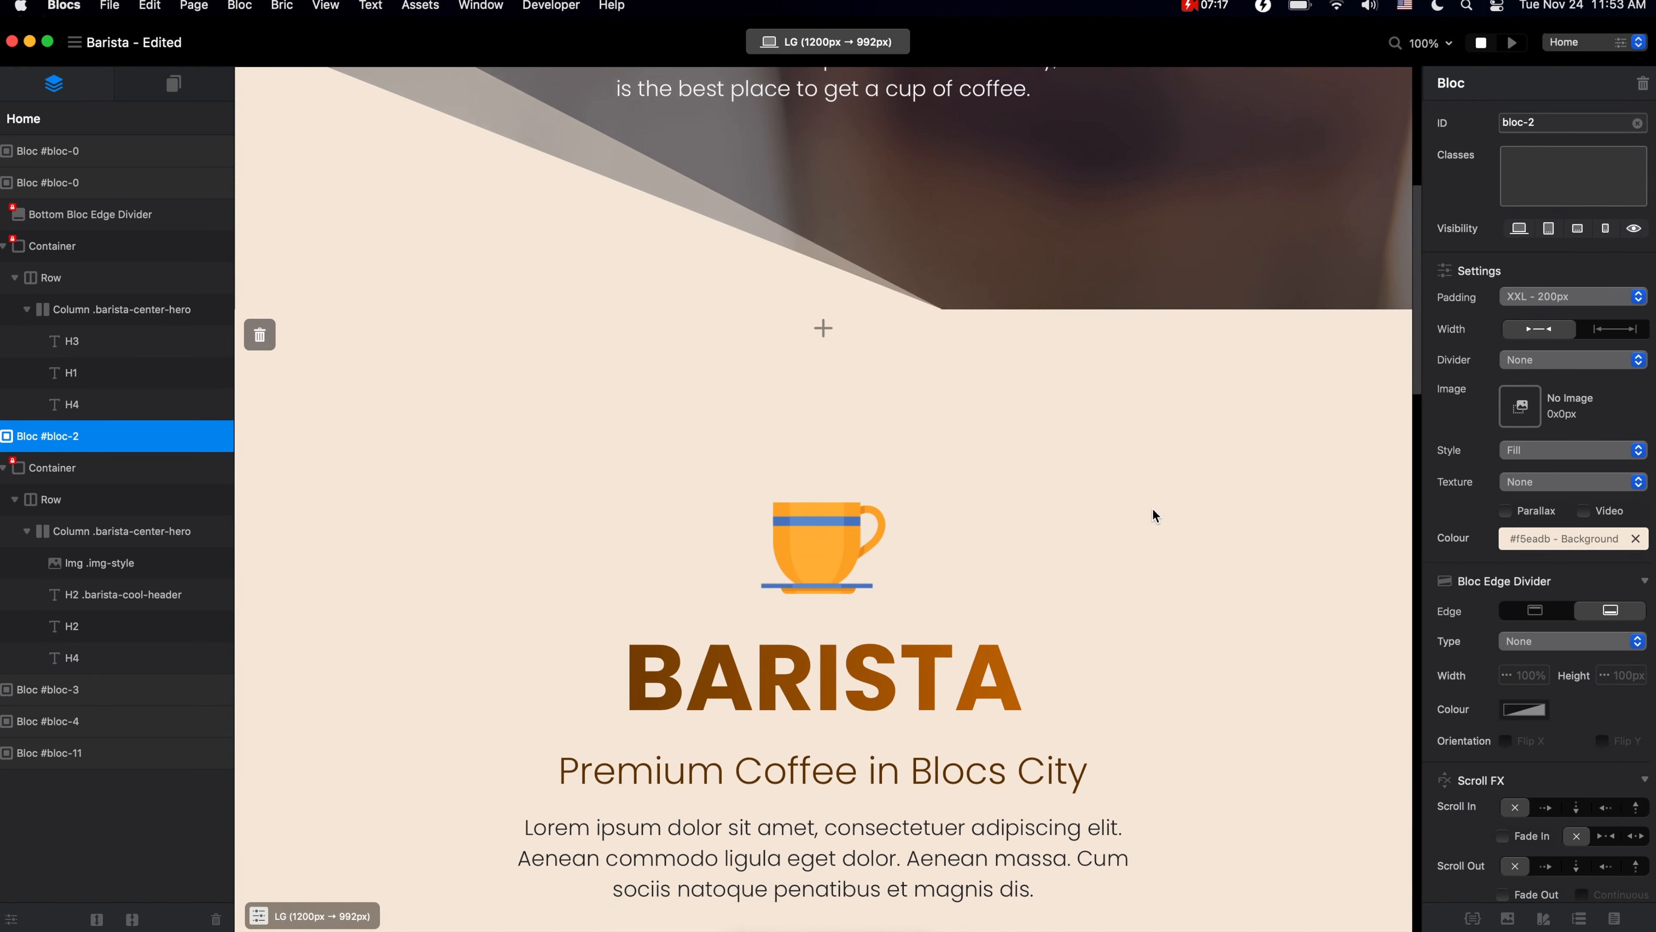
# Enable the Fade In scroll effect with the scale-up option on the BARISTA heading.
pyautogui.click(1004, 585)
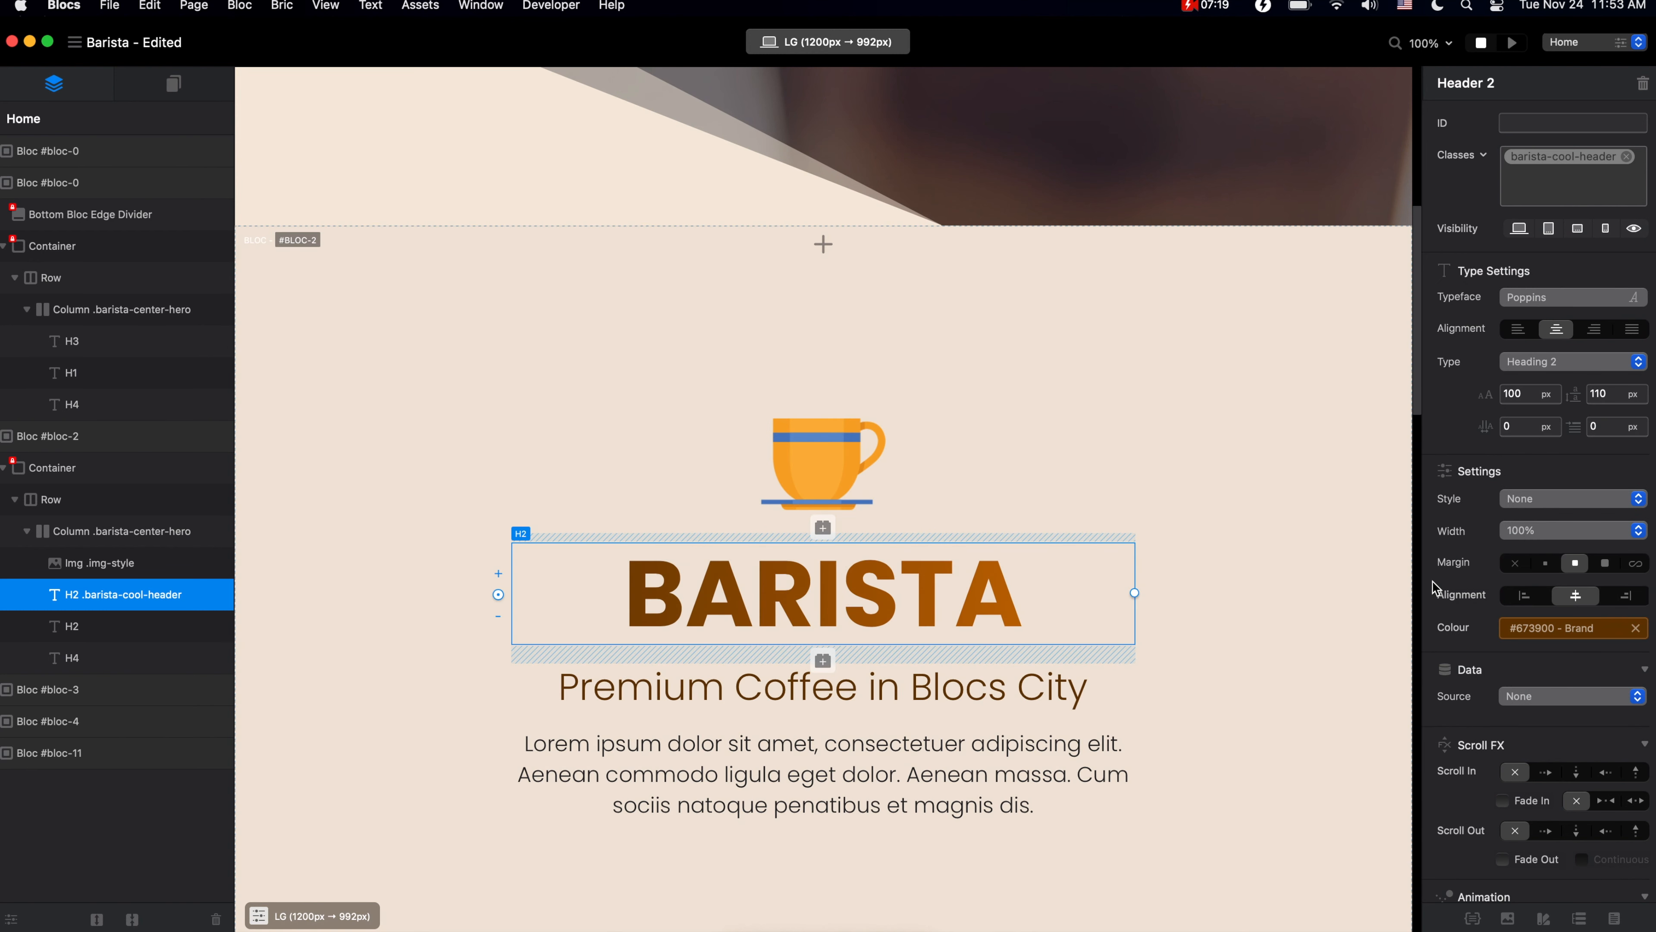
pyautogui.scroll(-4, 1577, 727)
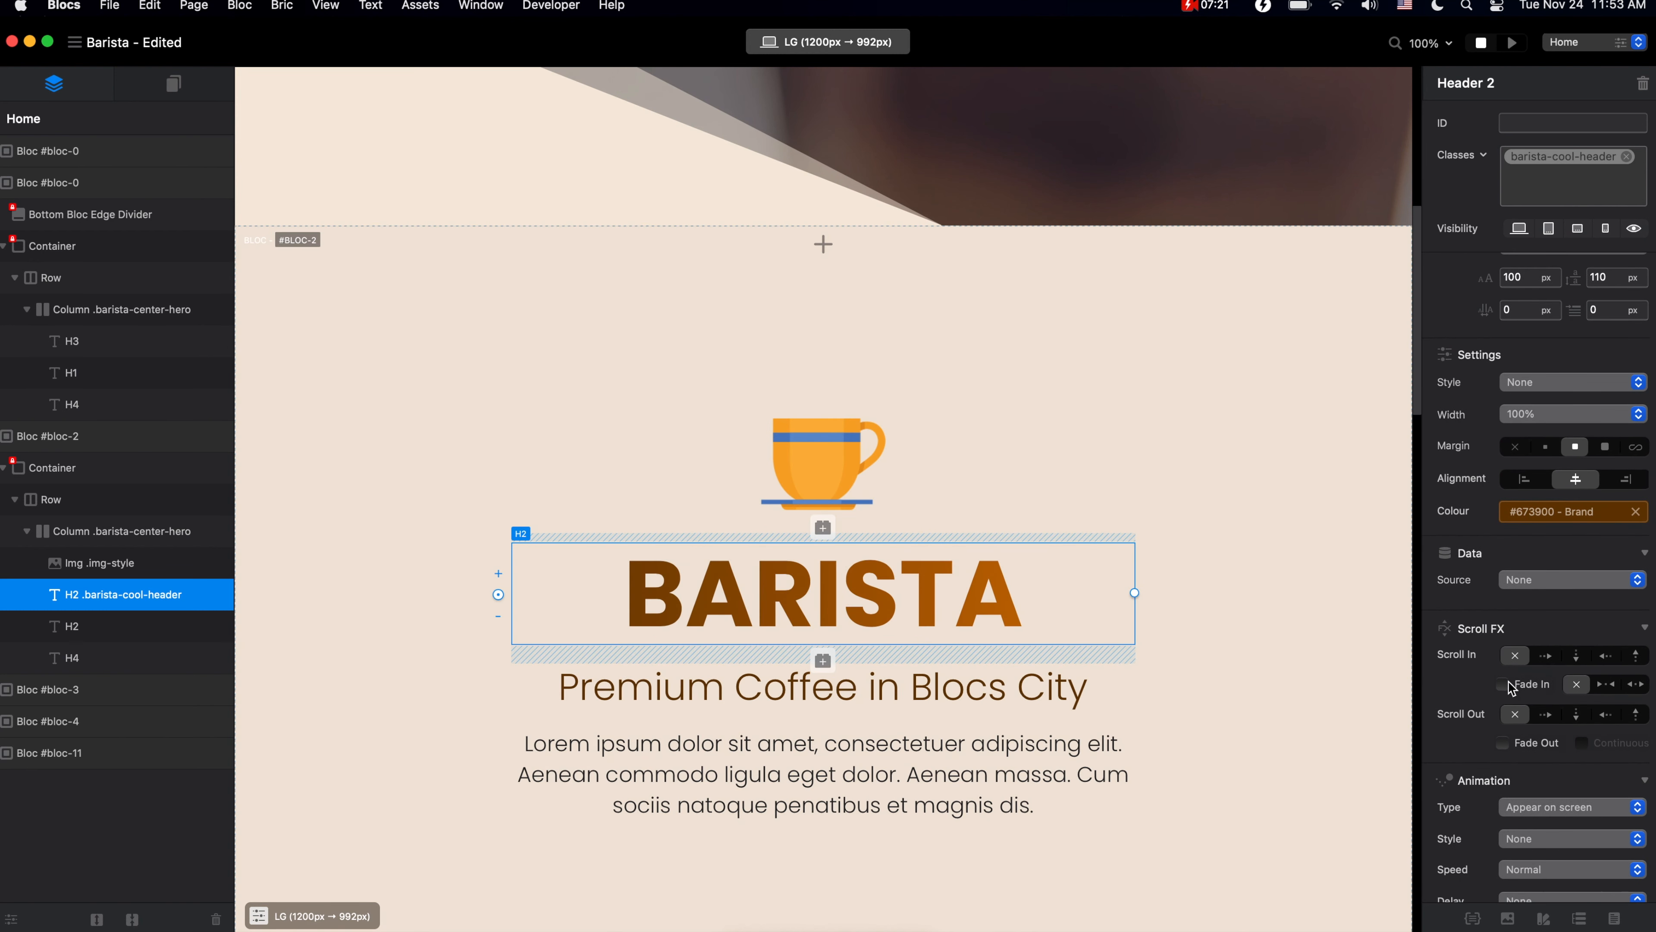
pyautogui.click(1503, 684)
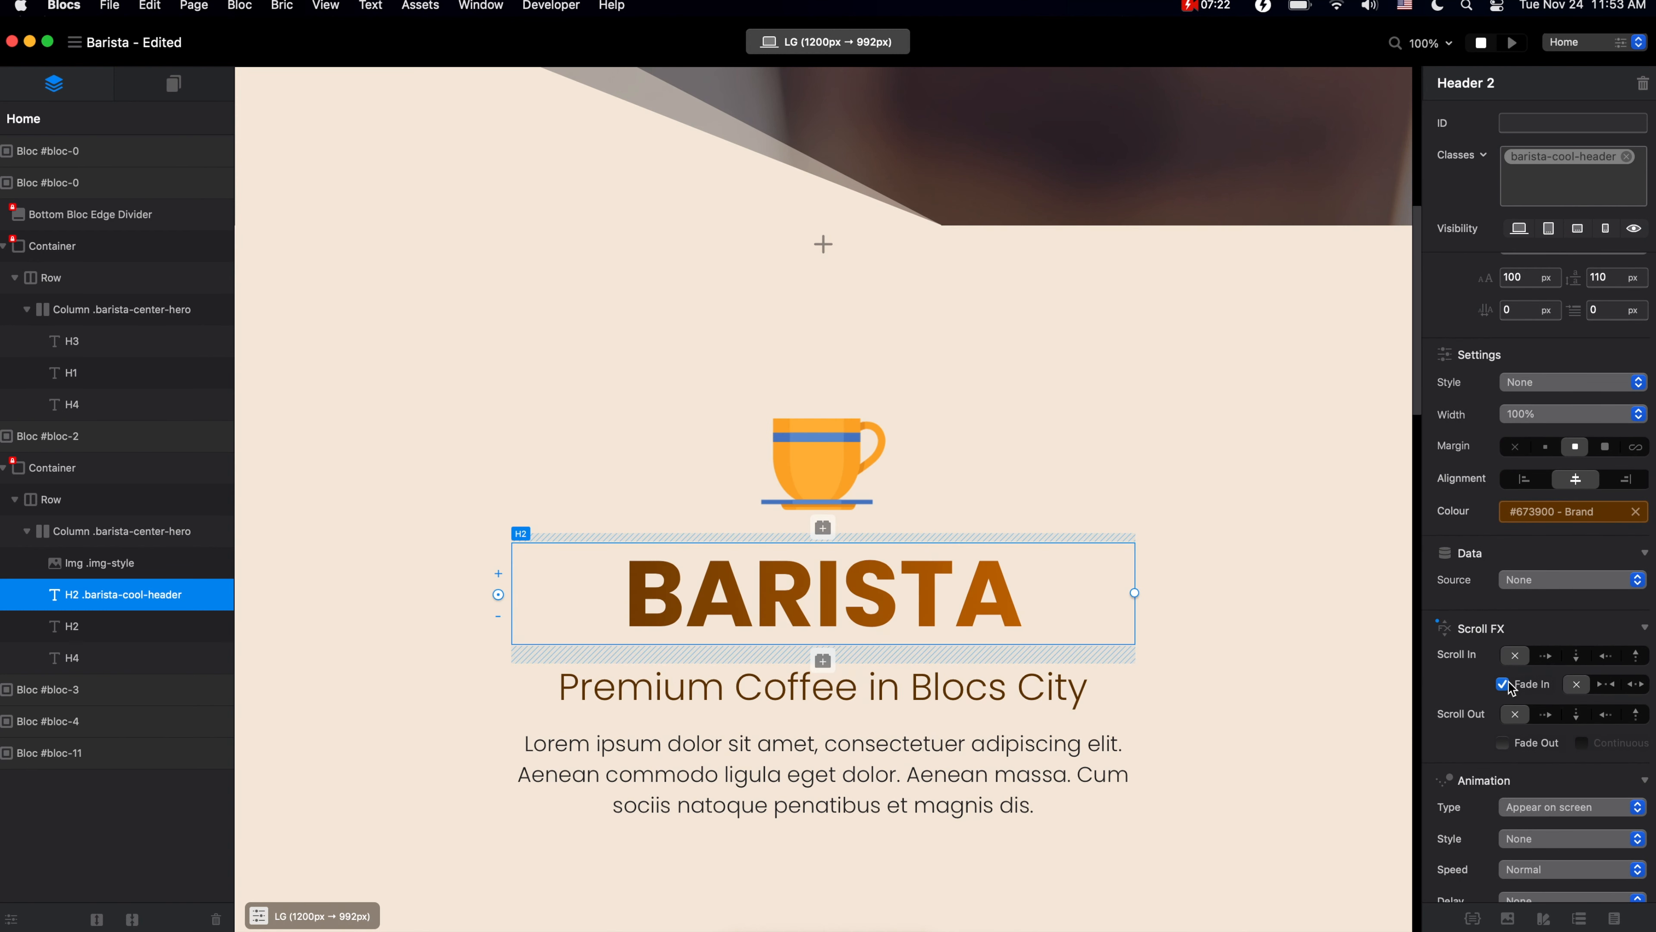
pyautogui.click(1636, 685)
# Preview the page and check the BARISTA heading's fade and scale effect while scrolling, and return to editing.
pyautogui.click(1514, 42)
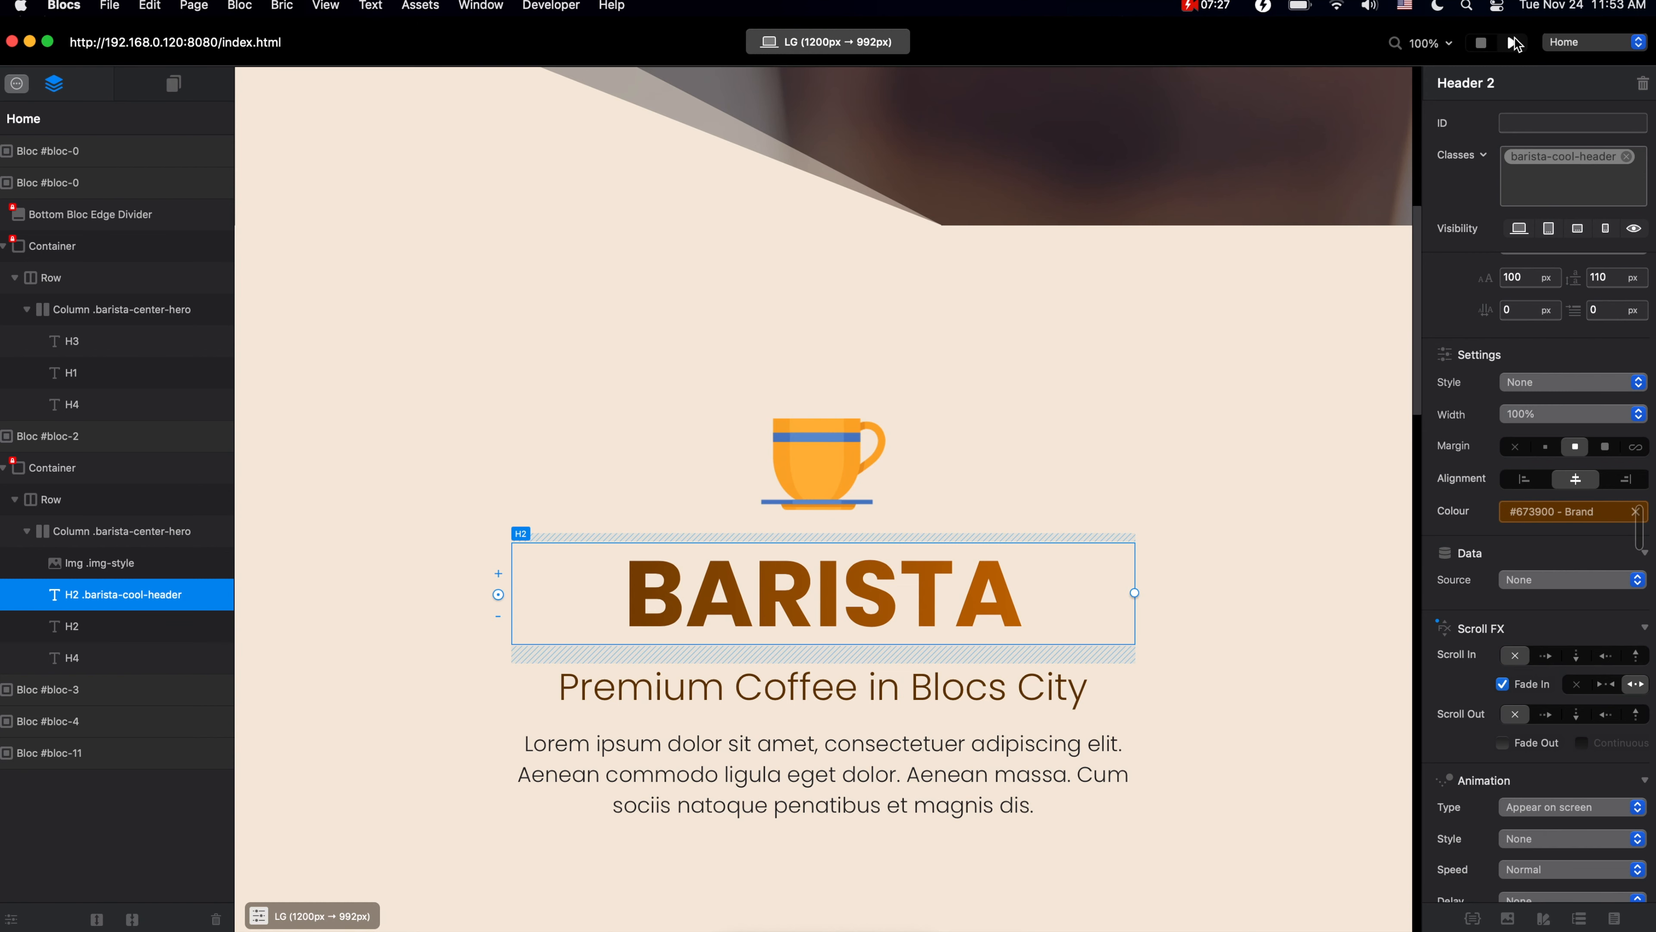
pyautogui.scroll(-5, 1355, 661)
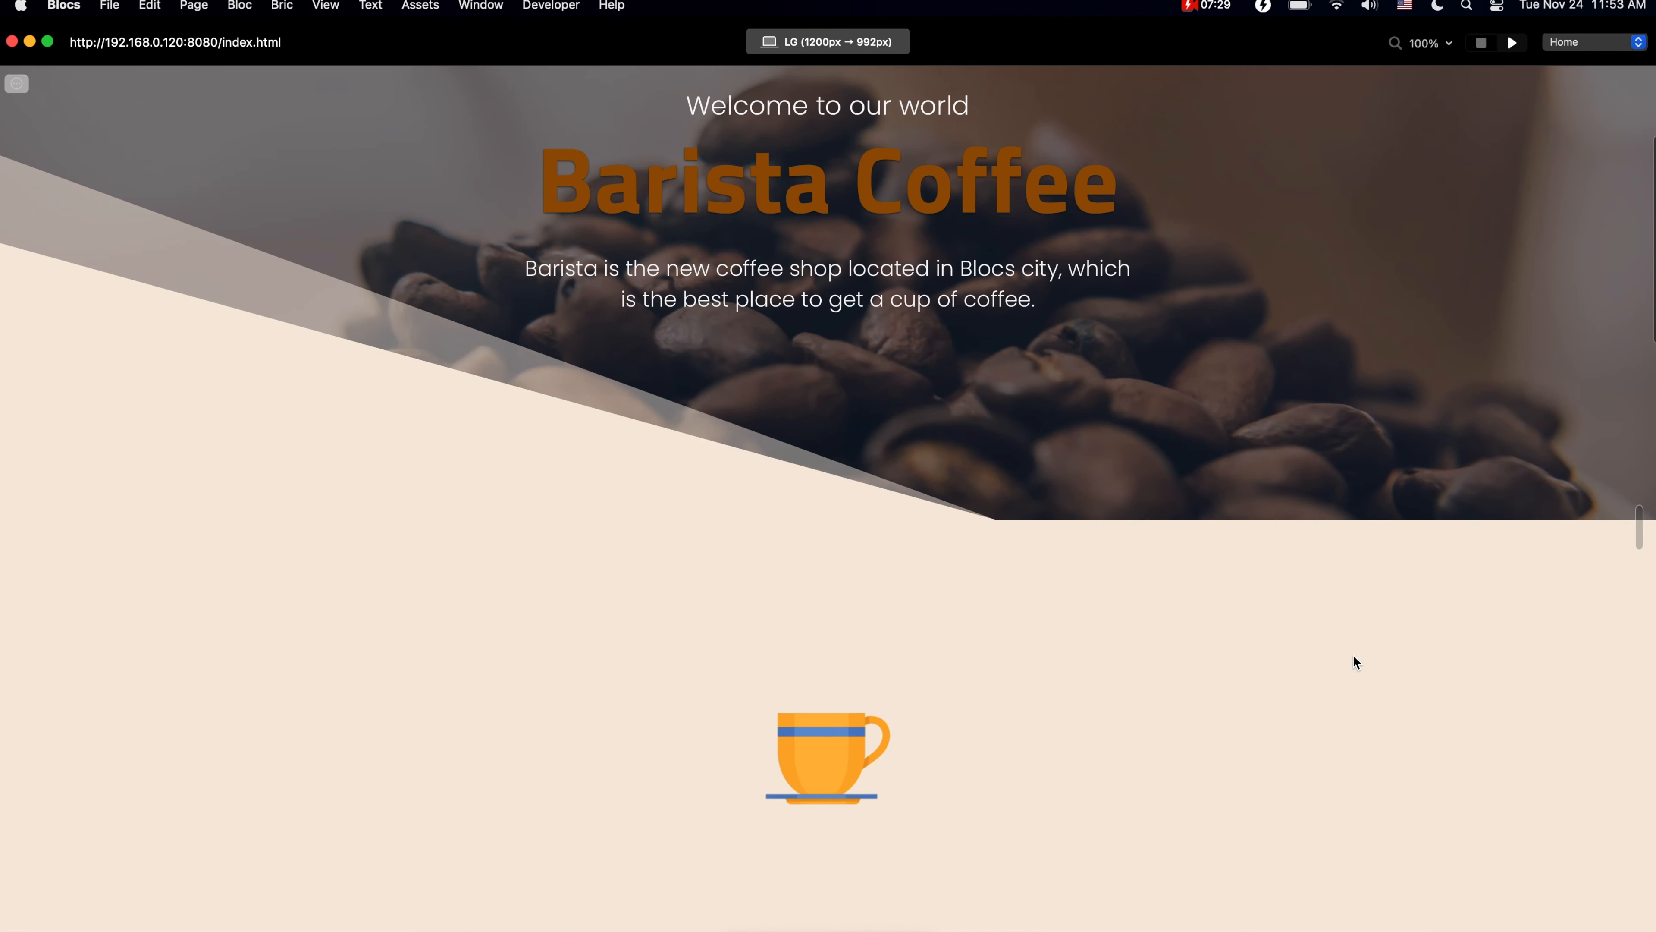
pyautogui.scroll(-5, 1355, 661)
pyautogui.scroll(5, 1353, 655)
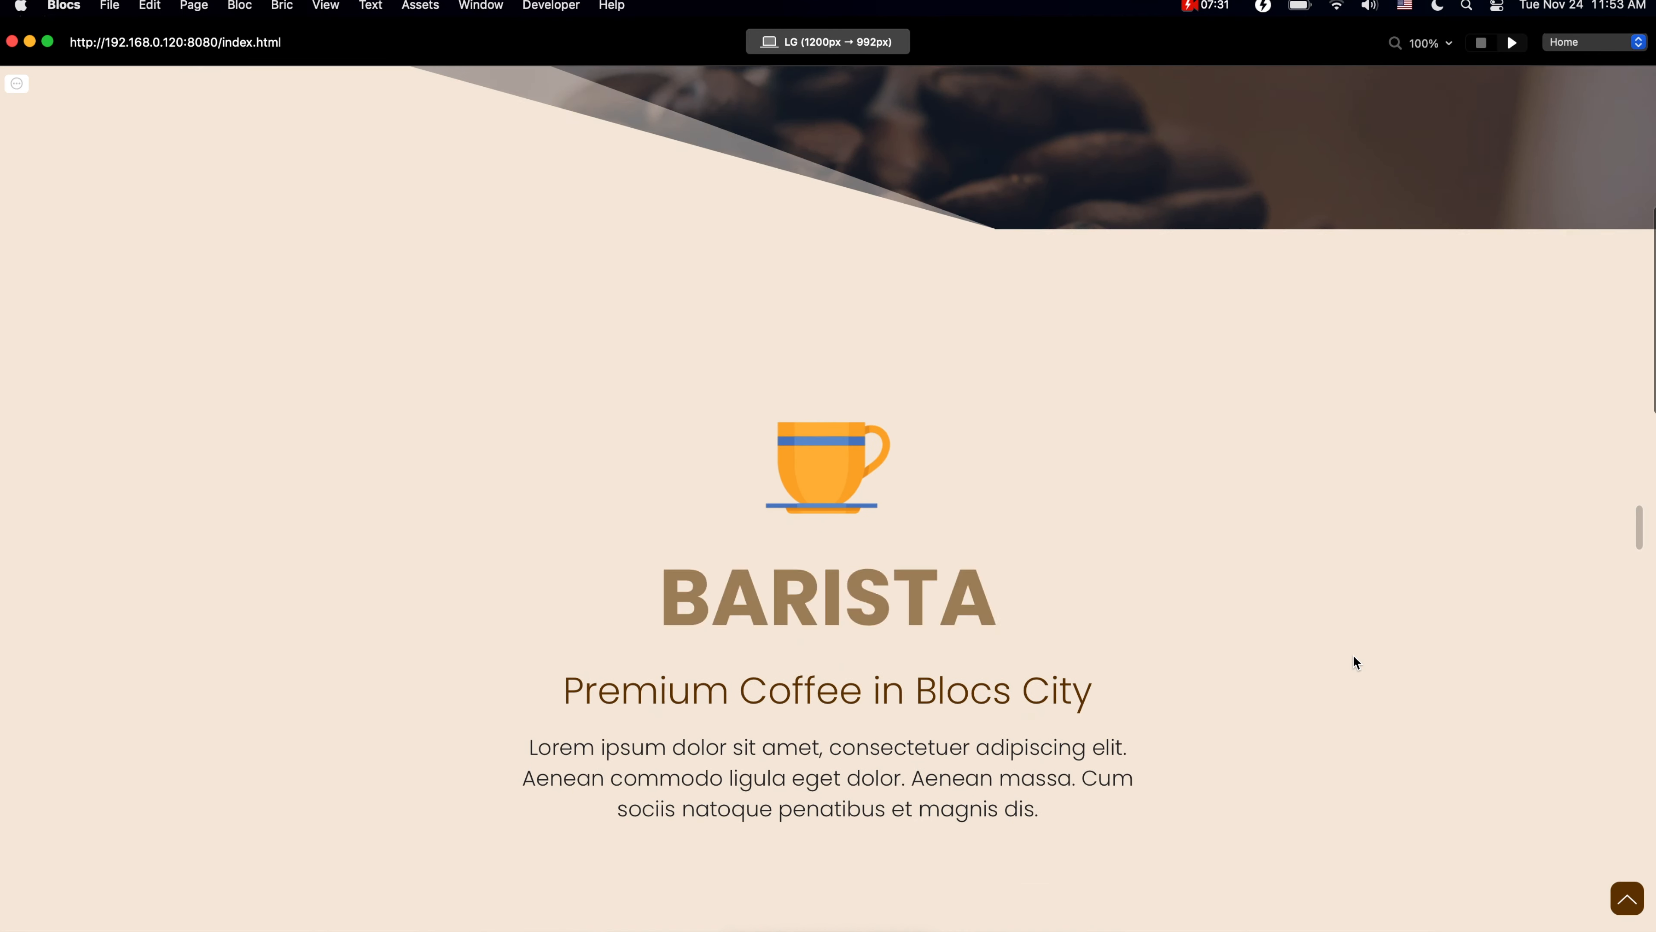
pyautogui.scroll(-4, 1354, 655)
pyautogui.scroll(4, 1354, 657)
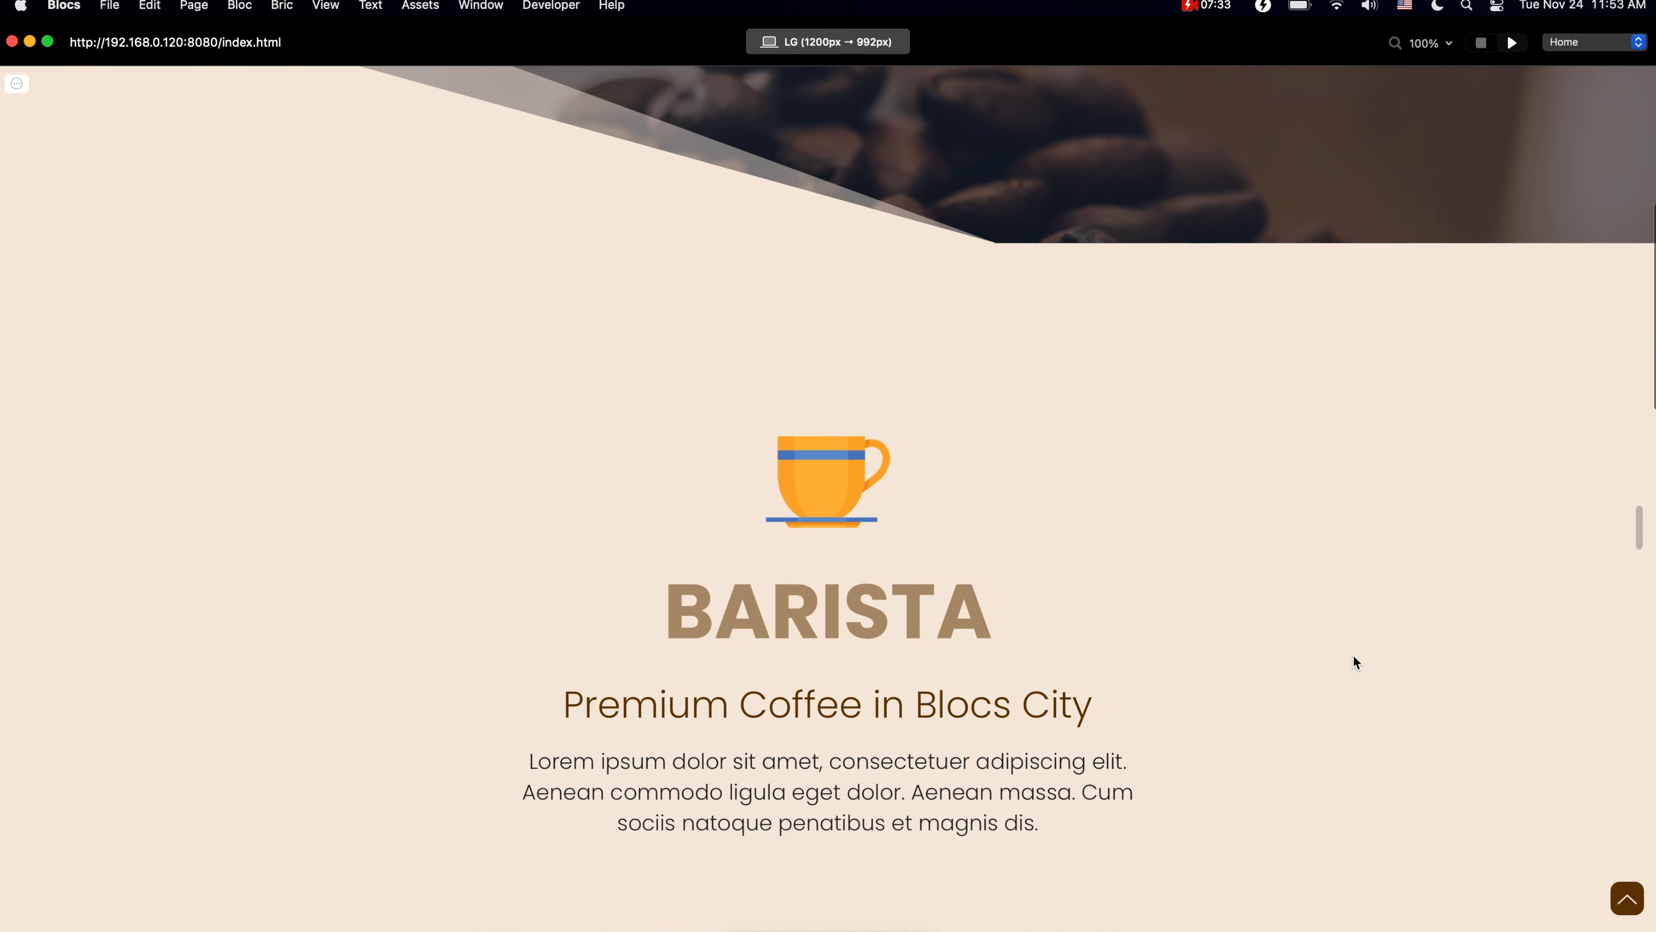
pyautogui.scroll(-4, 1353, 657)
pyautogui.scroll(4, 1354, 655)
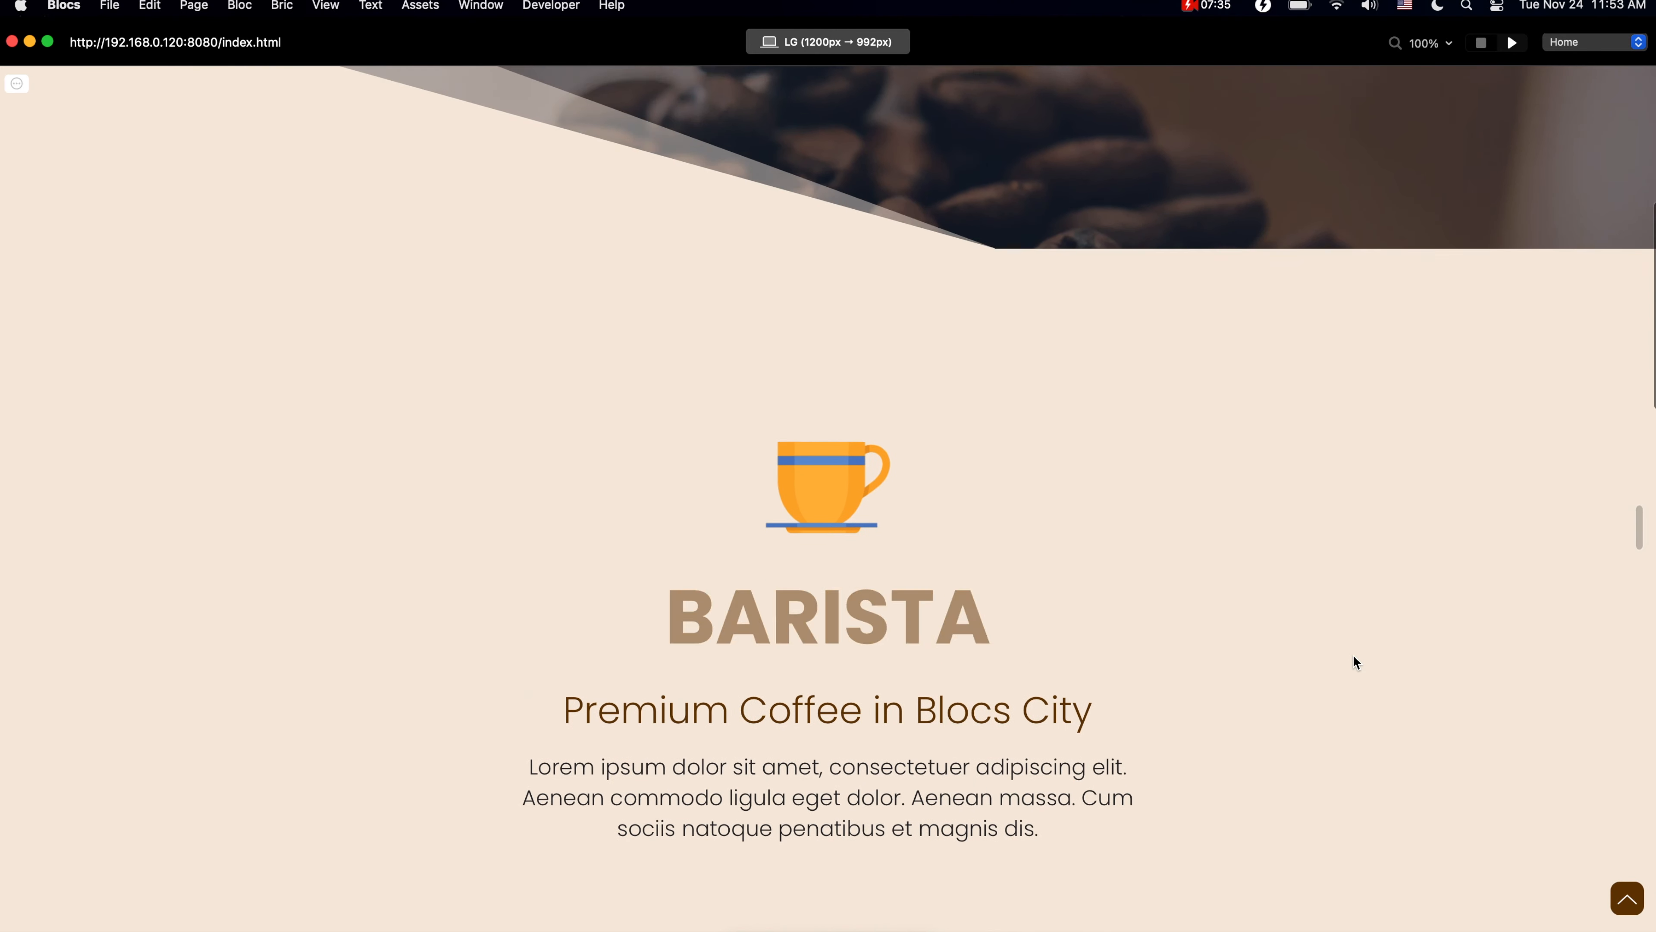
pyautogui.scroll(-4, 1353, 655)
pyautogui.scroll(2, 1354, 655)
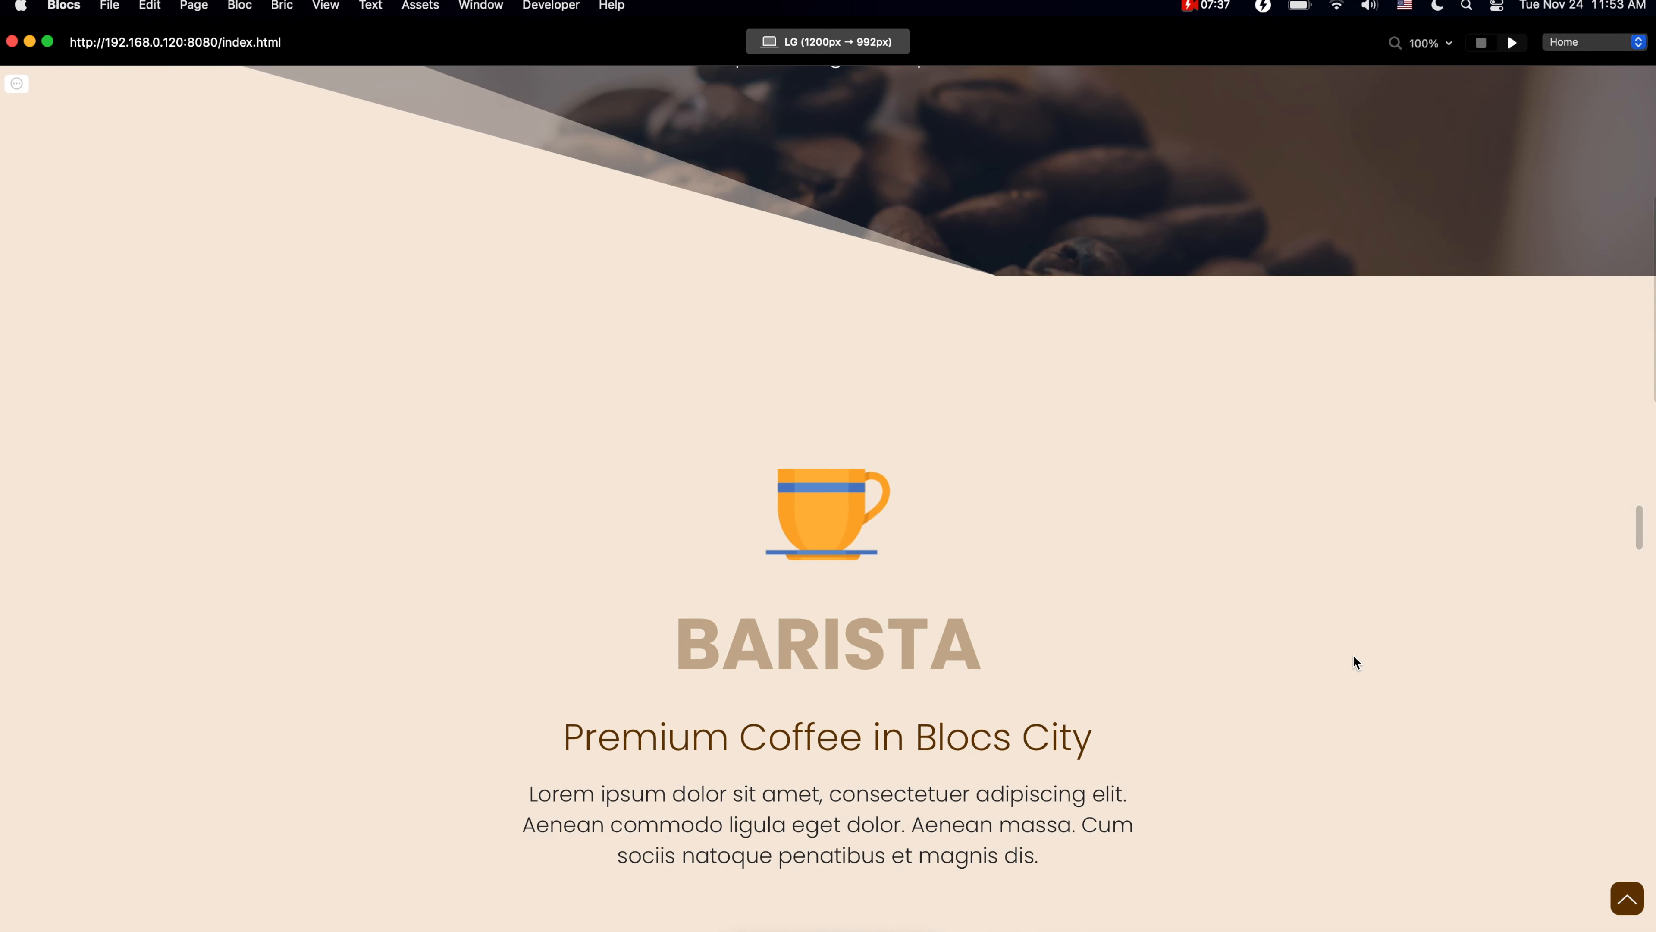
pyautogui.click(1481, 43)
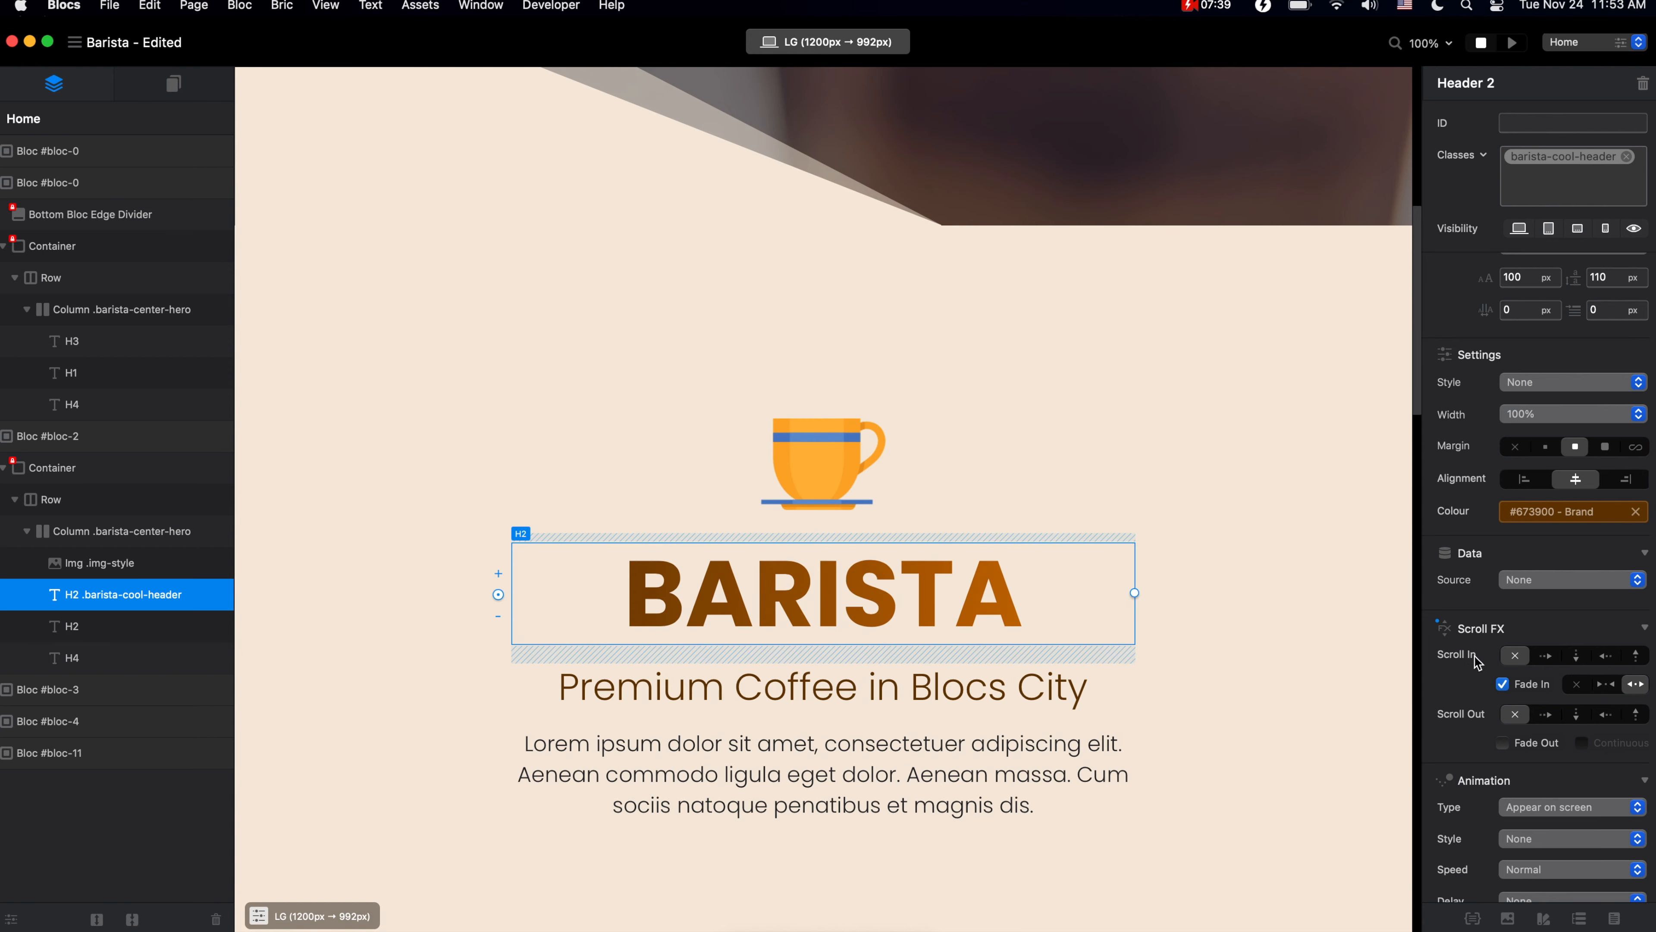
# Give the Premium Coffee in Blocs City heading an upward Scroll In effect and Fade In with the scale-down option.
pyautogui.click(1019, 701)
pyautogui.click(1632, 658)
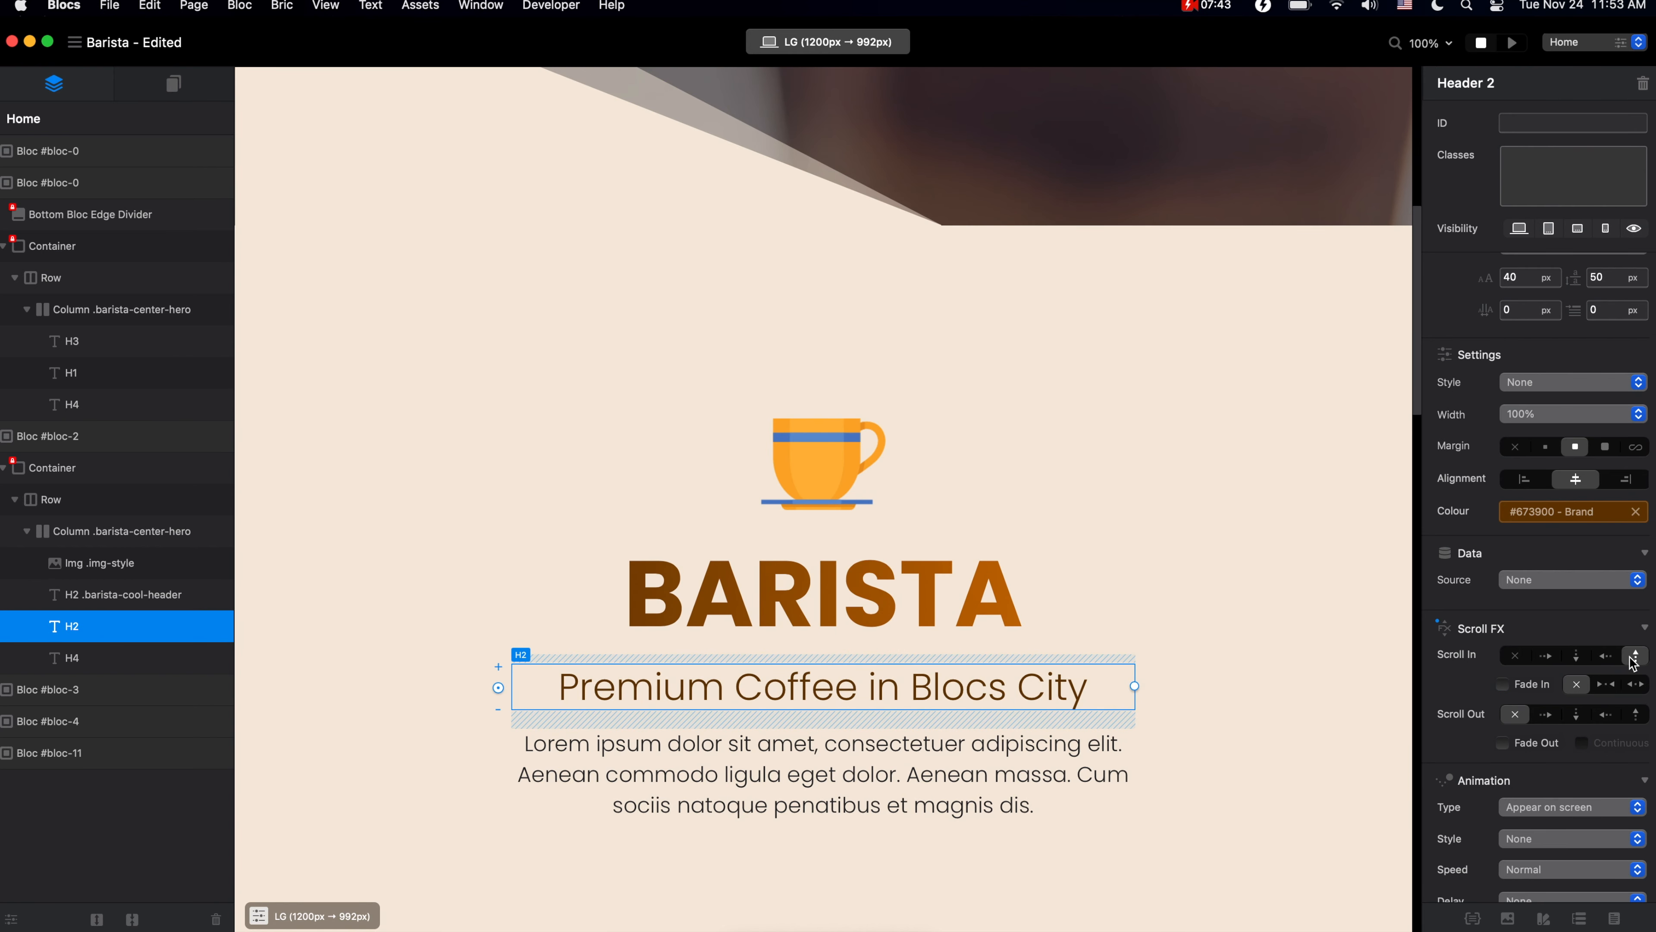
pyautogui.click(1503, 684)
pyautogui.click(1615, 685)
# Preview the page, check the BARISTA and Premium Coffee in Blocs City headings' scroll effects while scrolling, and return to editing.
pyautogui.click(1515, 42)
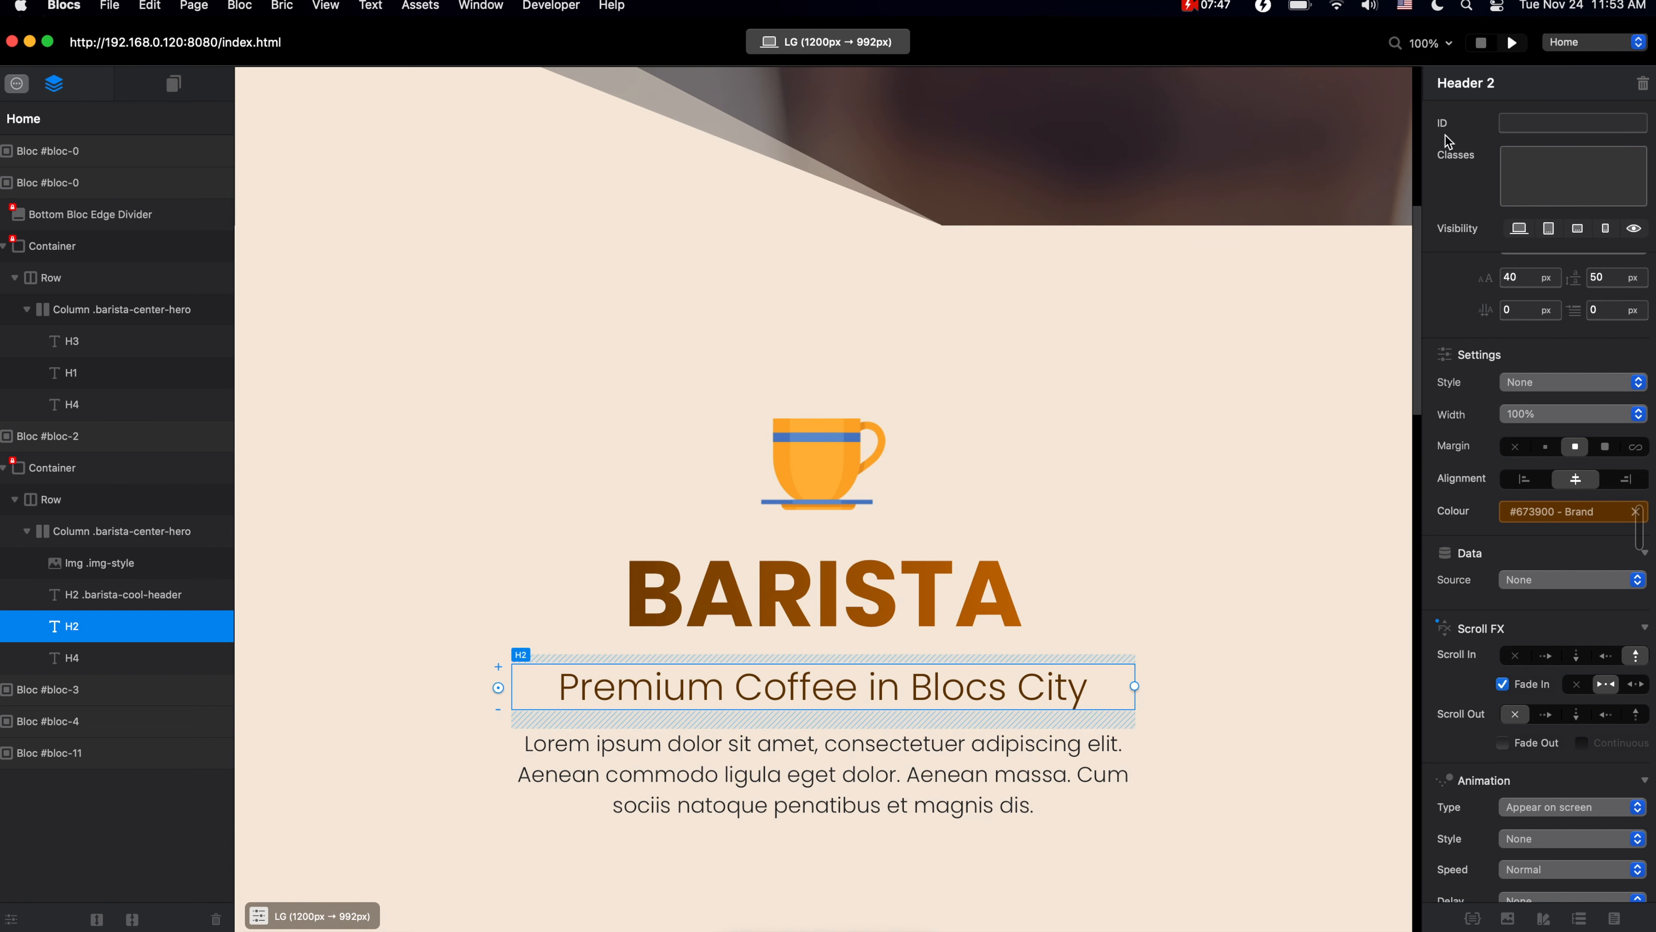
pyautogui.scroll(-5, 1333, 506)
pyautogui.scroll(-4, 1332, 512)
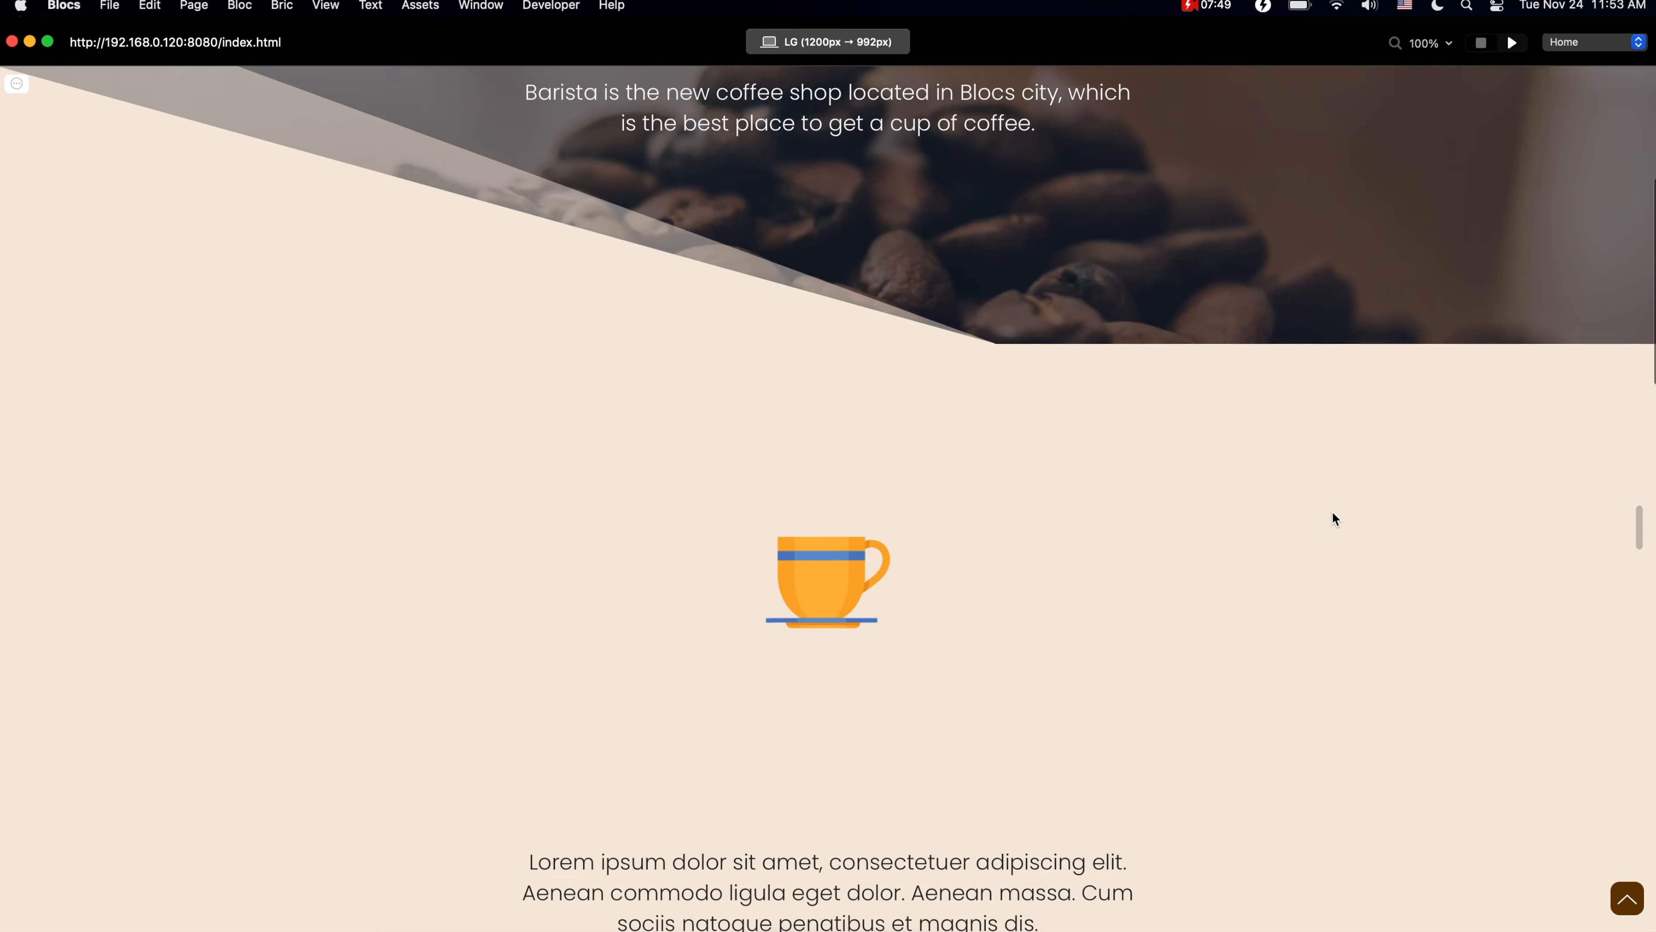
pyautogui.scroll(1, 1331, 511)
pyautogui.scroll(-1, 1331, 512)
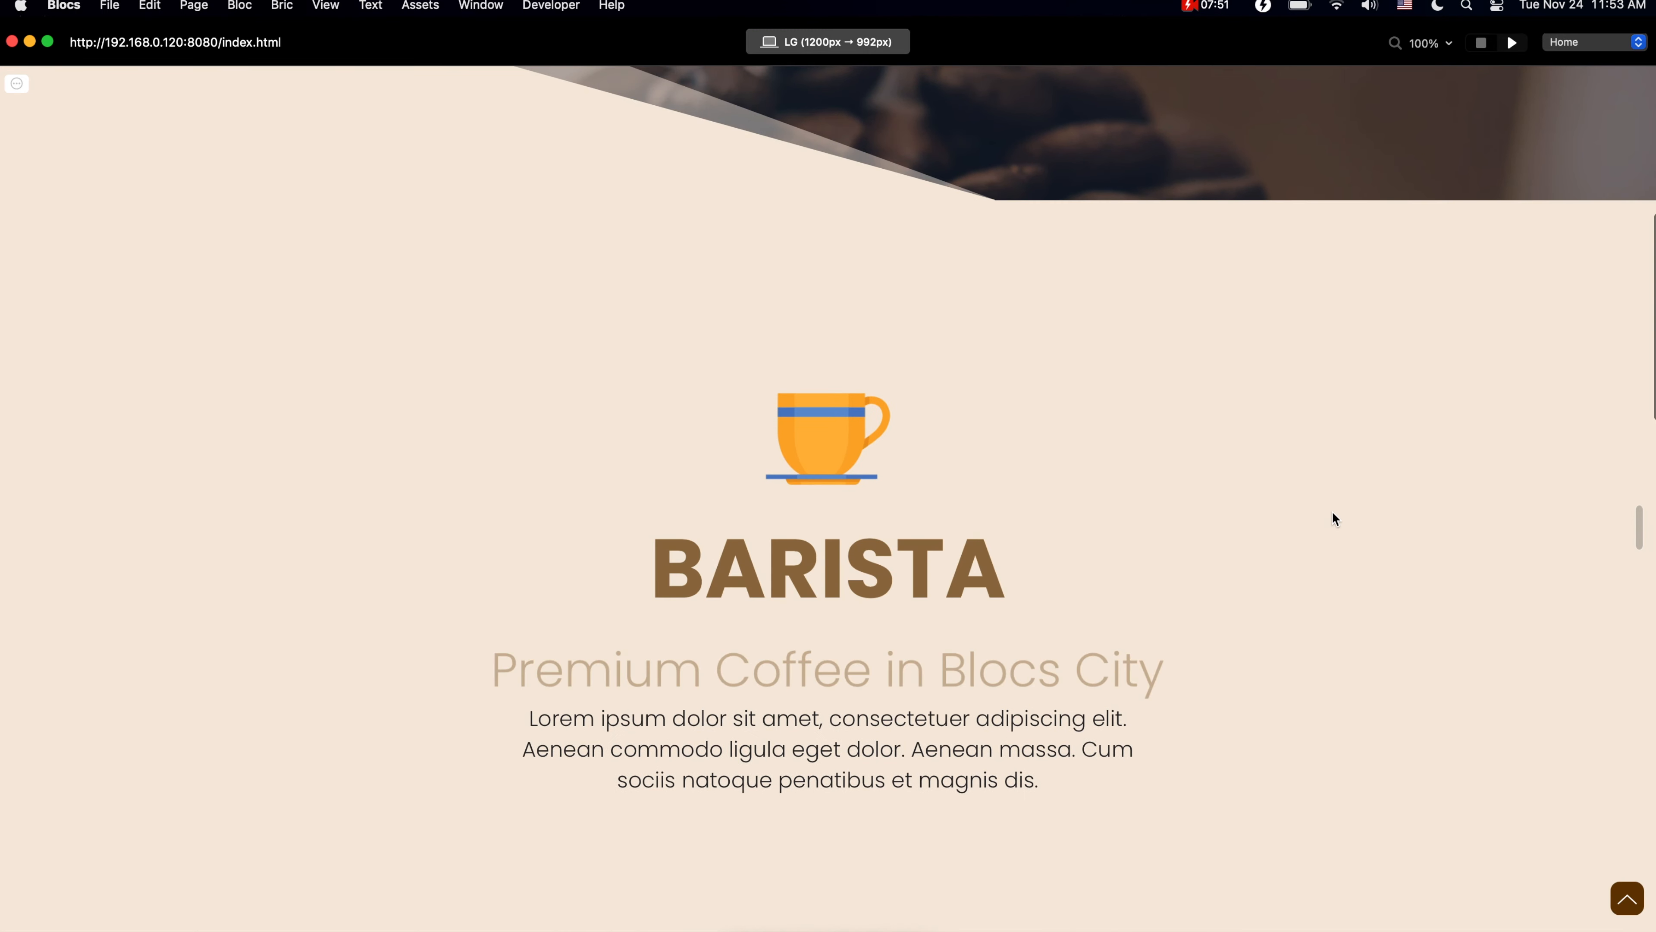
pyautogui.scroll(3, 1331, 511)
pyautogui.click(1480, 42)
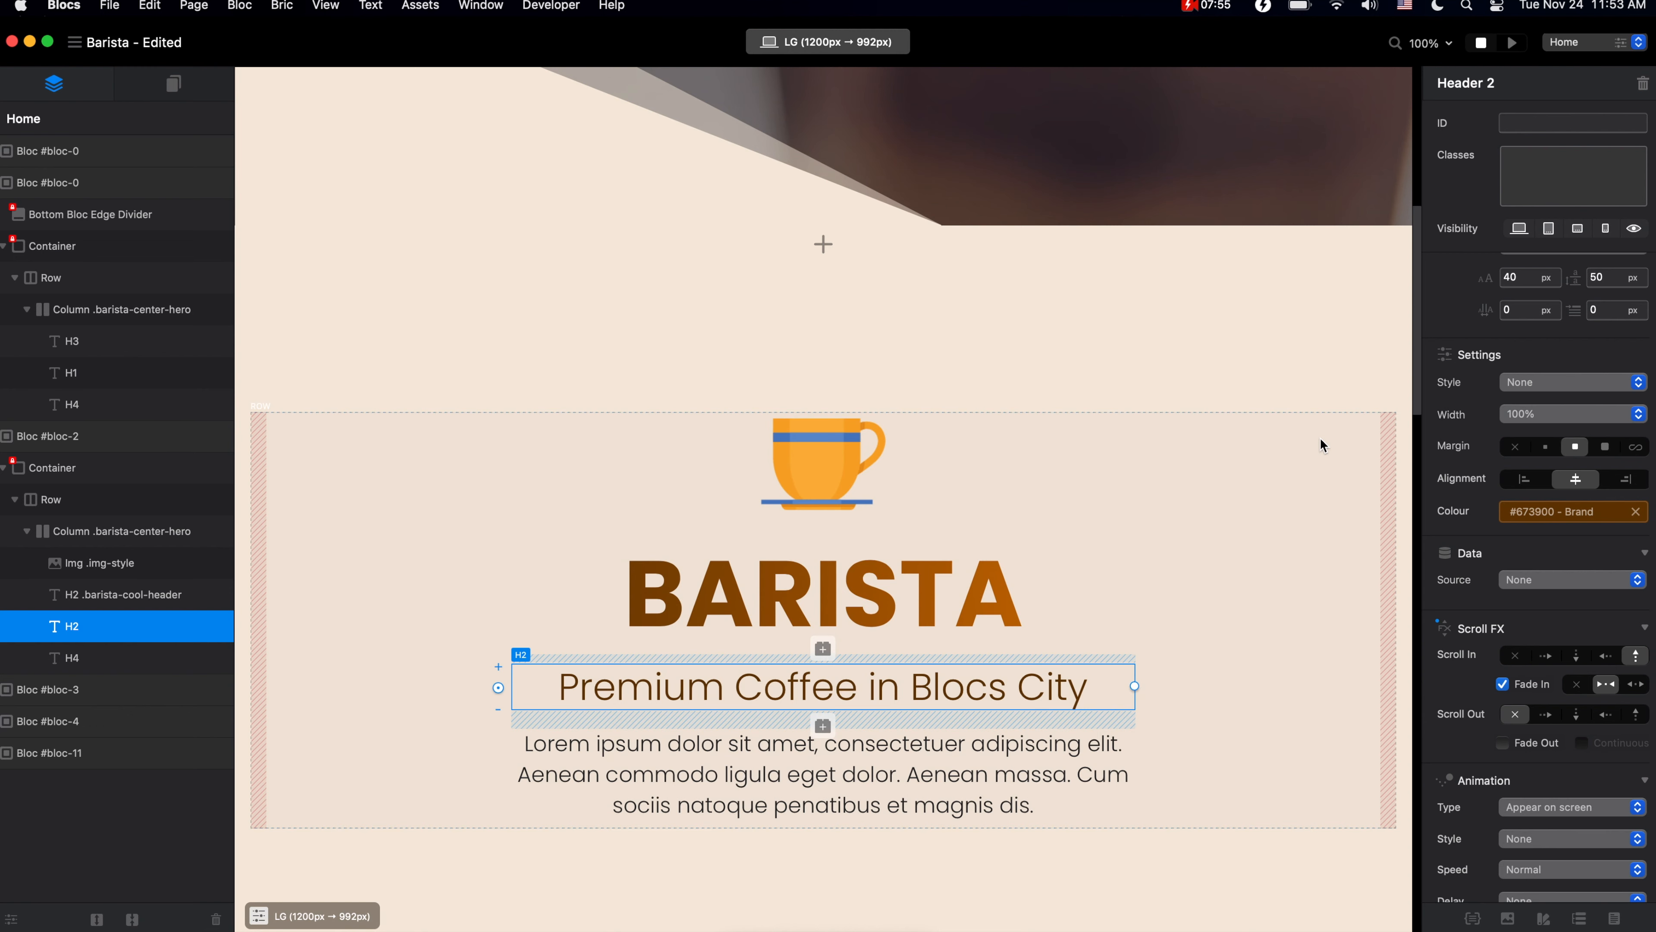
# Turn off the Fade In and Scroll In effects on the Premium Coffee in Blocs City heading.
pyautogui.click(1502, 683)
pyautogui.click(1514, 656)
pyautogui.scroll(10, 1244, 385)
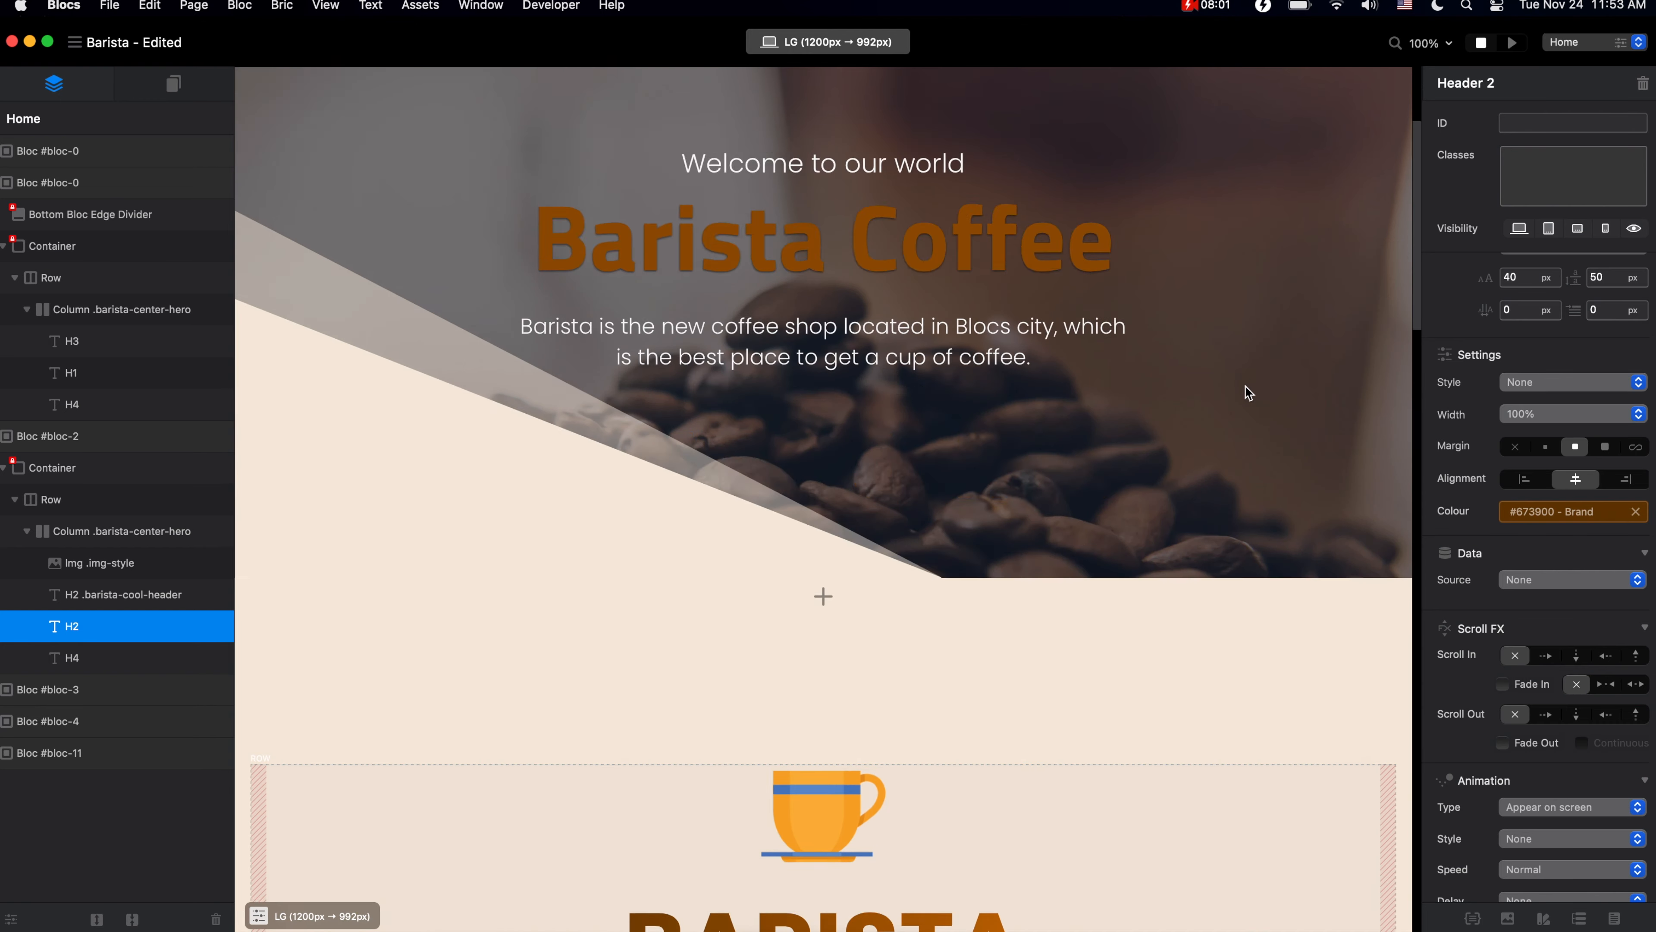
# Select the middle Coffee Beans product image and examine its dimensions and alt text settings.
pyautogui.scroll(-3, 1244, 384)
pyautogui.scroll(-15, 1245, 385)
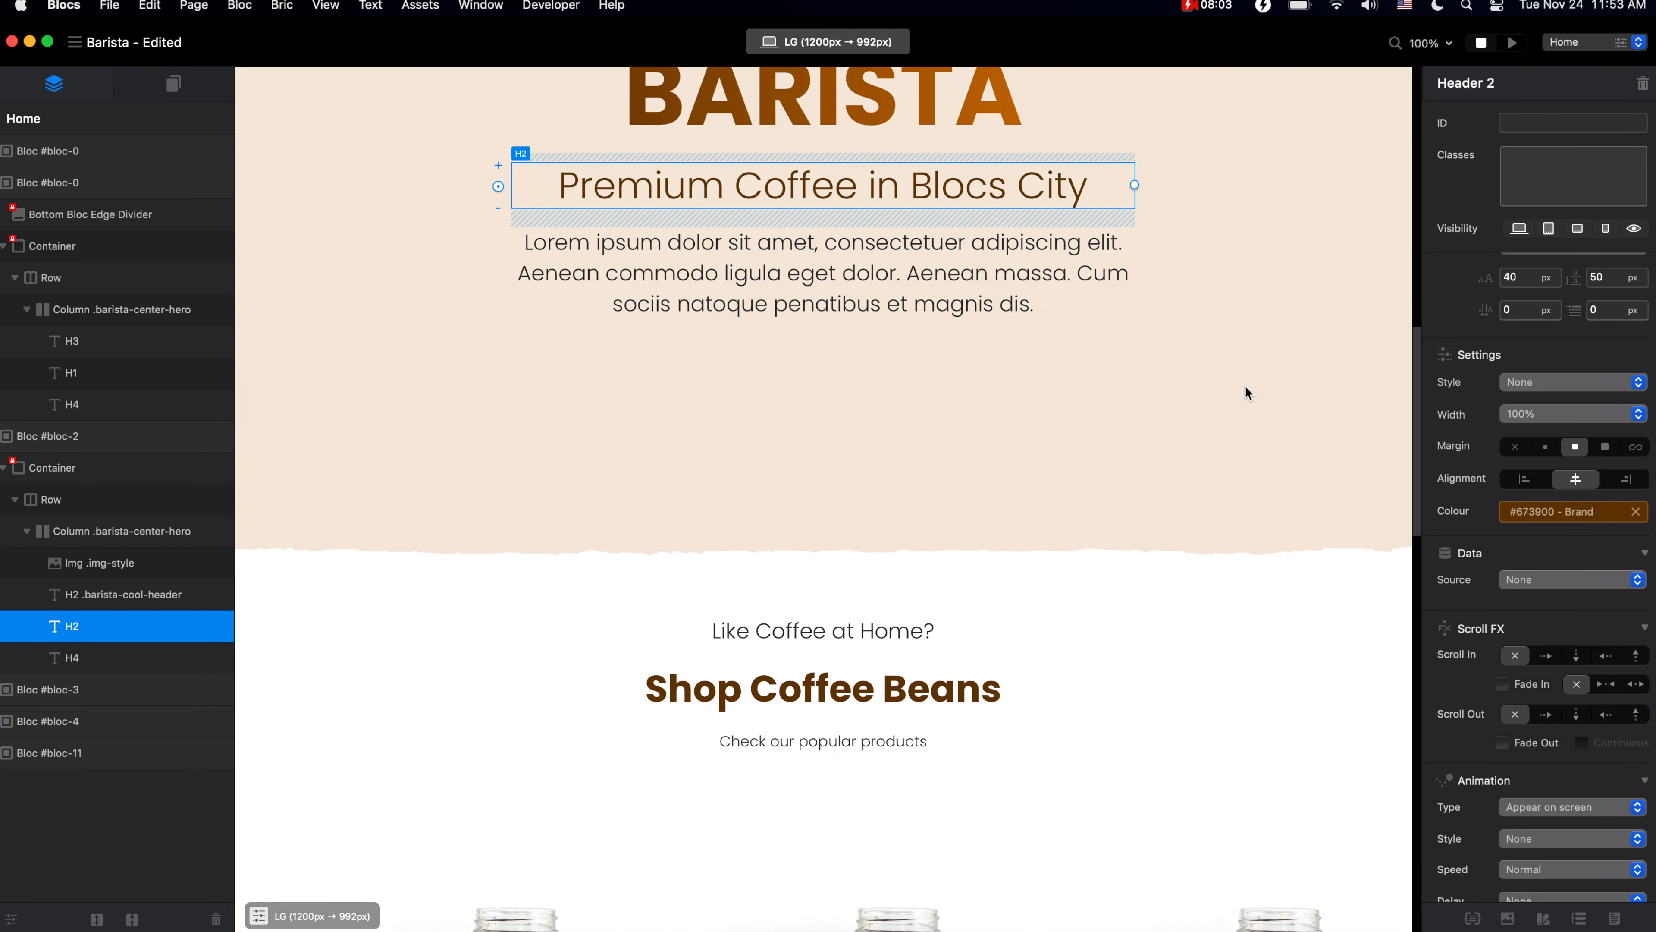
pyautogui.scroll(-3, 1245, 388)
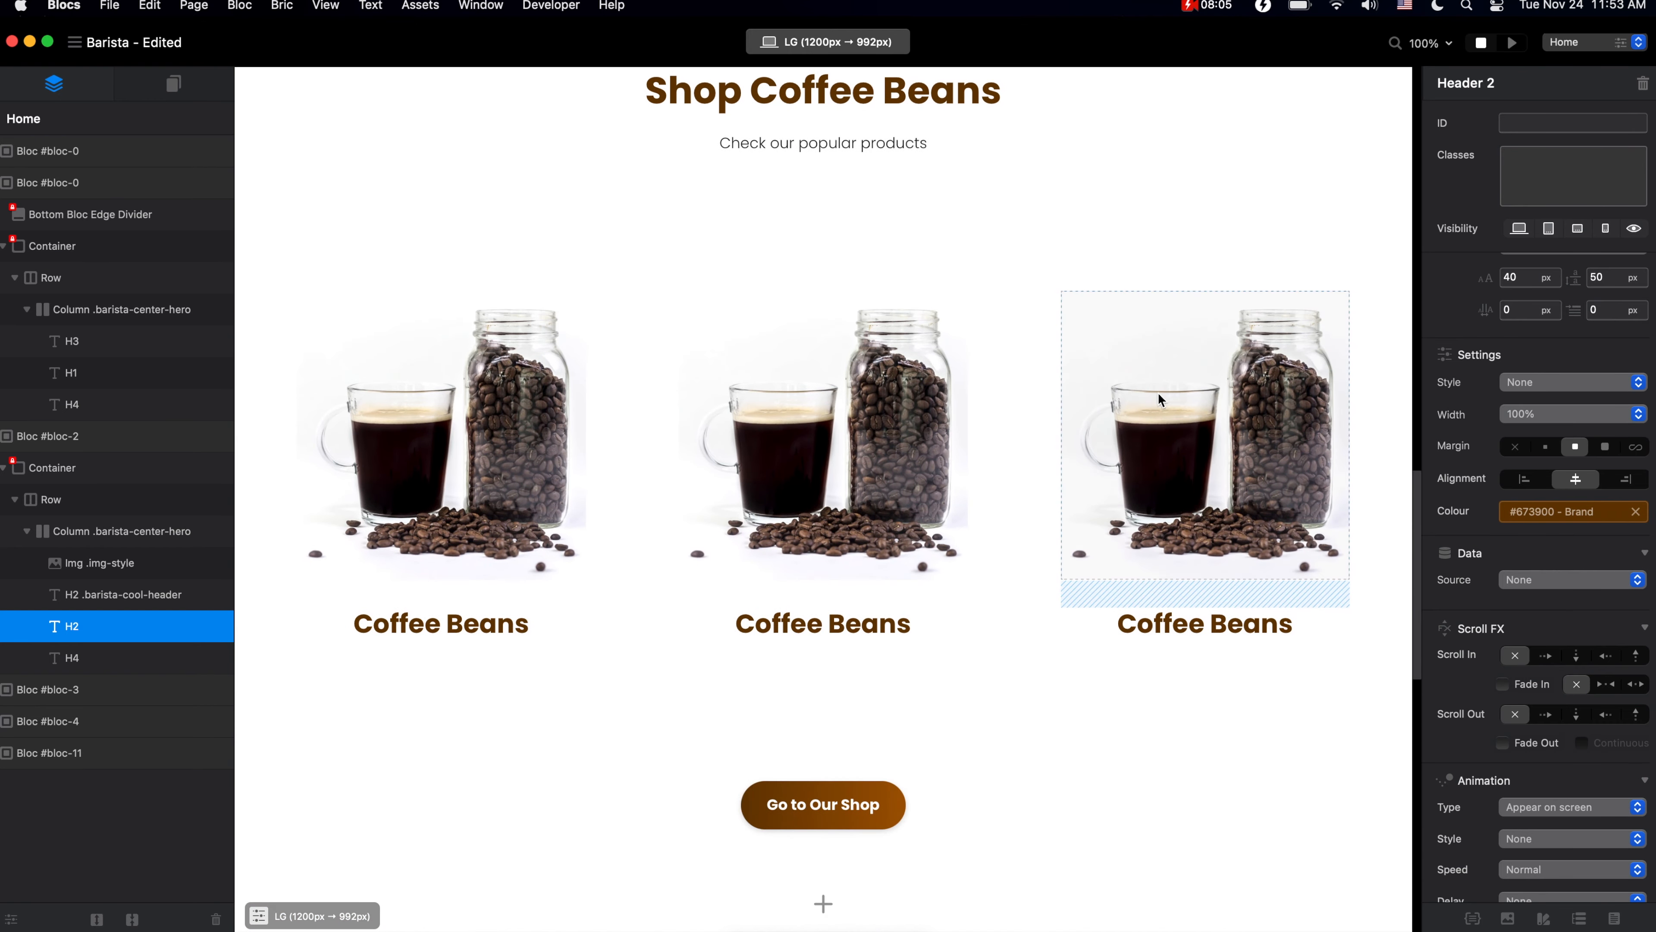
pyautogui.click(867, 435)
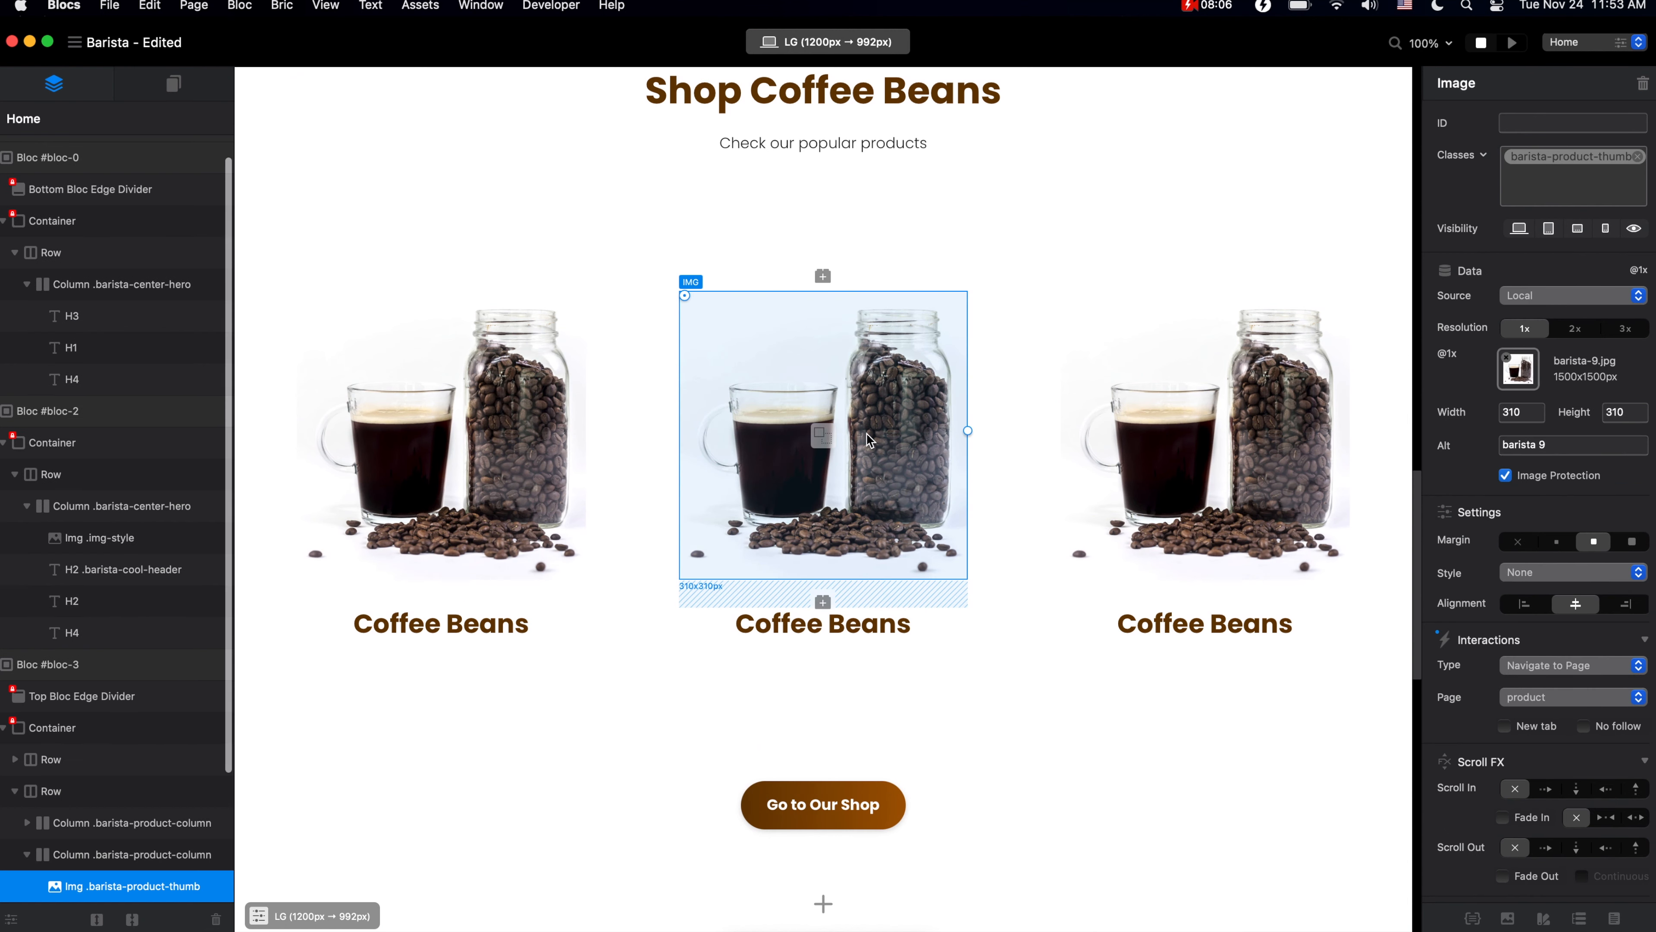
pyautogui.doubleClick(1517, 408)
pyautogui.click(1576, 446)
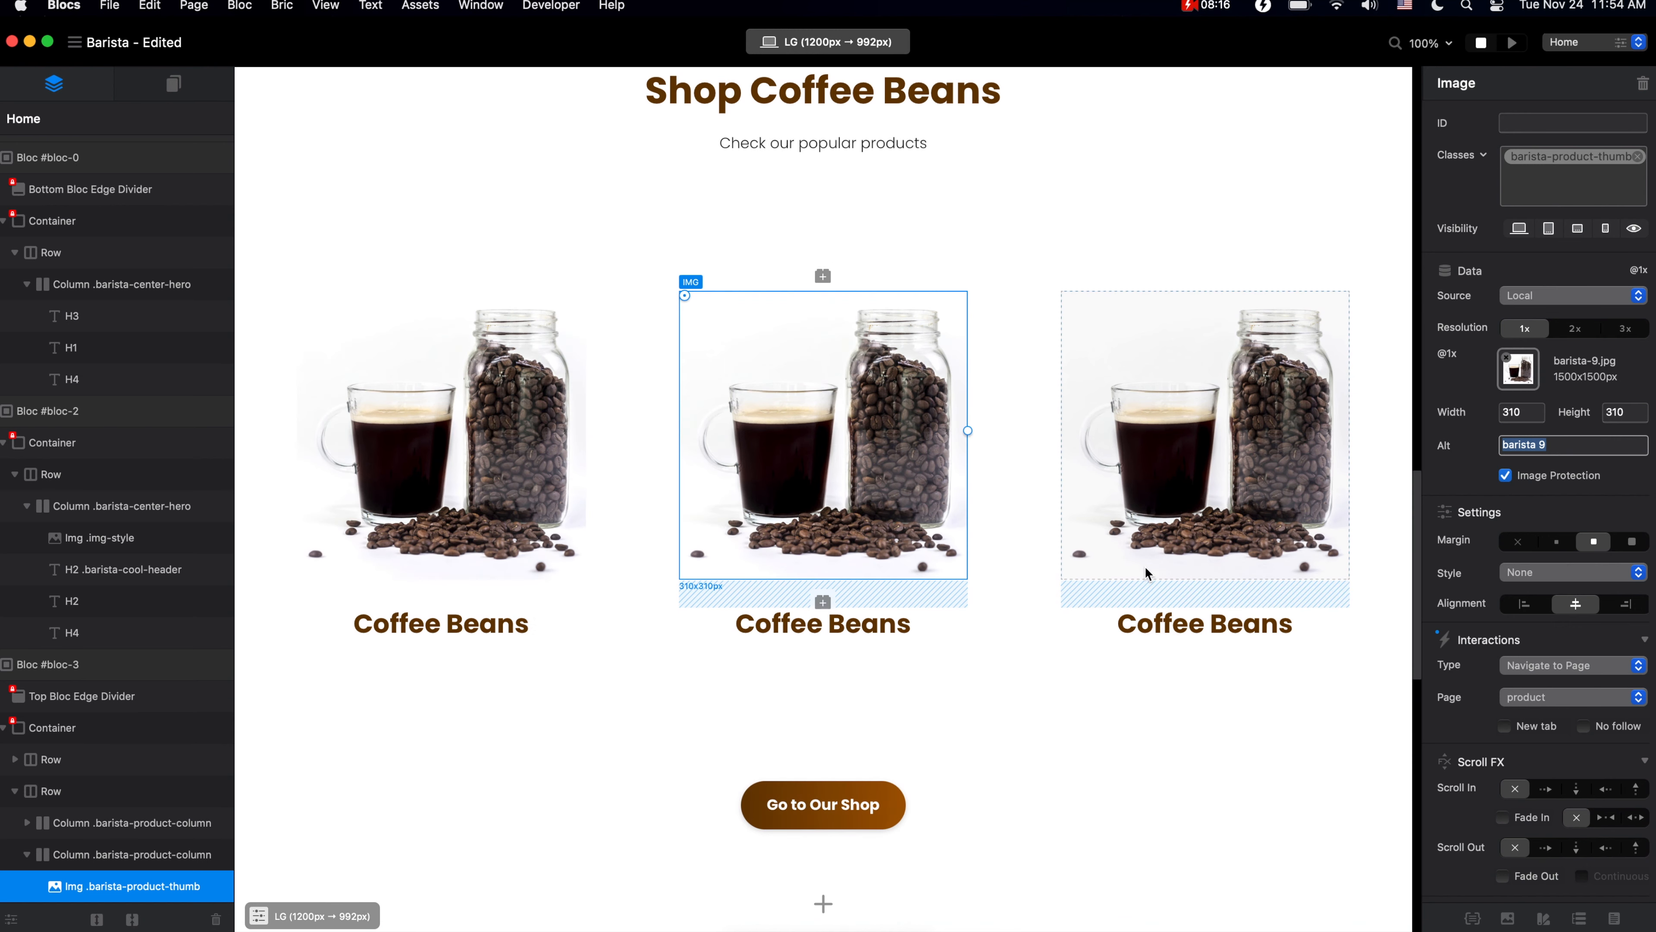
# Select the Go to Our Shop button and examine the interaction types available for it.
pyautogui.scroll(-1, 1165, 757)
pyautogui.scroll(-3, 1164, 751)
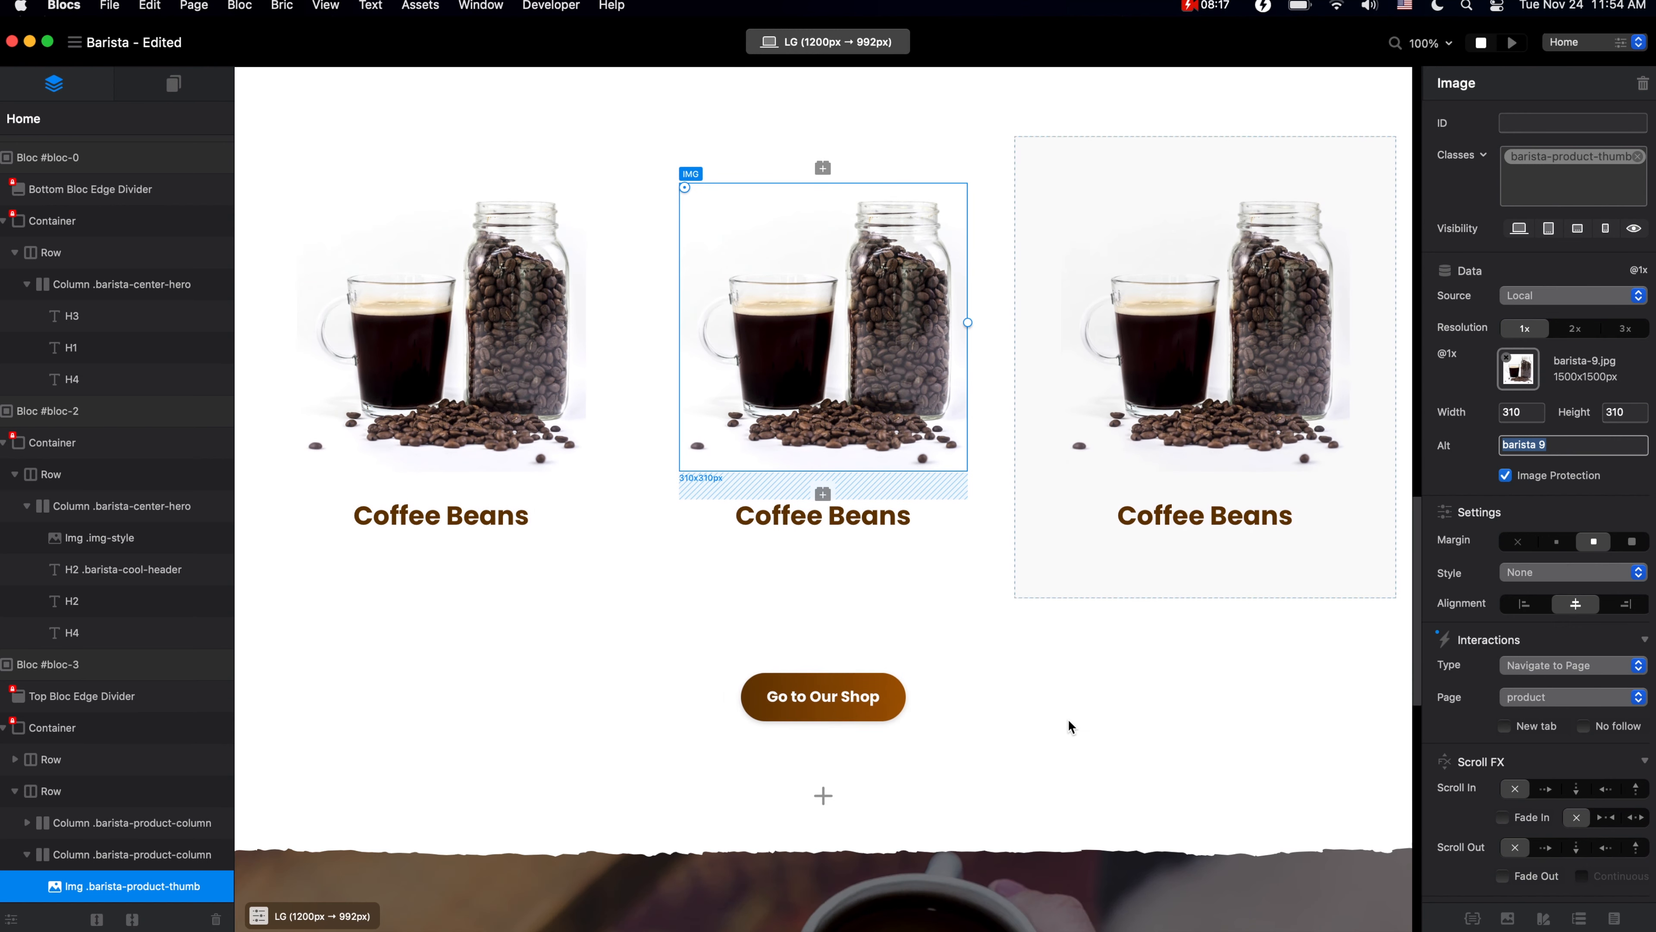
pyautogui.click(870, 704)
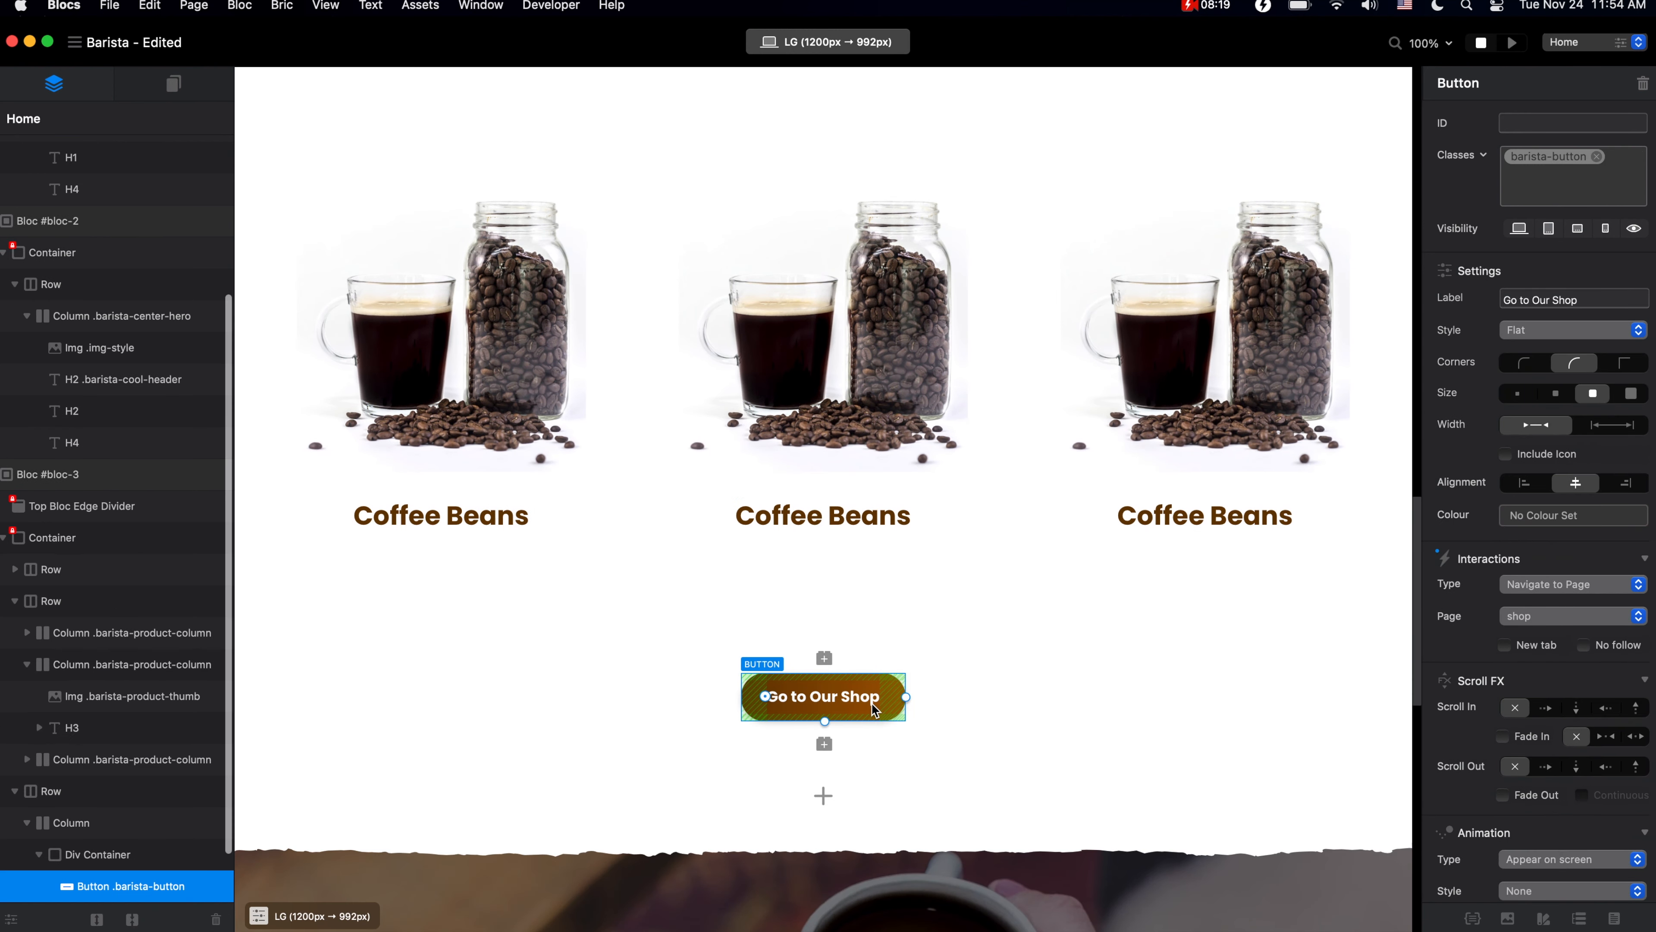
pyautogui.click(1596, 583)
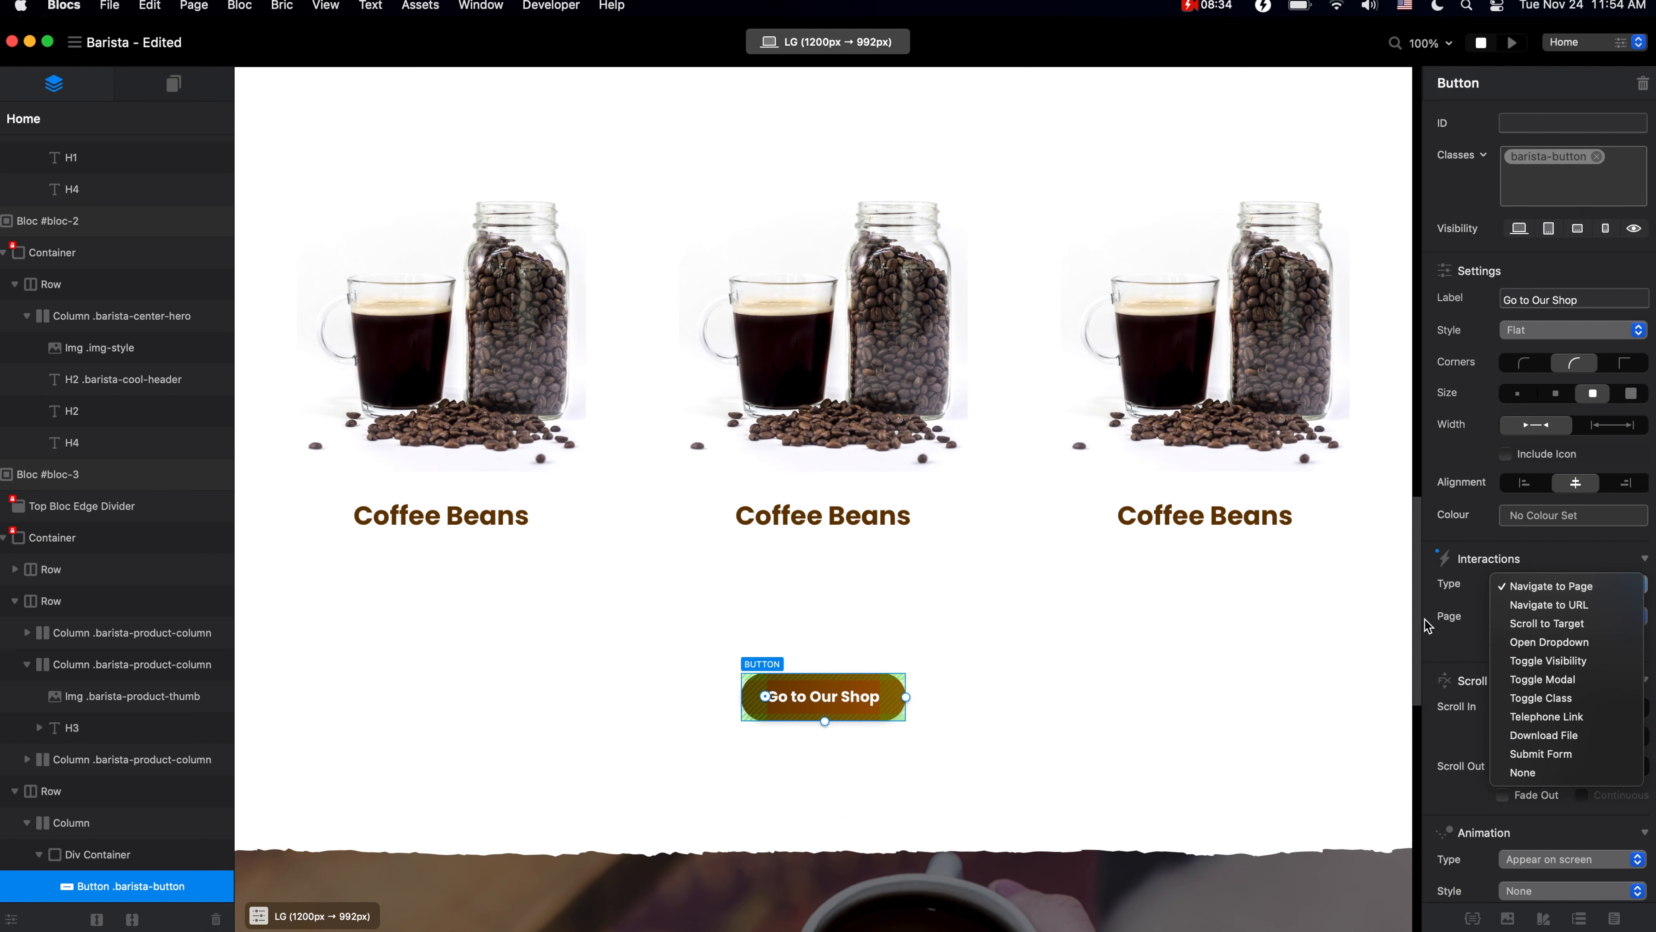
pyautogui.click(1445, 616)
pyautogui.scroll(2, 1251, 631)
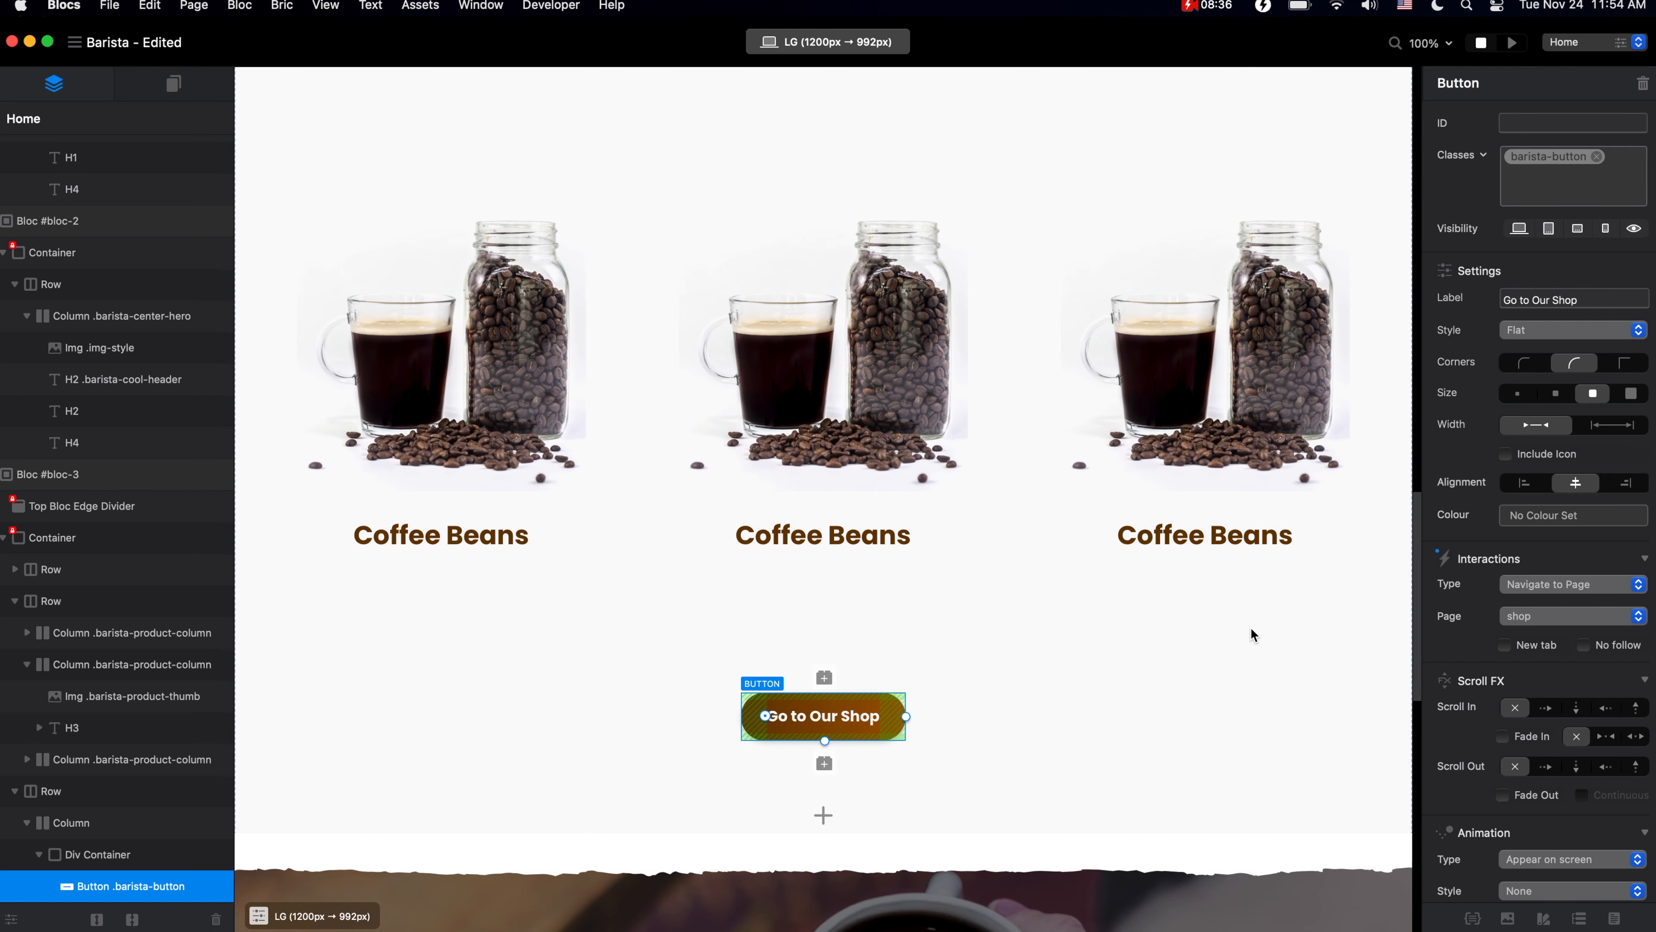
# Try the largest size, left alignment and an included icon on the Go to Our Shop button, and revert each setting.
pyautogui.click(1628, 385)
pyautogui.click(1596, 393)
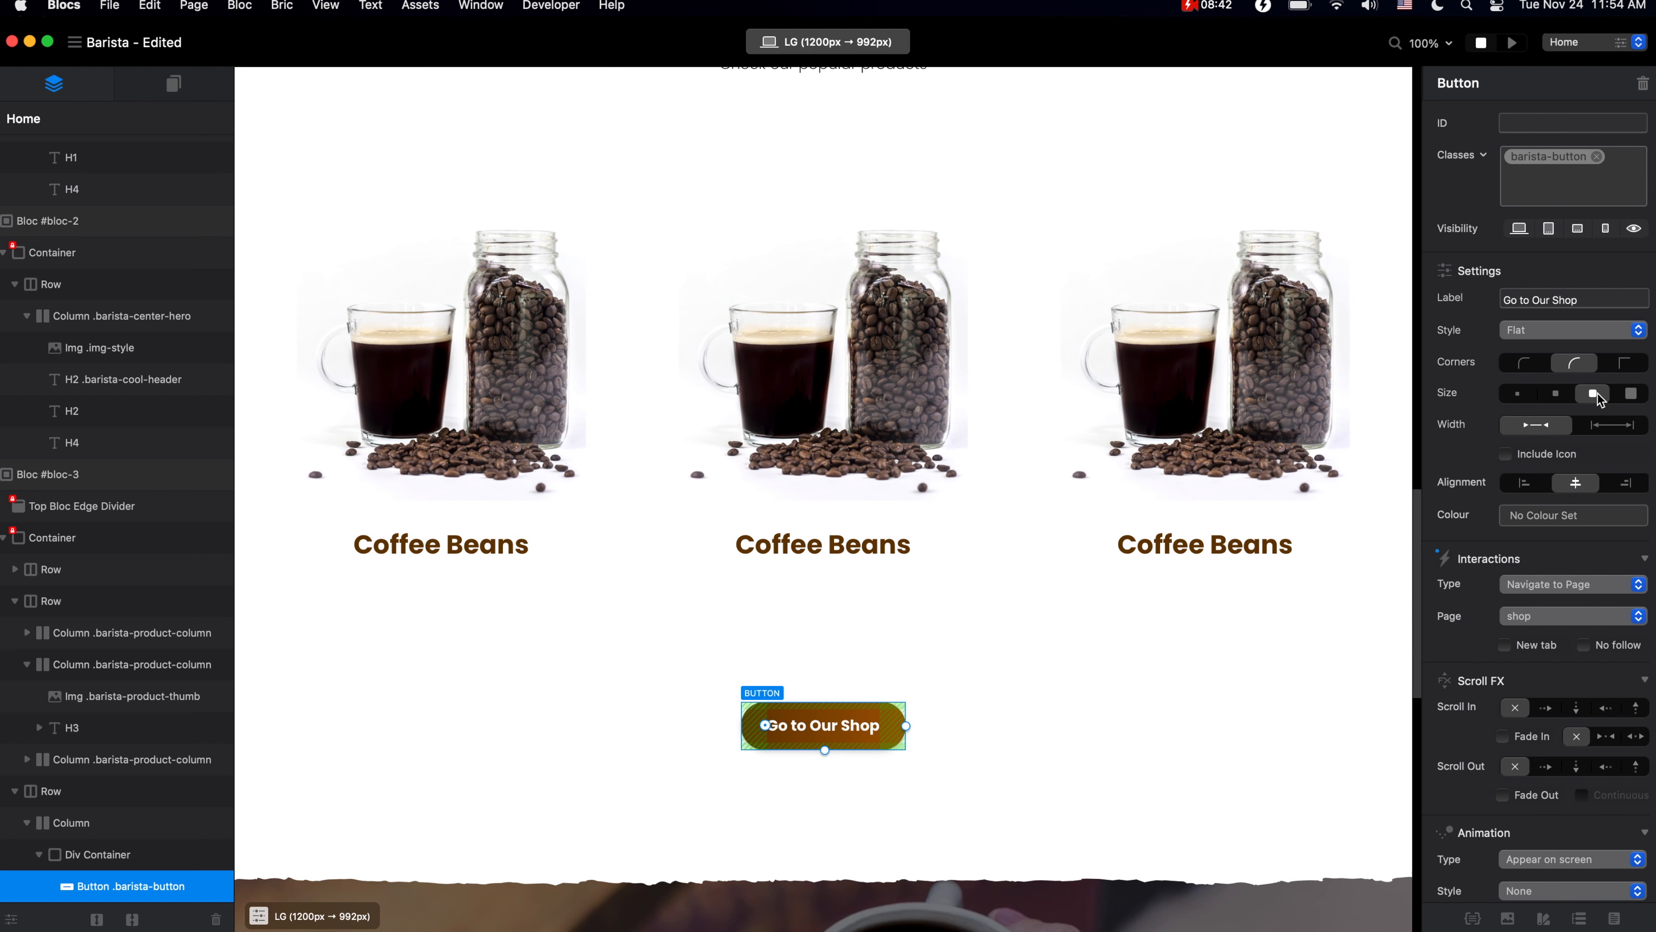
pyautogui.click(1526, 483)
pyautogui.click(1573, 484)
pyautogui.click(1505, 454)
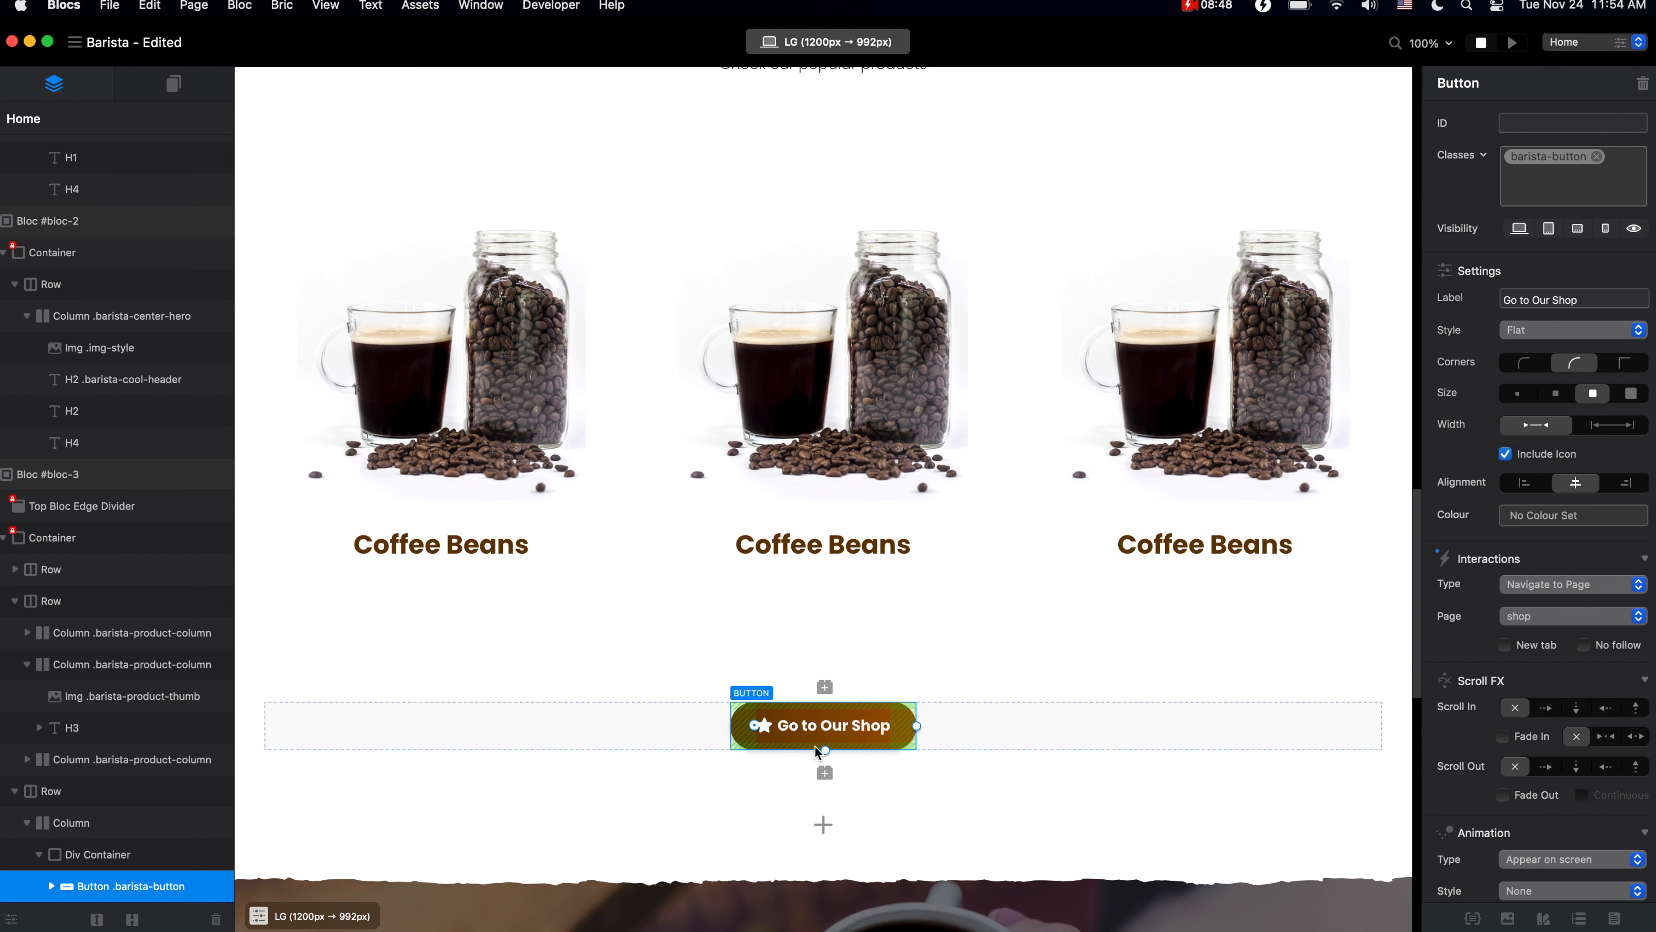
pyautogui.click(1506, 456)
# Switch from the Home page to the about page.
pyautogui.scroll(-6, 1168, 667)
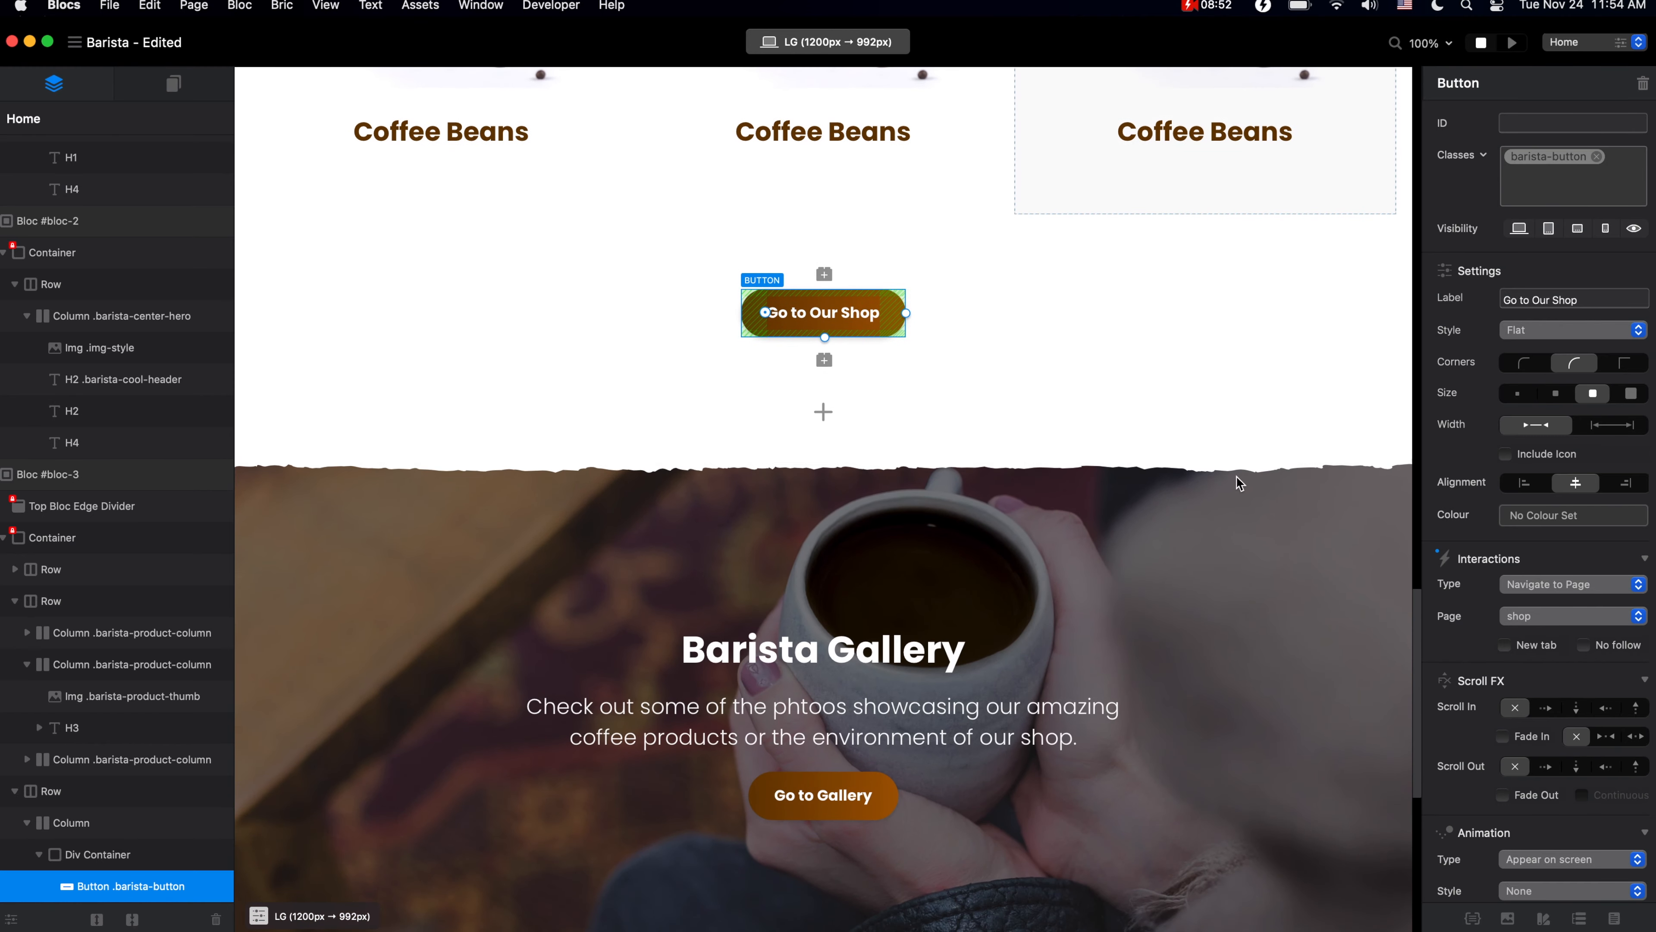
pyautogui.click(1581, 43)
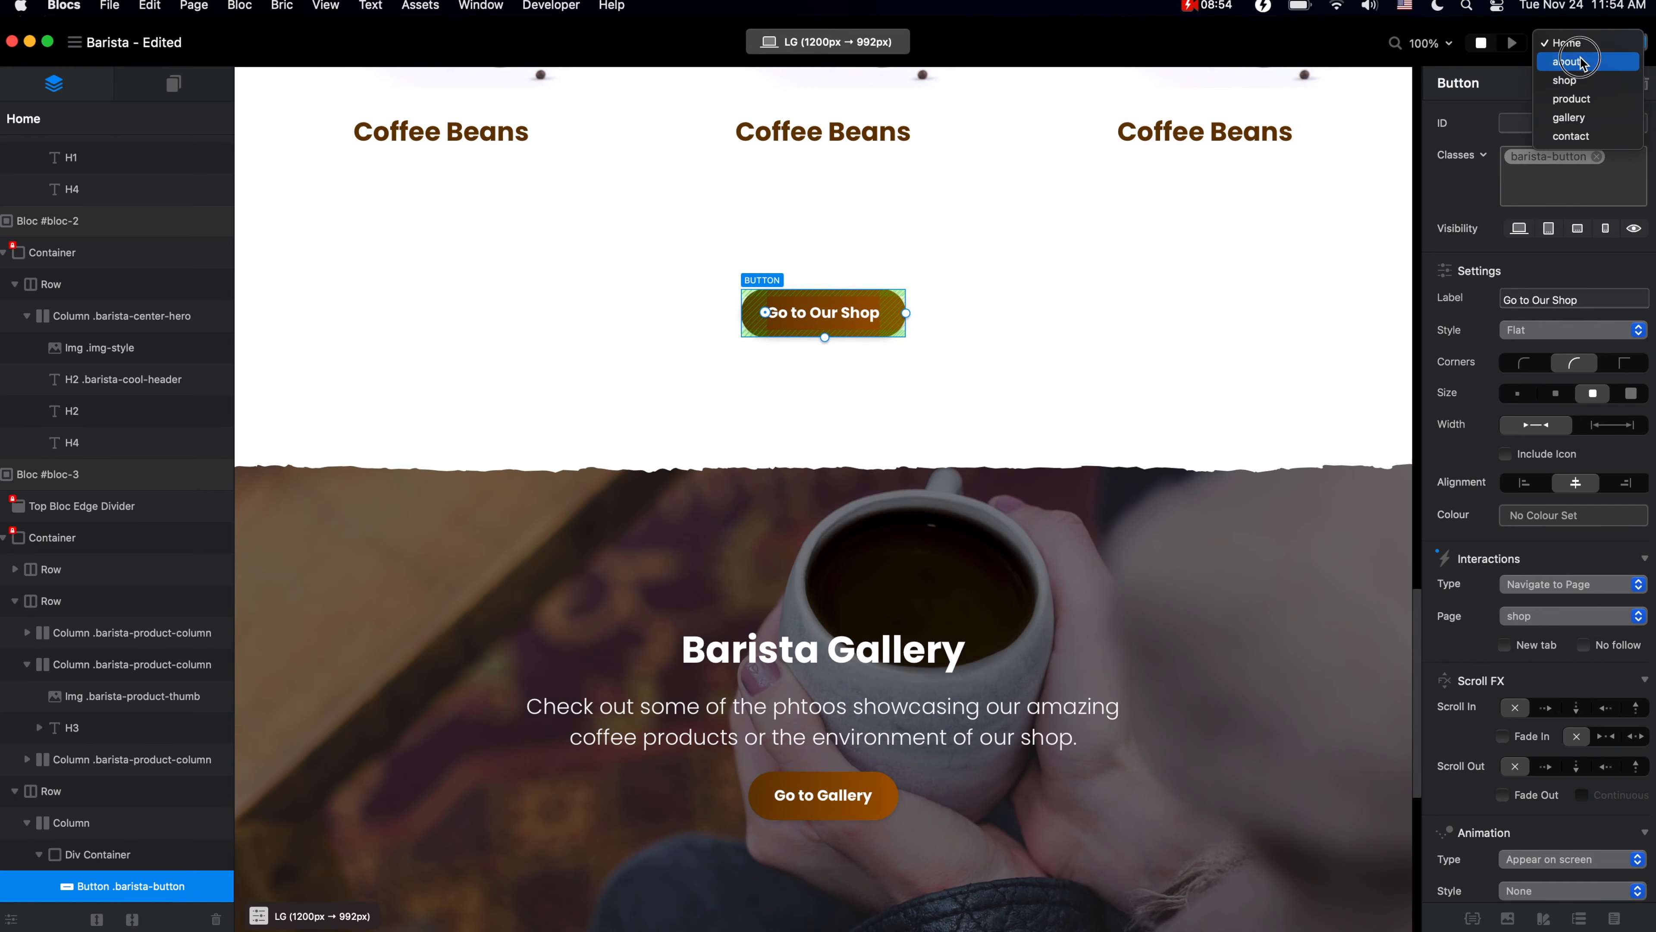
pyautogui.click(1566, 61)
# Replace the Best Service thumbs-up icon under Barista Principles with the square LinkedIn icon from Font Awesome 5.
pyautogui.scroll(-5, 919, 594)
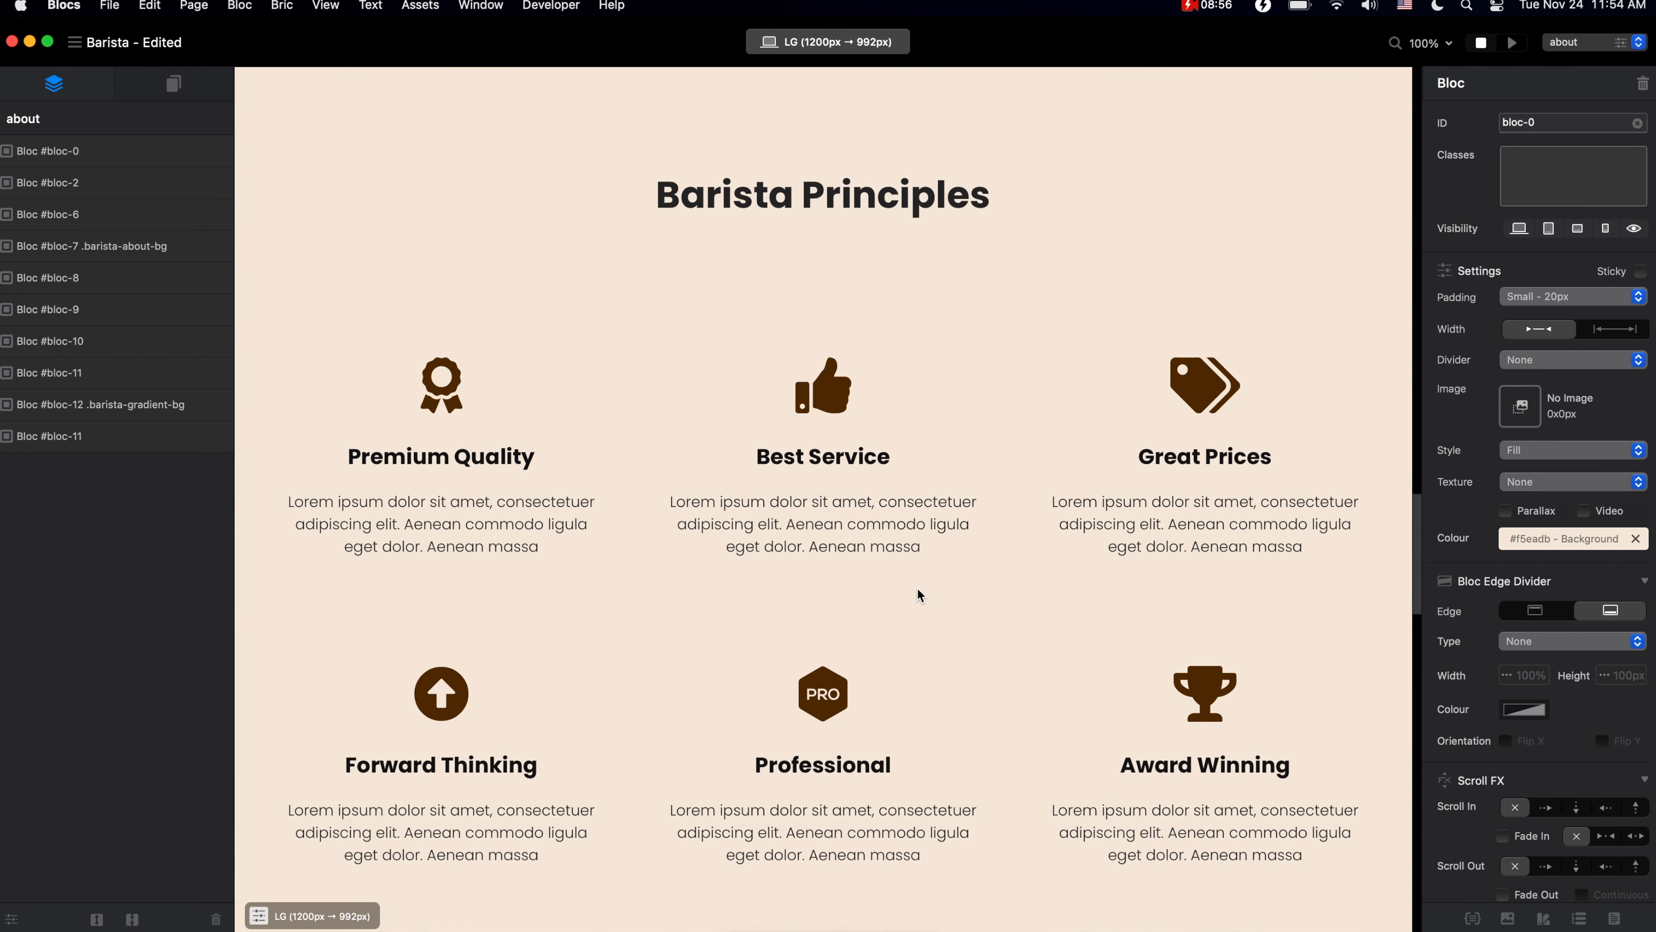
pyautogui.click(840, 392)
pyautogui.doubleClick(842, 394)
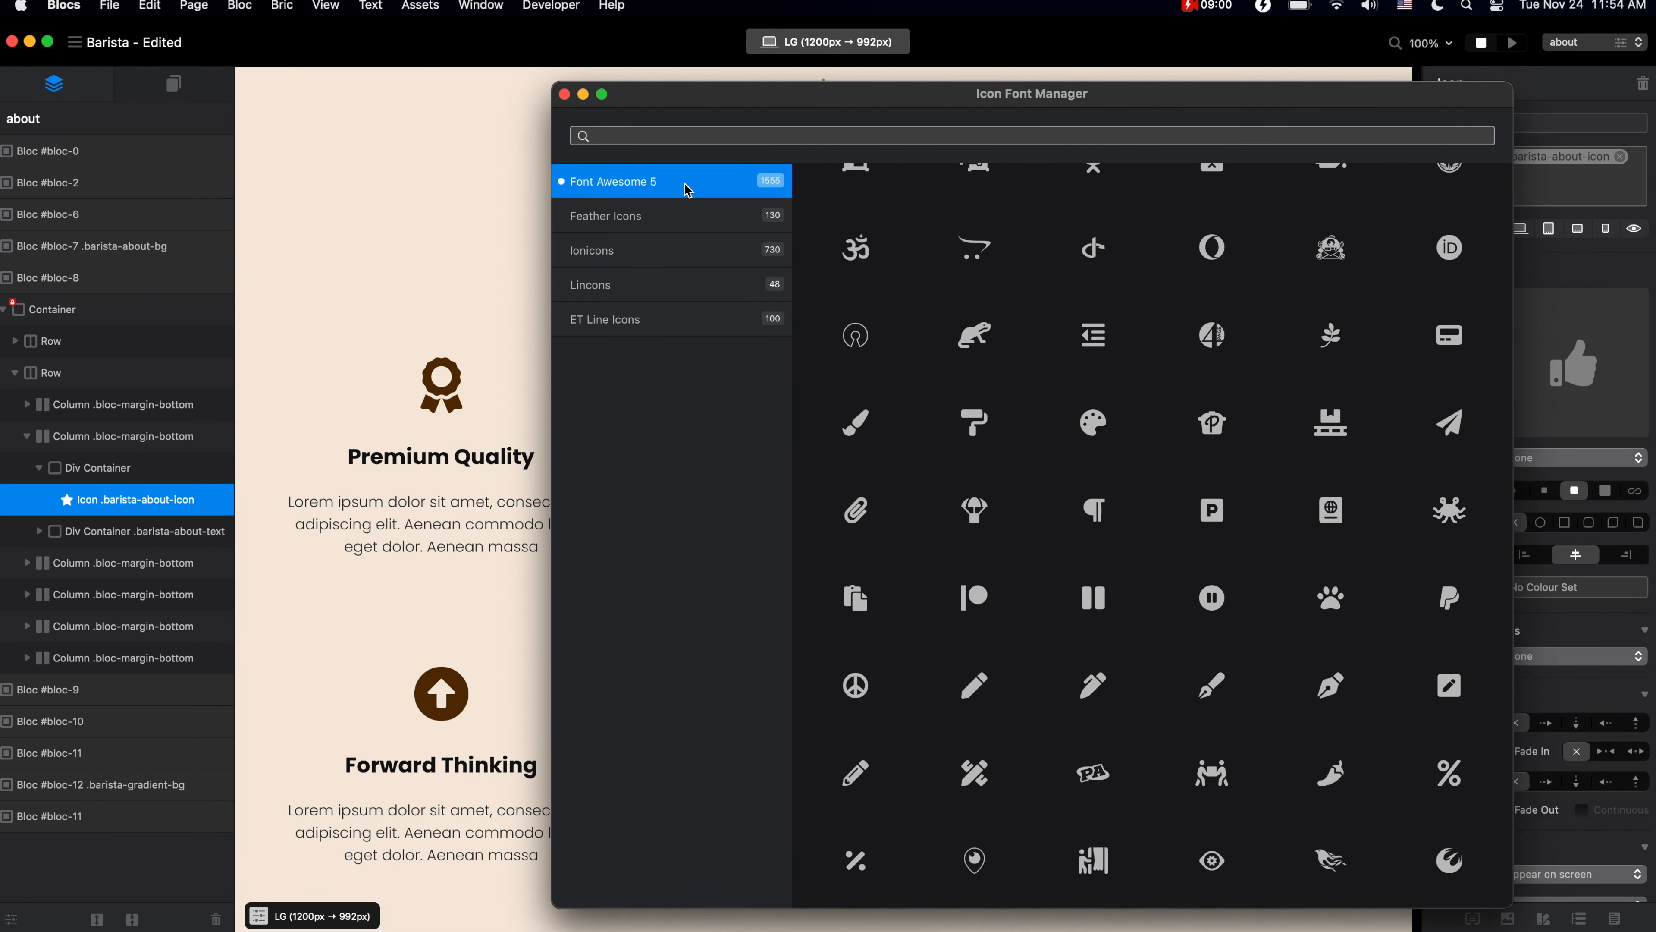
pyautogui.scroll(15, 998, 216)
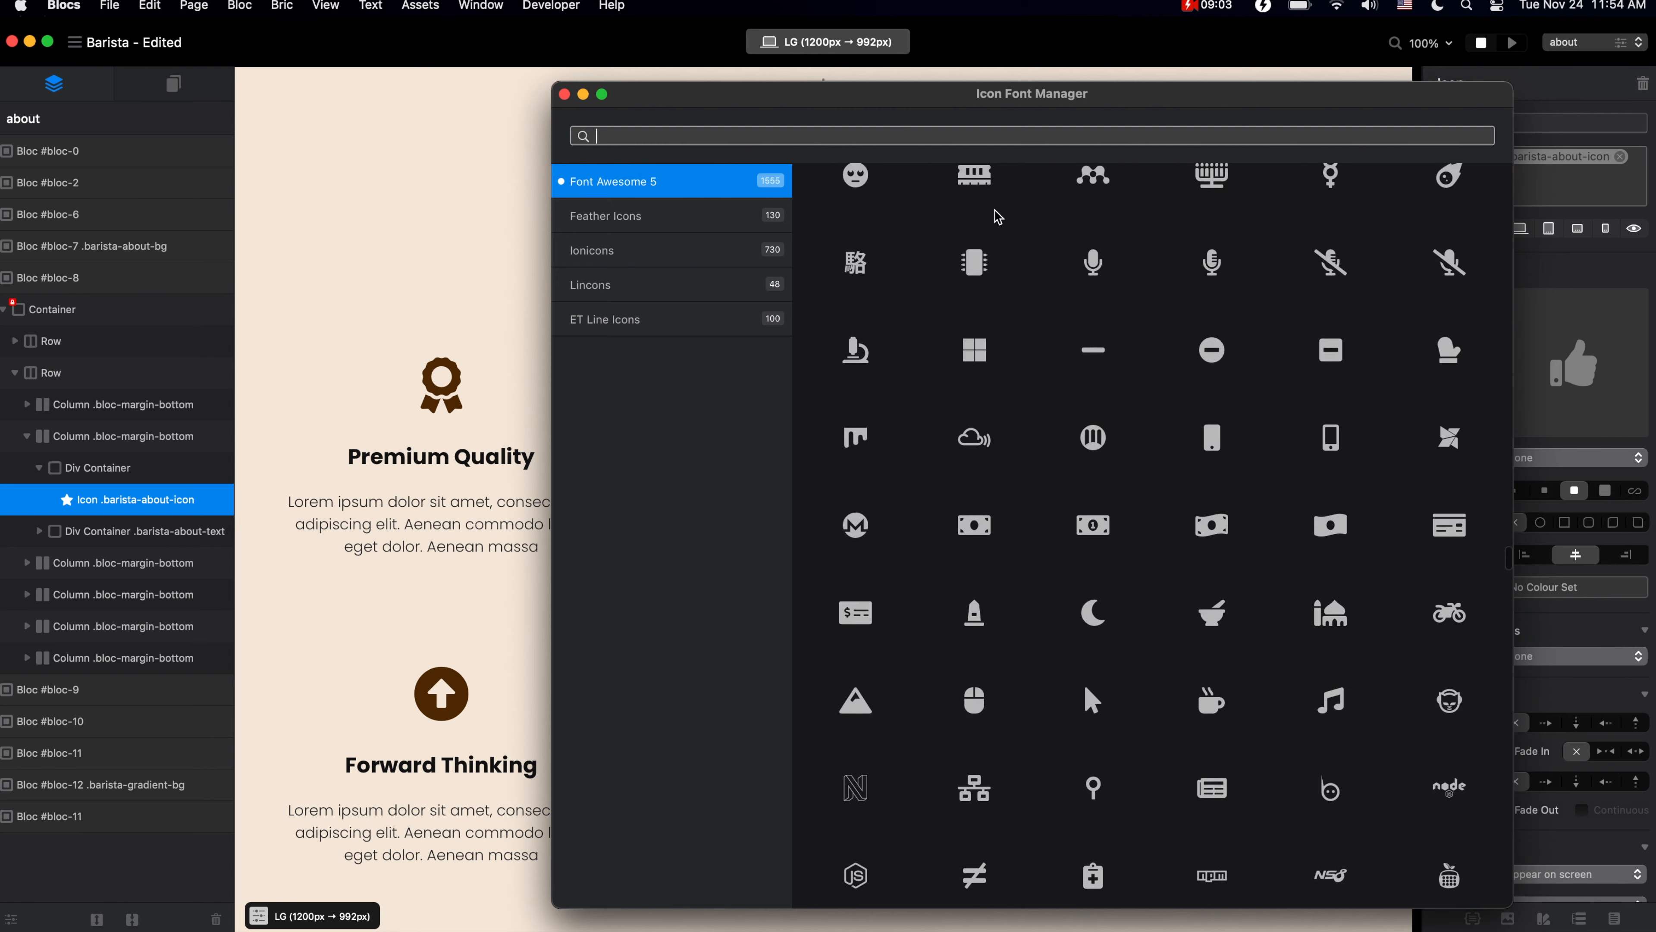
pyautogui.scroll(2, 998, 216)
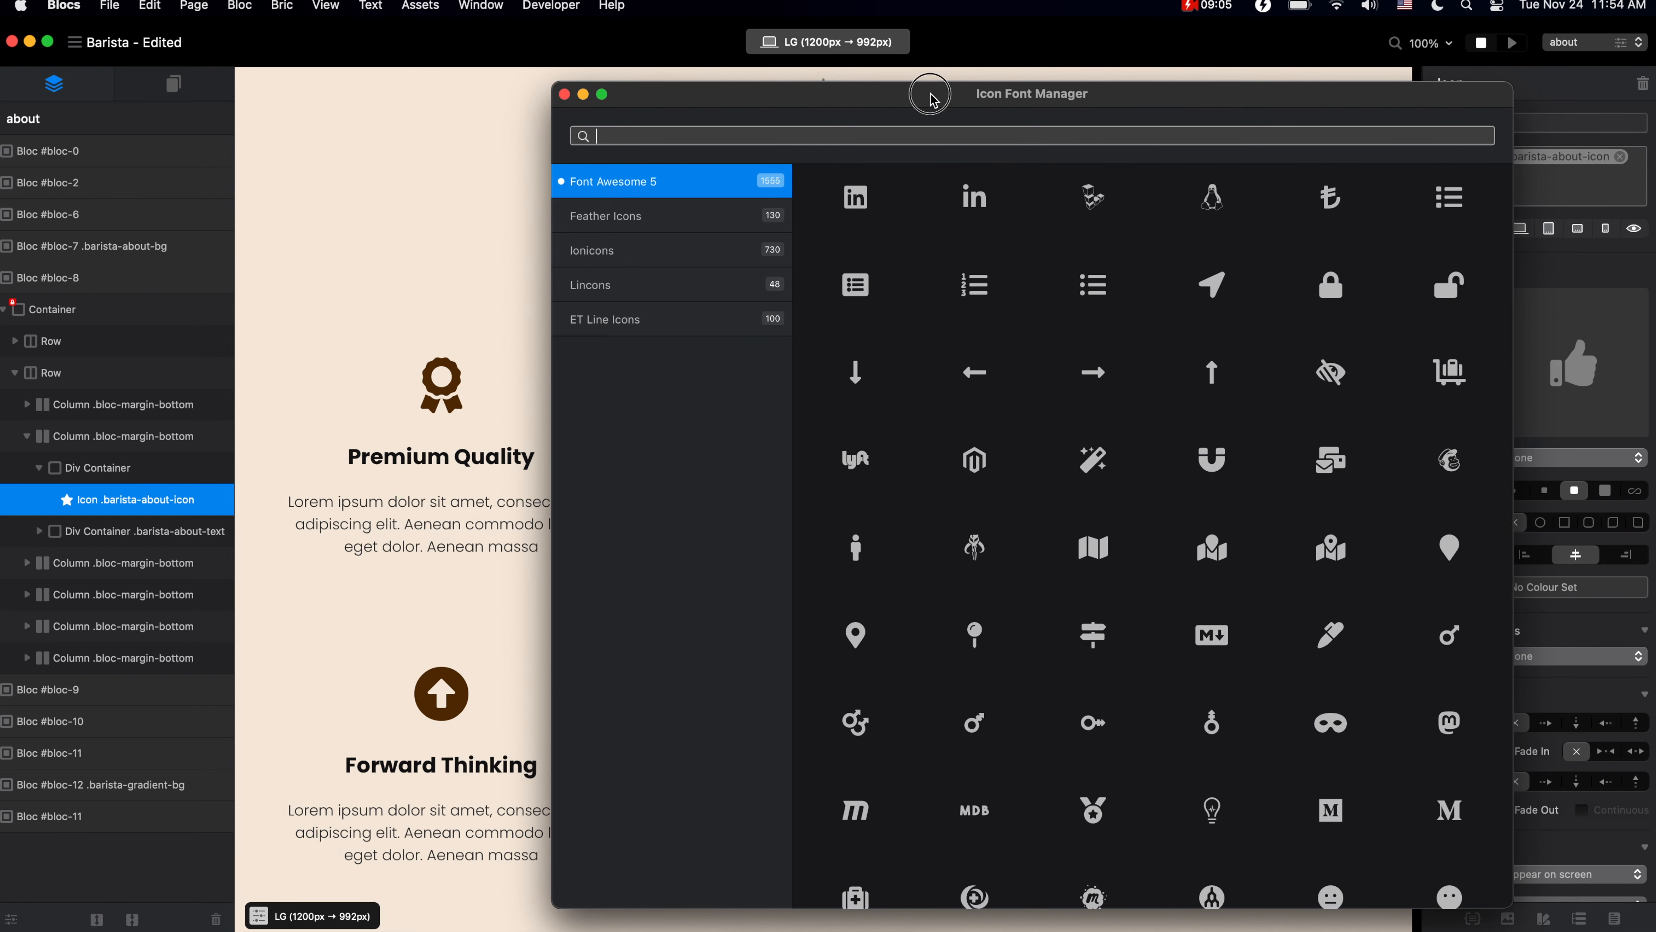
pyautogui.moveTo(930, 94); pyautogui.dragTo(1325, 287)
pyautogui.click(1252, 397)
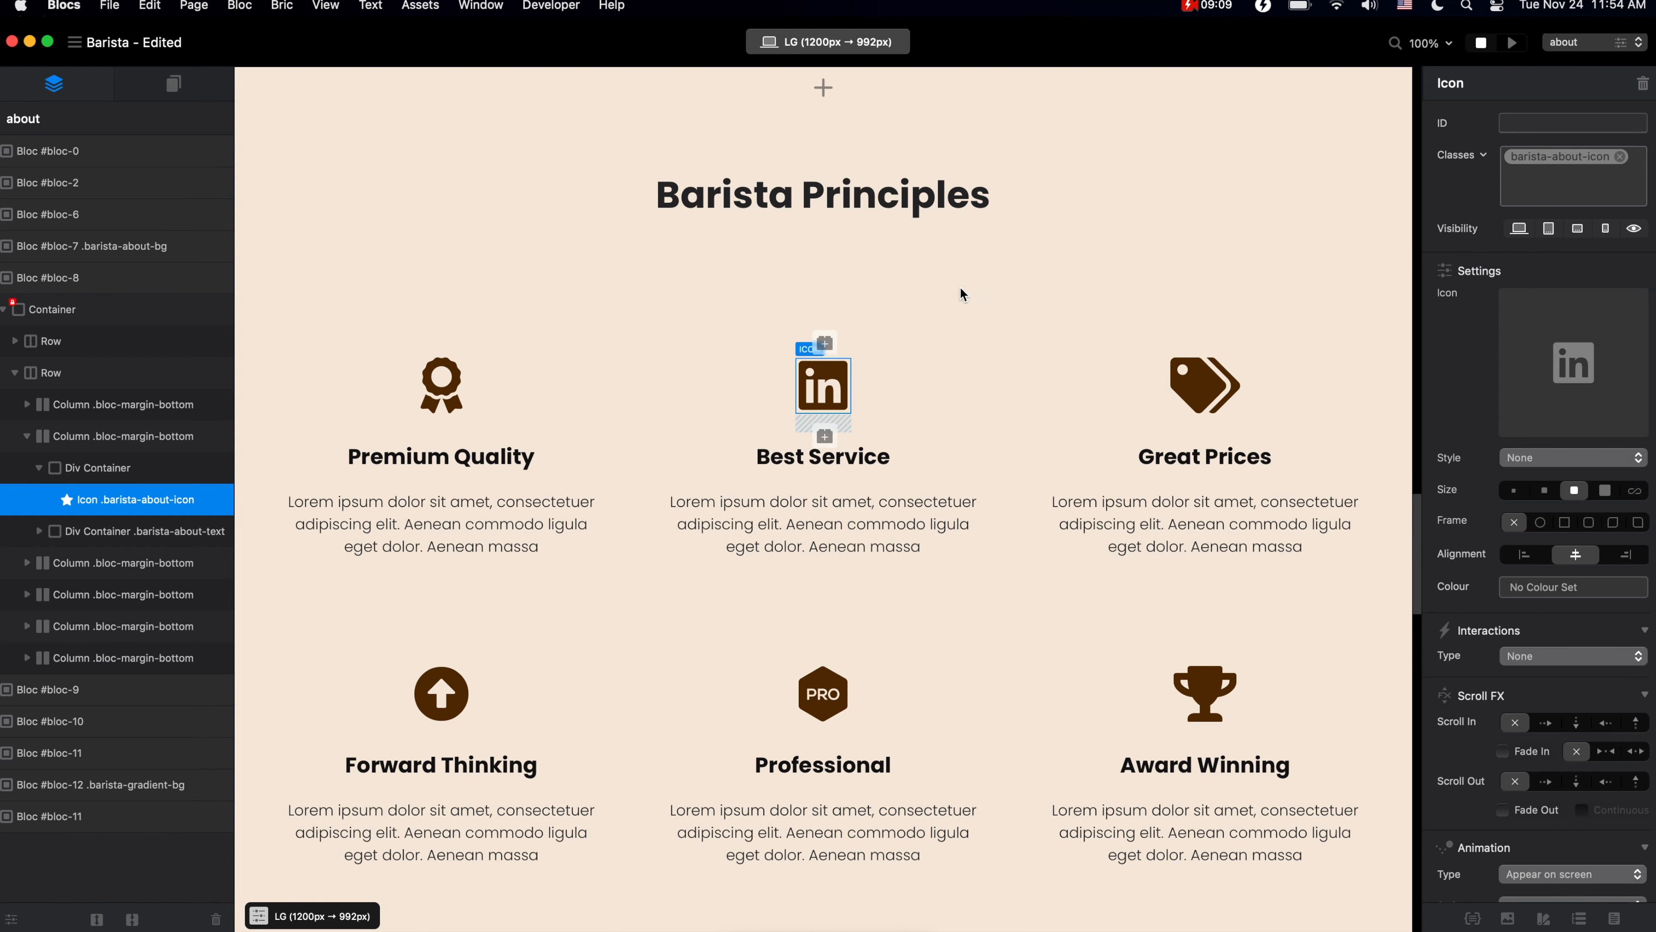
pyautogui.click(959, 288)
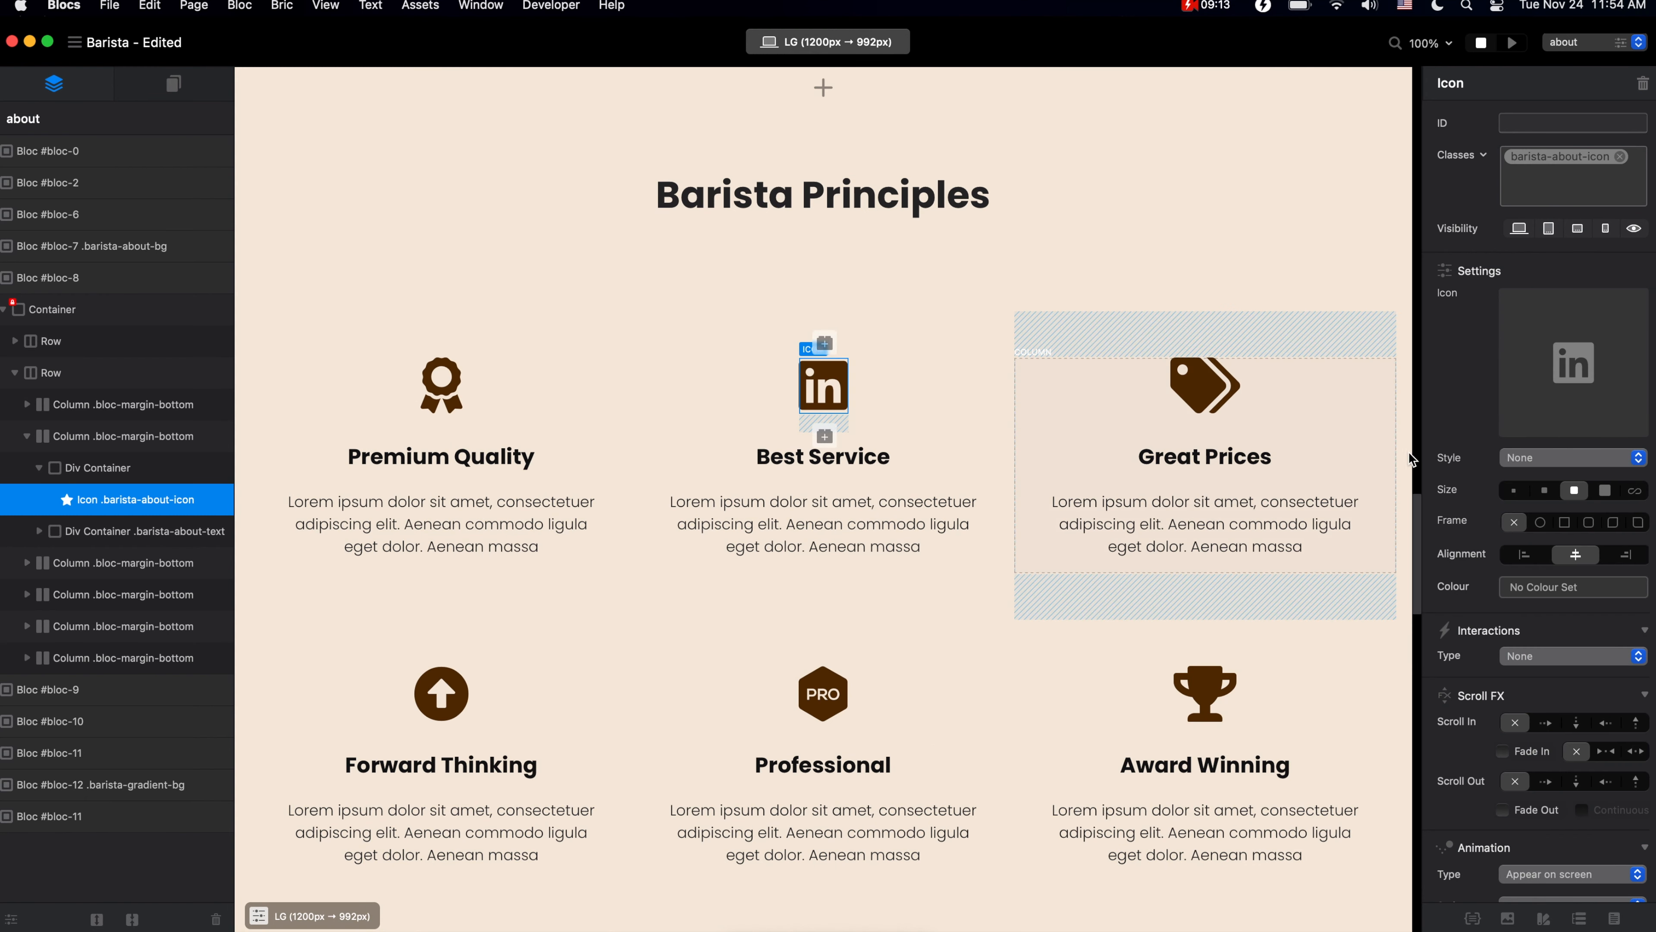
# Try a larger size, a circular frame and left alignment on the Best Service icon, and restore each setting.
pyautogui.click(1604, 490)
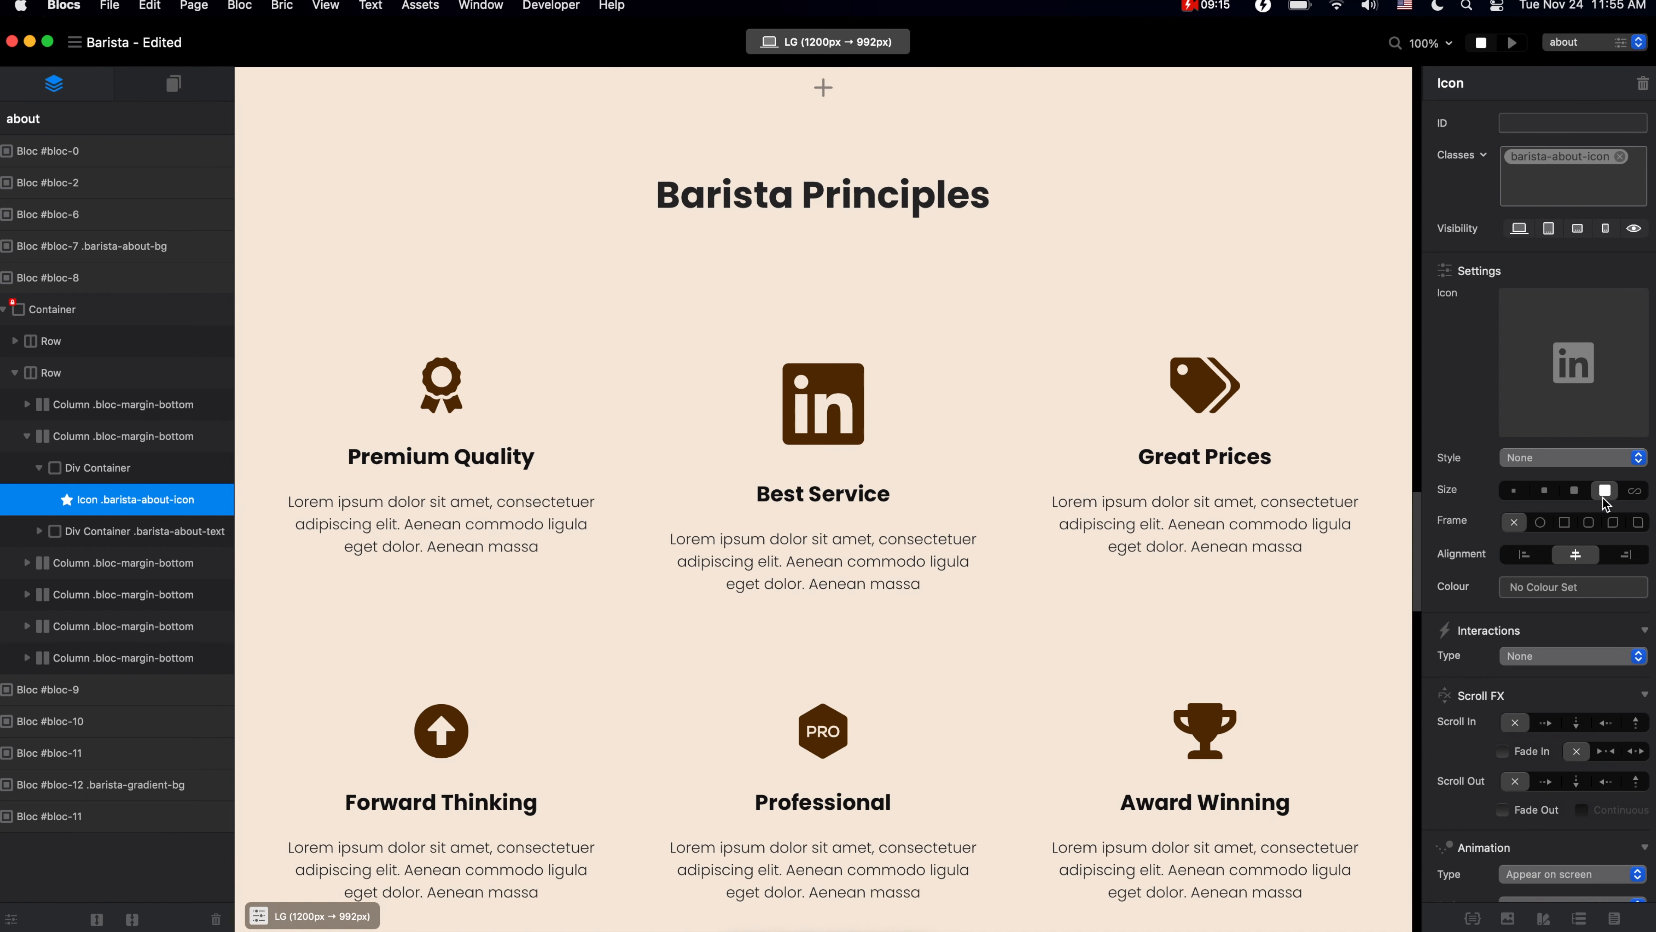
pyautogui.click(1574, 490)
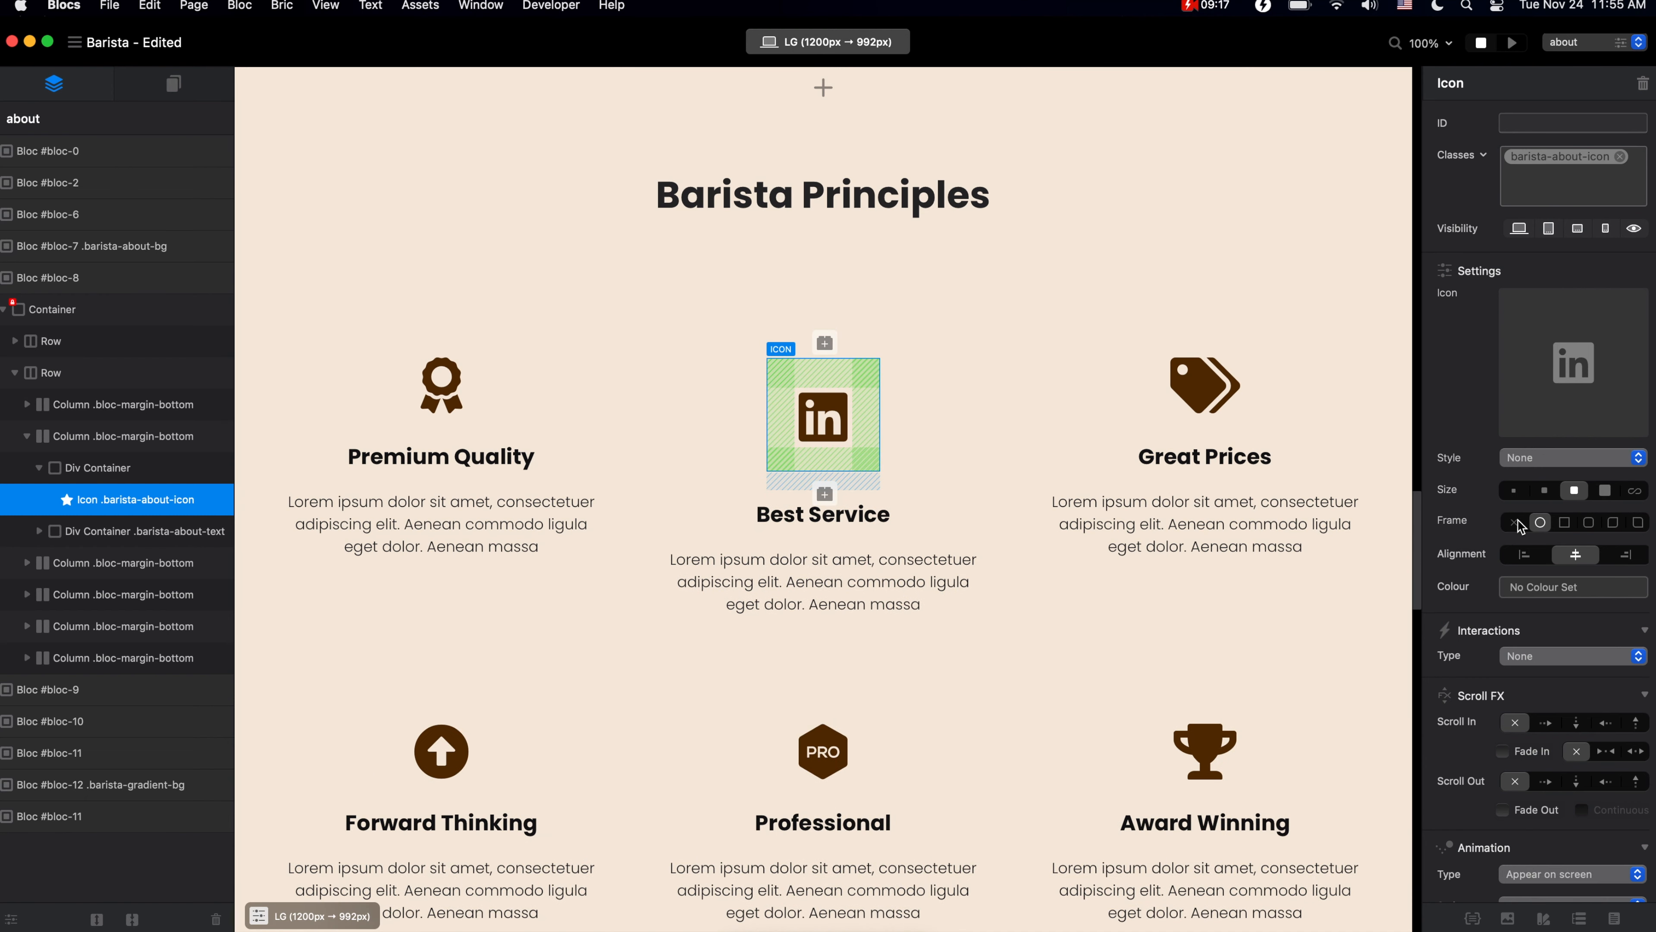
pyautogui.click(1525, 555)
pyautogui.click(1572, 556)
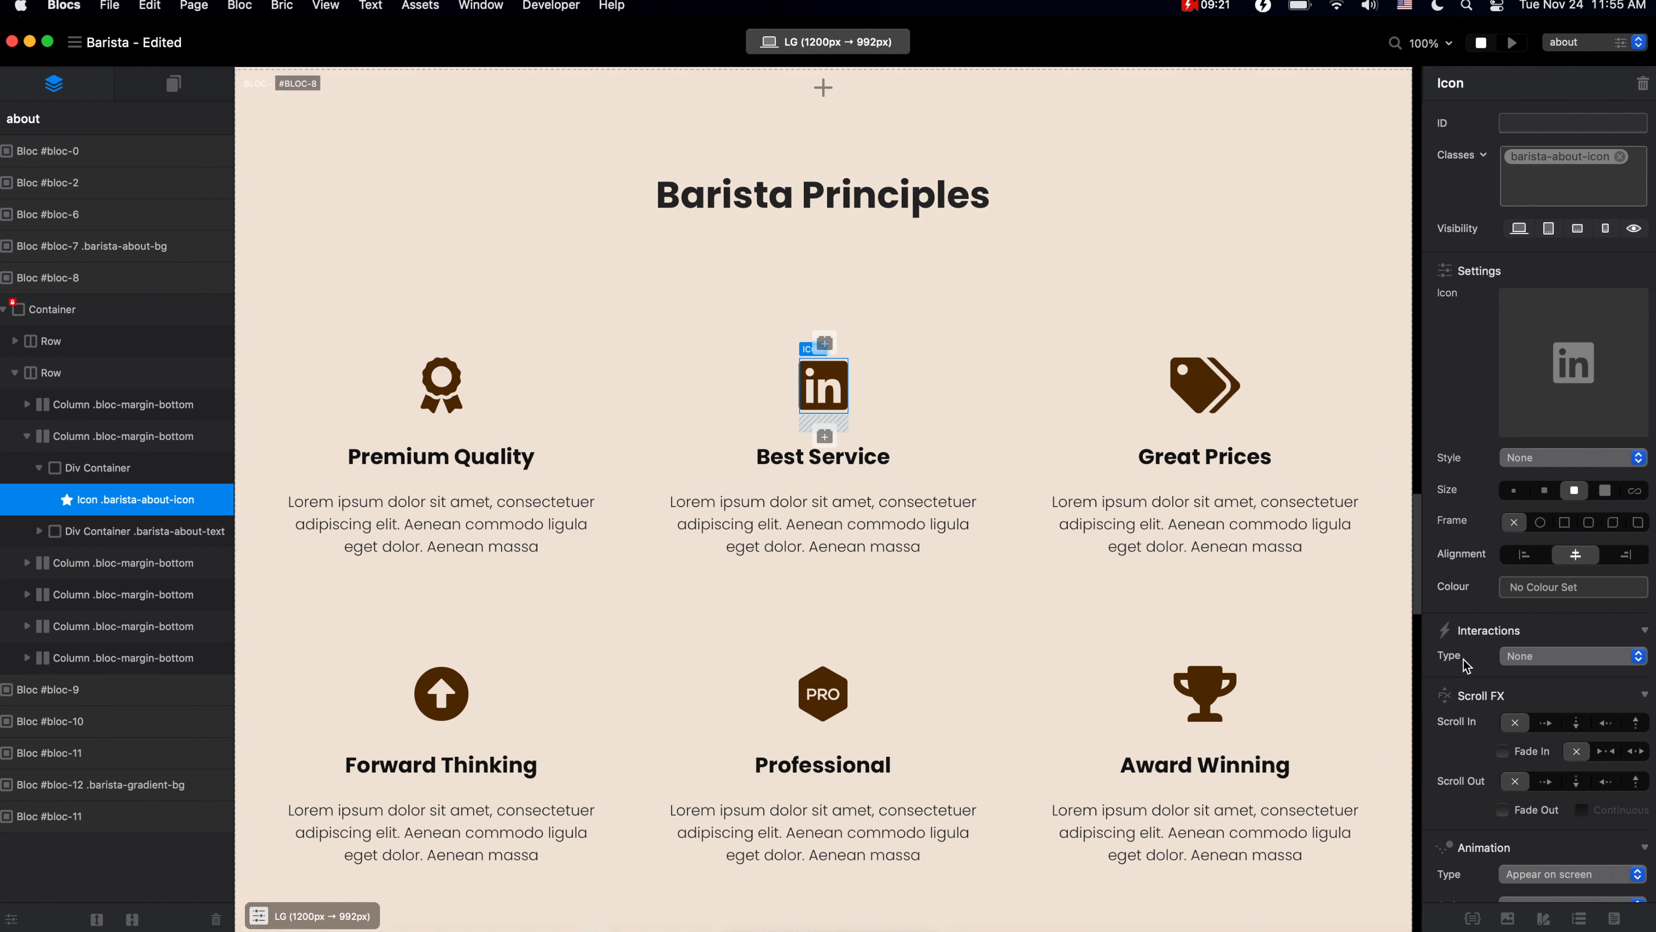
pyautogui.click(1595, 658)
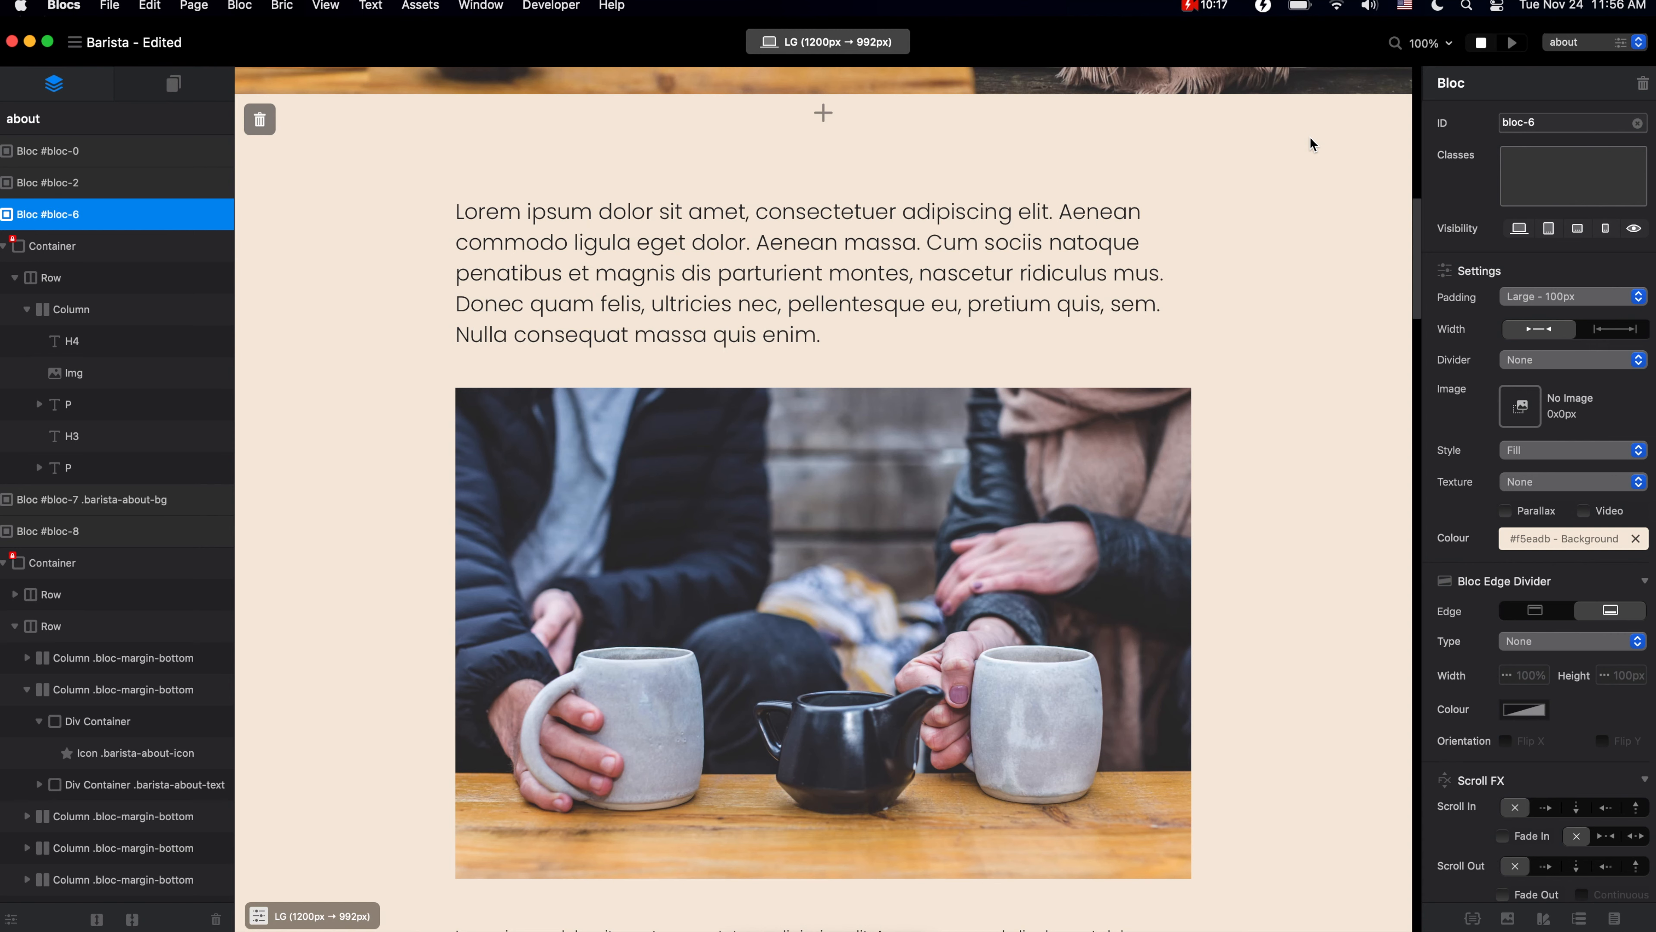
# Enlarge the Heading 4 text above the coffee mugs image to 25 px and narrow it to about two-thirds of the image's width.
pyautogui.click(978, 243)
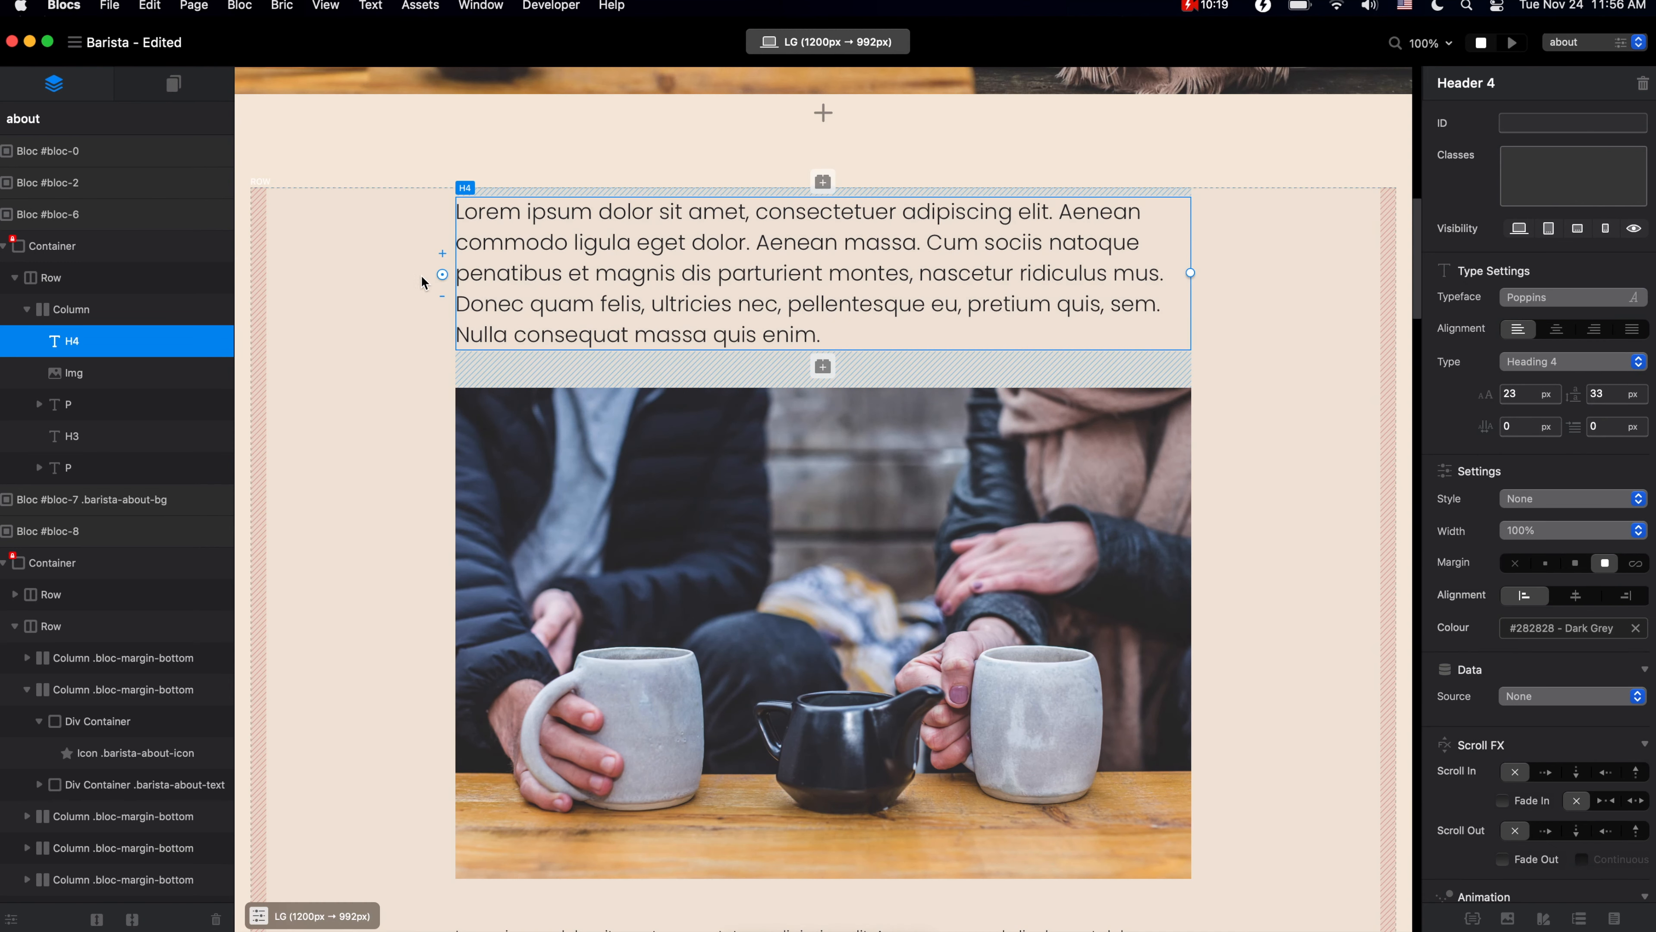
pyautogui.moveTo(442, 272); pyautogui.dragTo(462, 225)
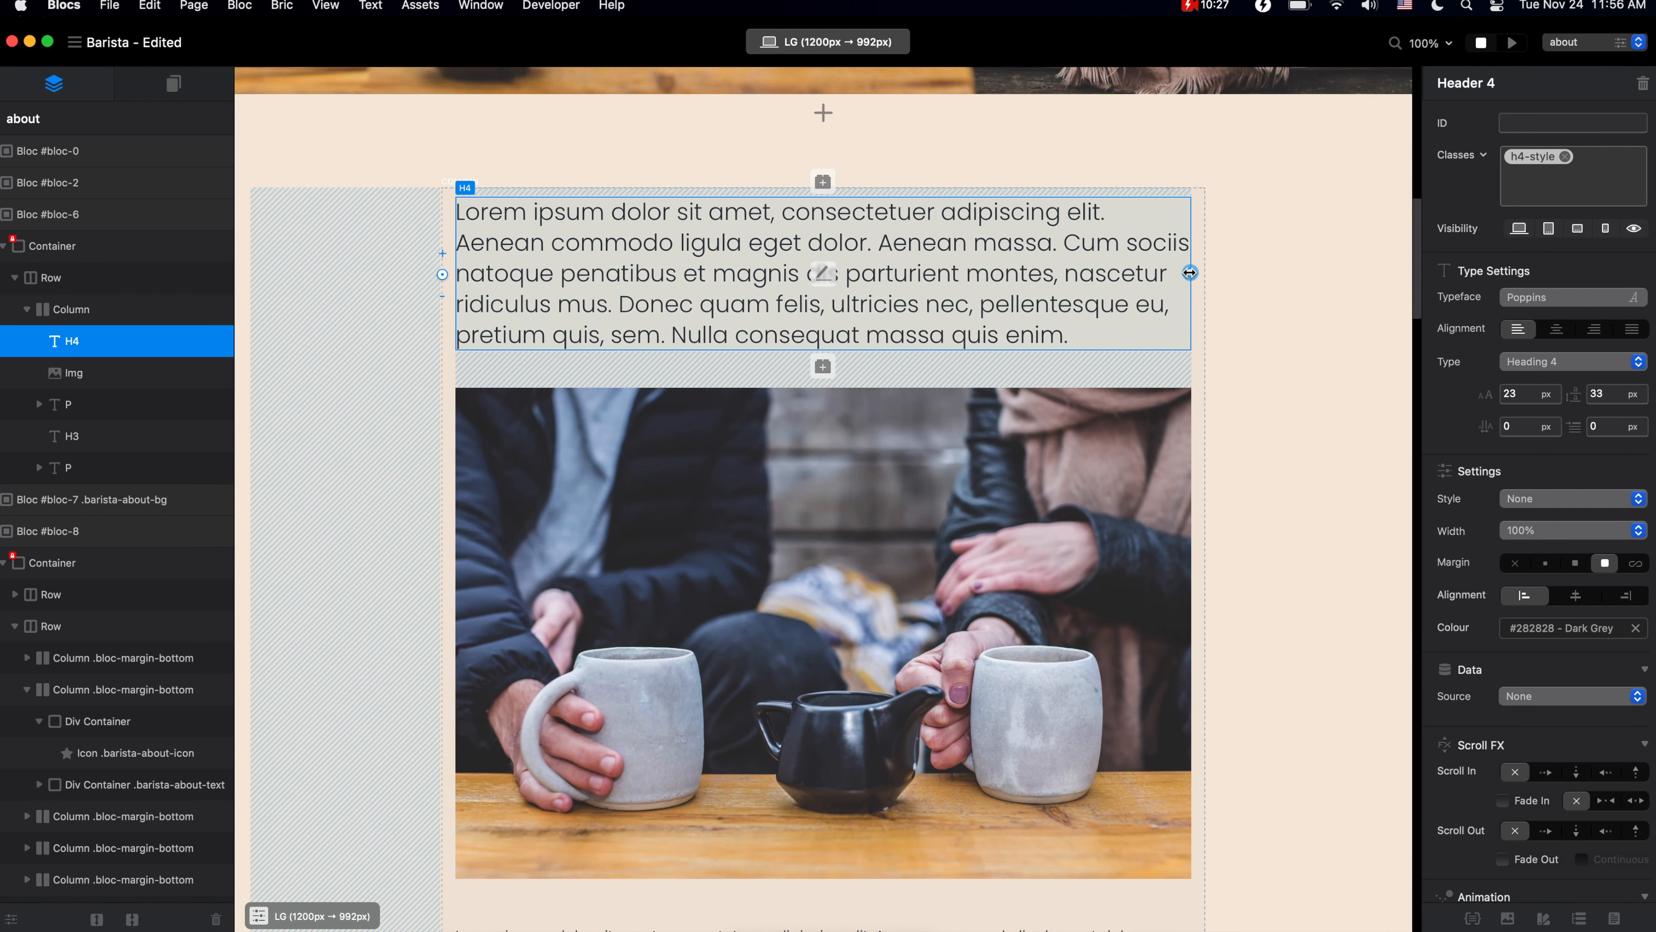
pyautogui.moveTo(1189, 272); pyautogui.dragTo(944, 287)
# Widen the Heading 4 text to nearly the image's width at the MD (991px → 769px) breakpoint and return to LG.
pyautogui.click(846, 42)
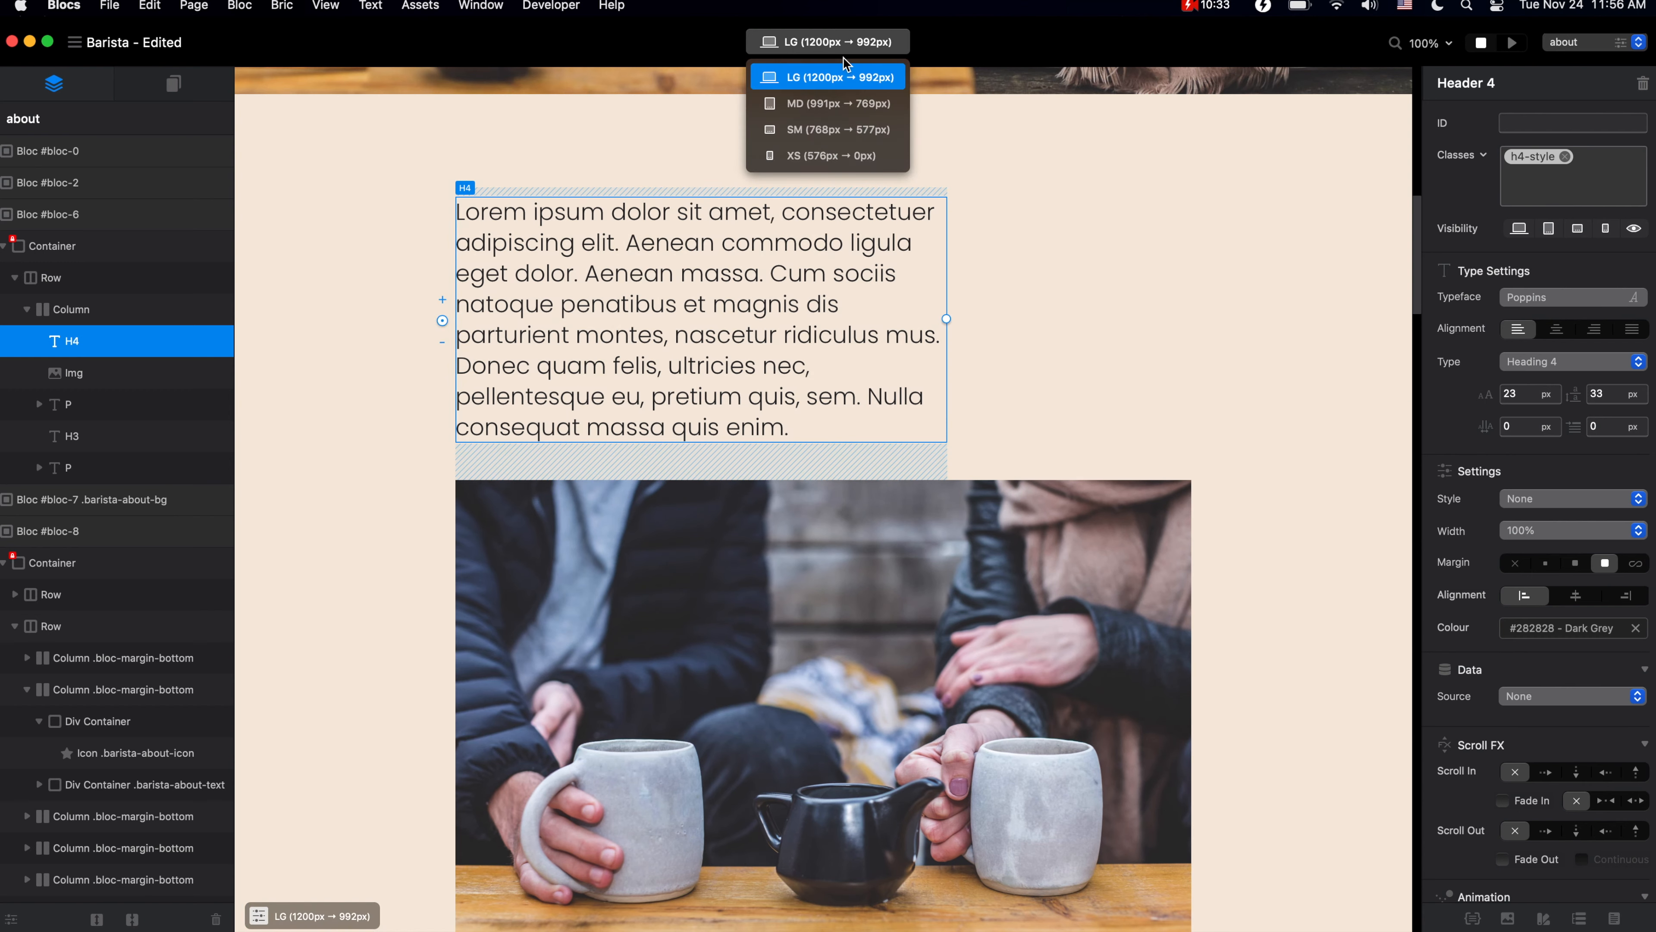
pyautogui.click(846, 104)
pyautogui.moveTo(914, 321); pyautogui.dragTo(1066, 297)
pyautogui.click(859, 44)
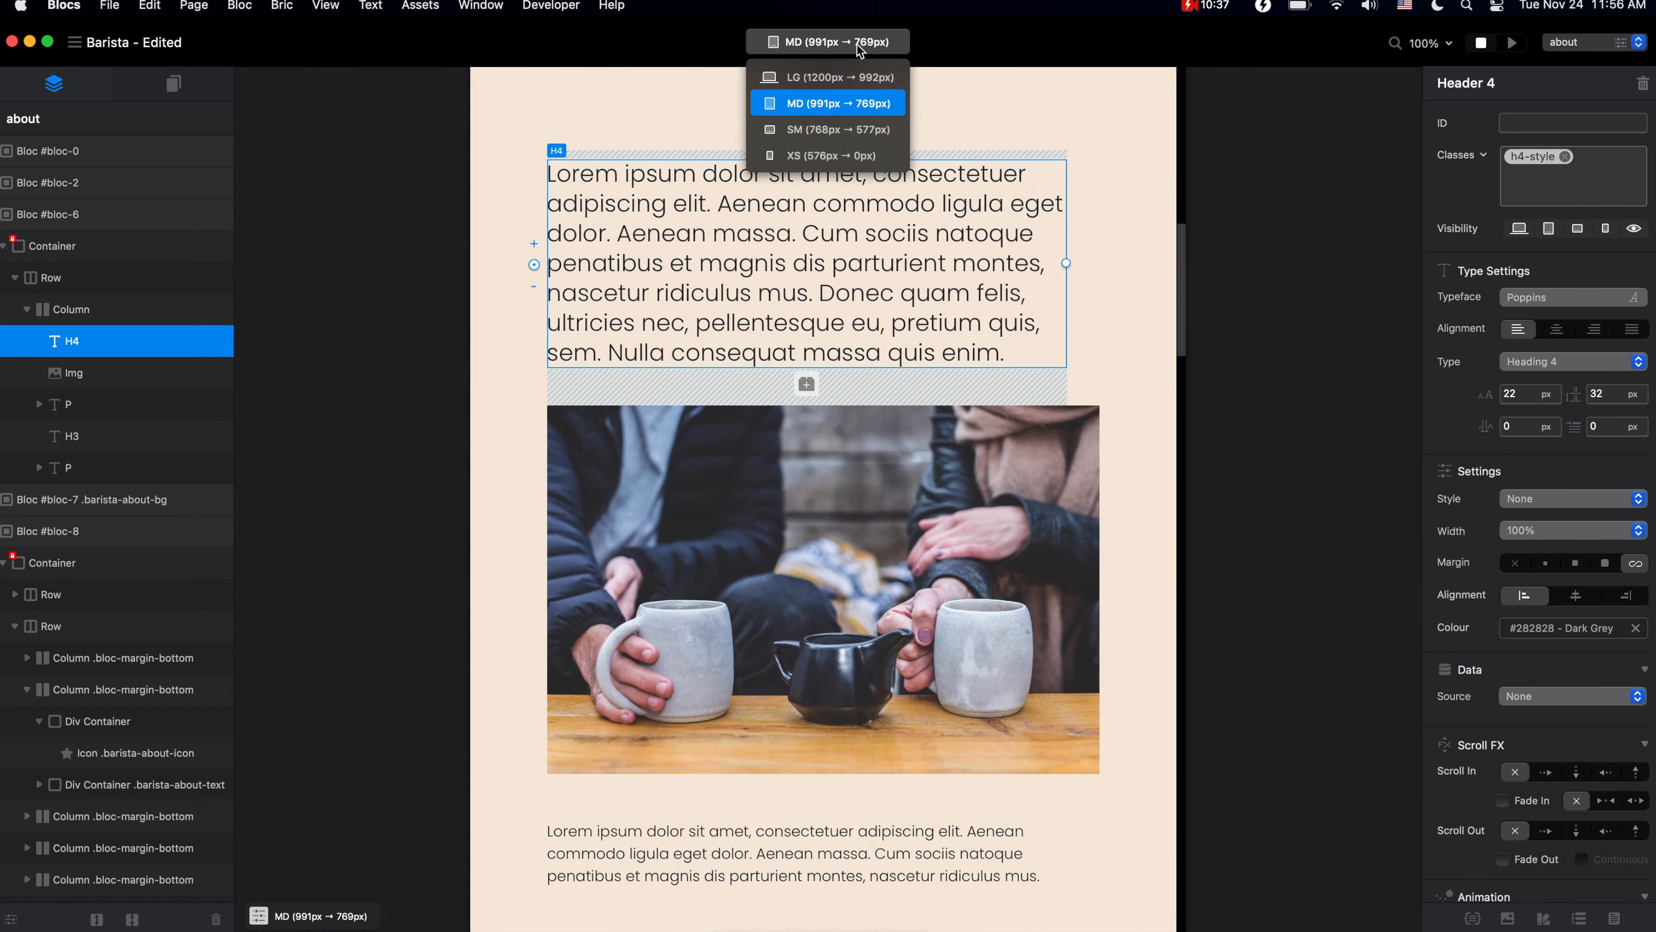
pyautogui.click(859, 77)
# Round the corners of the coffee mugs image heavily and shrink it to about 585 × 390 px.
pyautogui.scroll(-3, 1173, 259)
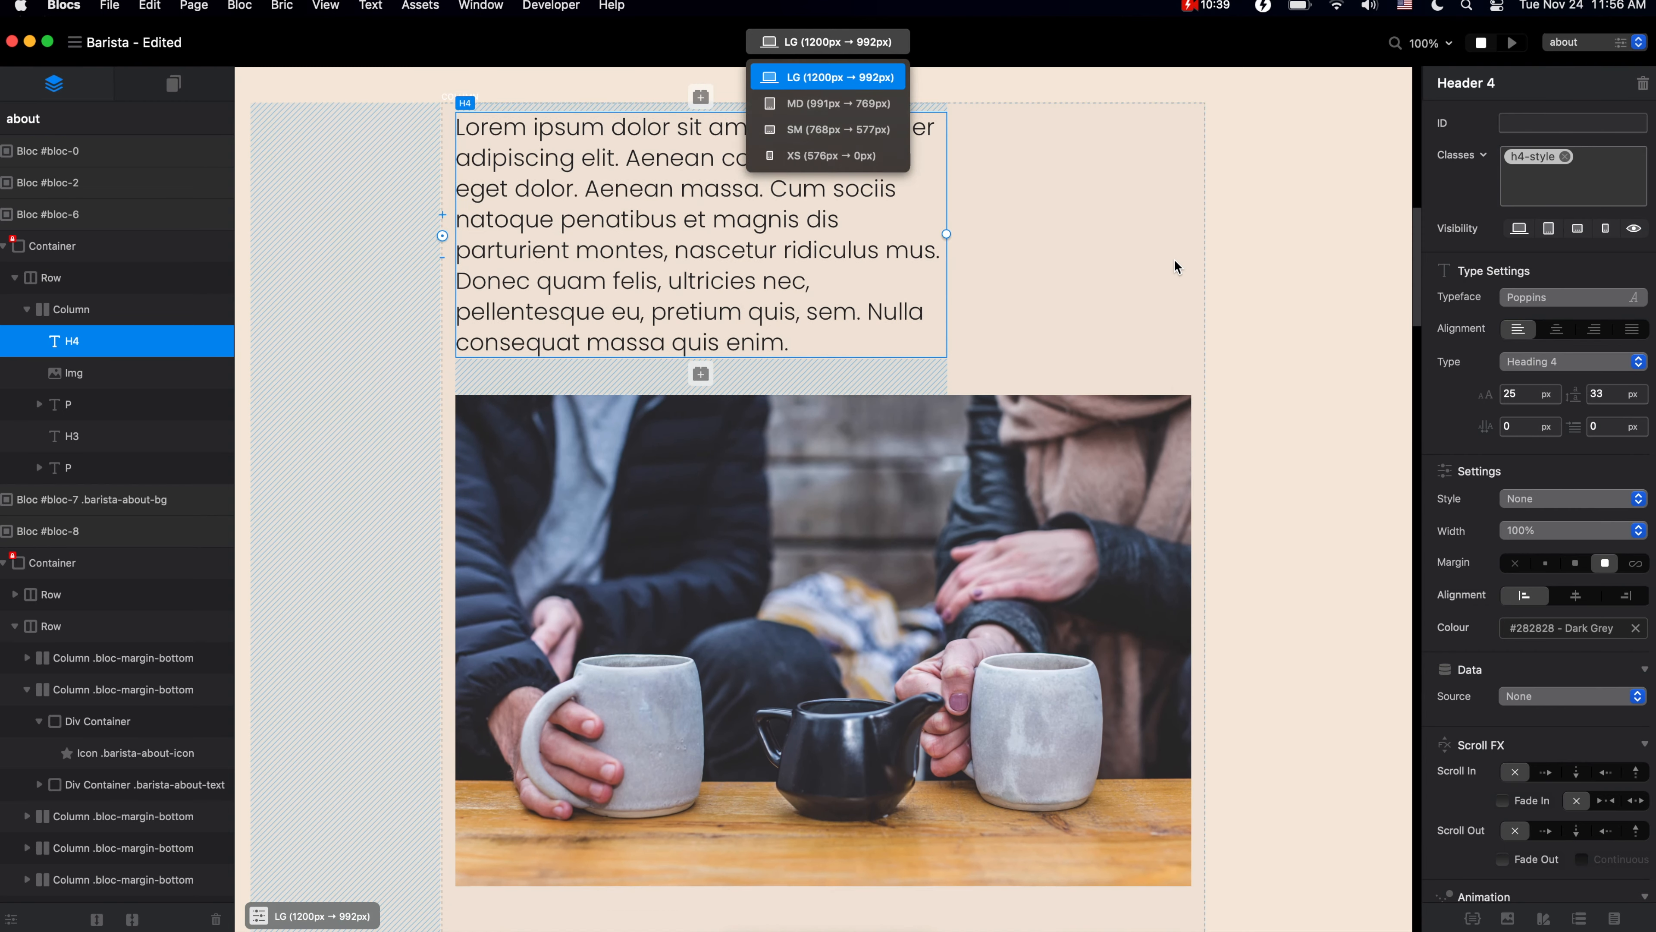
pyautogui.click(864, 392)
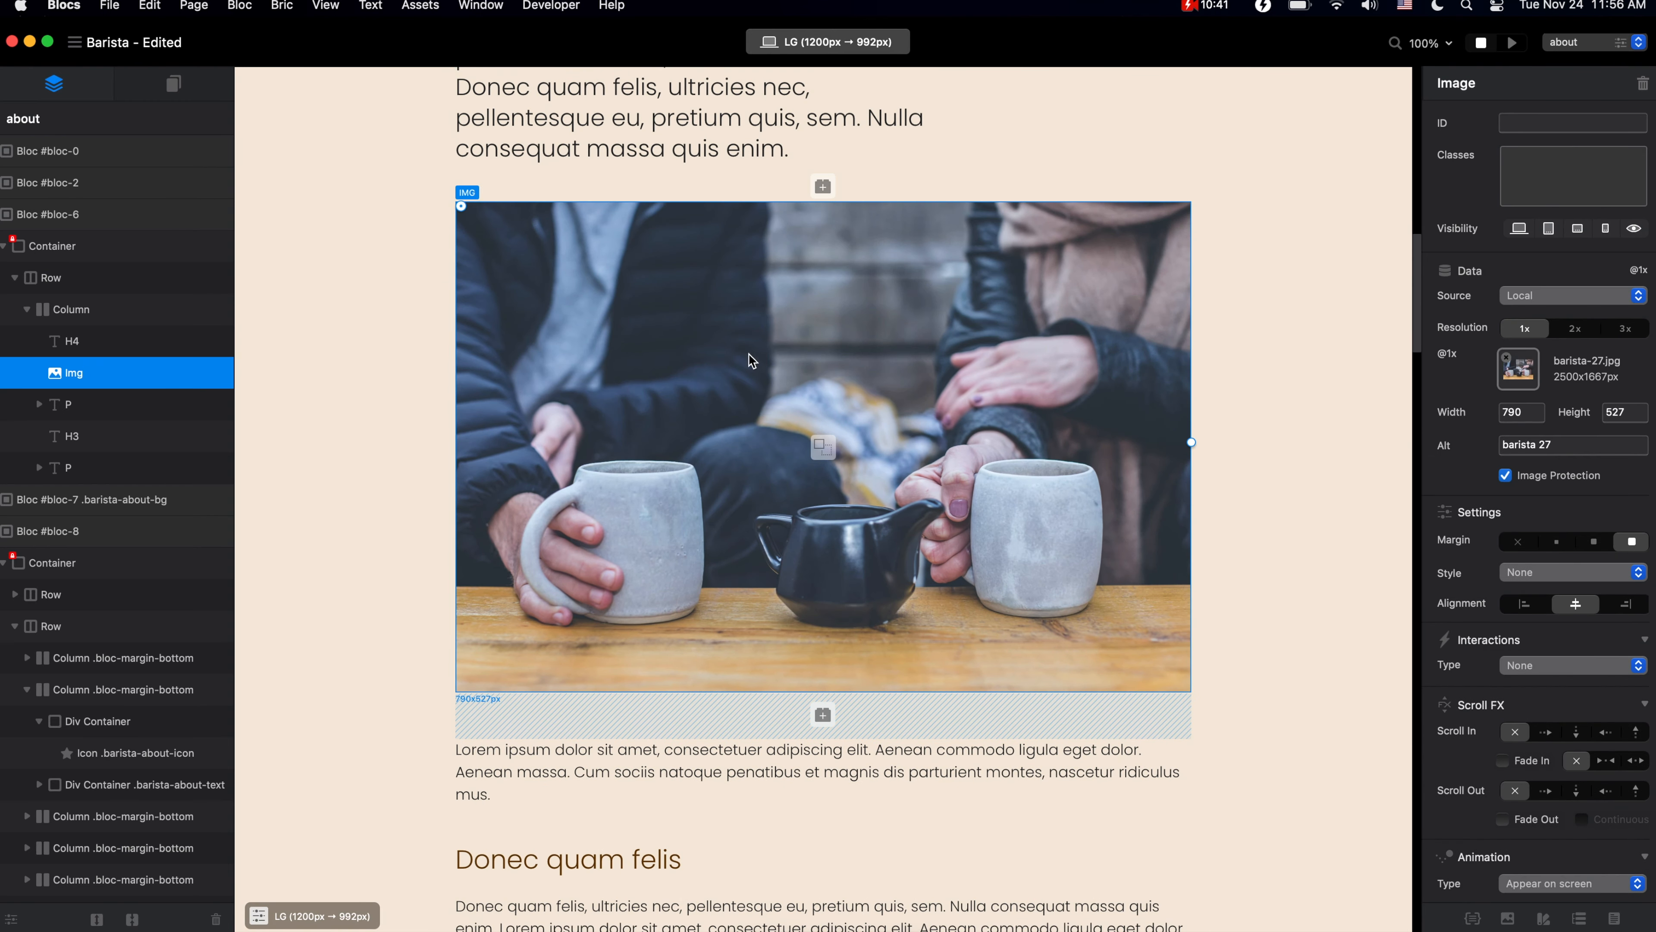
pyautogui.moveTo(463, 208); pyautogui.dragTo(583, 257)
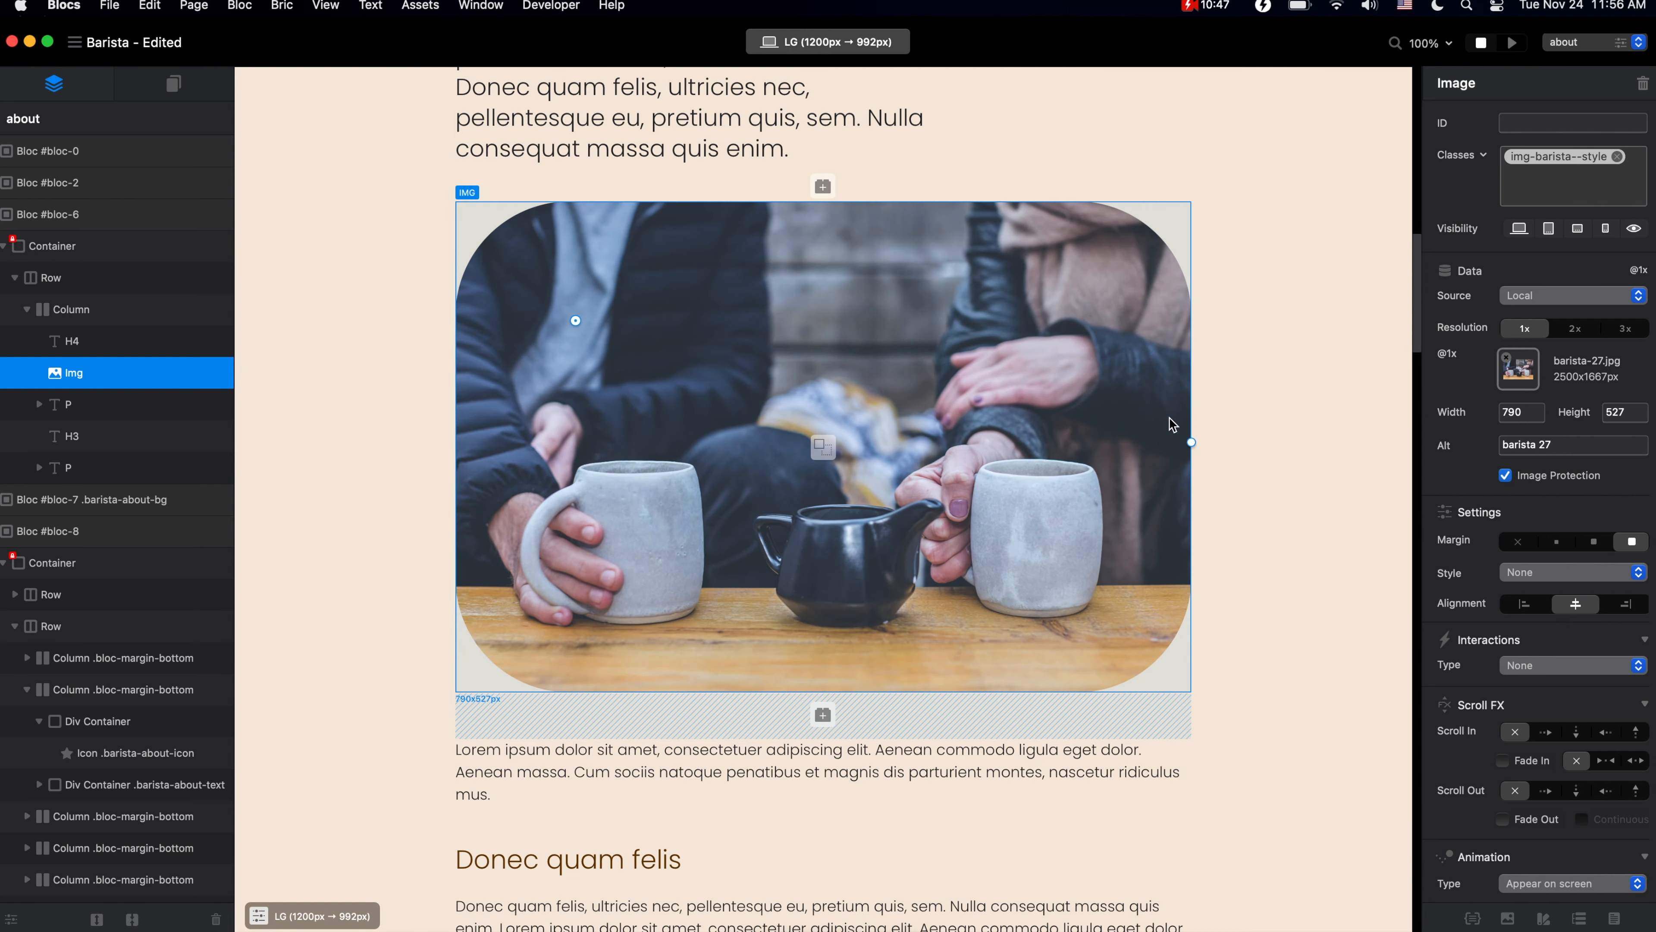
pyautogui.moveTo(1191, 442); pyautogui.dragTo(1002, 430)
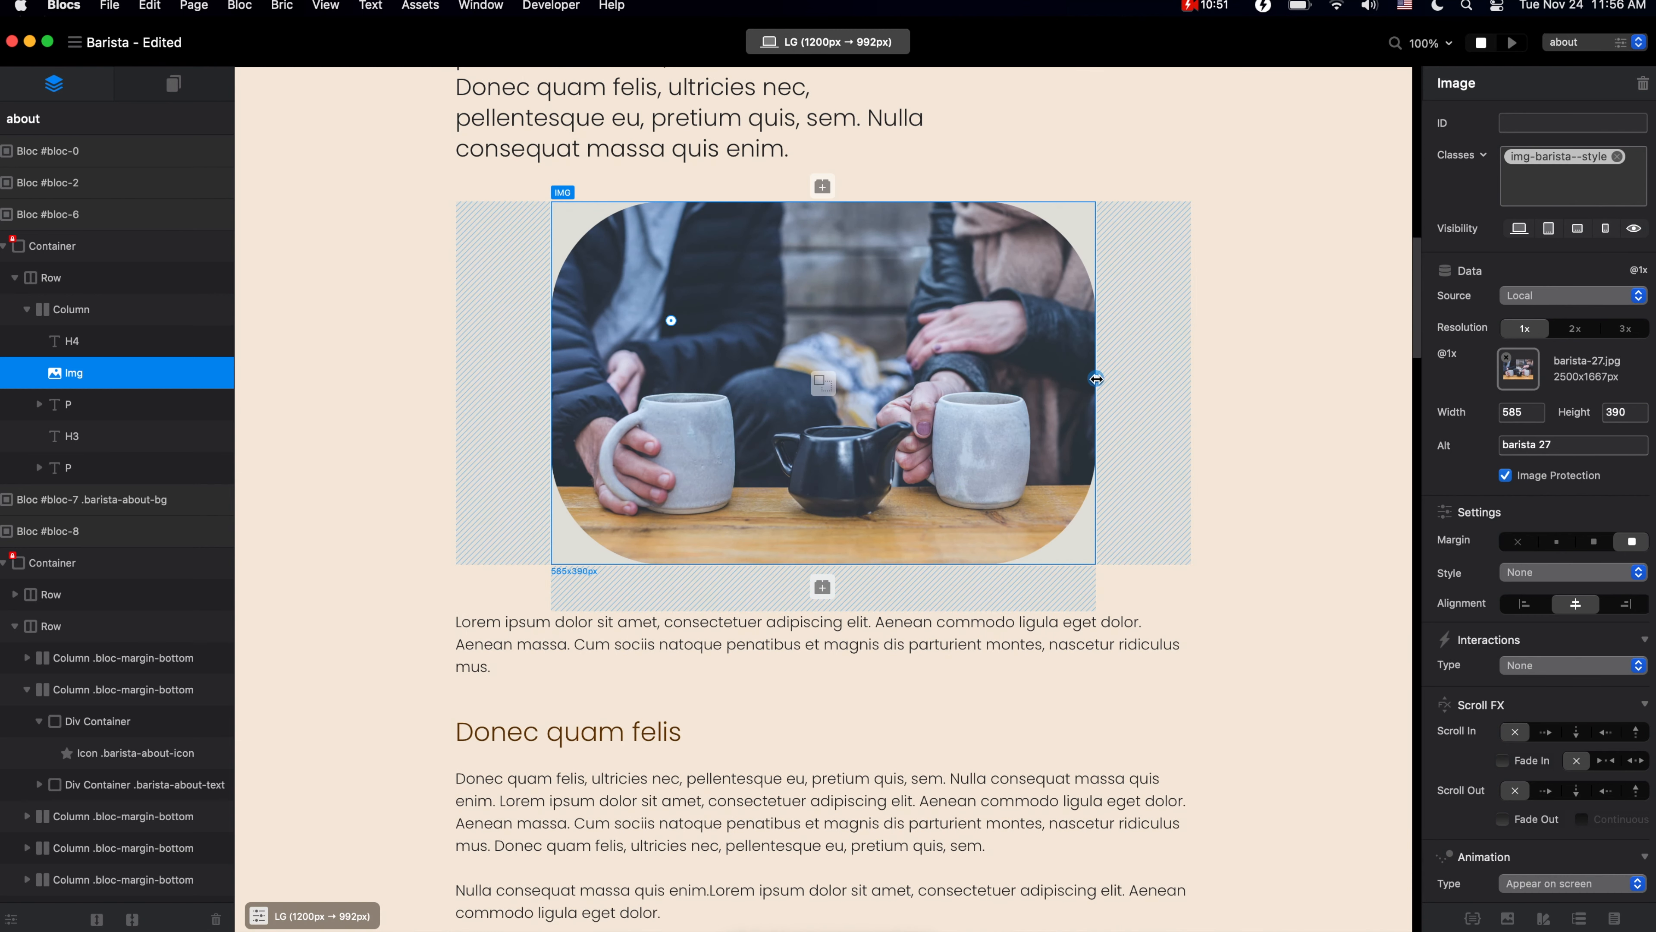
# Insert a Heading 3 inside the paragraph under Donec quam felis, splitting it after "consectetuer adipiscing elit.".
pyautogui.scroll(-8, 1096, 378)
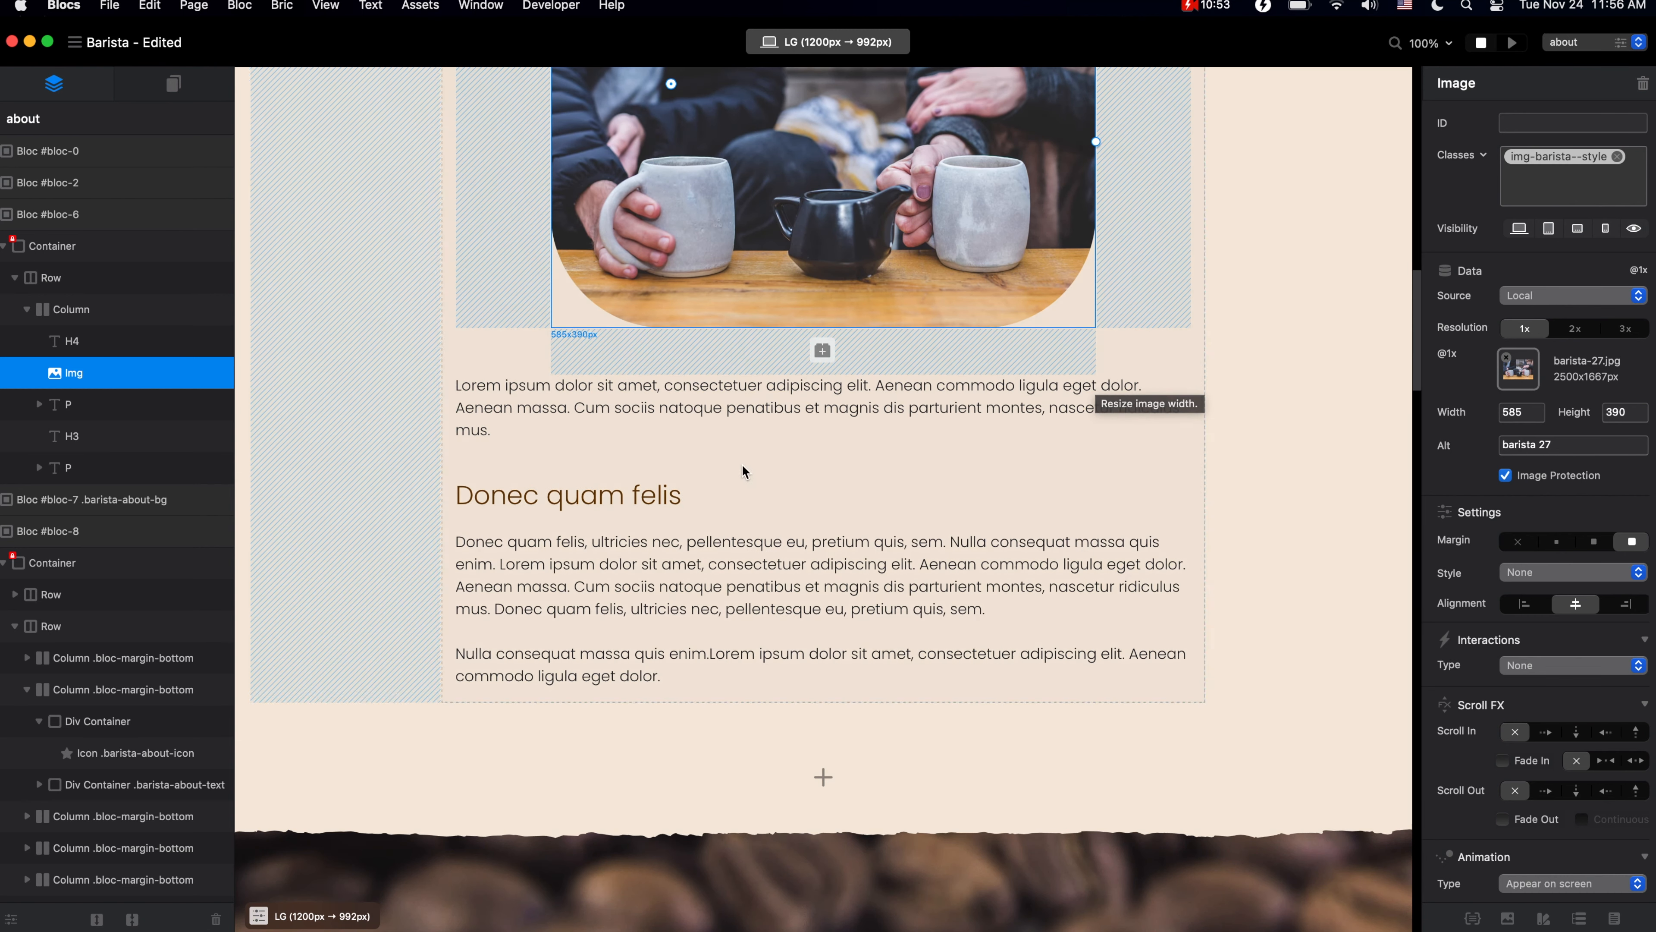
pyautogui.click(990, 561)
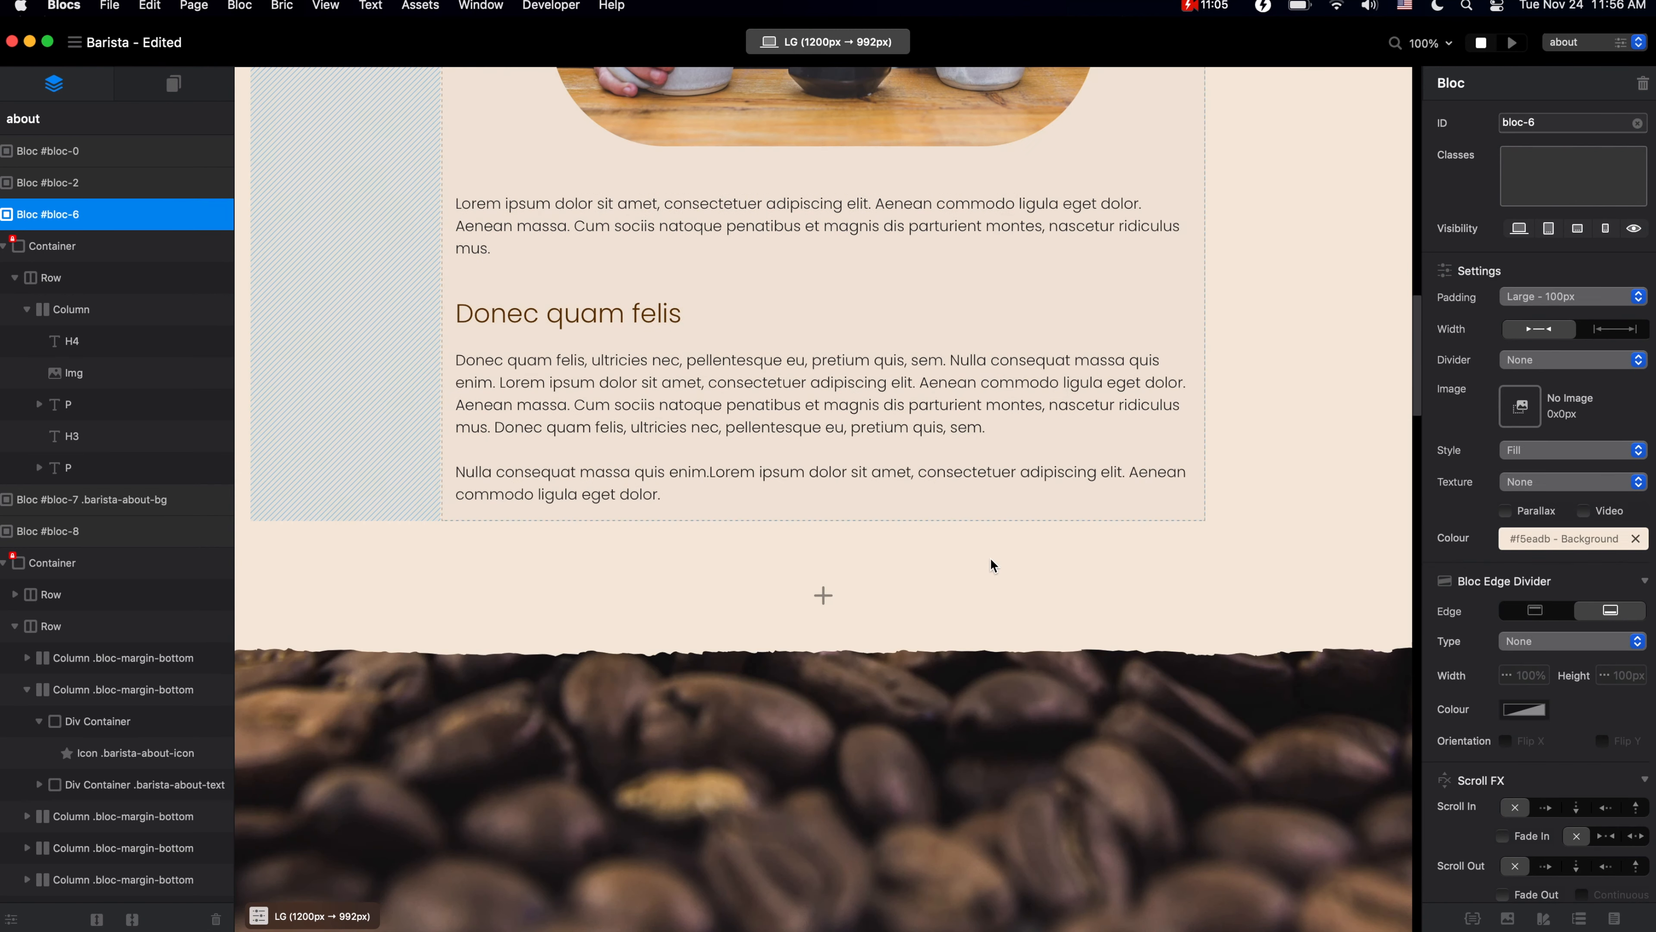
pyautogui.click(922, 415)
pyautogui.doubleClick(921, 382)
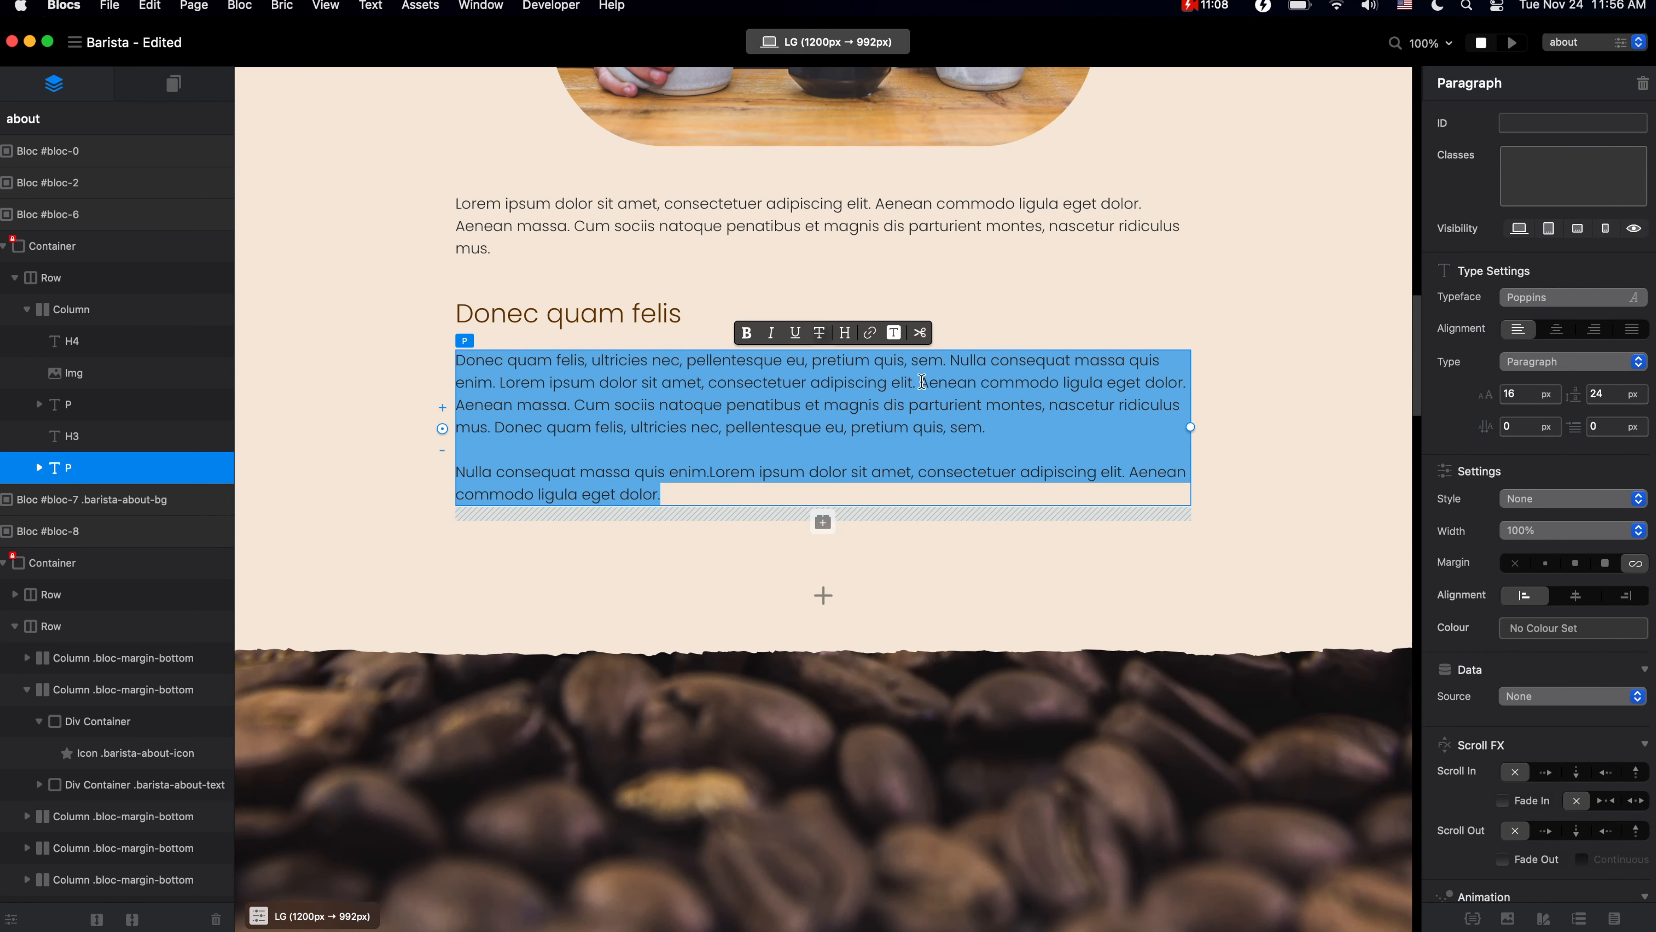
pyautogui.click(921, 380)
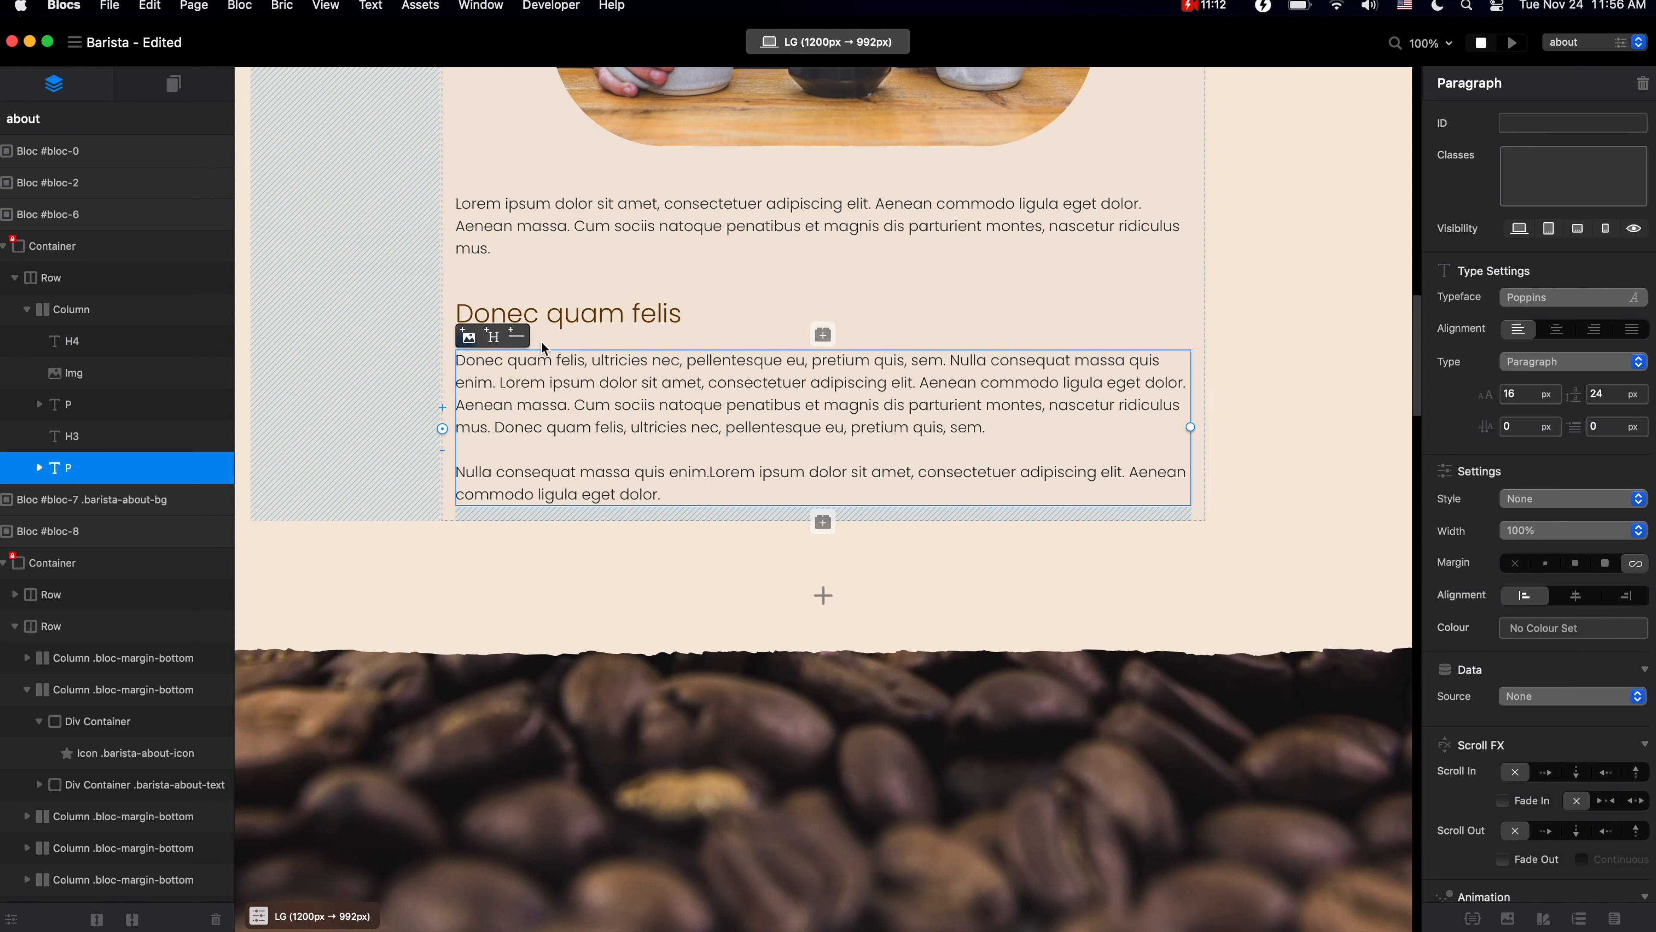
pyautogui.moveTo(495, 341)
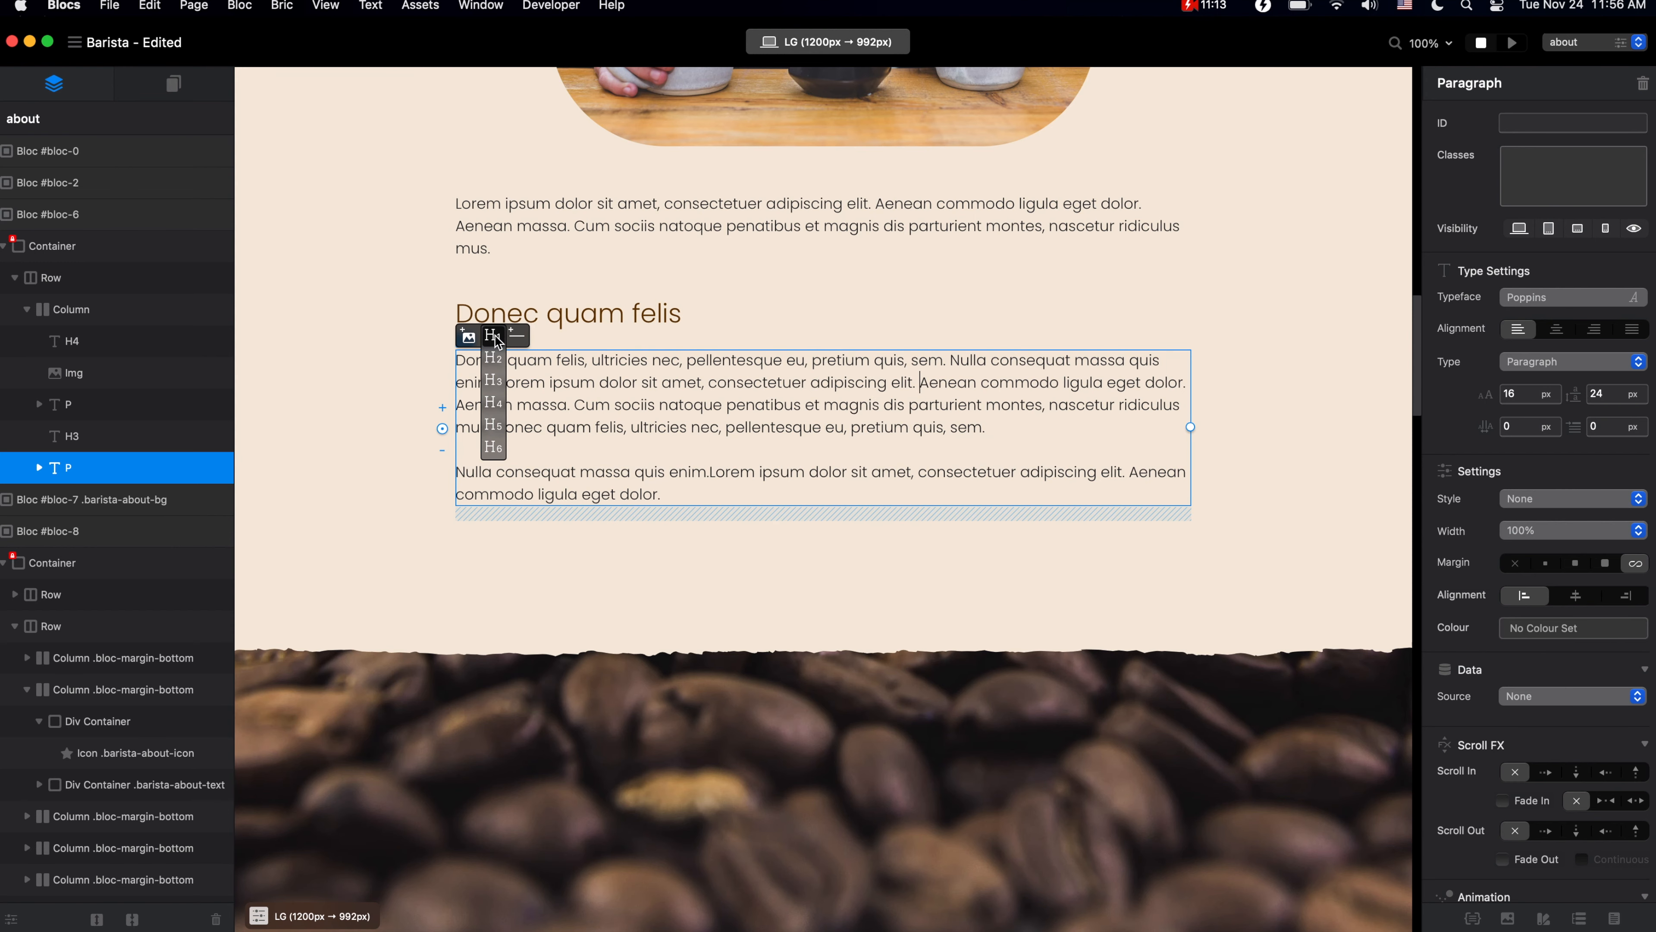
pyautogui.click(494, 382)
pyautogui.click(571, 428)
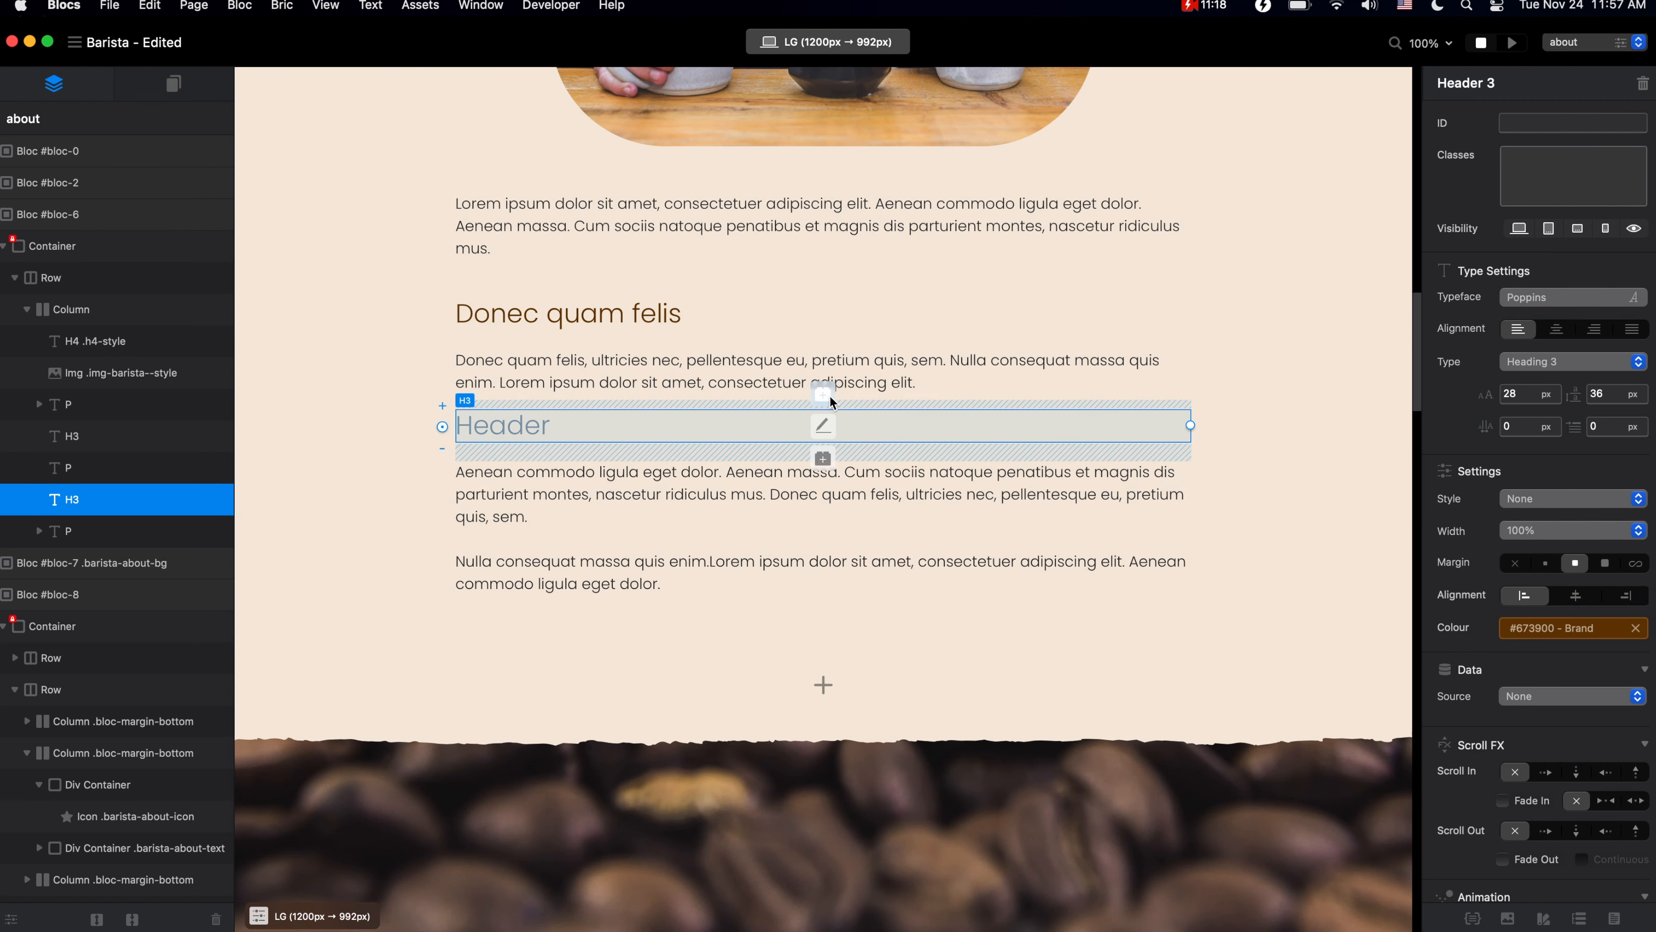
# Insert an image inside the paragraph below the new Header heading, at the point after "ultricies nec,".
pyautogui.click(815, 500)
pyautogui.click(815, 499)
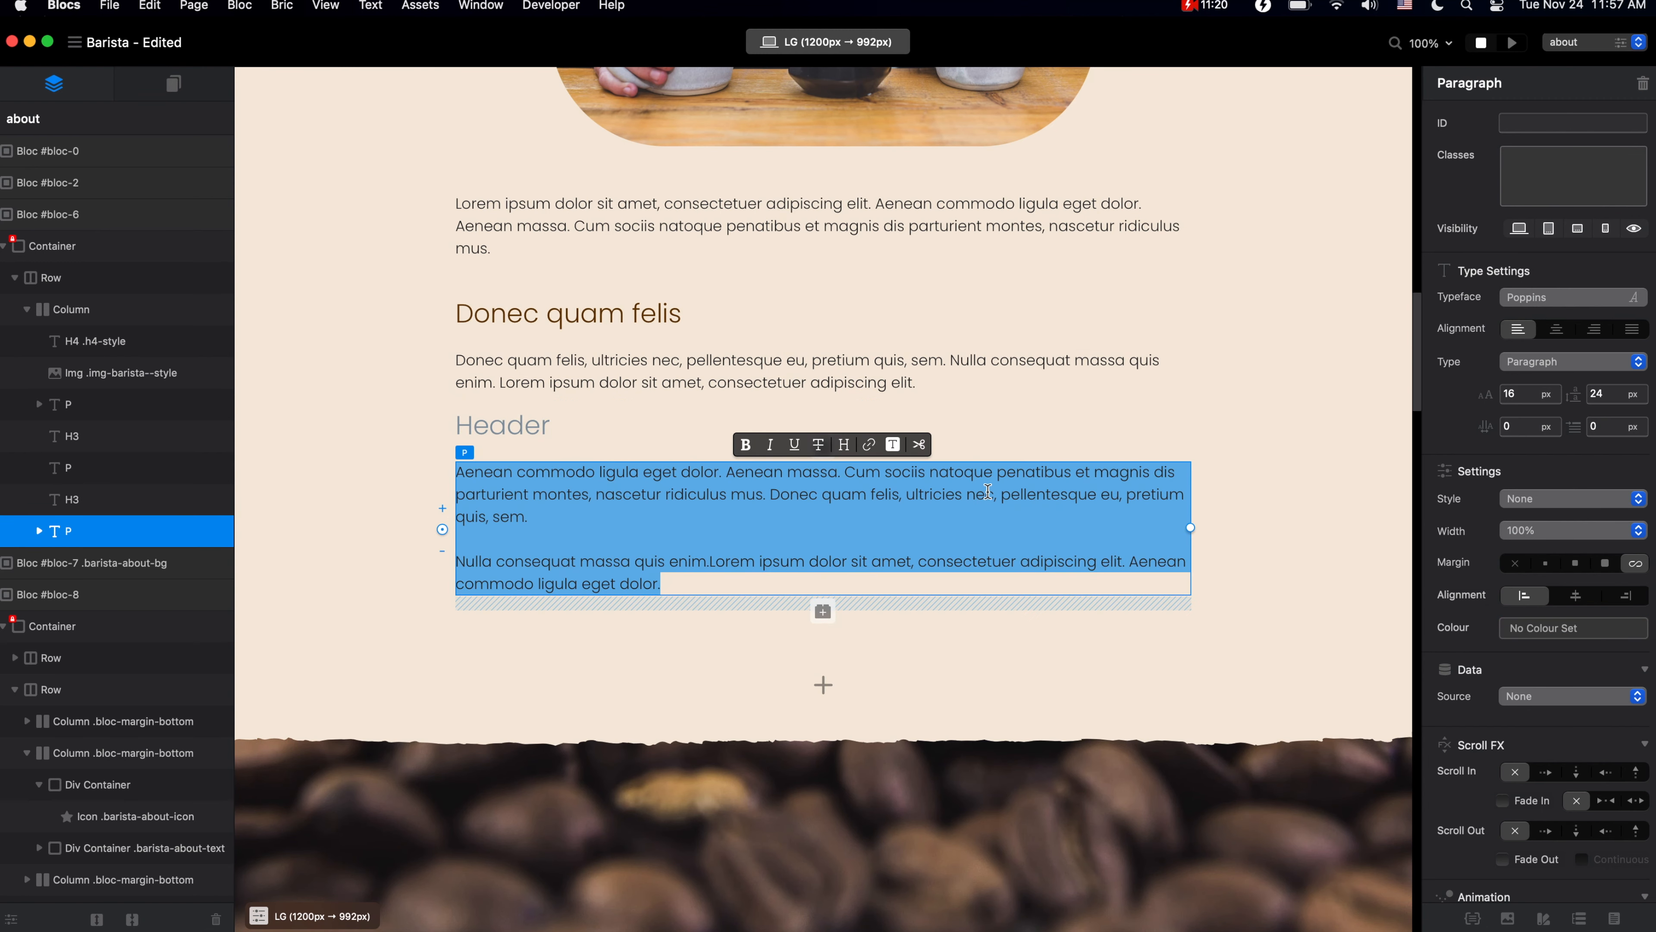
pyautogui.click(1002, 494)
pyautogui.click(468, 448)
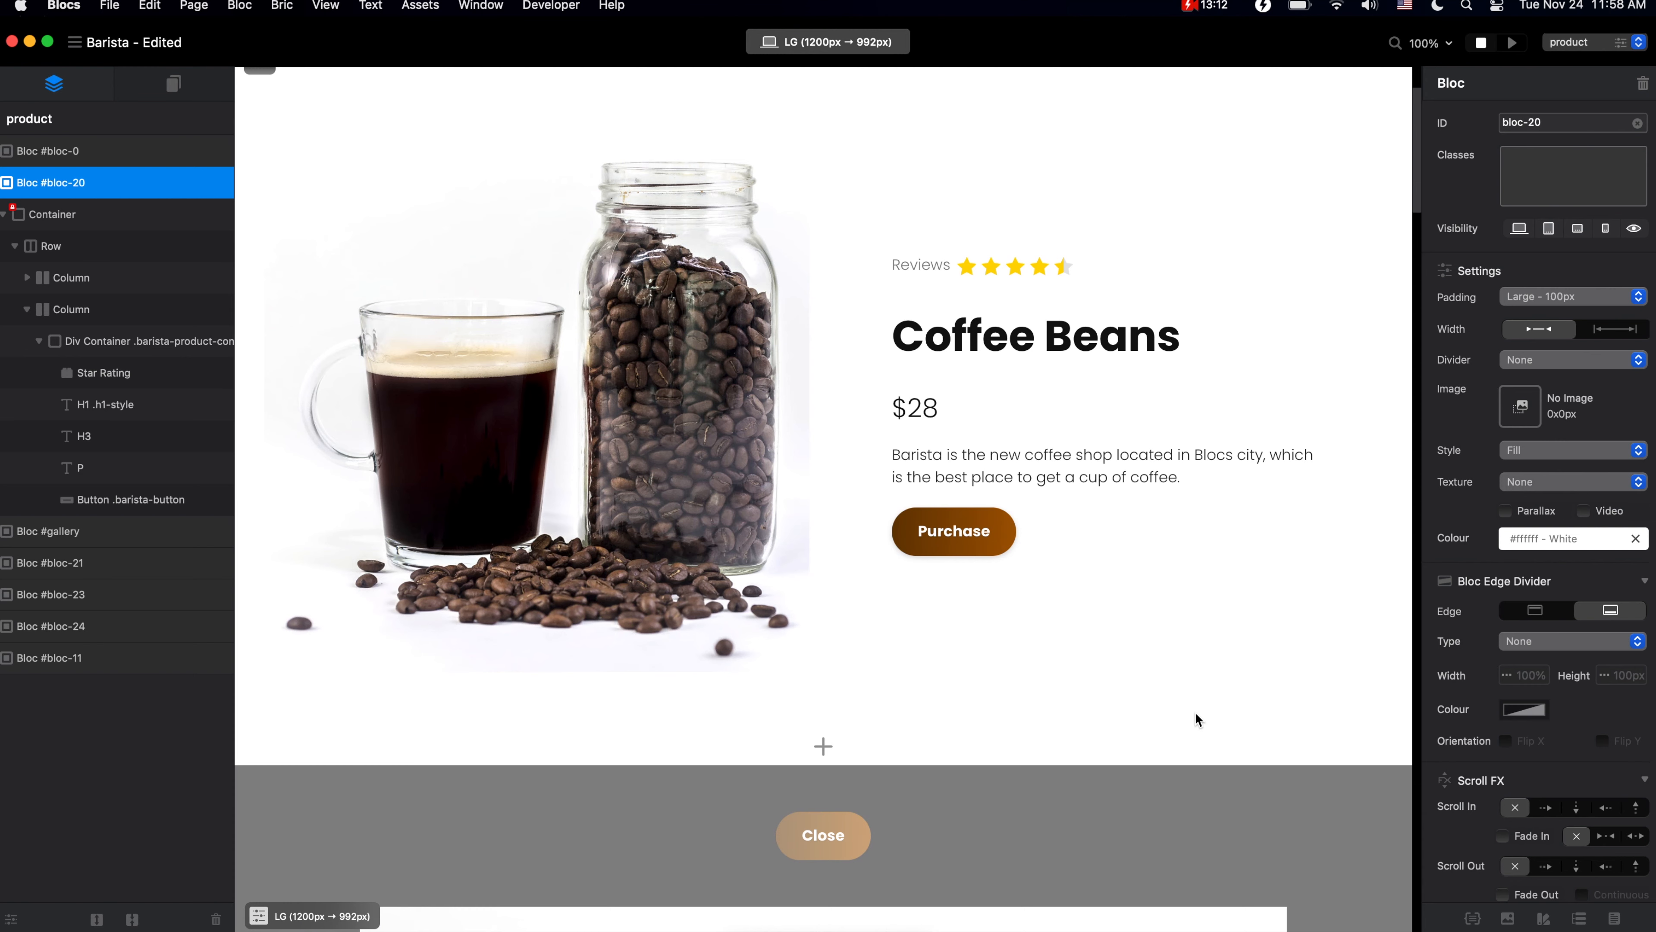
# Enlarge the Purchase button on the product page in both width and height and adjust its corner rounding slightly.
pyautogui.click(1005, 535)
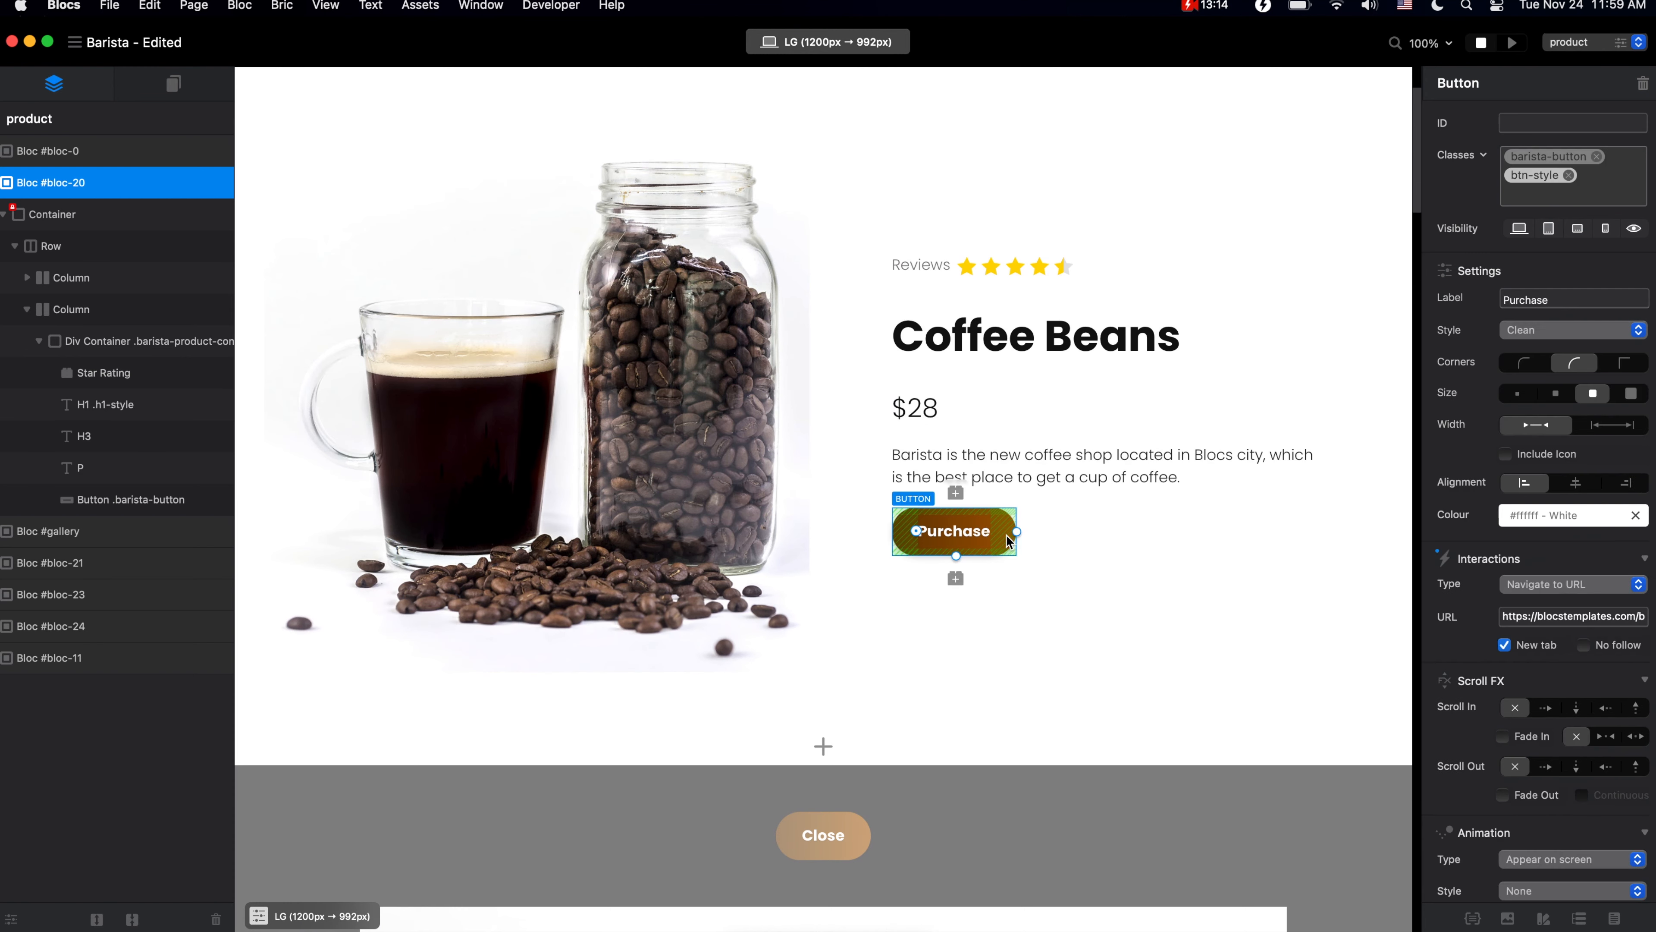
pyautogui.moveTo(1041, 530); pyautogui.dragTo(969, 578)
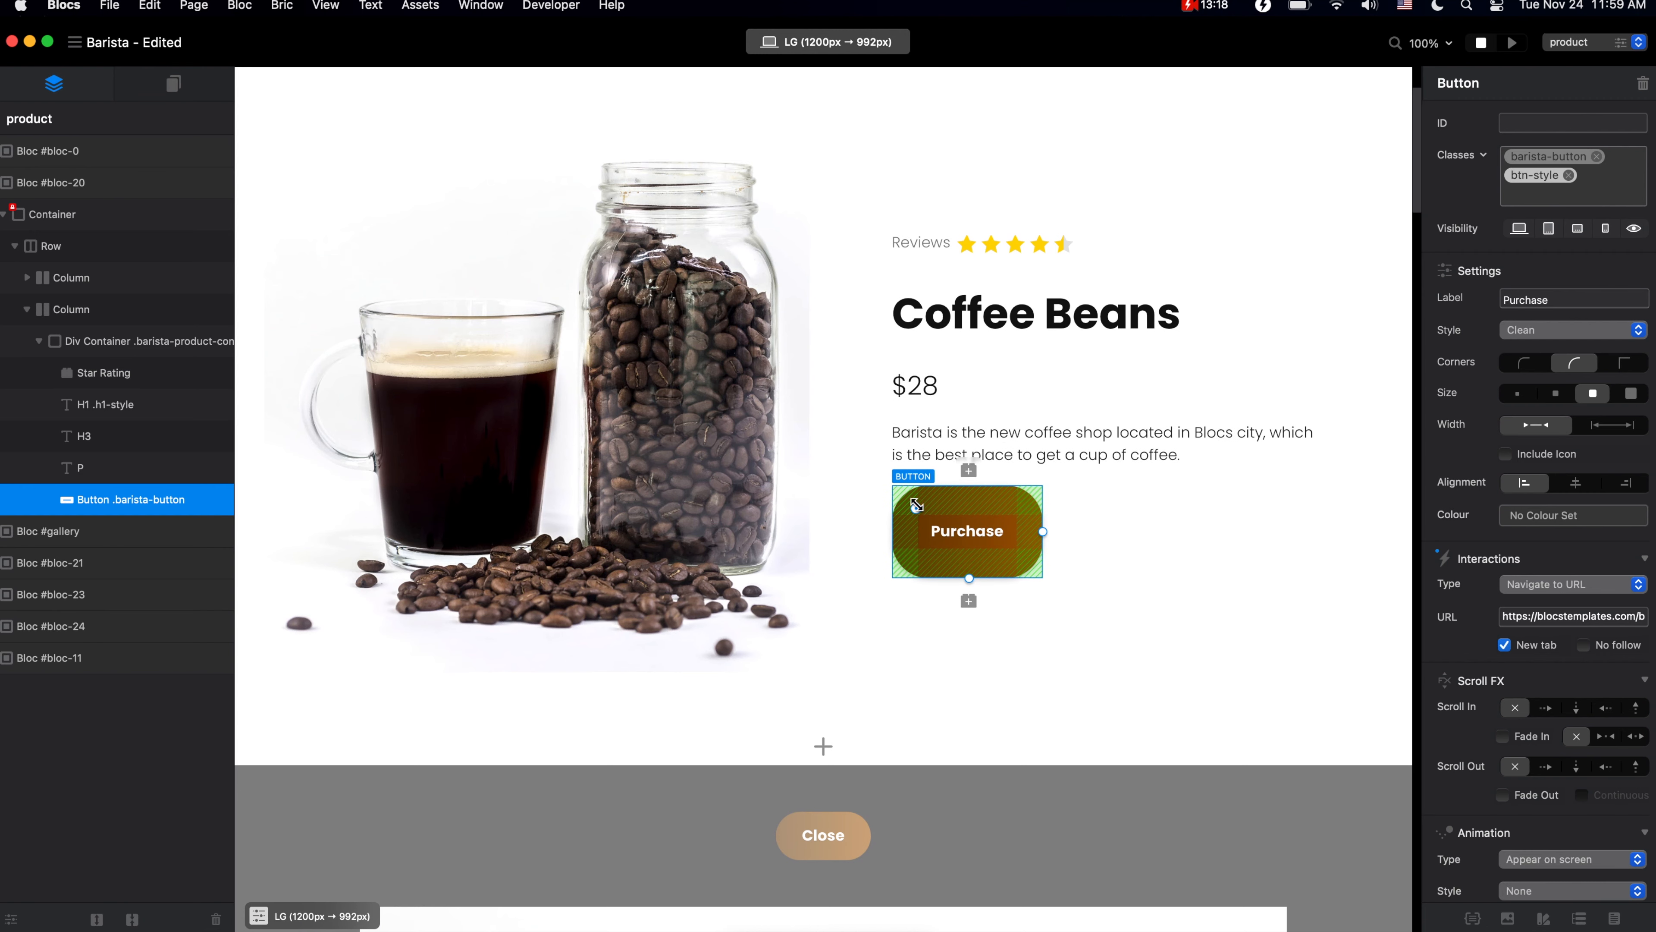
pyautogui.moveTo(916, 508); pyautogui.dragTo(918, 510)
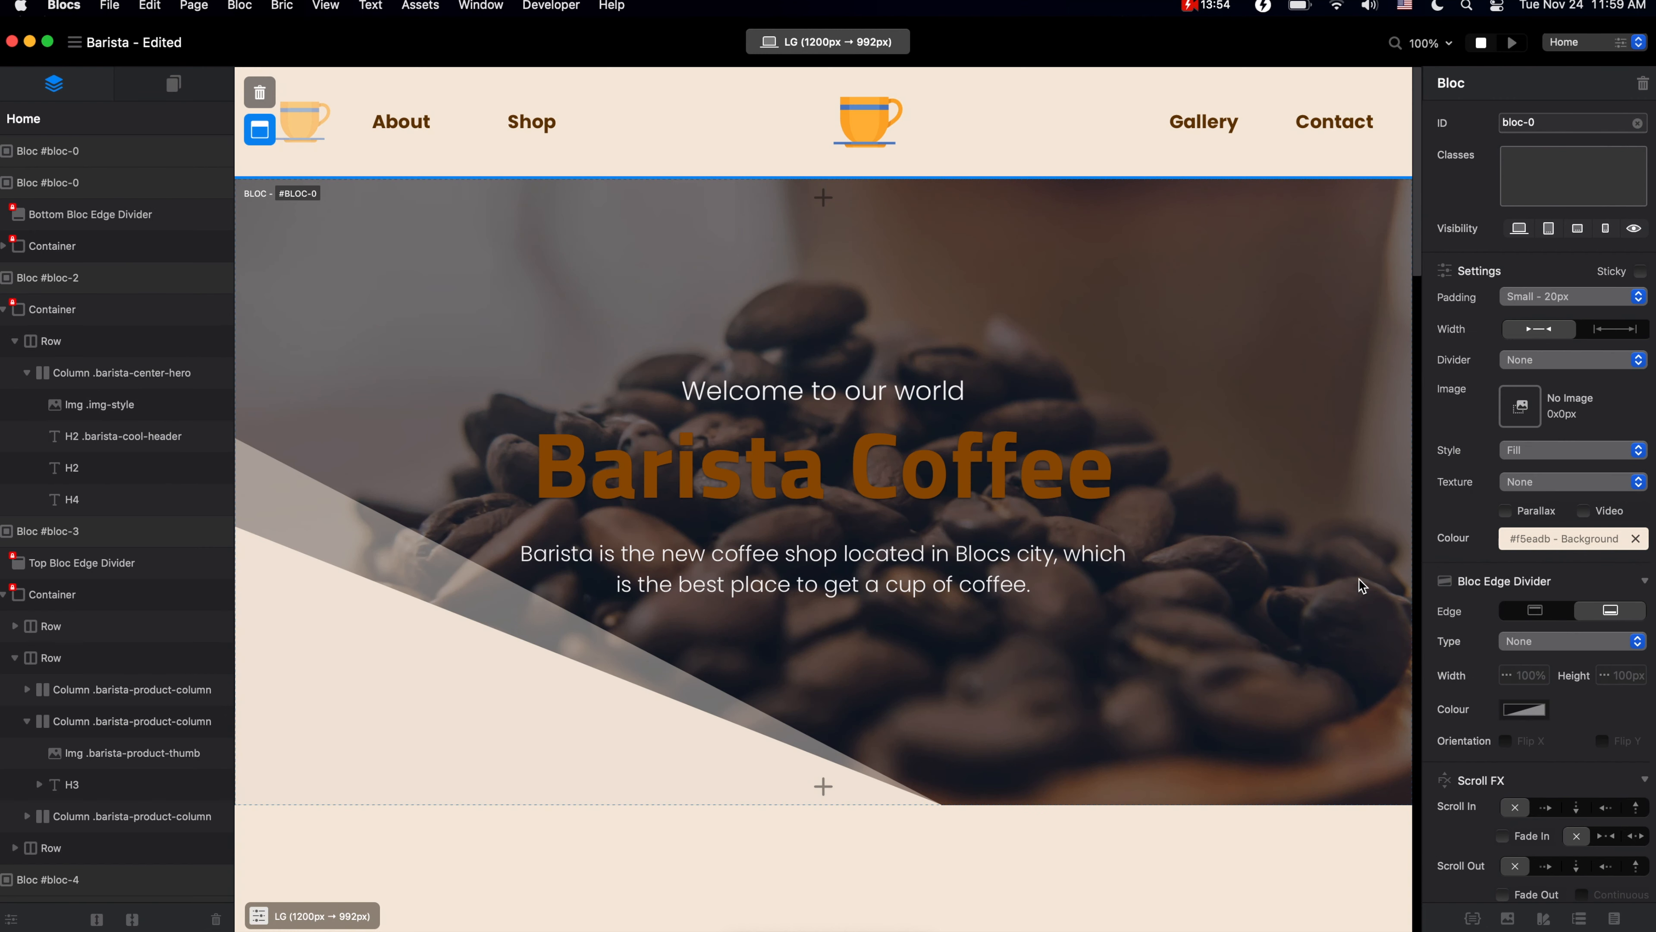